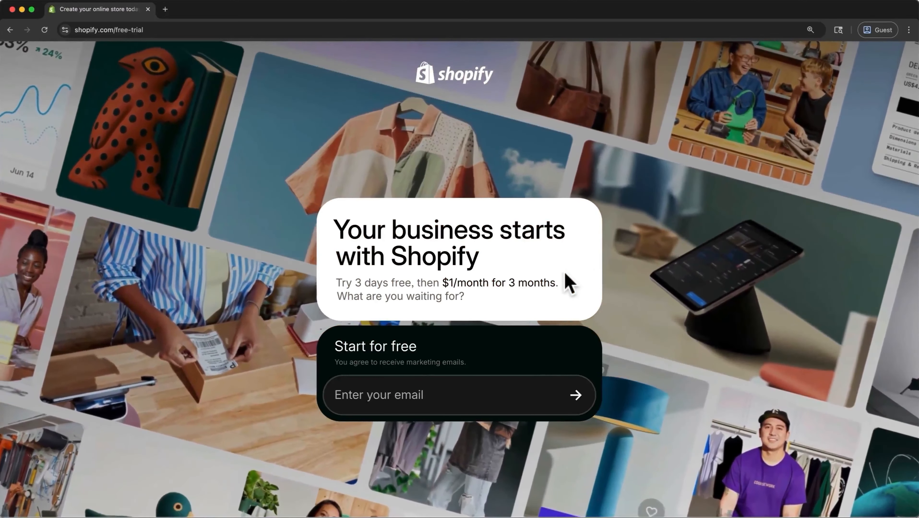
Sign up for the Shopify free trial by entering the account email and password, and create the account
{"action": "left_click", "coordinate": [486, 383]}
{"action": "key", "text": "super+v"}
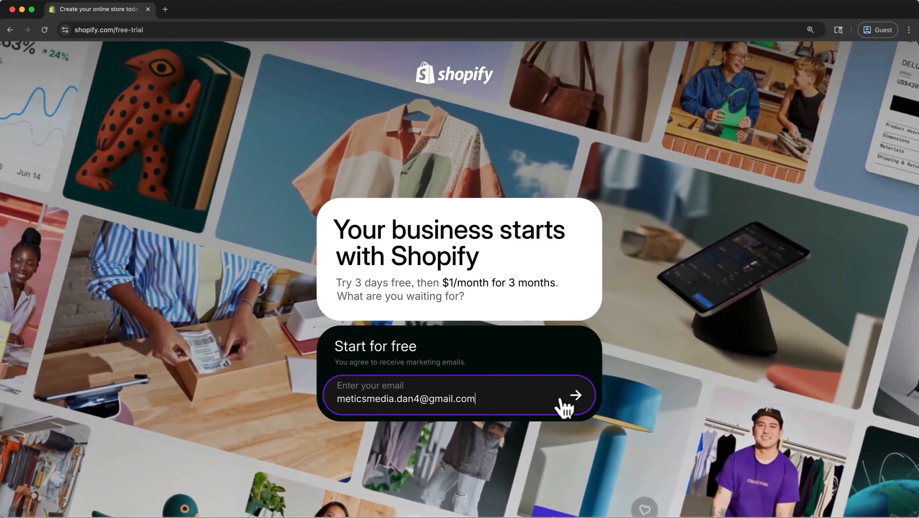
{"action": "left_click", "coordinate": [576, 396]}
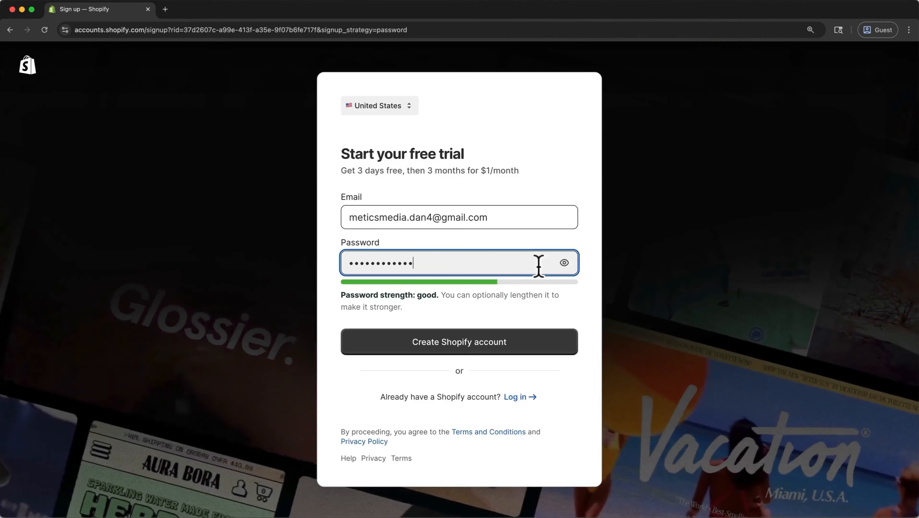
{"action": "left_click", "coordinate": [541, 348]}
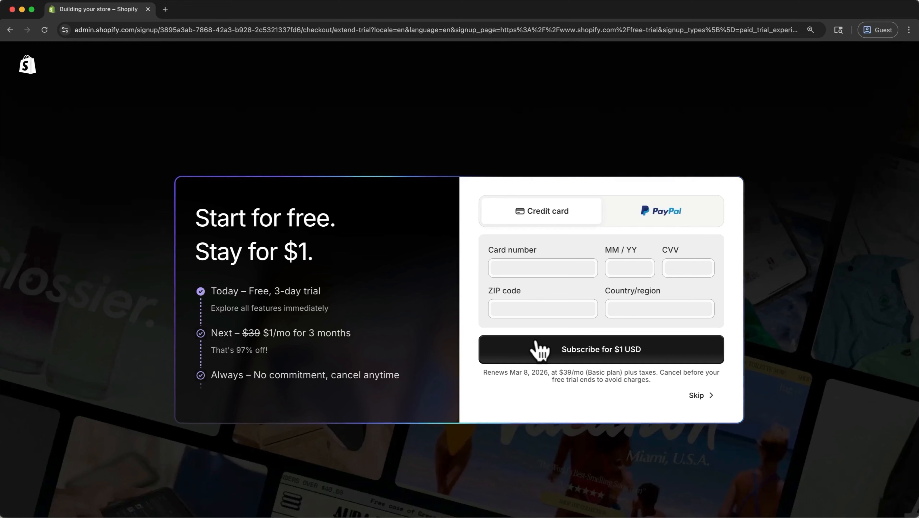
Subscribe to the $1 USD offer on the Basic plan, postponing the business address and the store name
{"action": "left_click", "coordinate": [540, 349]}
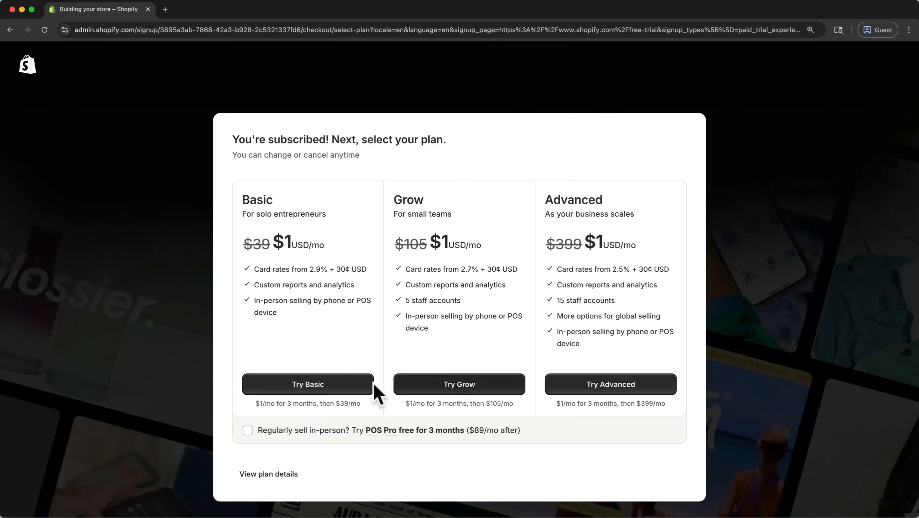
{"action": "left_click", "coordinate": [360, 385]}
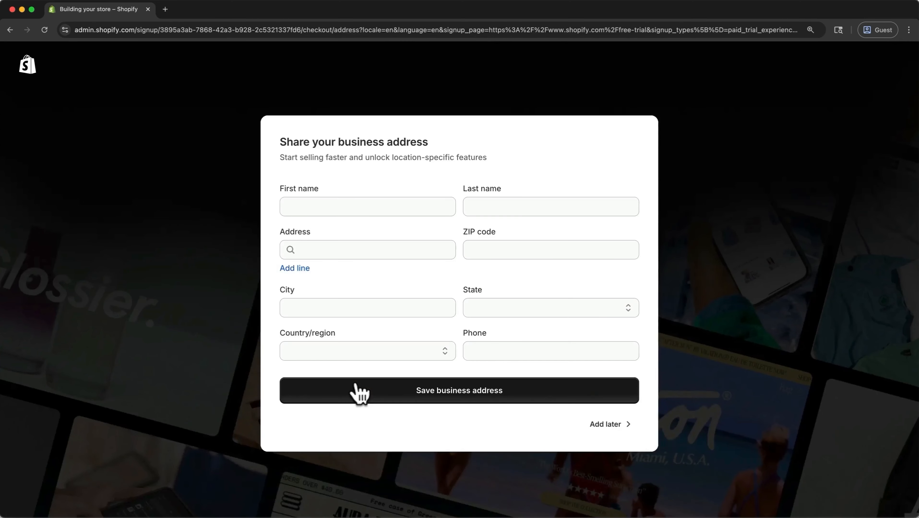
{"action": "left_click", "coordinate": [609, 424]}
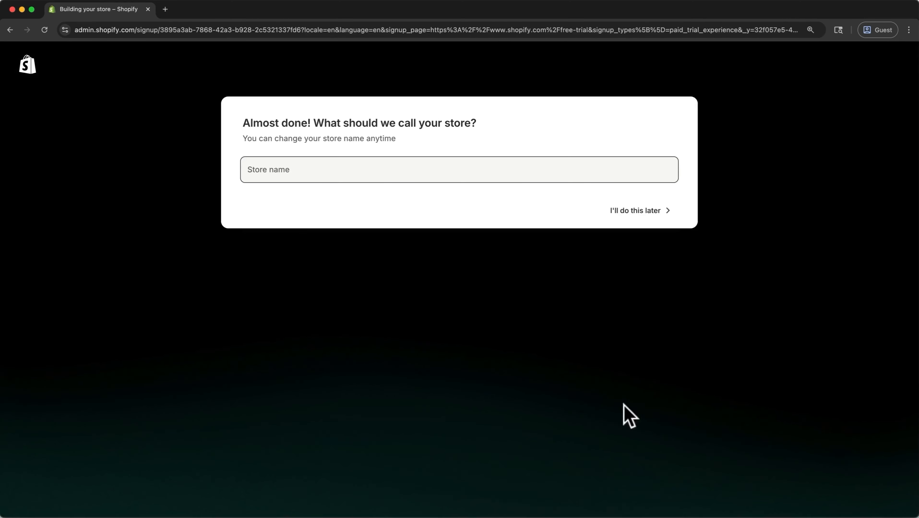
{"action": "left_click", "coordinate": [647, 213]}
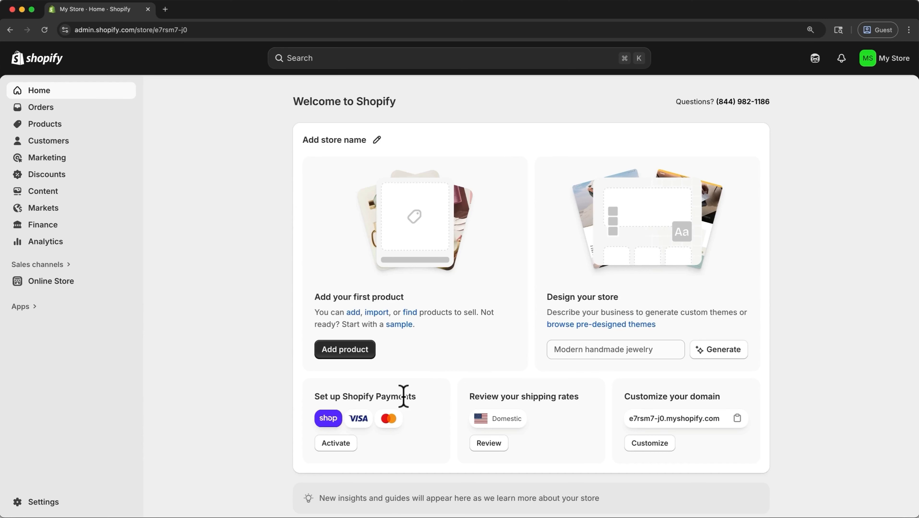
Review the store's current plan details in the settings, and close the settings
{"action": "left_click", "coordinate": [58, 506]}
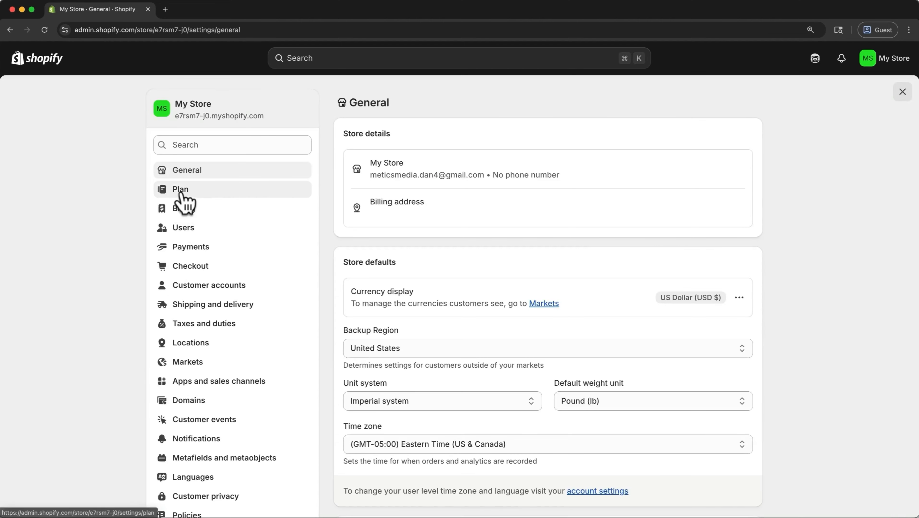
{"action": "left_click", "coordinate": [184, 203]}
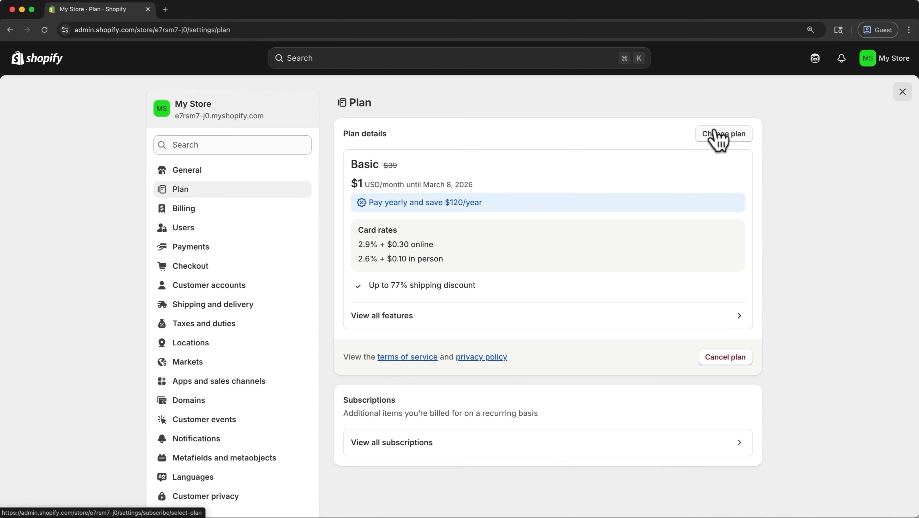
{"action": "left_click", "coordinate": [902, 94]}
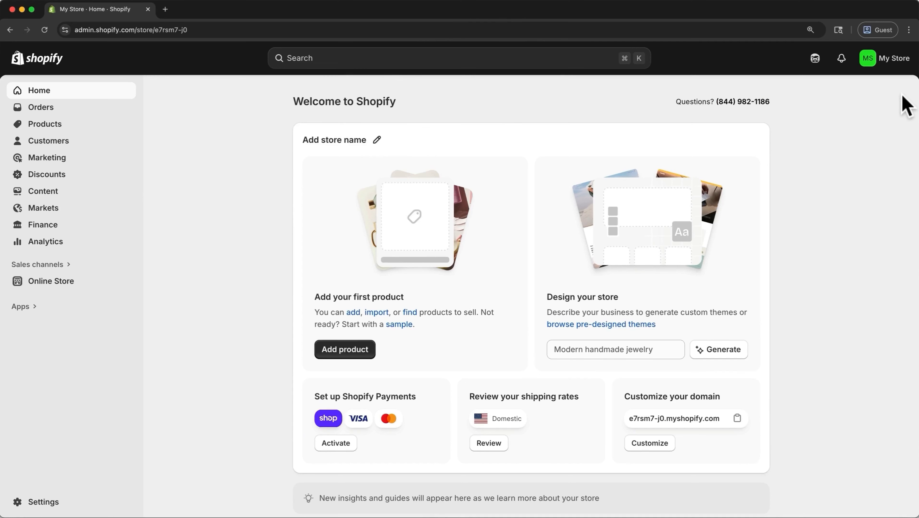
Generate store themes from "modern minimal clothing brand, clean layout, neutral colors, simple typography, large lifestyle photography, soft shadows, high contrast buttons, spacious sections, premium feel"
{"action": "left_click", "coordinate": [87, 282]}
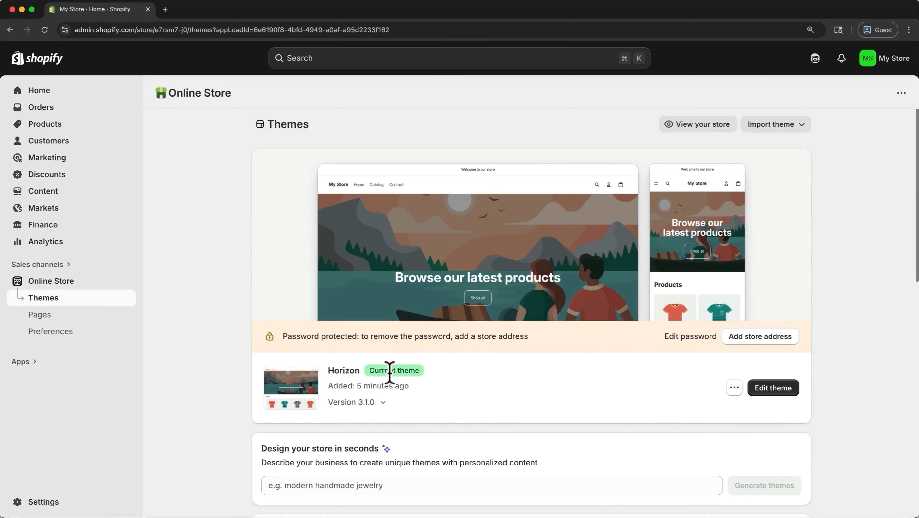
{"action": "scroll", "coordinate": [389, 372], "scroll_direction": "down", "scroll_amount": 5}
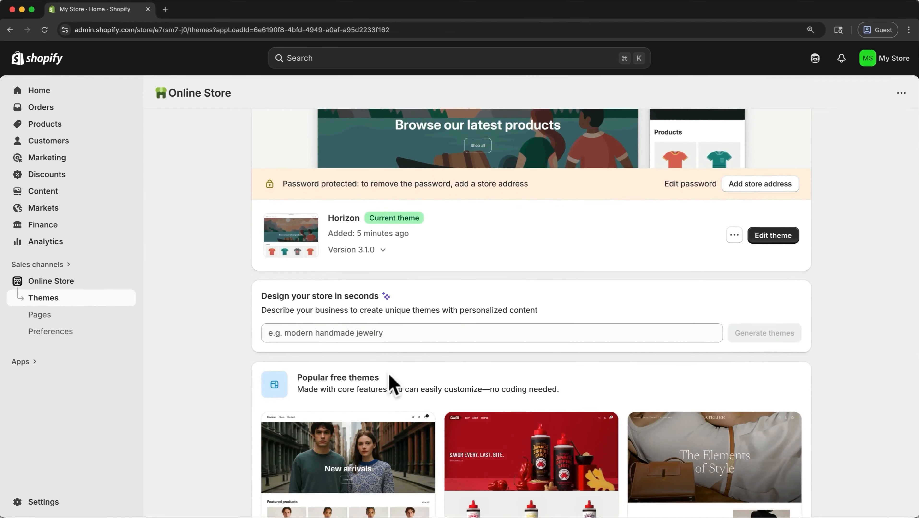
{"action": "left_click", "coordinate": [457, 332]}
{"action": "key", "text": "super+v"}
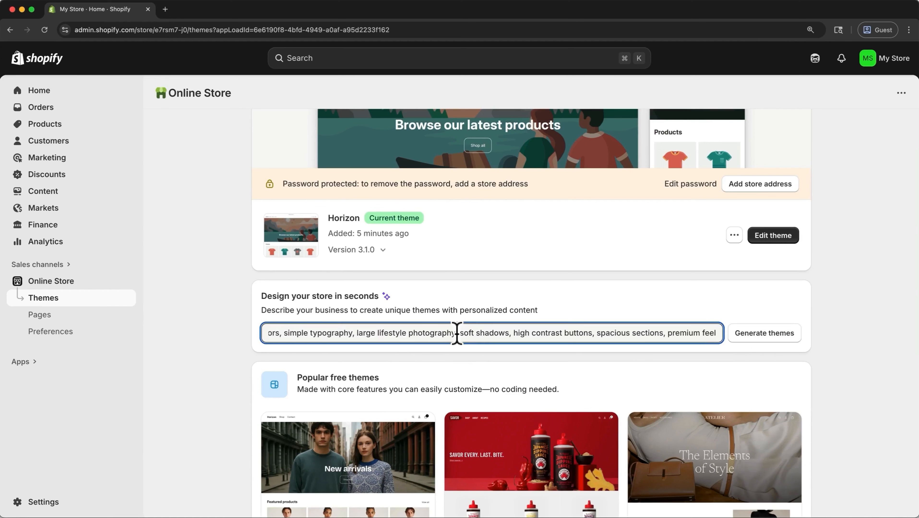
{"action": "left_click", "coordinate": [735, 337]}
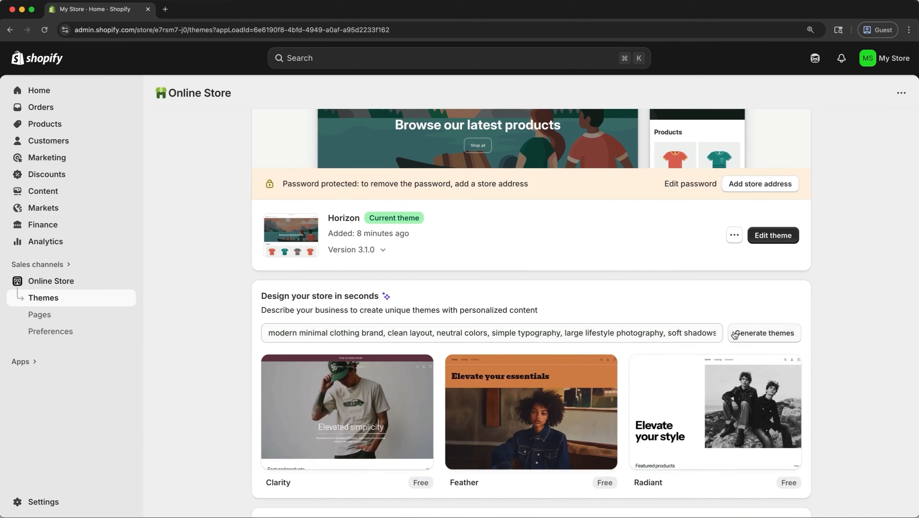
Preview the demo of the generated Clarity theme and apply Clarity to the store
{"action": "mouse_move", "coordinate": [403, 395]}
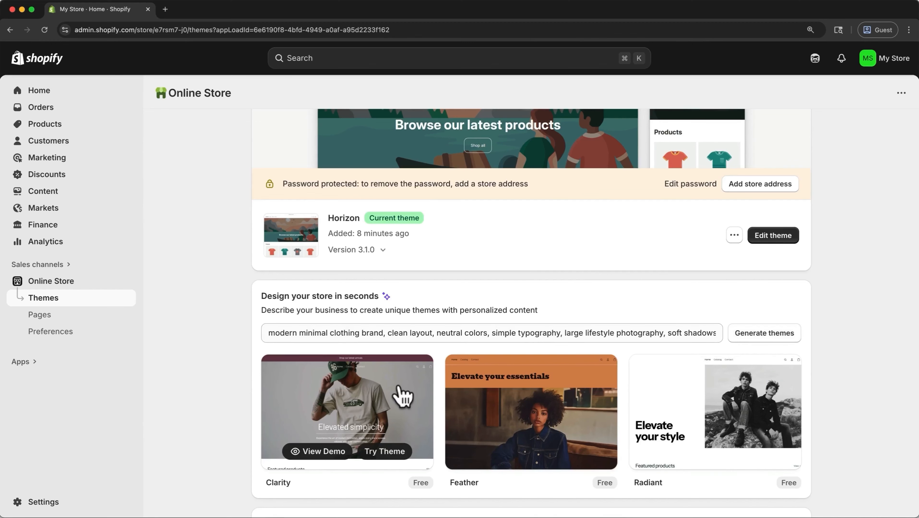
{"action": "left_click", "coordinate": [338, 454]}
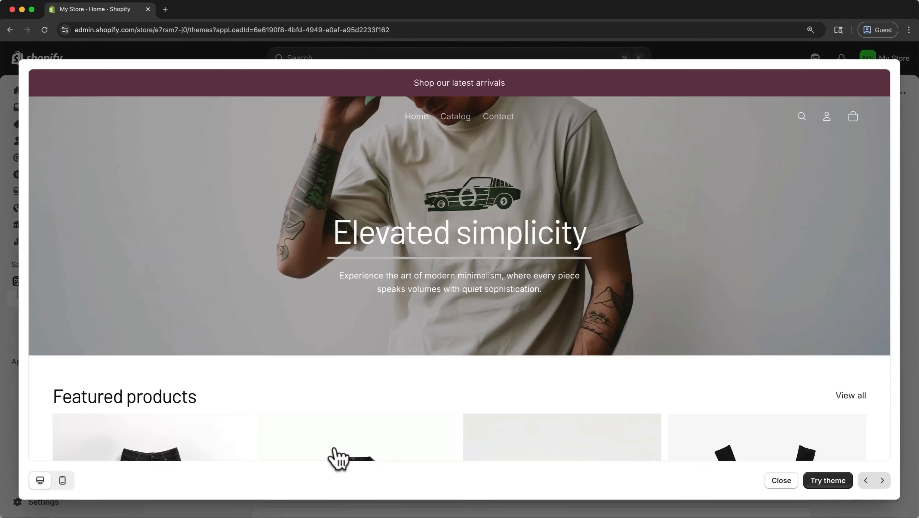
{"action": "scroll", "coordinate": [338, 459], "scroll_direction": "down", "scroll_amount": 10}
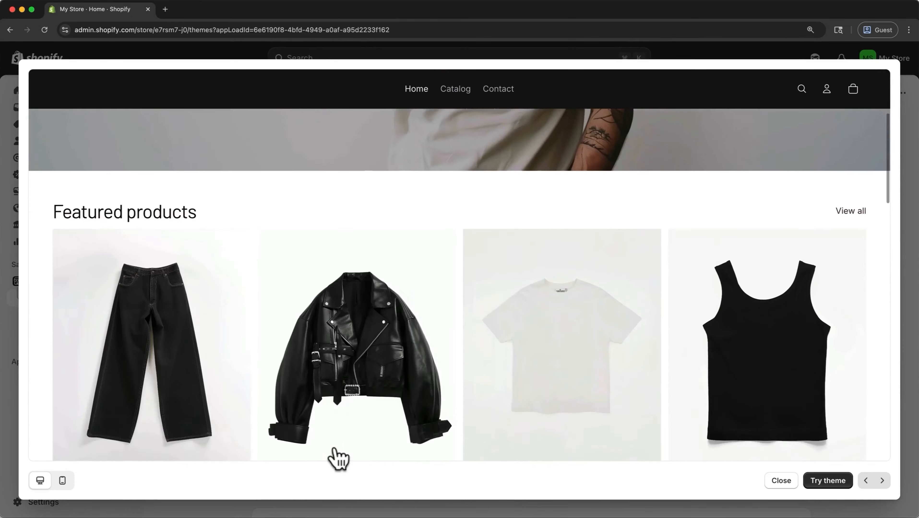
{"action": "scroll", "coordinate": [338, 459], "scroll_direction": "down", "scroll_amount": 2}
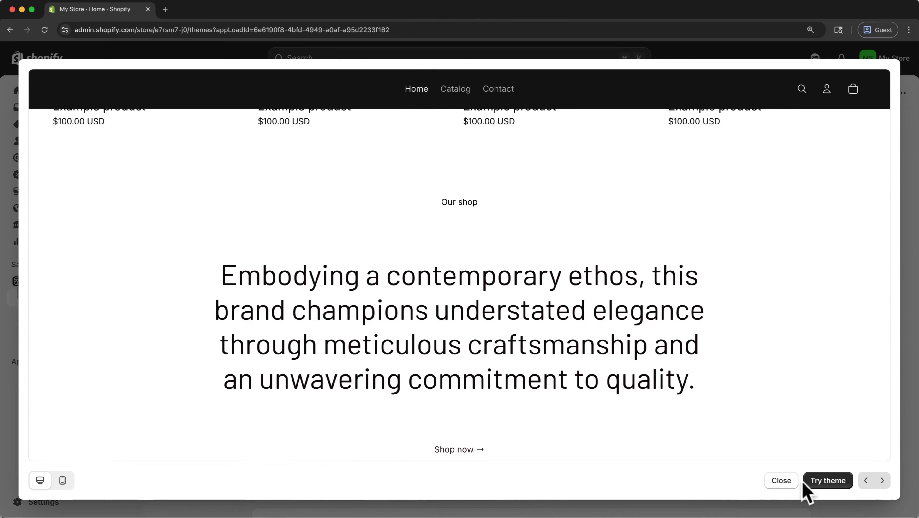
{"action": "left_click", "coordinate": [783, 484]}
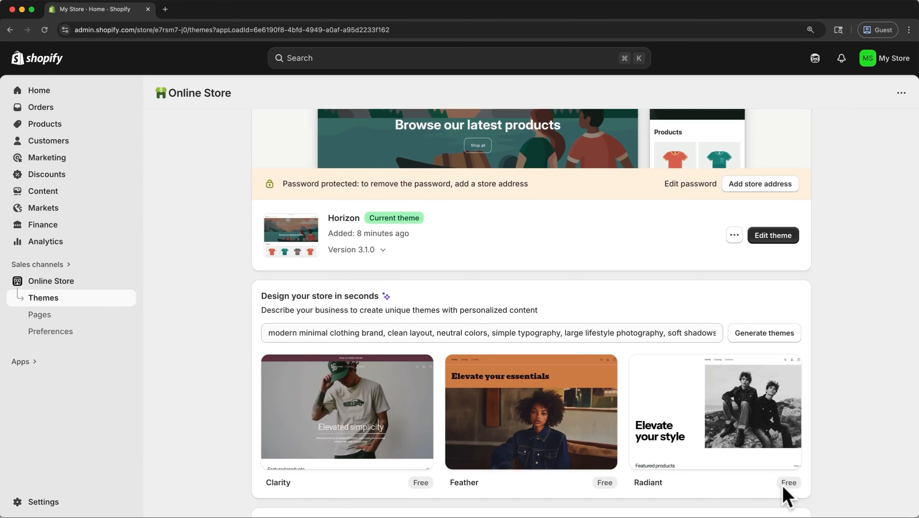
{"action": "mouse_move", "coordinate": [426, 450]}
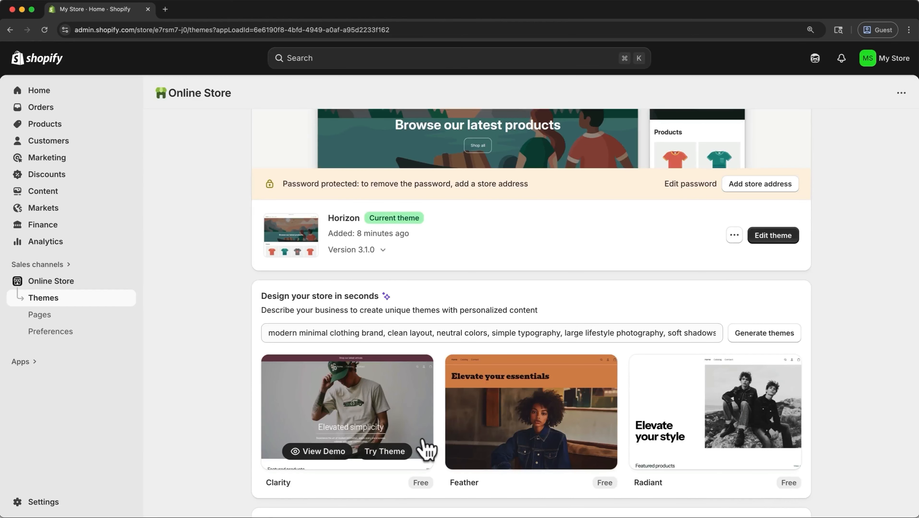
{"action": "left_click", "coordinate": [396, 454]}
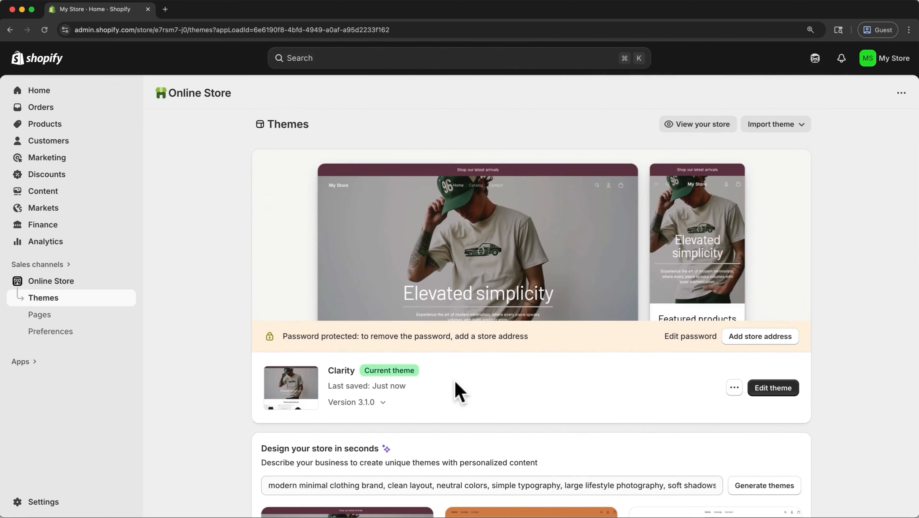
Visit the Shopify Theme Store and filter the themes to Free and the Clothing industry
{"action": "scroll", "coordinate": [459, 392], "scroll_direction": "down", "scroll_amount": 10}
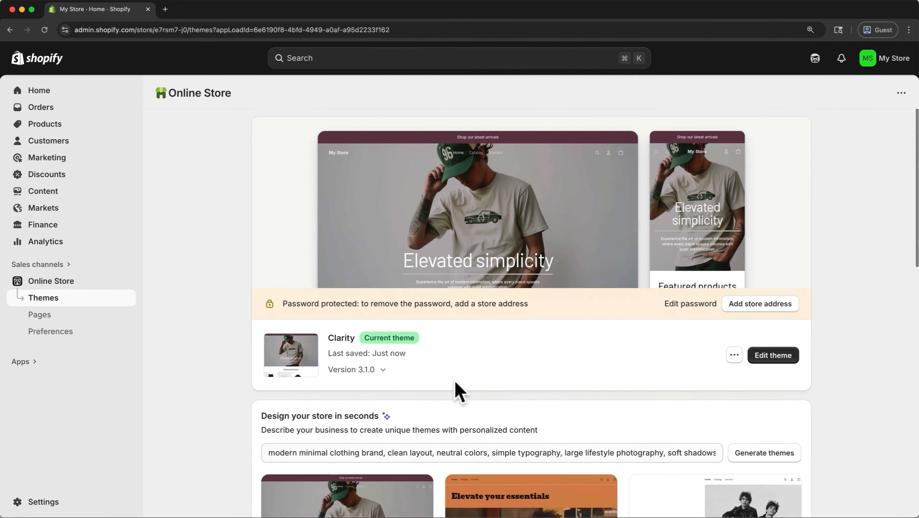
{"action": "scroll", "coordinate": [458, 388], "scroll_direction": "down", "scroll_amount": 4}
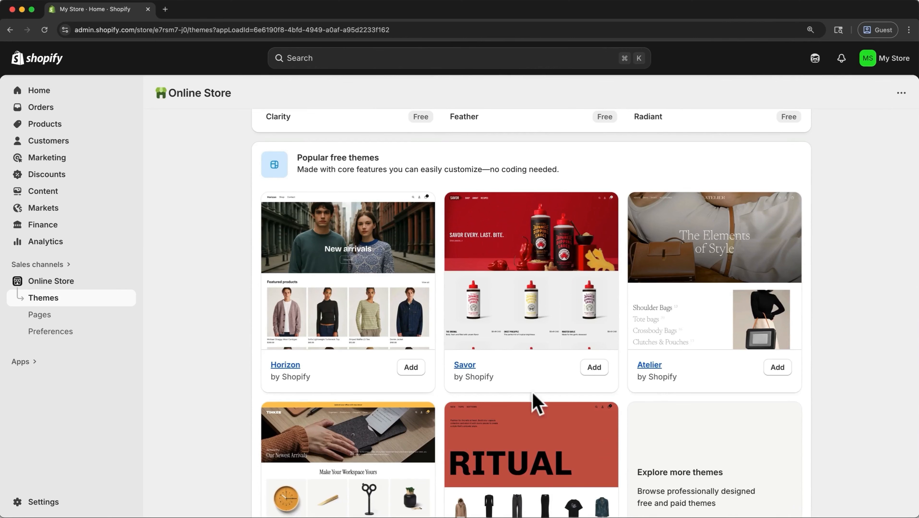
{"action": "scroll", "coordinate": [688, 436], "scroll_direction": "down", "scroll_amount": 2}
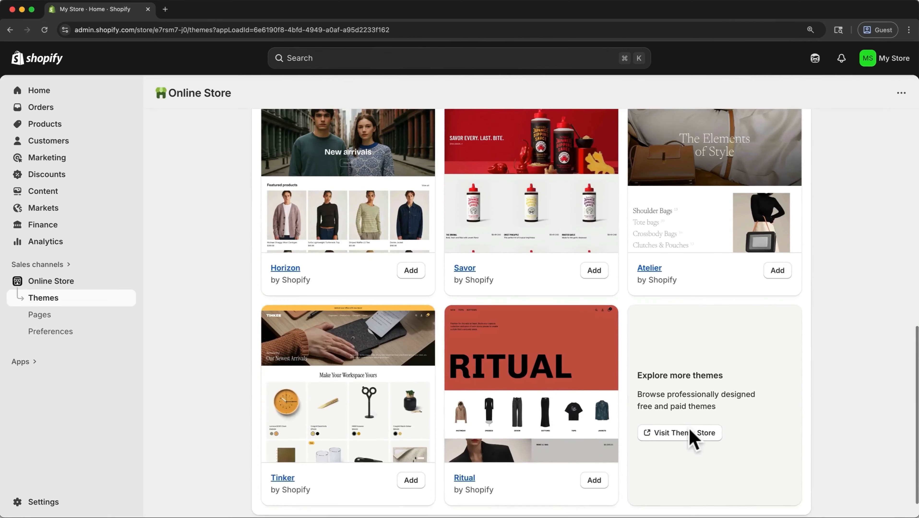
{"action": "left_click", "coordinate": [710, 447]}
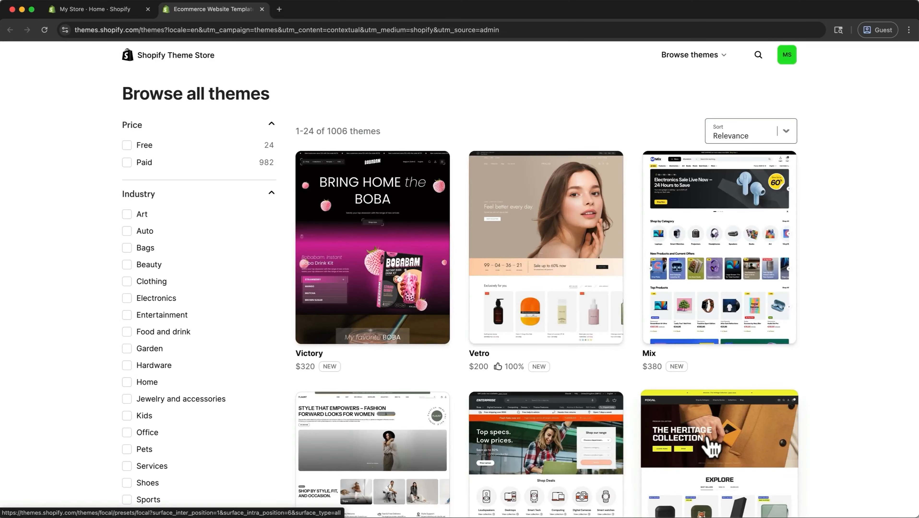
{"action": "left_click", "coordinate": [127, 146]}
{"action": "left_click", "coordinate": [127, 308]}
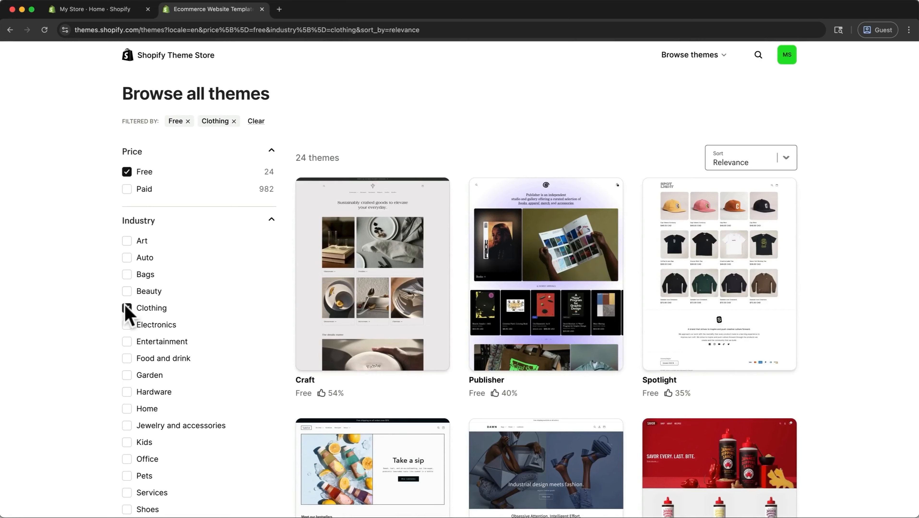
Preview the demo of the free Fabric theme and add Fabric to the online store's themes
{"action": "scroll", "coordinate": [374, 305], "scroll_direction": "down", "scroll_amount": 6}
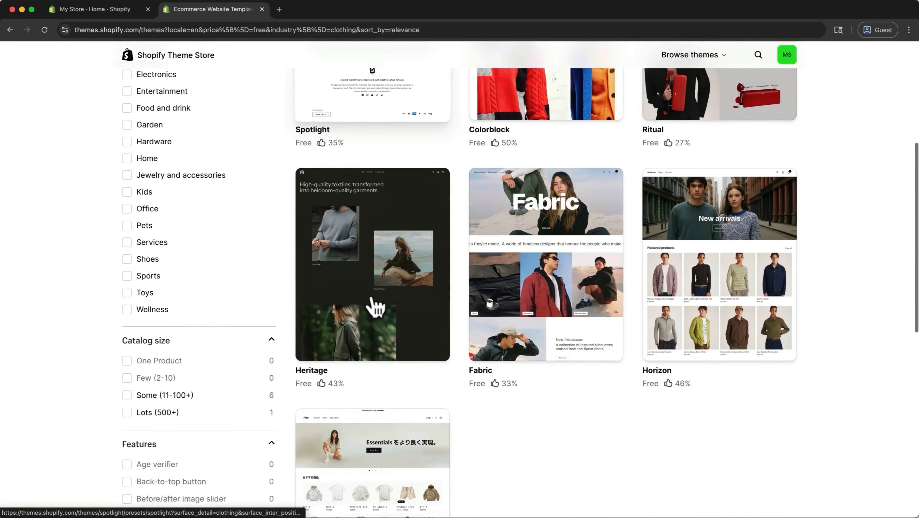
{"action": "left_click", "coordinate": [519, 283]}
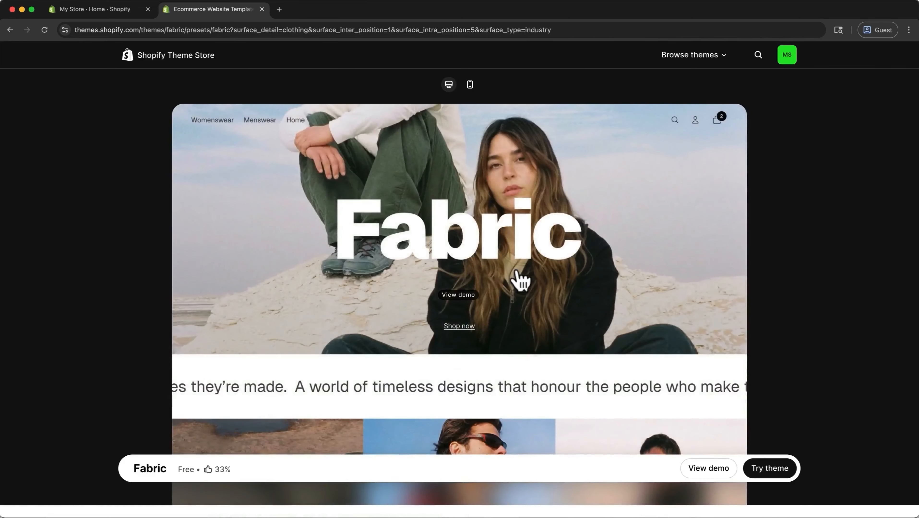
{"action": "left_click", "coordinate": [712, 468]}
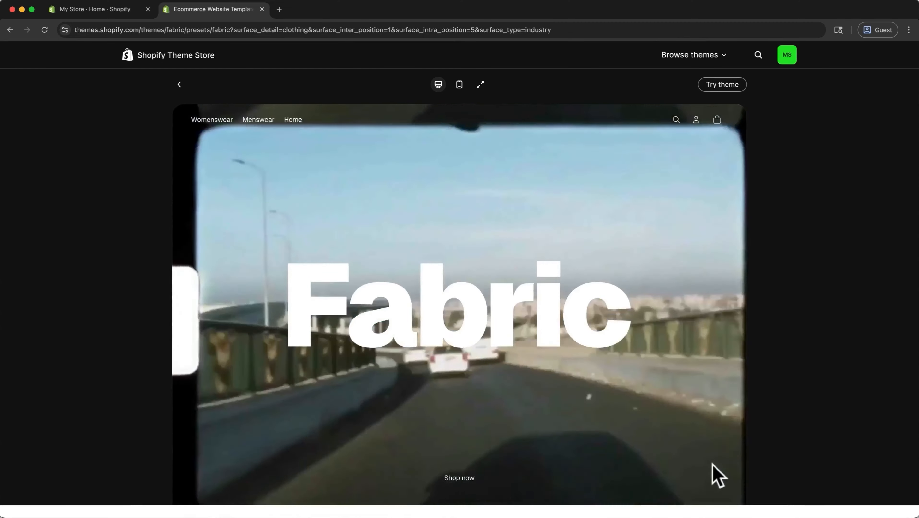
{"action": "scroll", "coordinate": [718, 475], "scroll_direction": "down", "scroll_amount": 10}
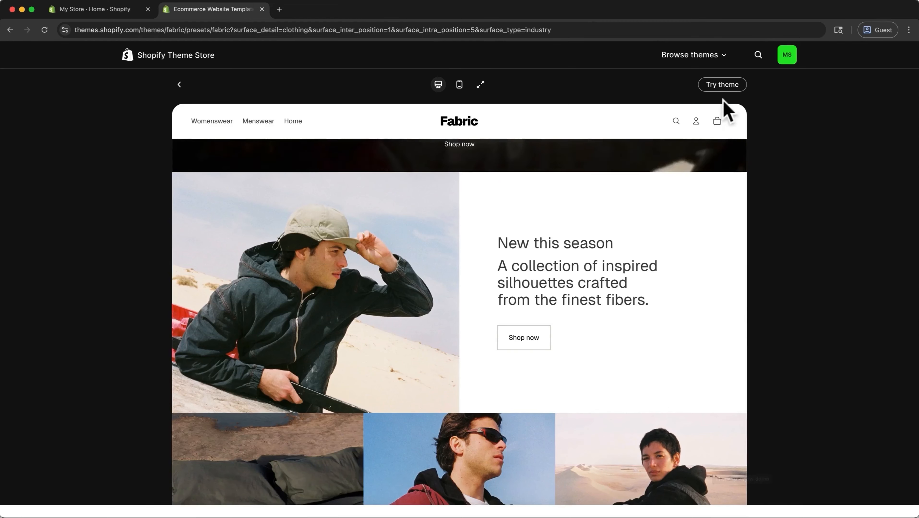
{"action": "left_click", "coordinate": [723, 89]}
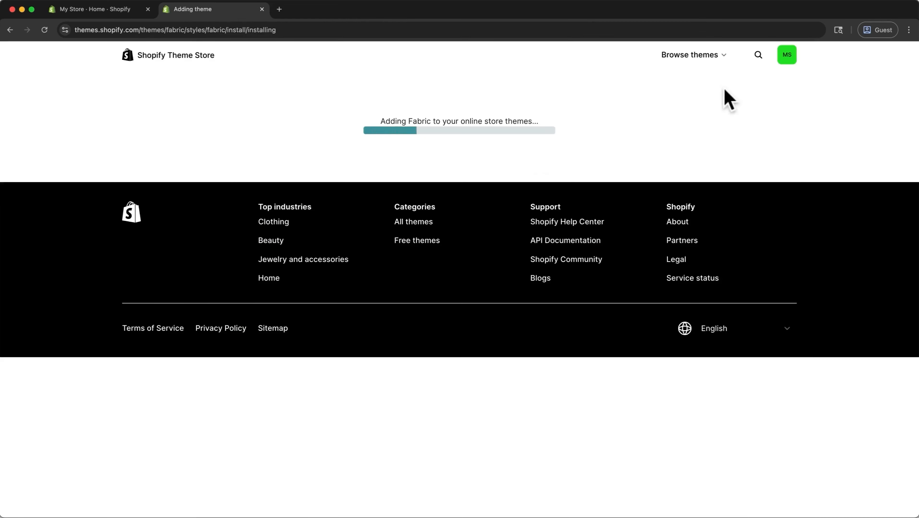
Publish the Fabric theme from the theme library as the store's current theme
{"action": "scroll", "coordinate": [829, 312], "scroll_direction": "down", "scroll_amount": 7}
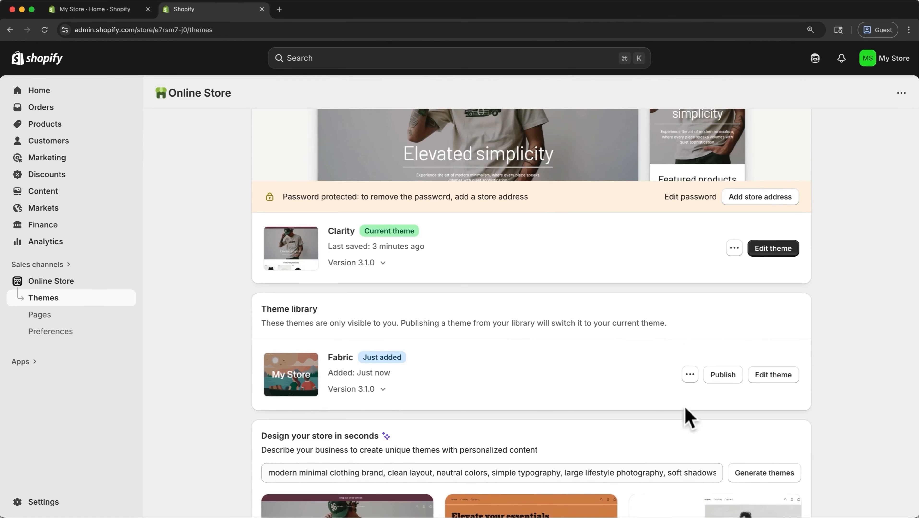
{"action": "left_click", "coordinate": [722, 377]}
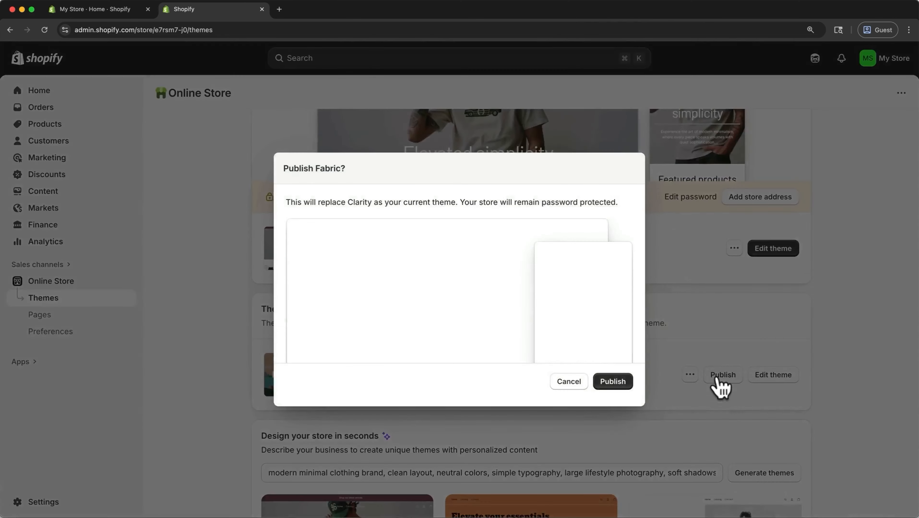
{"action": "left_click", "coordinate": [616, 385]}
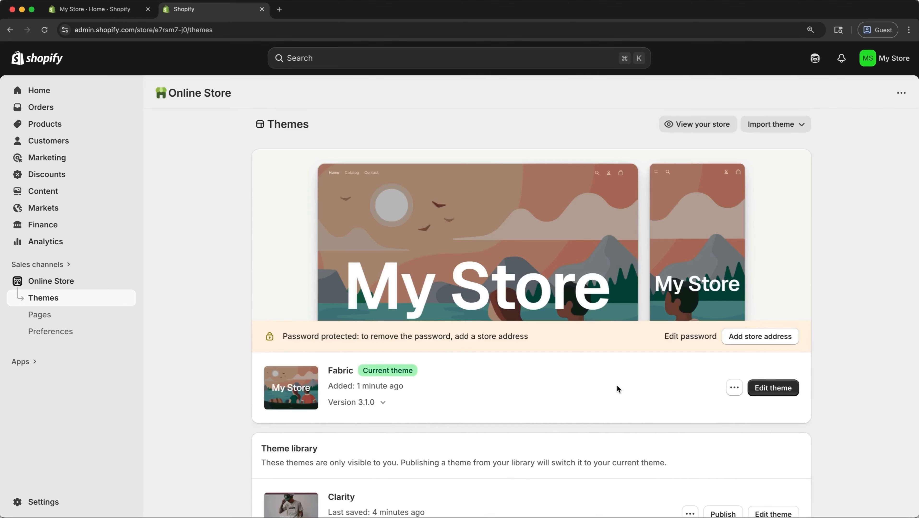
{"action": "scroll", "coordinate": [617, 385], "scroll_direction": "down", "scroll_amount": 6}
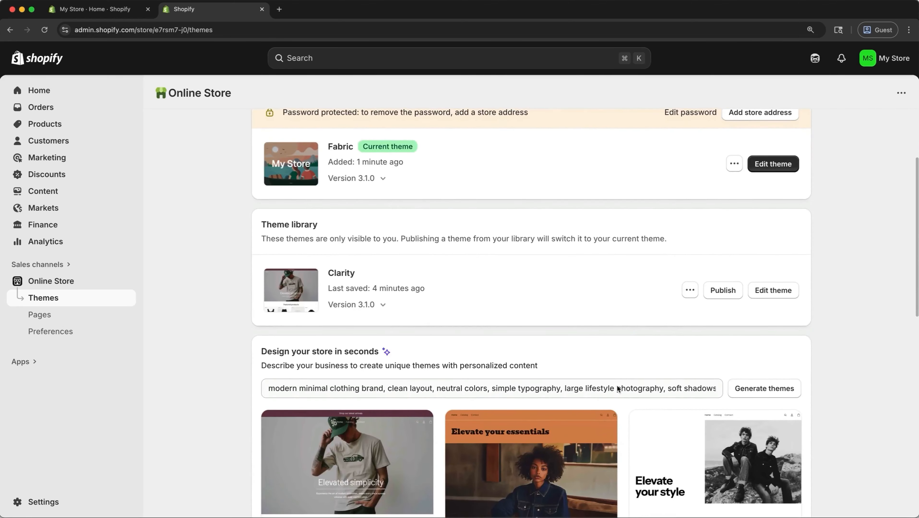
Add the free Horizon theme from the popular free themes and publish it as the store's current theme
{"action": "scroll", "coordinate": [617, 388], "scroll_direction": "down", "scroll_amount": 10}
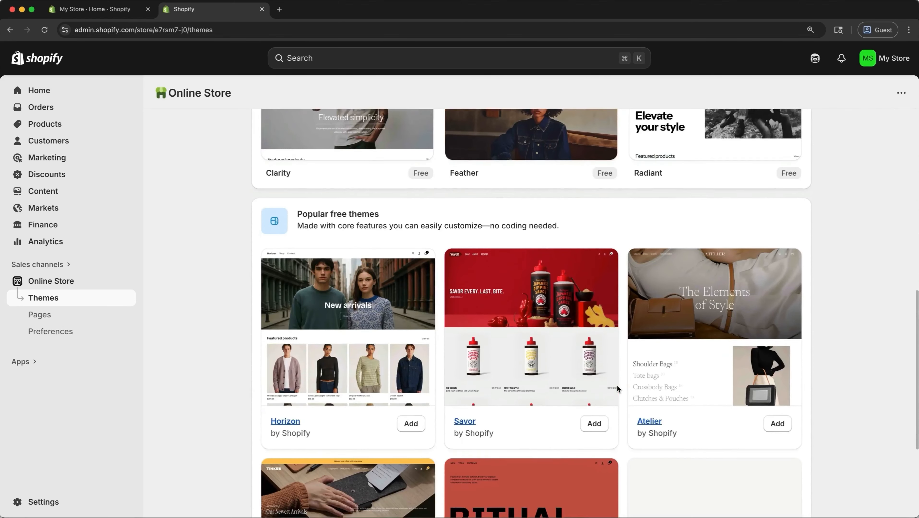
{"action": "scroll", "coordinate": [617, 388], "scroll_direction": "down", "scroll_amount": 4}
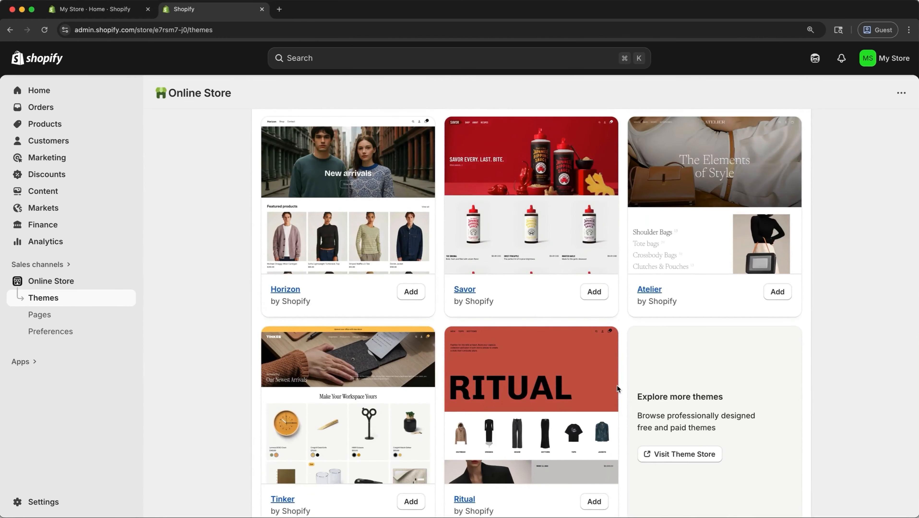
{"action": "left_click", "coordinate": [414, 292]}
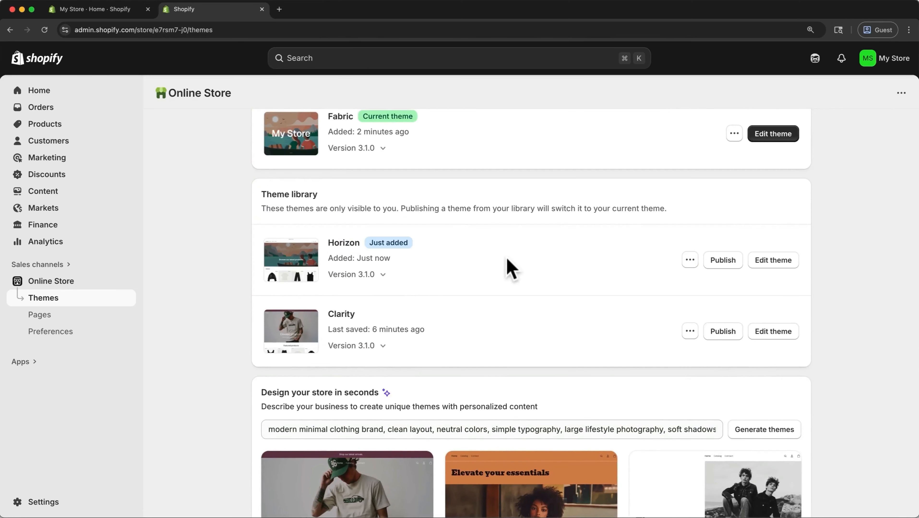
{"action": "left_click", "coordinate": [713, 264]}
{"action": "left_click", "coordinate": [619, 383]}
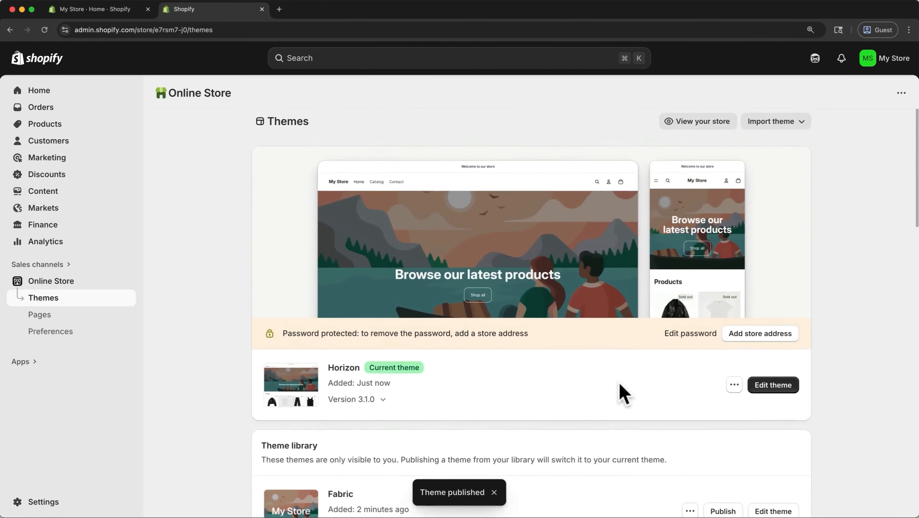
Remove the unused Fabric and Clarity themes from the theme library
{"action": "scroll", "coordinate": [622, 394], "scroll_direction": "down", "scroll_amount": 5}
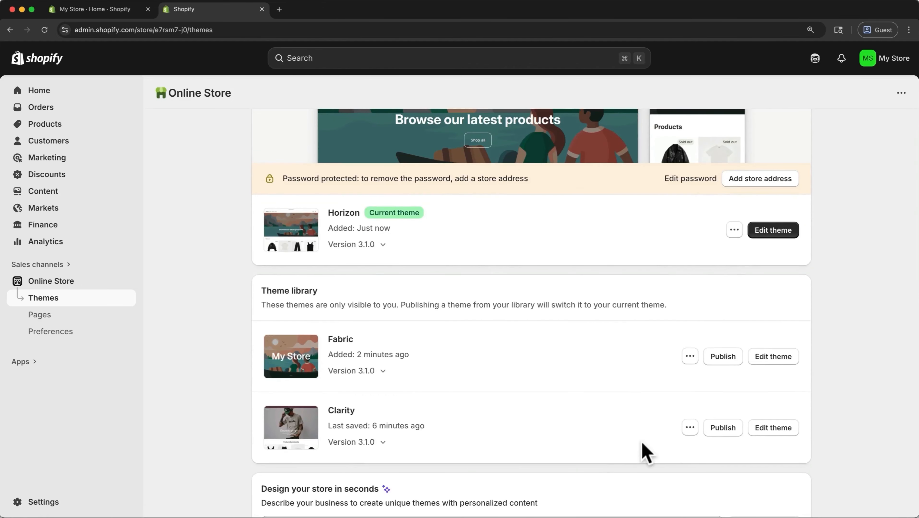
{"action": "left_click", "coordinate": [689, 356]}
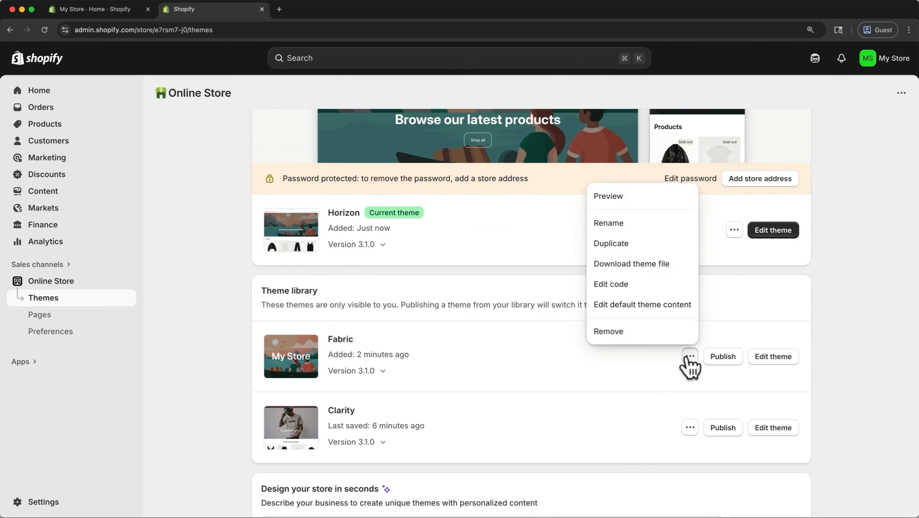
{"action": "left_click", "coordinate": [663, 332]}
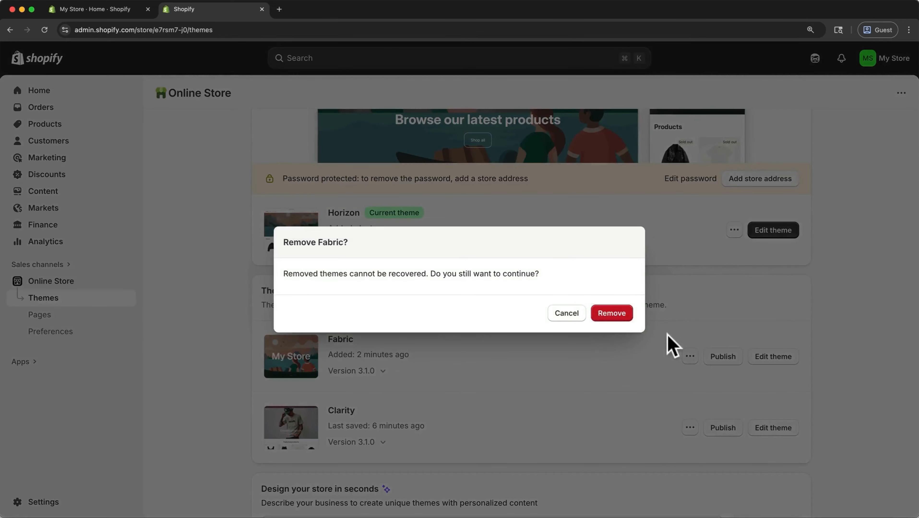
{"action": "left_click", "coordinate": [626, 315]}
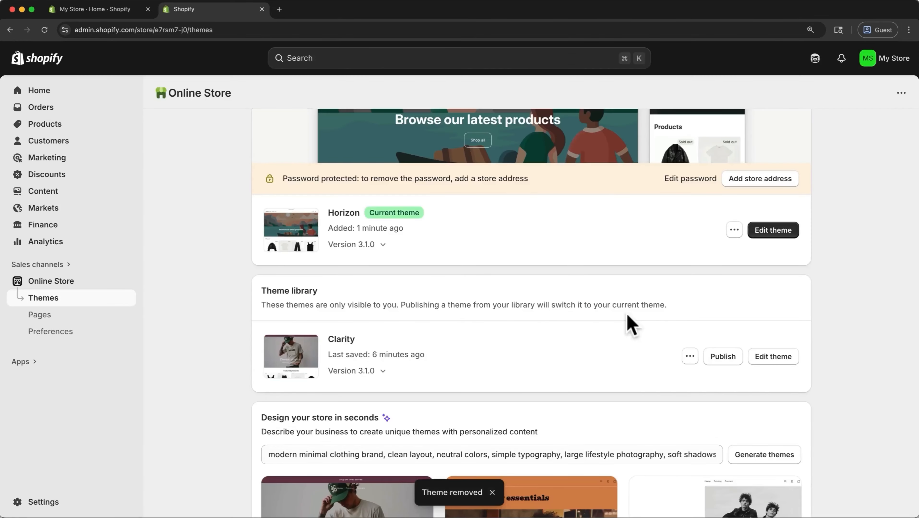
{"action": "left_click", "coordinate": [689, 356]}
{"action": "left_click", "coordinate": [668, 330]}
{"action": "left_click", "coordinate": [623, 319]}
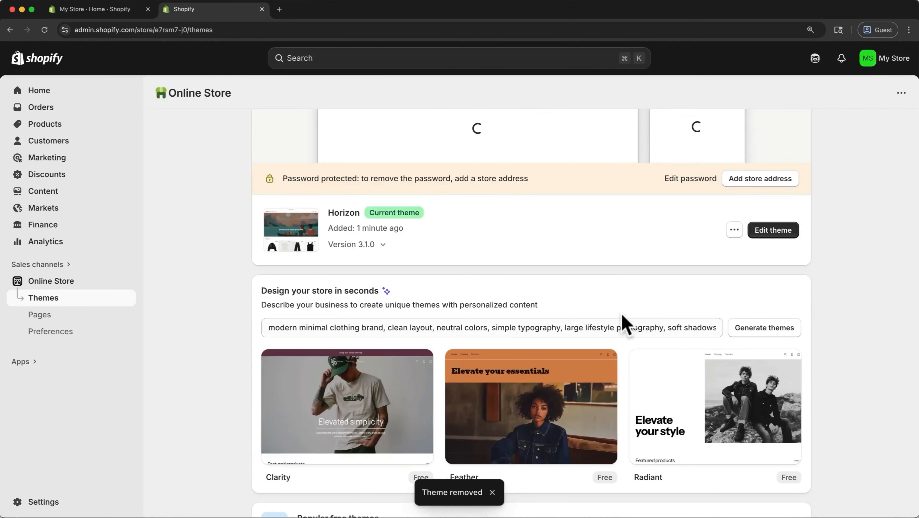
Close the spare store home tab and open the Horizon theme for editing in a new browser tab
{"action": "scroll", "coordinate": [624, 323], "scroll_direction": "up", "scroll_amount": 5}
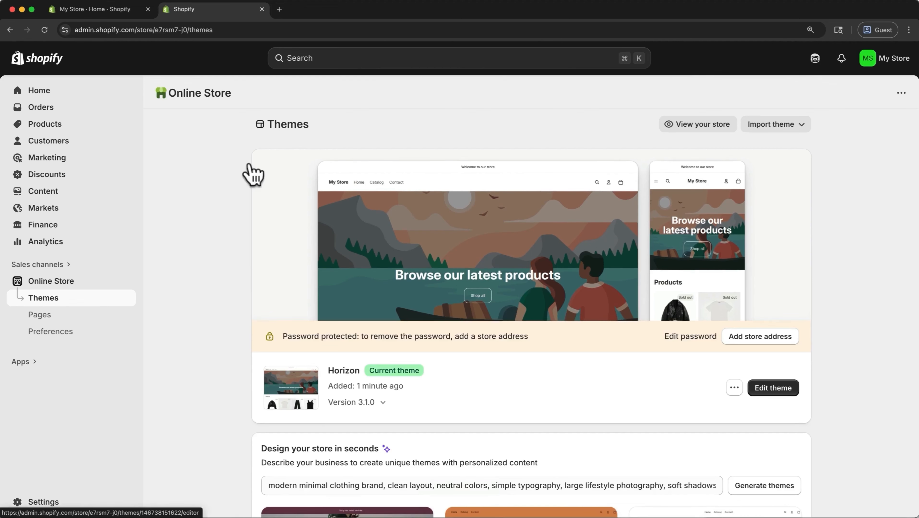
{"action": "left_click", "coordinate": [148, 9]}
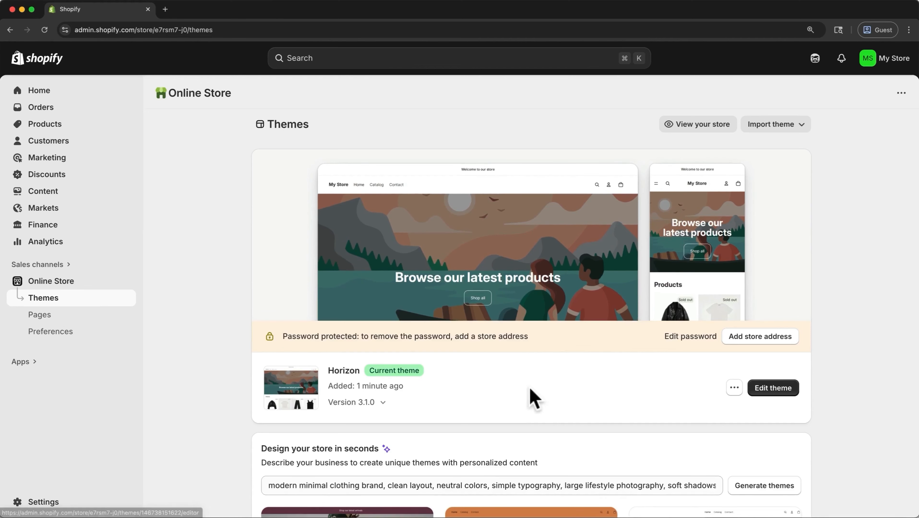
{"action": "right_click", "coordinate": [780, 385]}
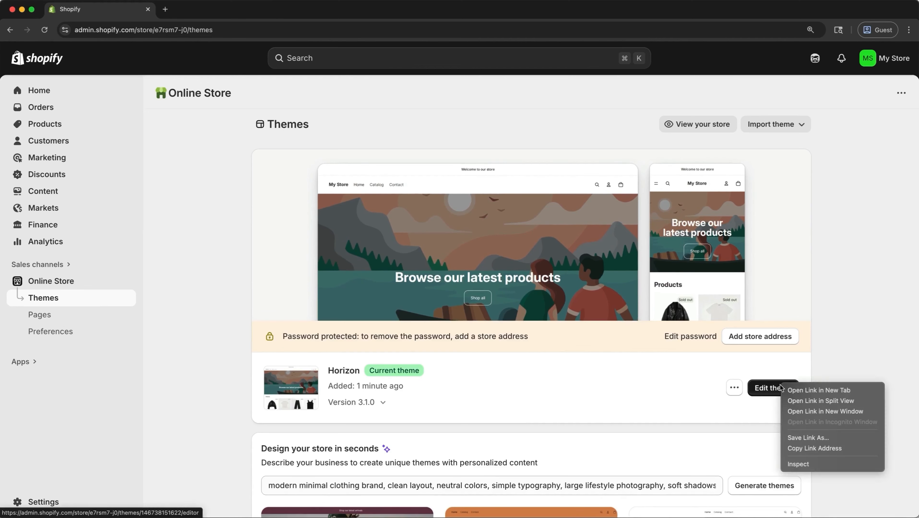
{"action": "left_click", "coordinate": [801, 392]}
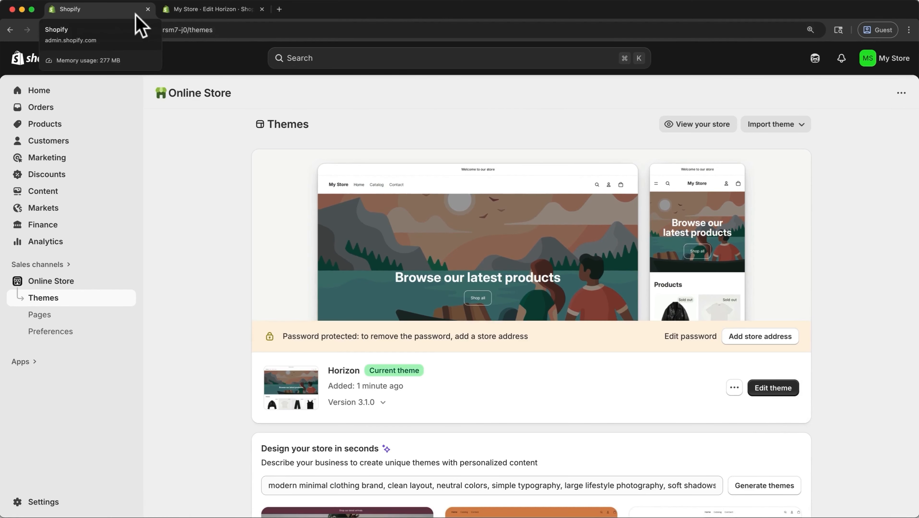
{"action": "left_click", "coordinate": [199, 11]}
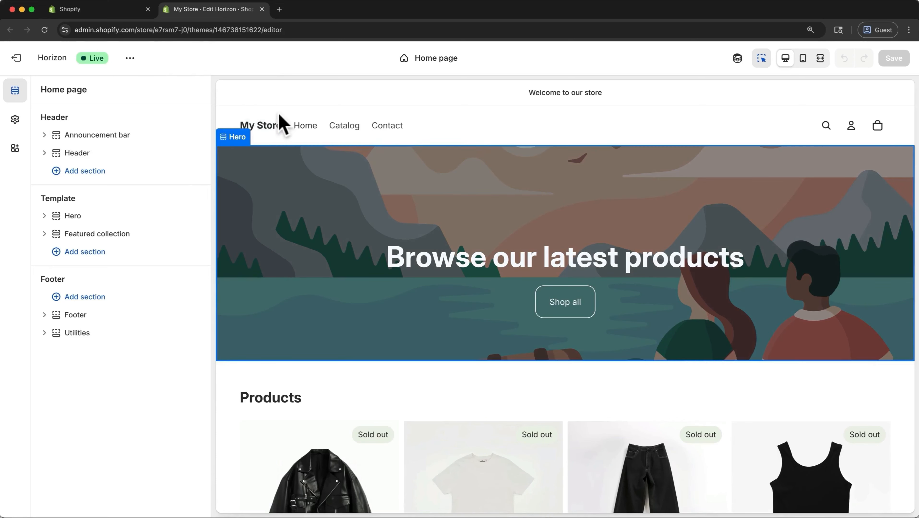
{"action": "left_click", "coordinate": [17, 59]}
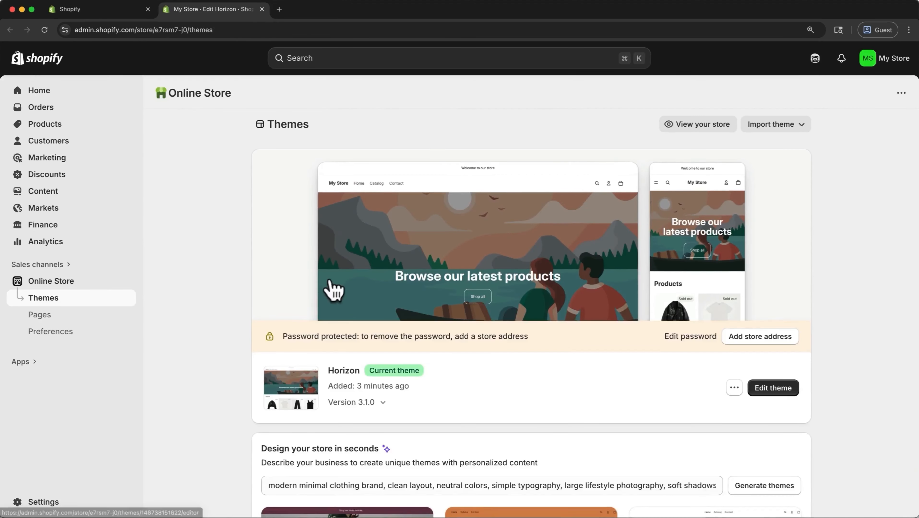
{"action": "left_click", "coordinate": [789, 392]}
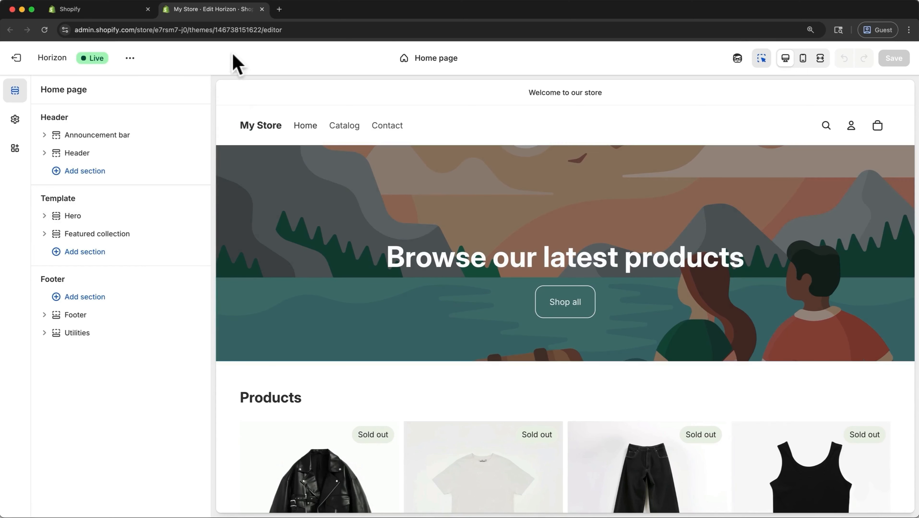
Look over the list of editable store pages and preview the home page in mobile and desktop views
{"action": "left_click", "coordinate": [419, 60]}
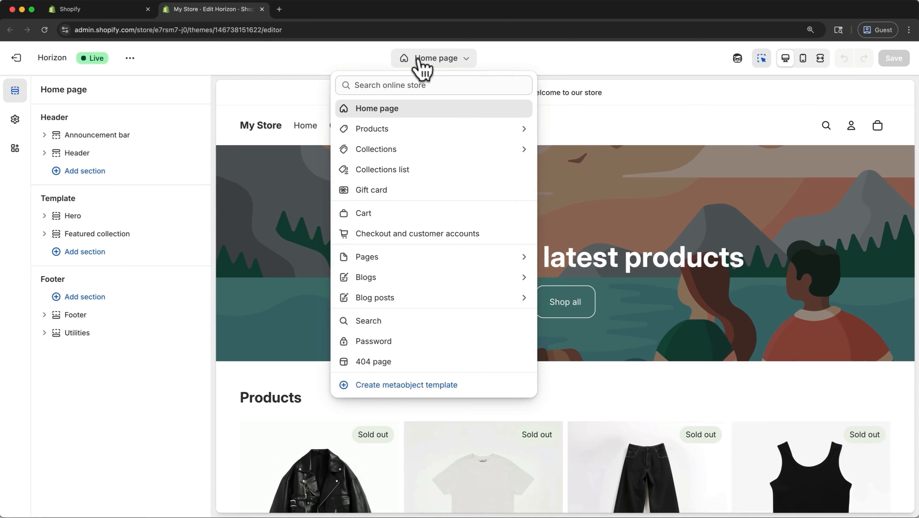
{"action": "left_click", "coordinate": [378, 58]}
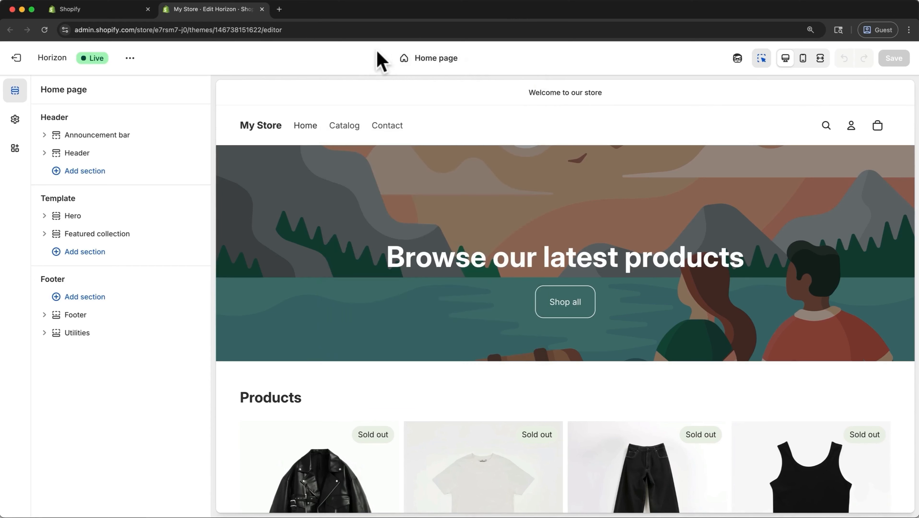
{"action": "left_click", "coordinate": [803, 60]}
{"action": "left_click", "coordinate": [786, 60]}
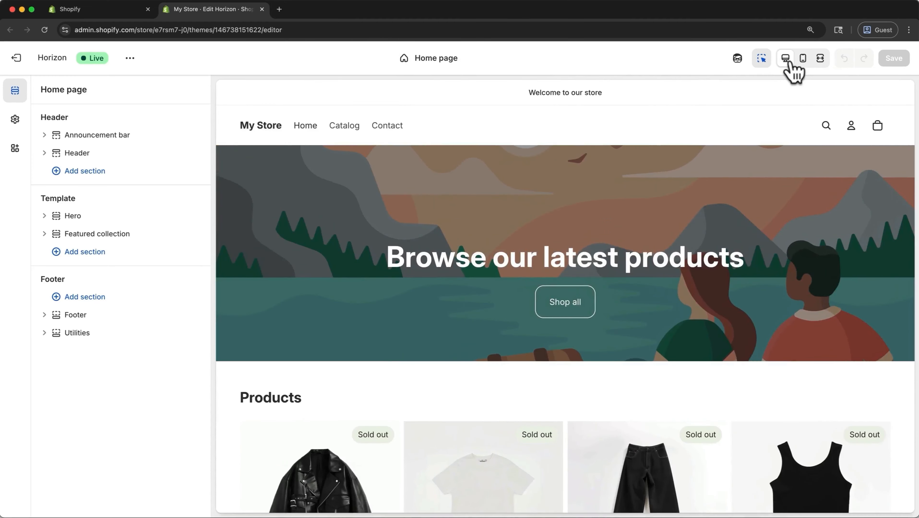
{"action": "left_click", "coordinate": [802, 59]}
{"action": "left_click", "coordinate": [786, 59]}
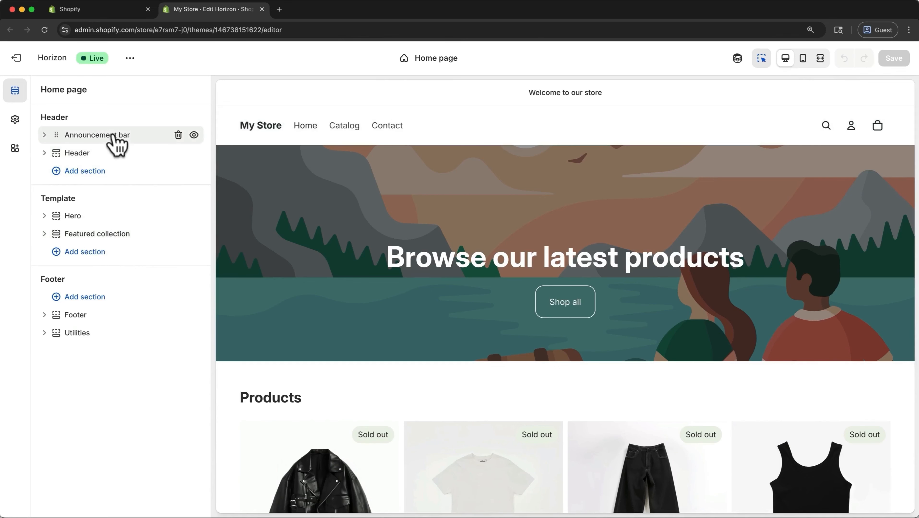
Examine the settings of the Announcement bar and Header sections, then return to the home page's section list
{"action": "left_click", "coordinate": [101, 134]}
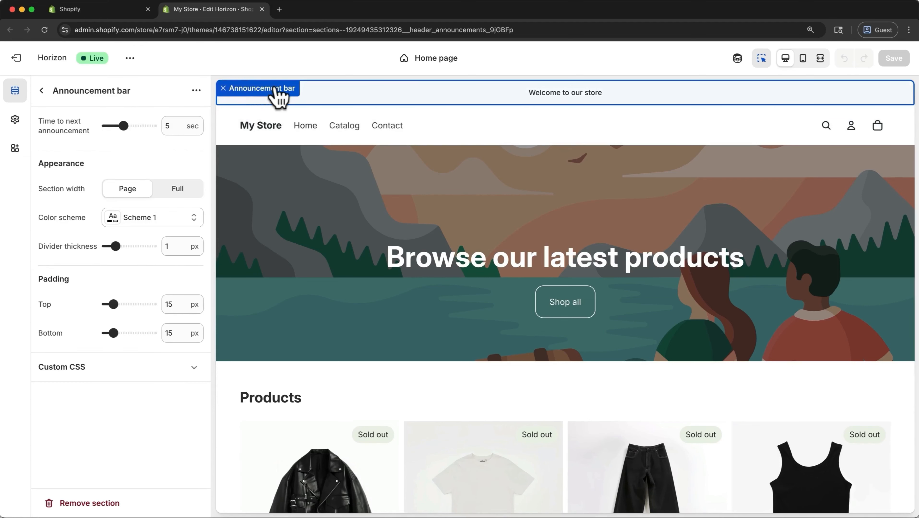
{"action": "left_click", "coordinate": [42, 90]}
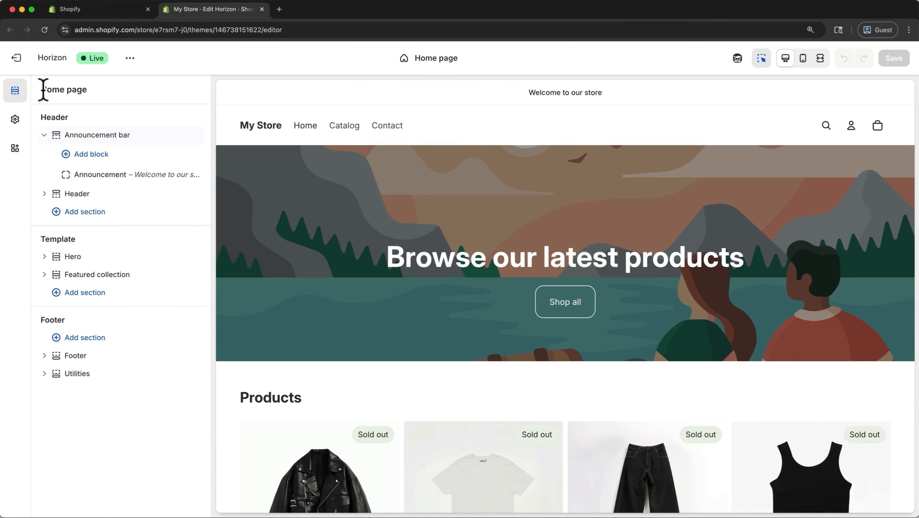
{"action": "left_click", "coordinate": [77, 195]}
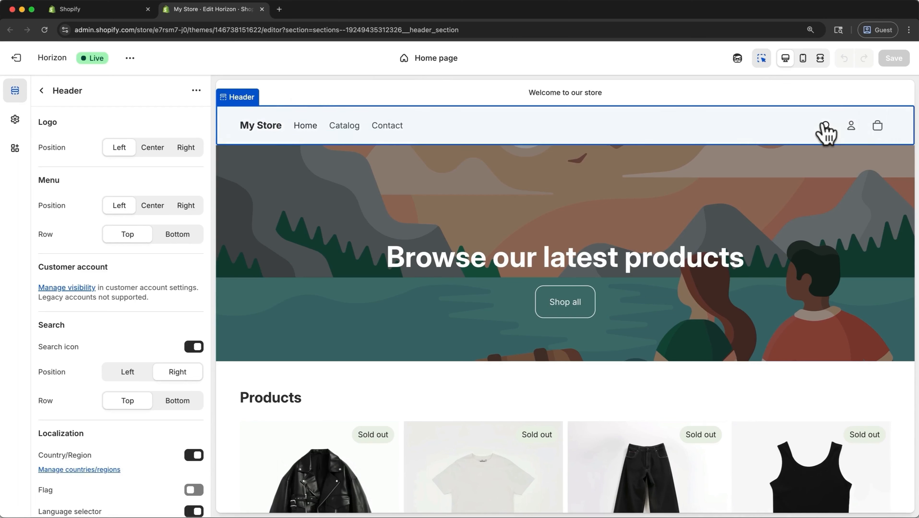
{"action": "left_click", "coordinate": [42, 91]}
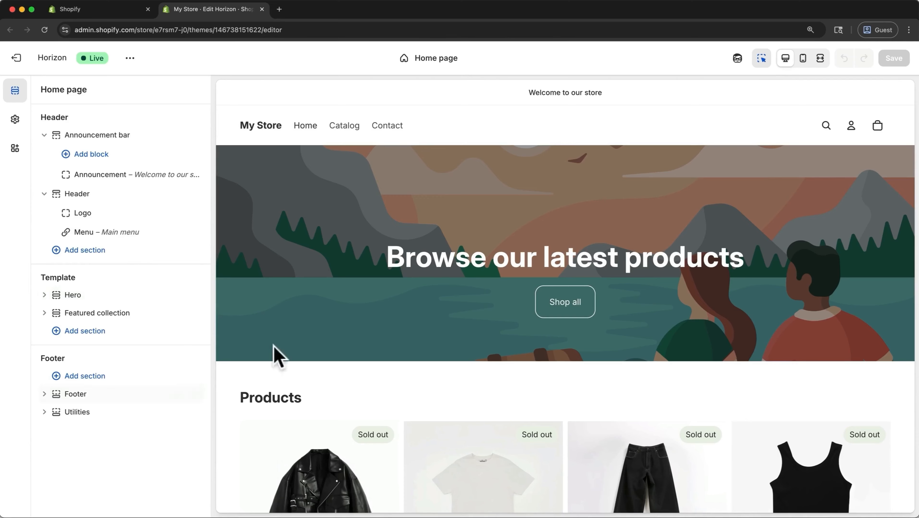
Hide the Footer and Utilities sections one at a time and show each of them again
{"action": "scroll", "coordinate": [291, 356], "scroll_direction": "down", "scroll_amount": 7}
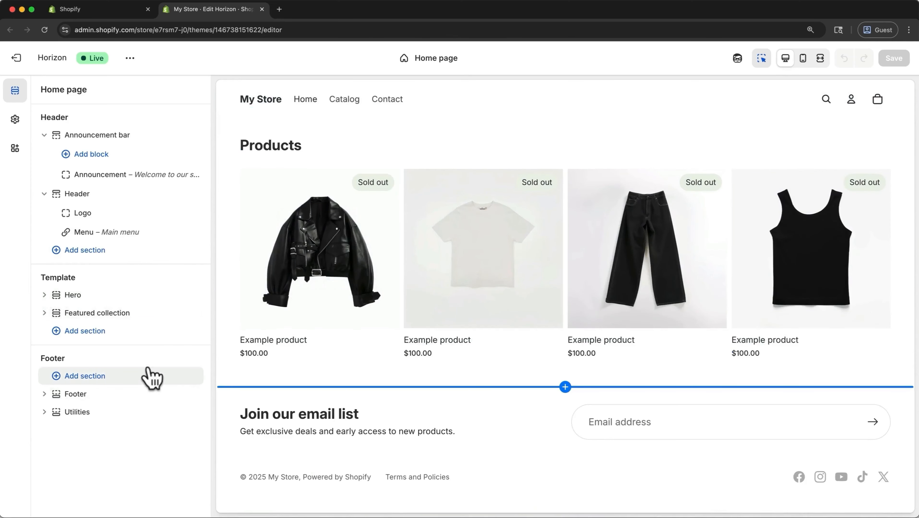
{"action": "mouse_move", "coordinate": [194, 394]}
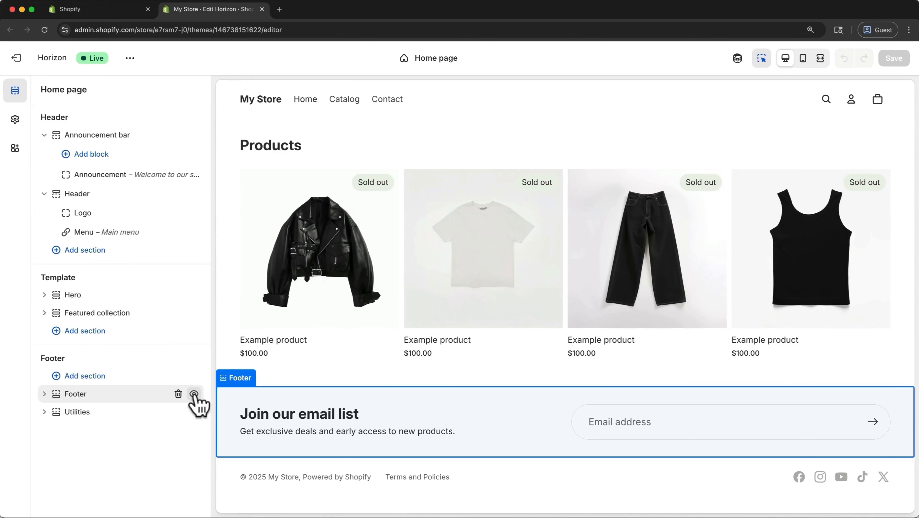
{"action": "left_click", "coordinate": [194, 394]}
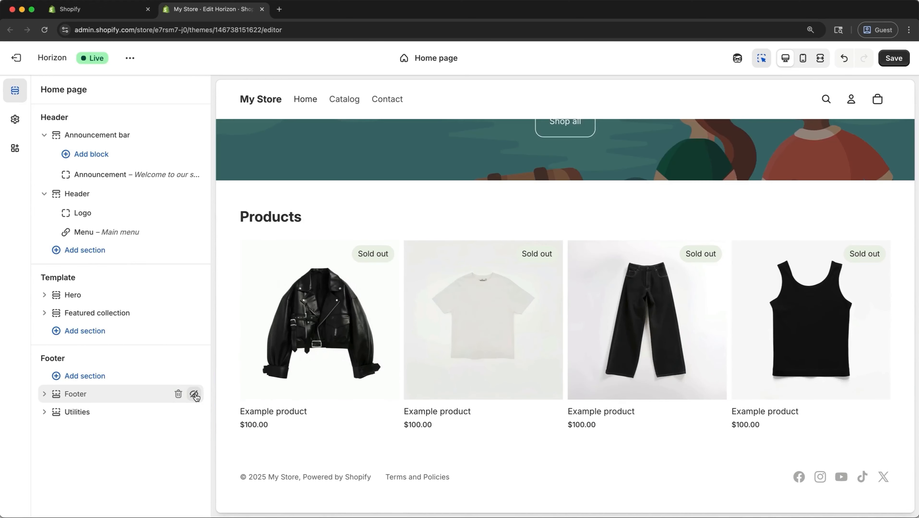
{"action": "left_click", "coordinate": [194, 394]}
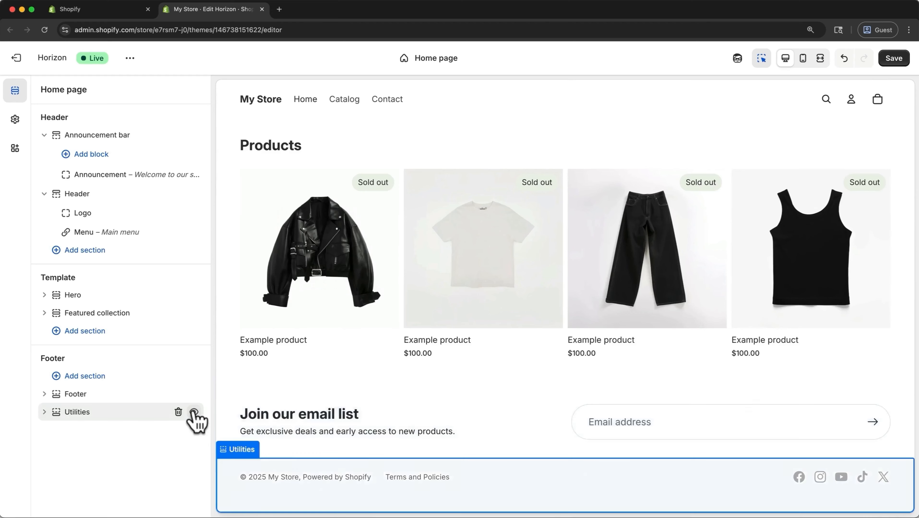
{"action": "left_click", "coordinate": [194, 412]}
{"action": "left_click", "coordinate": [194, 412]}
Examine the Hero section's settings and the heading and button blocks nested inside it
{"action": "left_click", "coordinate": [121, 295]}
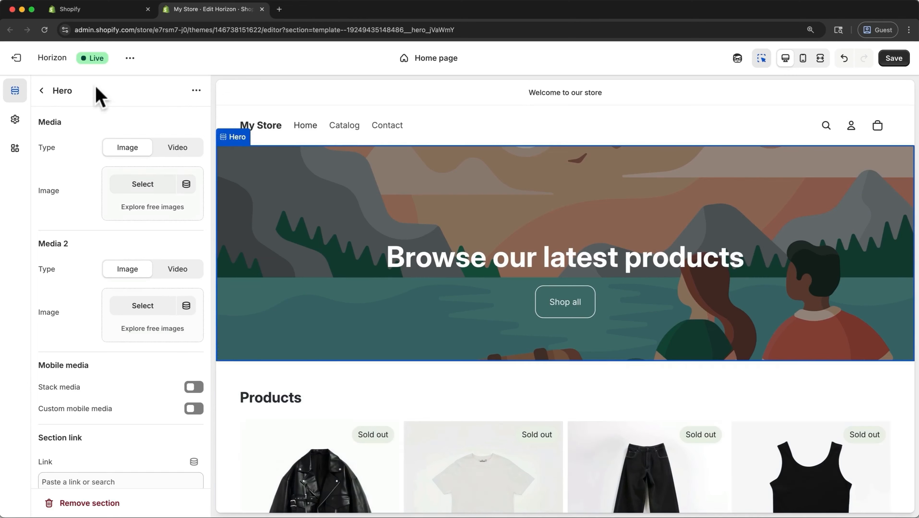
{"action": "left_click", "coordinate": [42, 91]}
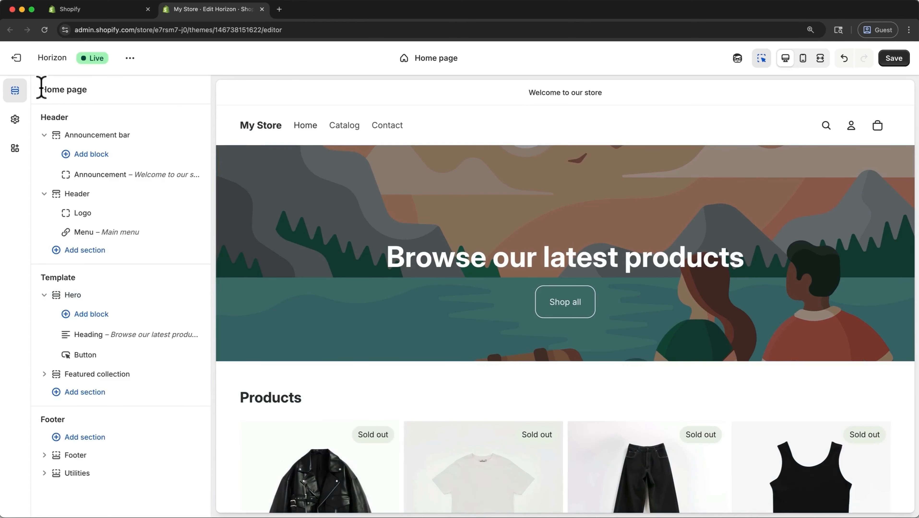
{"action": "left_click", "coordinate": [43, 294]}
{"action": "left_click", "coordinate": [44, 295]}
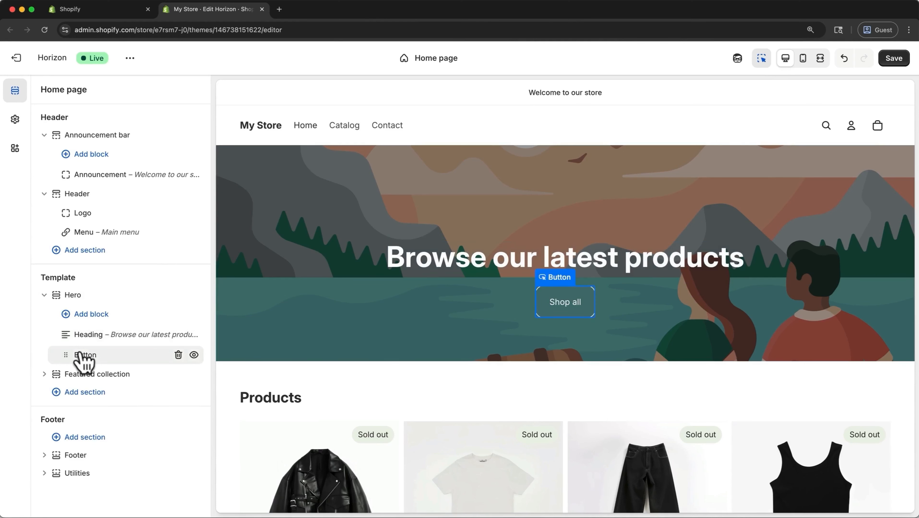
{"action": "mouse_move", "coordinate": [85, 359]}
{"action": "left_mouse_down"}
{"action": "mouse_move", "coordinate": [74, 363]}
{"action": "mouse_move", "coordinate": [63, 332]}
{"action": "mouse_move", "coordinate": [66, 359]}
{"action": "left_mouse_up"}
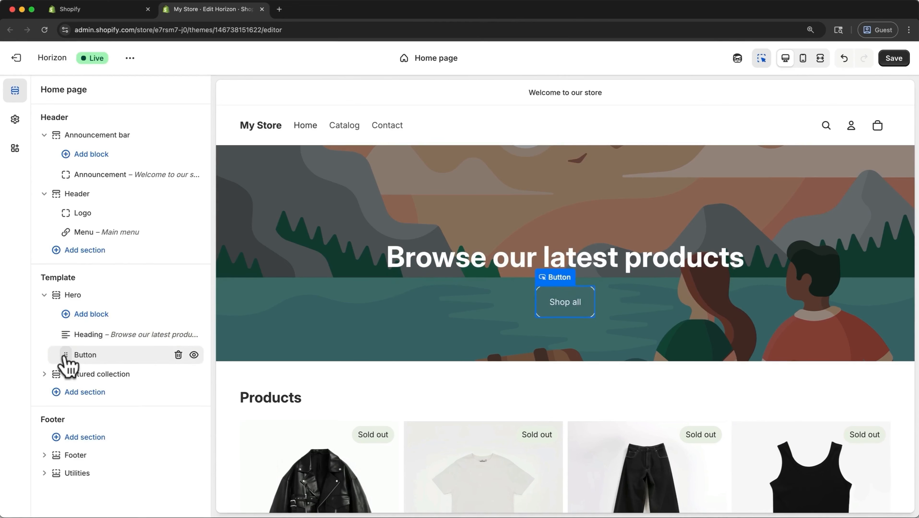
Add a Text block to the home page's Hero section
{"action": "left_click", "coordinate": [83, 314]}
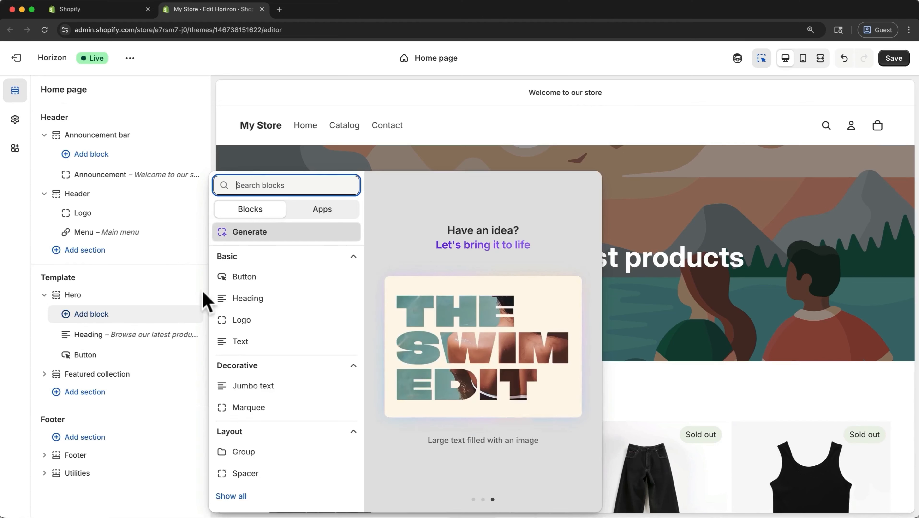
{"action": "left_click", "coordinate": [250, 343]}
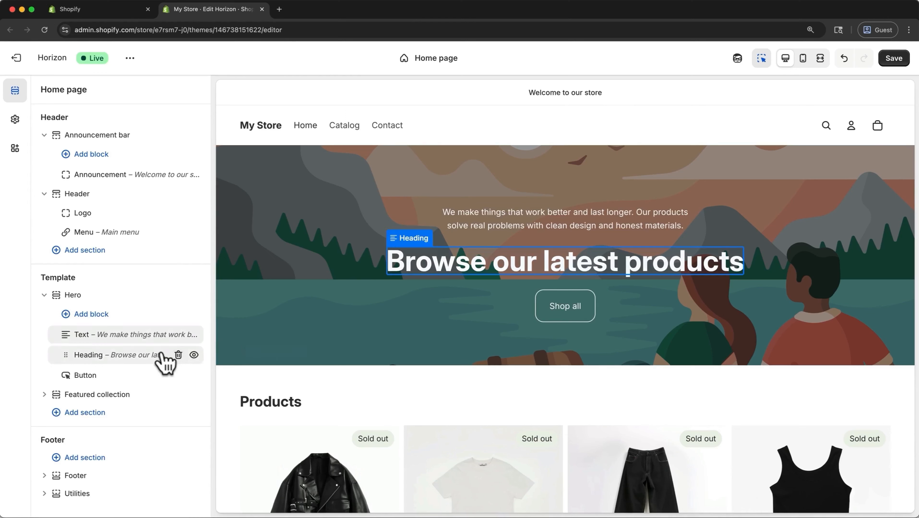
{"action": "mouse_move", "coordinate": [128, 366]}
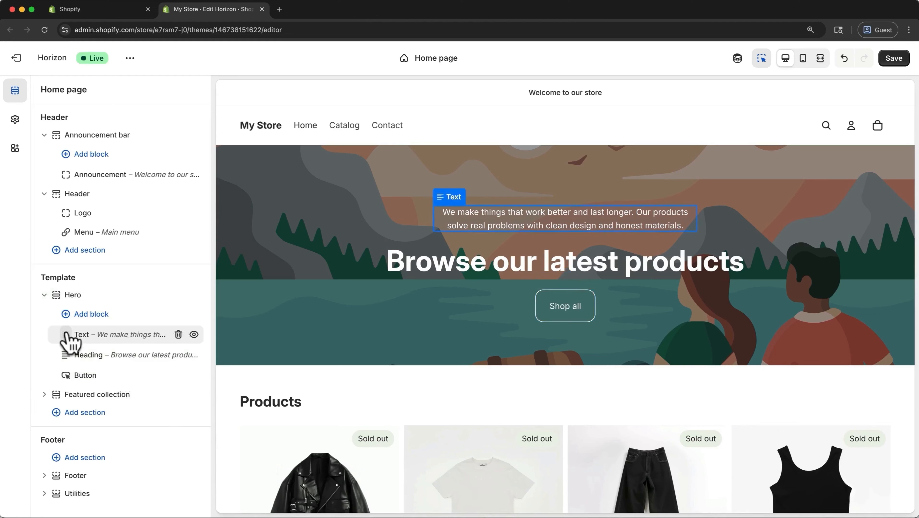
Move the Hero section's Text block between its Heading and Button blocks, then remove that Text block
{"action": "left_click_drag", "start_coordinate": [70, 343], "coordinate": [71, 370]}
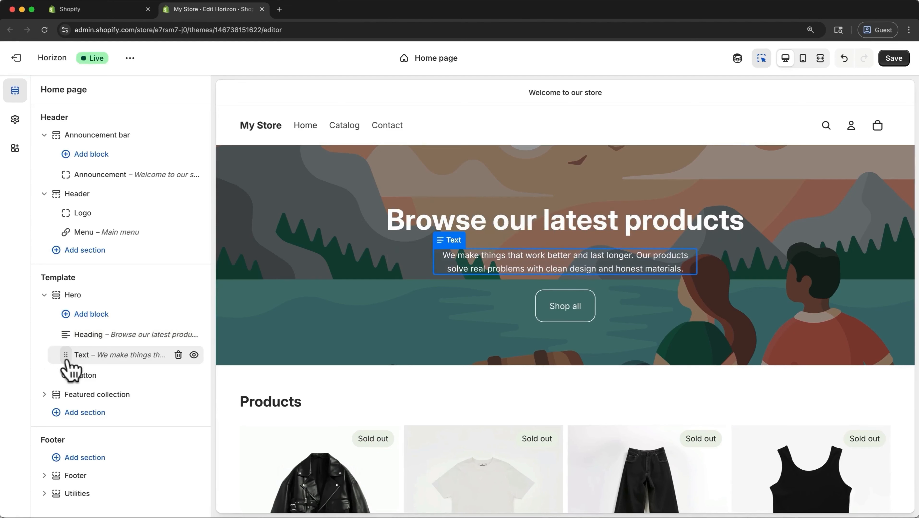
{"action": "left_click", "coordinate": [178, 354]}
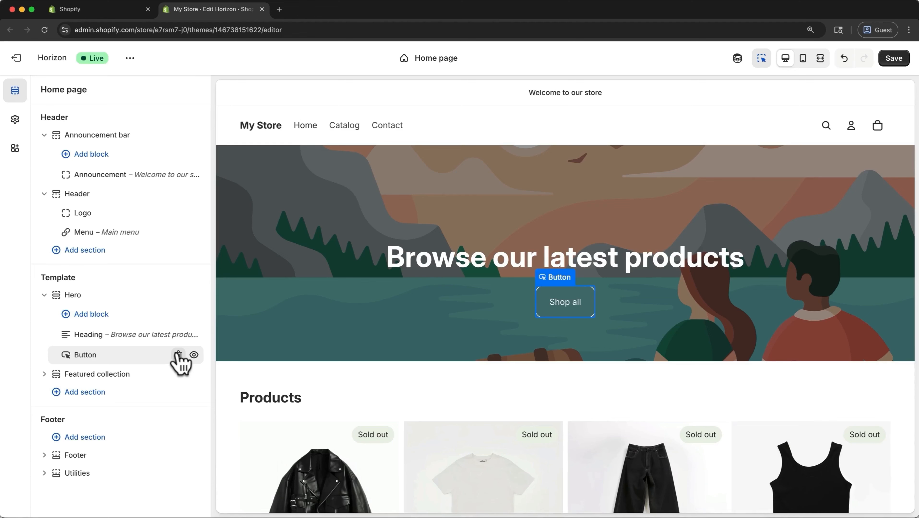
Search the template sections for "Image" and add an Image with text section below the Featured collection
{"action": "left_click", "coordinate": [117, 399]}
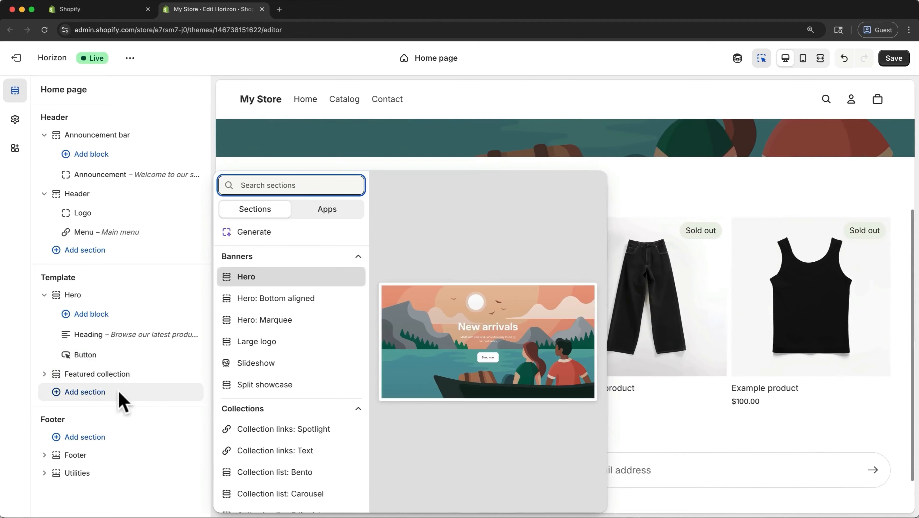
{"action": "scroll", "coordinate": [288, 363], "scroll_direction": "down", "scroll_amount": 3}
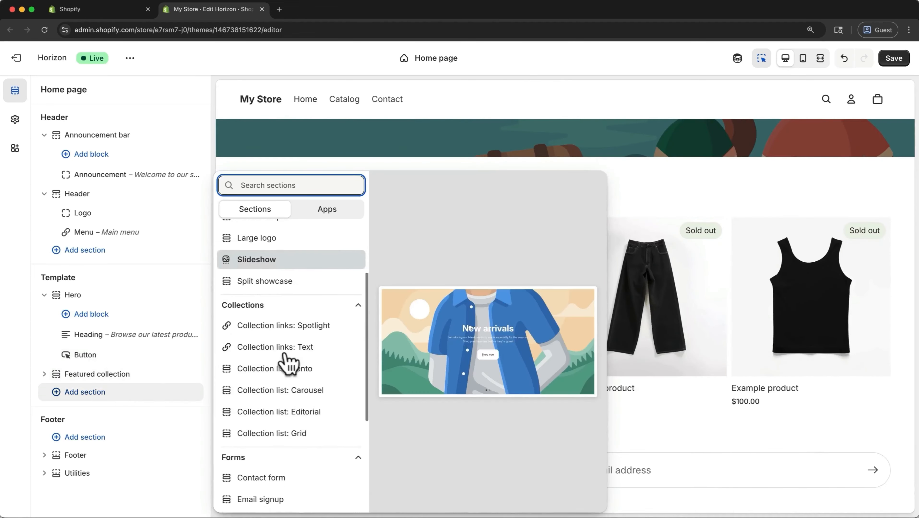
{"action": "scroll", "coordinate": [286, 363], "scroll_direction": "up", "scroll_amount": 3}
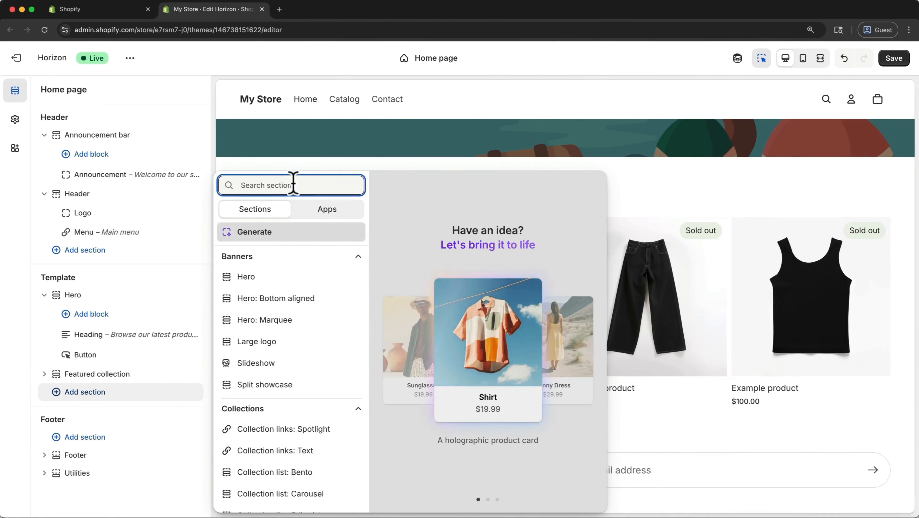
{"action": "type", "text": "Imag"}
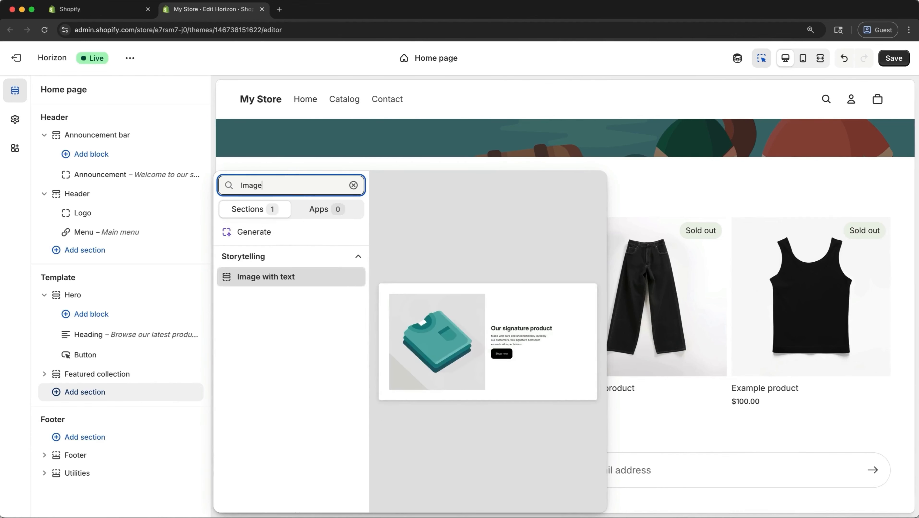
{"action": "type", "text": "e"}
{"action": "left_click", "coordinate": [281, 277]}
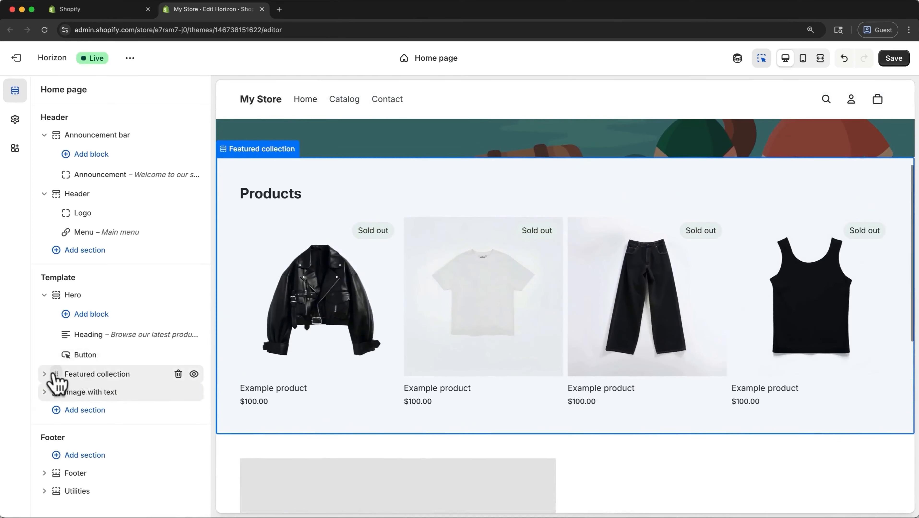
Try reordering the Featured collection and Image with text sections, then remove the Image with text section
{"action": "left_click_drag", "start_coordinate": [56, 379], "coordinate": [53, 376]}
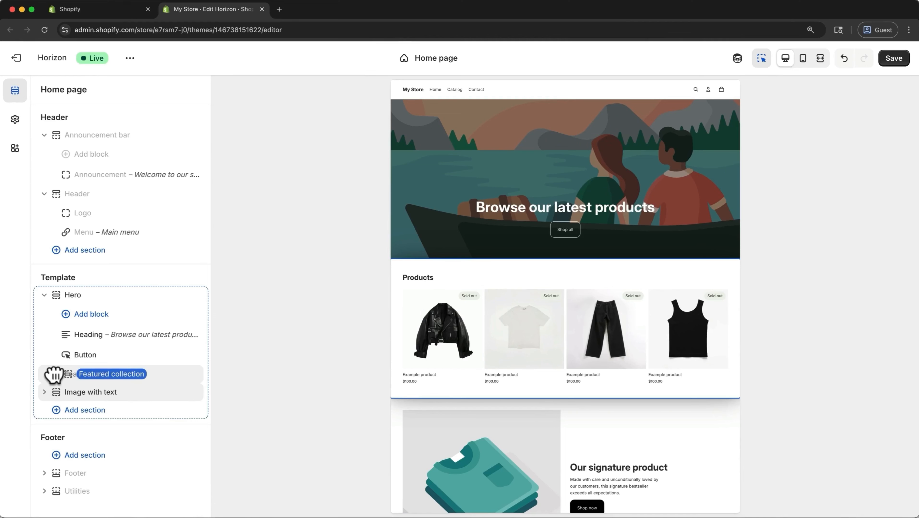
{"action": "left_click_drag", "start_coordinate": [54, 375], "coordinate": [49, 401]}
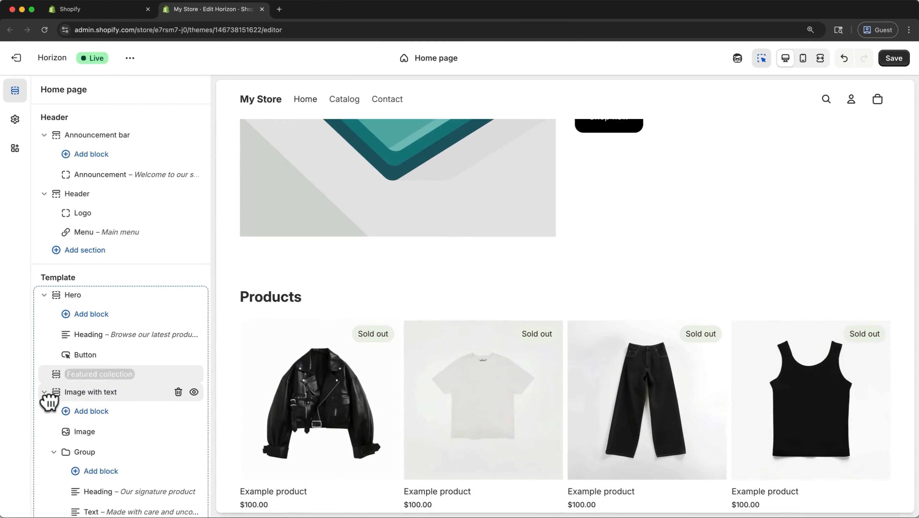
{"action": "left_click", "coordinate": [44, 375]}
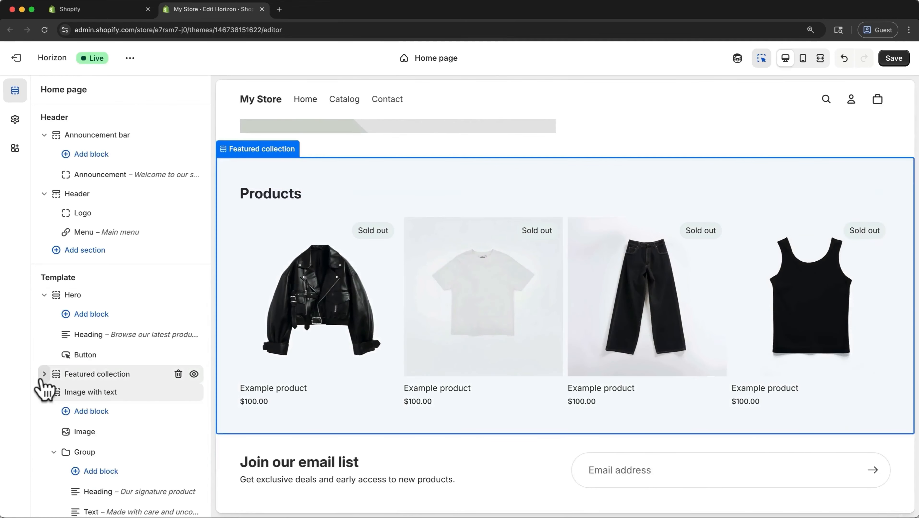
{"action": "left_click", "coordinate": [44, 392]}
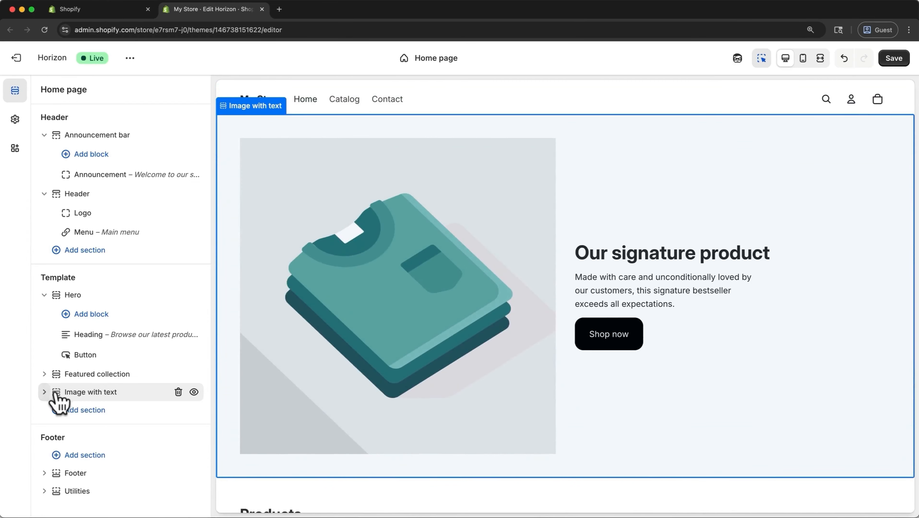
{"action": "left_click", "coordinate": [178, 392]}
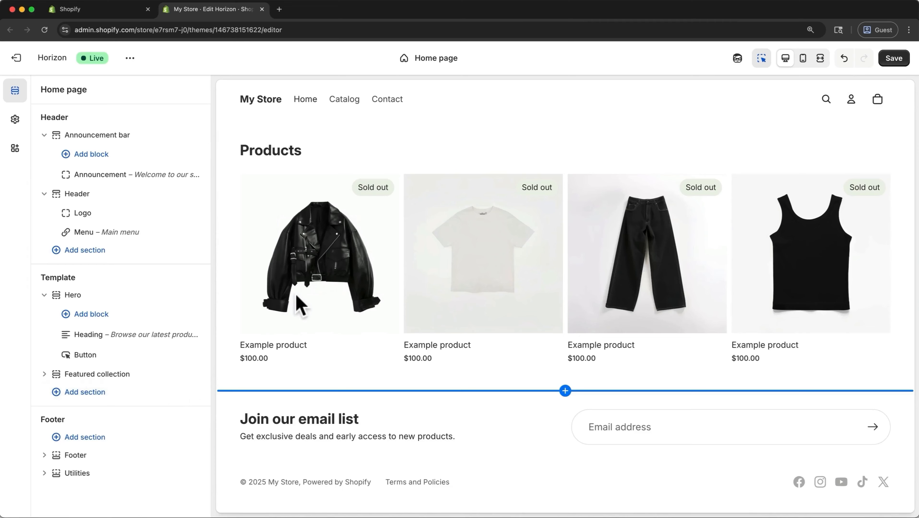
Add a Slideshow section above the Hero section and expand its slides and the first slide's Group
{"action": "scroll", "coordinate": [298, 304], "scroll_direction": "up", "scroll_amount": 5}
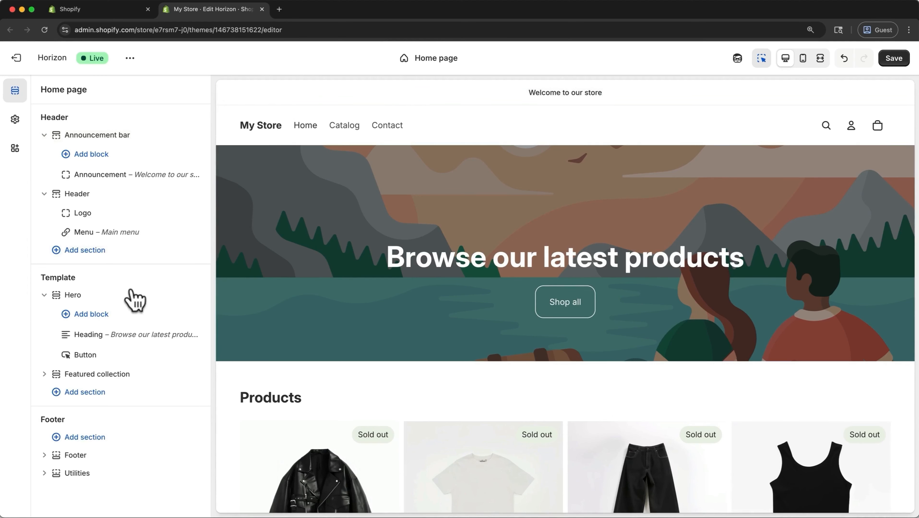
{"action": "mouse_move", "coordinate": [72, 293]}
{"action": "left_click", "coordinate": [121, 287]}
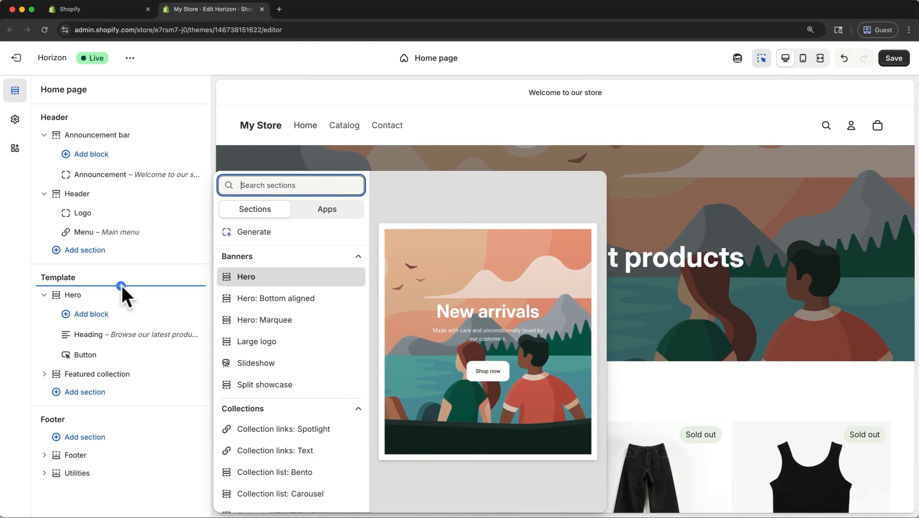
{"action": "left_click", "coordinate": [250, 363]}
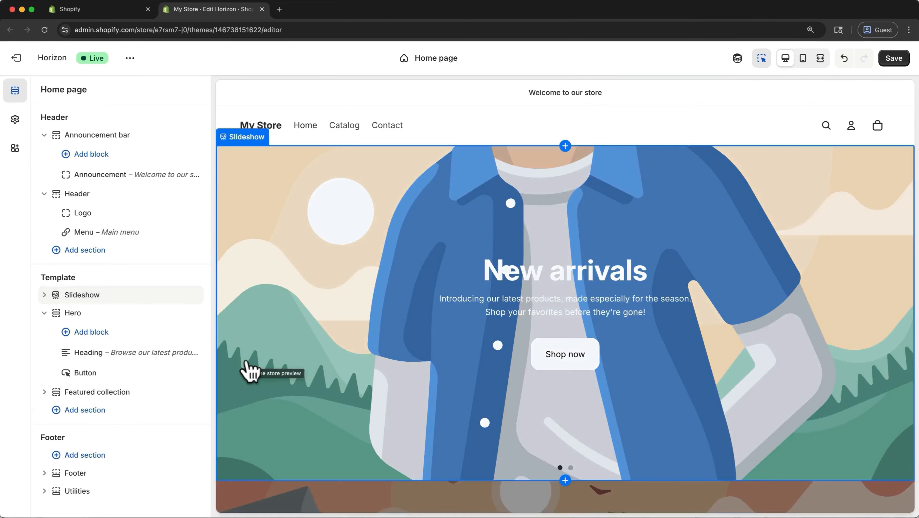
{"action": "left_click", "coordinate": [44, 297]}
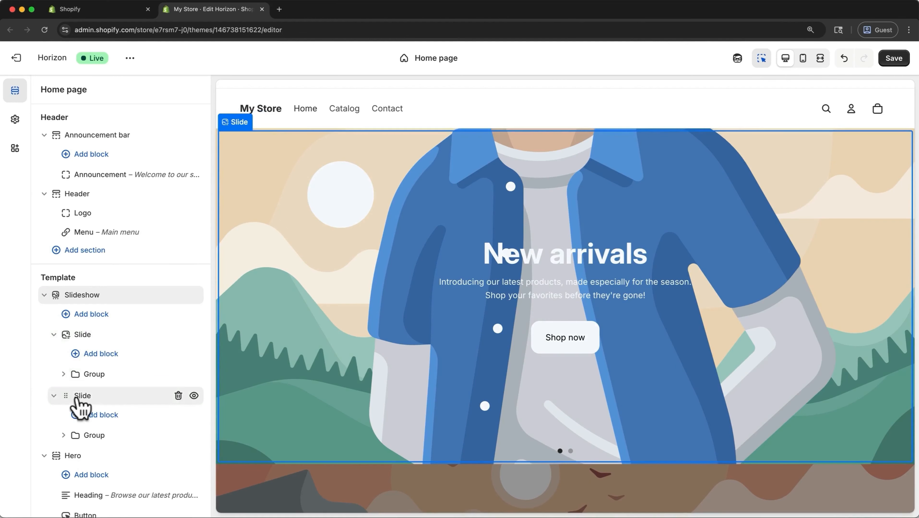
{"action": "left_click", "coordinate": [64, 374]}
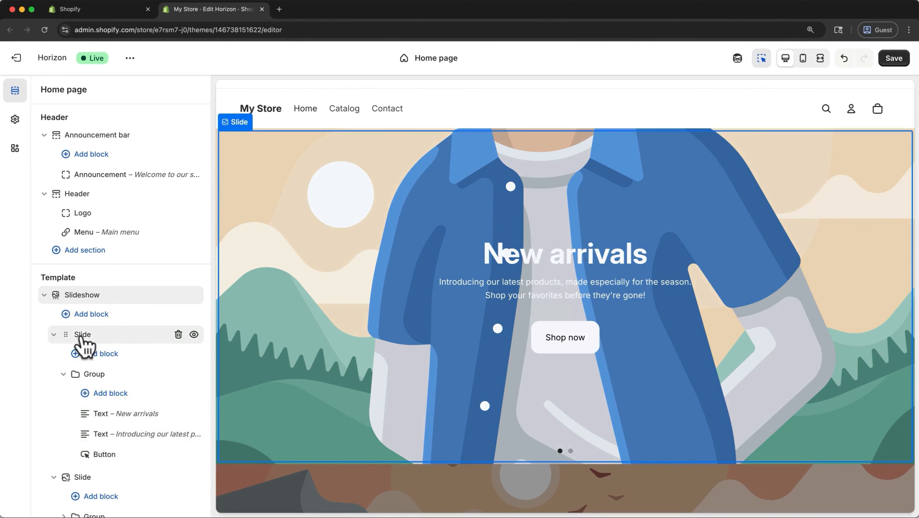
Set the Slideshow section's navigation to Large chevrons and its pagination to Counter
{"action": "left_click", "coordinate": [93, 293]}
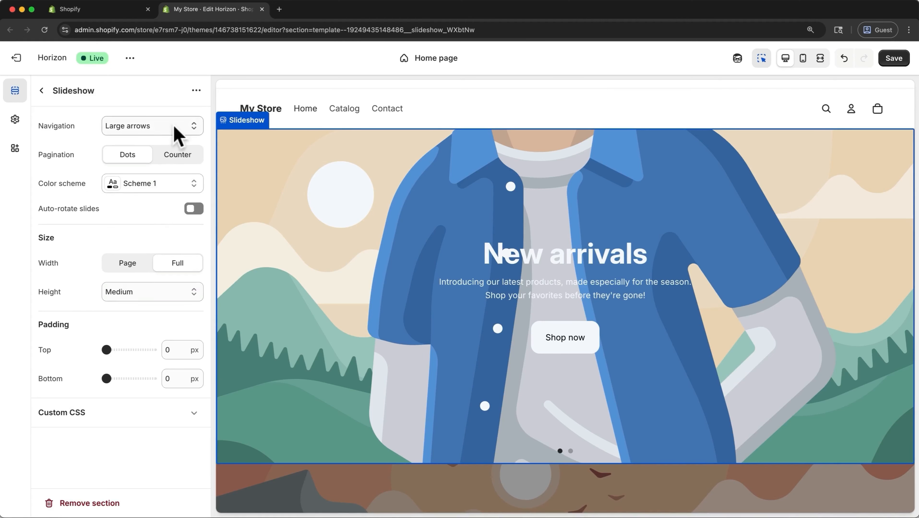
{"action": "mouse_move", "coordinate": [277, 248]}
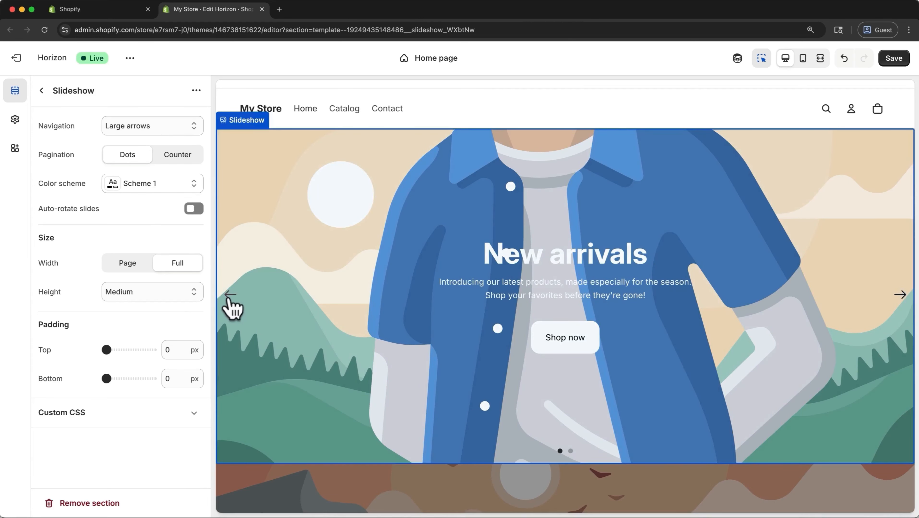
{"action": "left_click", "coordinate": [195, 127]}
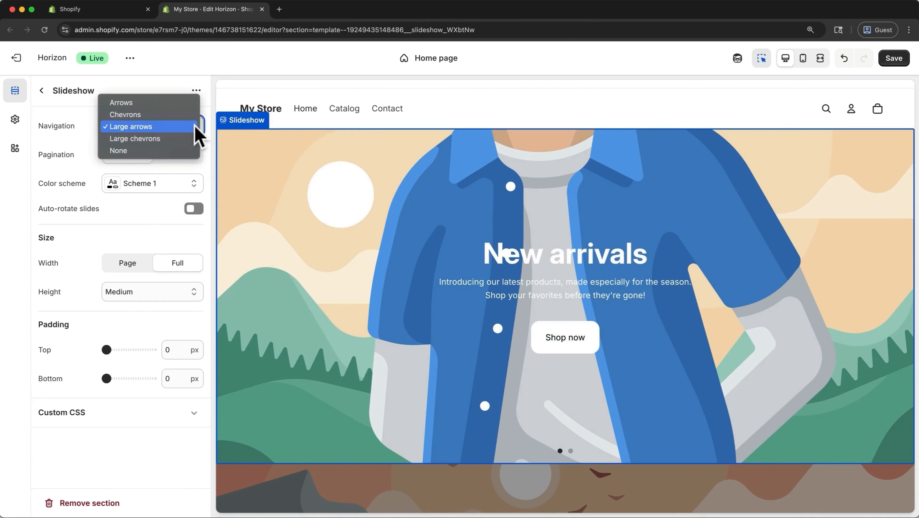
{"action": "left_click", "coordinate": [180, 140]}
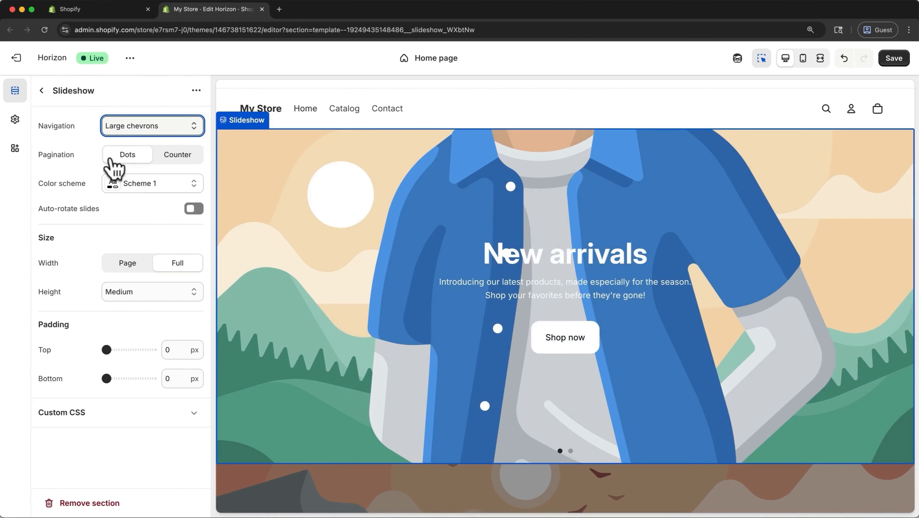
{"action": "left_click", "coordinate": [178, 154]}
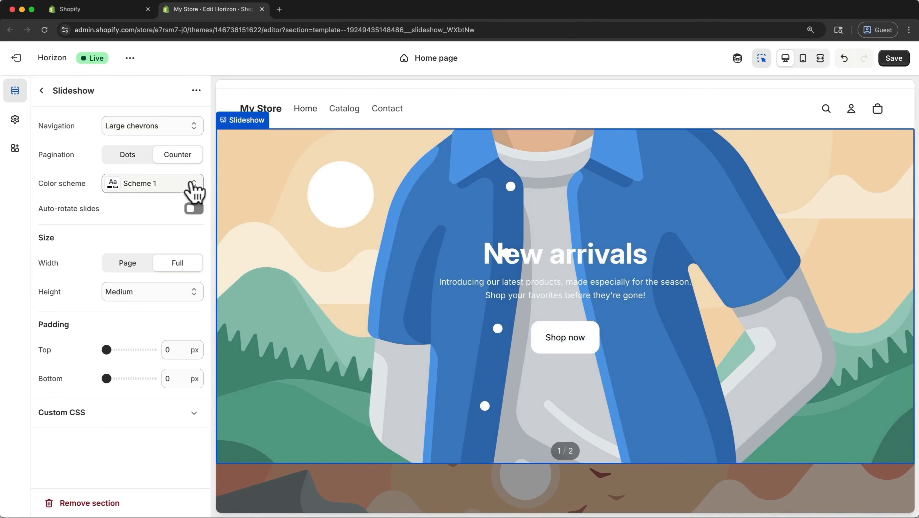
Check the Slideshow's color scheme choices, then try out auto-rotating slides and turn auto-rotation off again
{"action": "left_click", "coordinate": [193, 183]}
{"action": "left_click", "coordinate": [193, 183]}
{"action": "left_click", "coordinate": [196, 212]}
{"action": "left_click", "coordinate": [196, 214]}
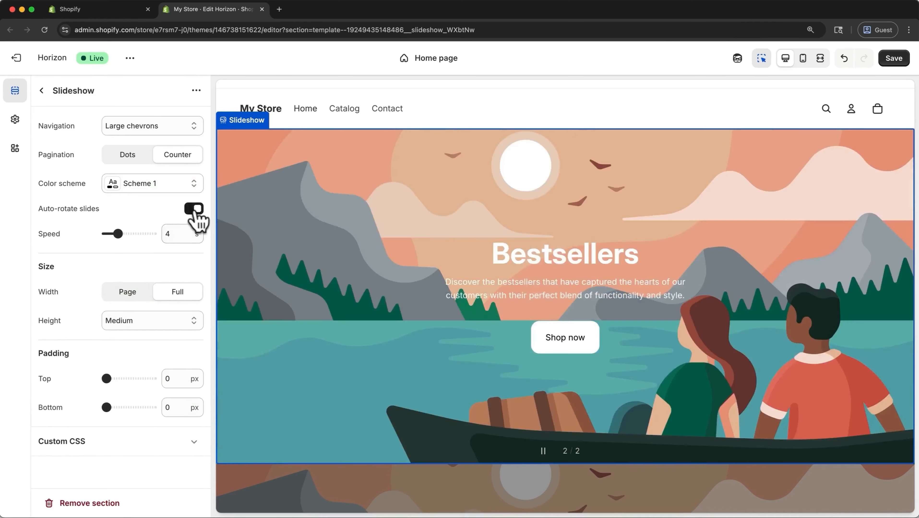
{"action": "left_click", "coordinate": [196, 213]}
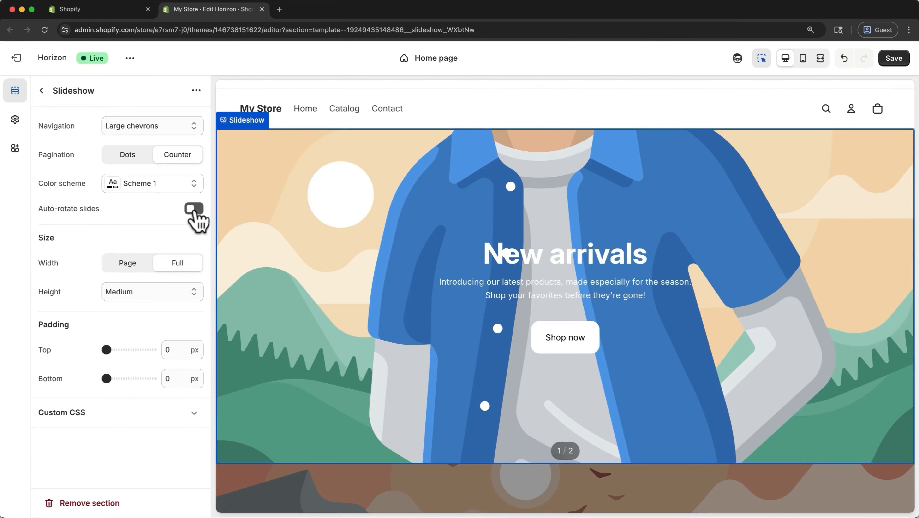
Set the Slideshow's height to Small, save the theme changes and return to the home page's section list
{"action": "left_click", "coordinate": [103, 294]}
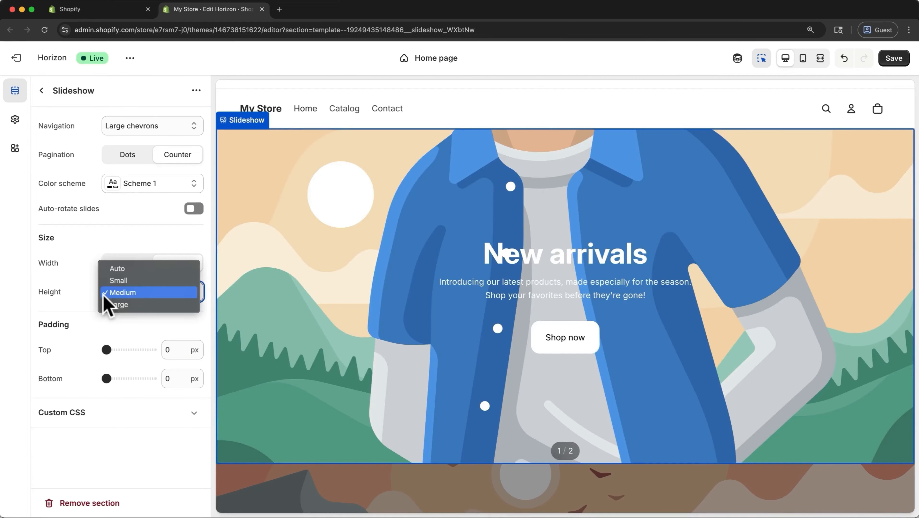
{"action": "left_click", "coordinate": [109, 281]}
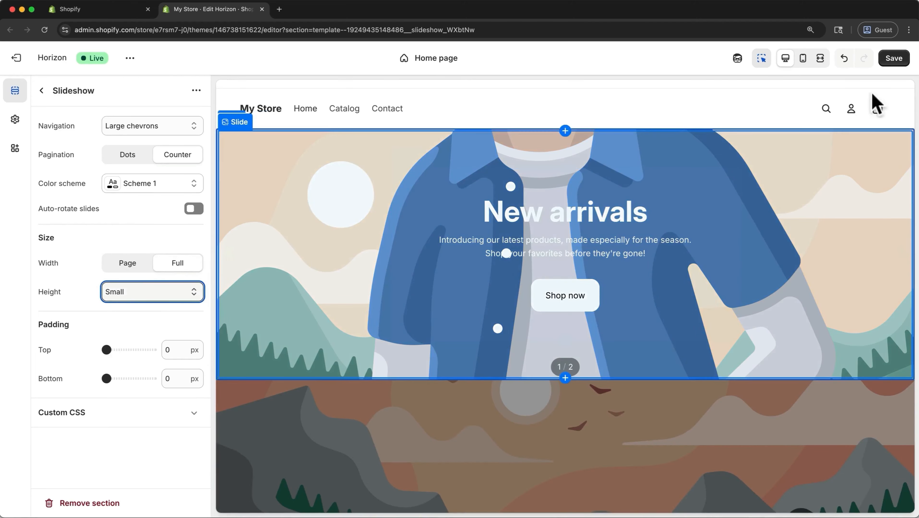
{"action": "left_click", "coordinate": [893, 60]}
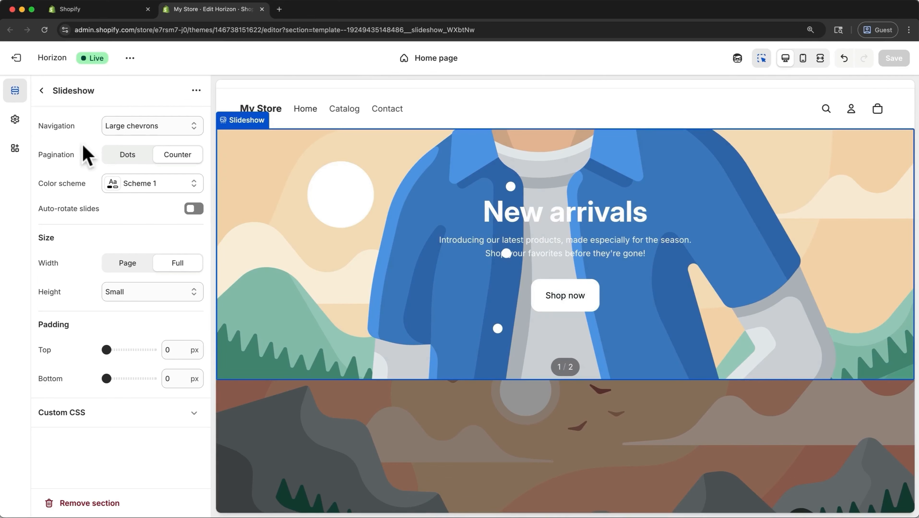
{"action": "left_click", "coordinate": [42, 91]}
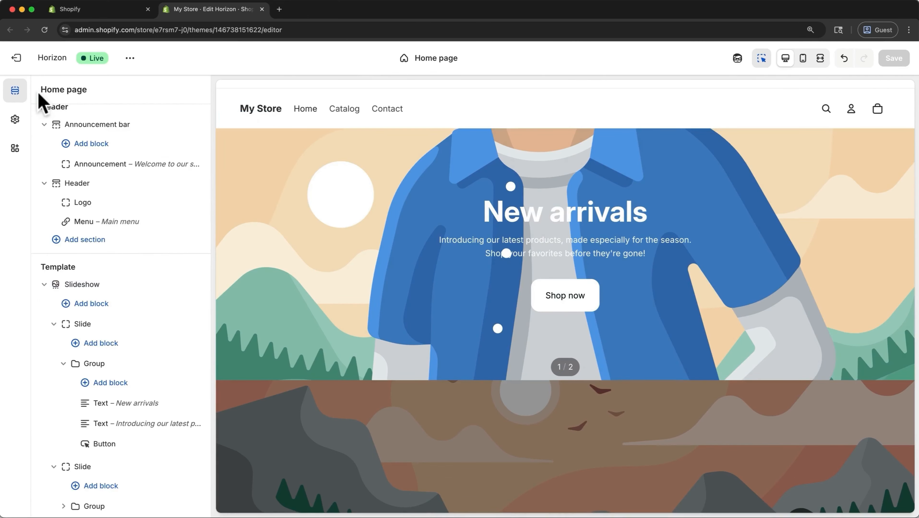
Upload banner4.webp from the Assets folder and use it as the first slide's image
{"action": "left_click", "coordinate": [104, 328]}
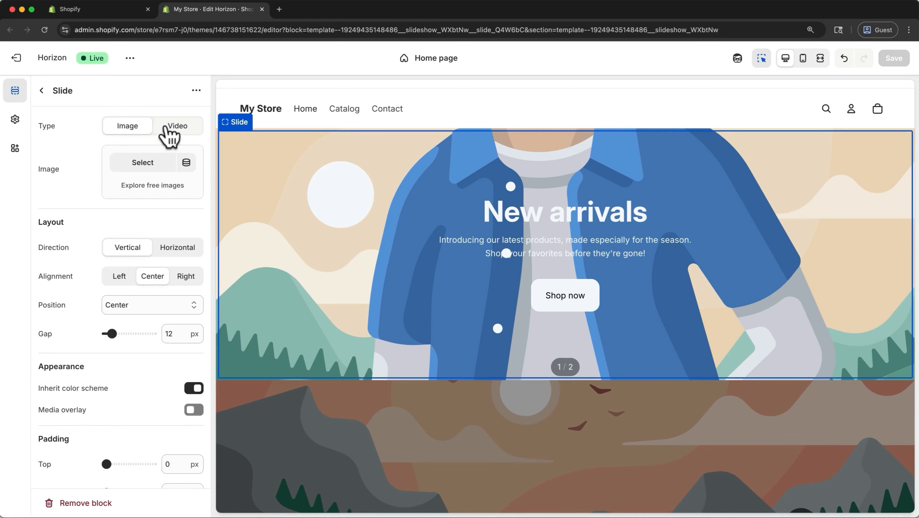
{"action": "left_click", "coordinate": [142, 162]}
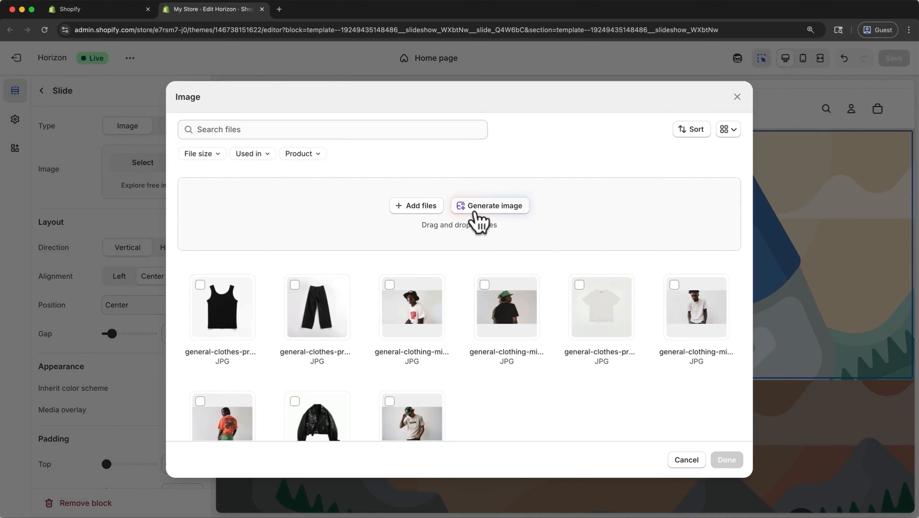
{"action": "left_click", "coordinate": [421, 206]}
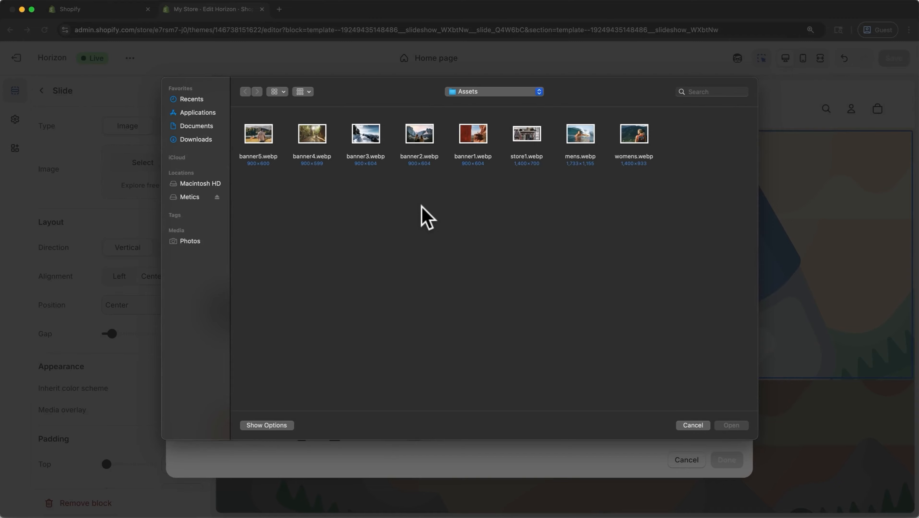
{"action": "left_click", "coordinate": [319, 143]}
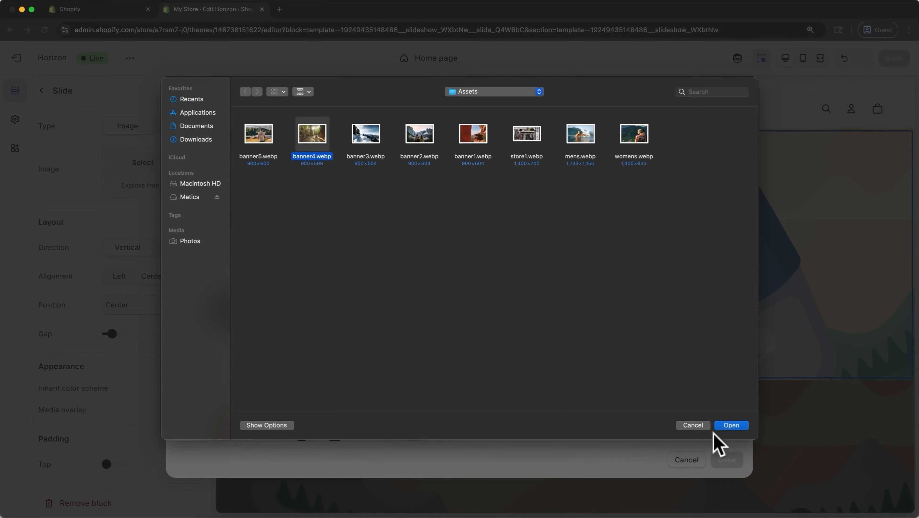
{"action": "left_click", "coordinate": [727, 426]}
{"action": "left_click", "coordinate": [730, 460]}
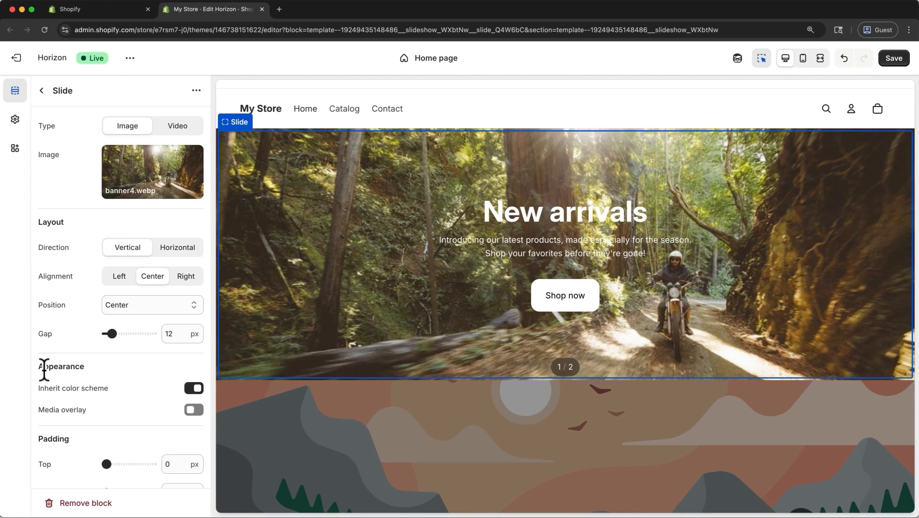
Set the first slide's layout direction to Horizontal and enable its media overlay
{"action": "left_click", "coordinate": [178, 249]}
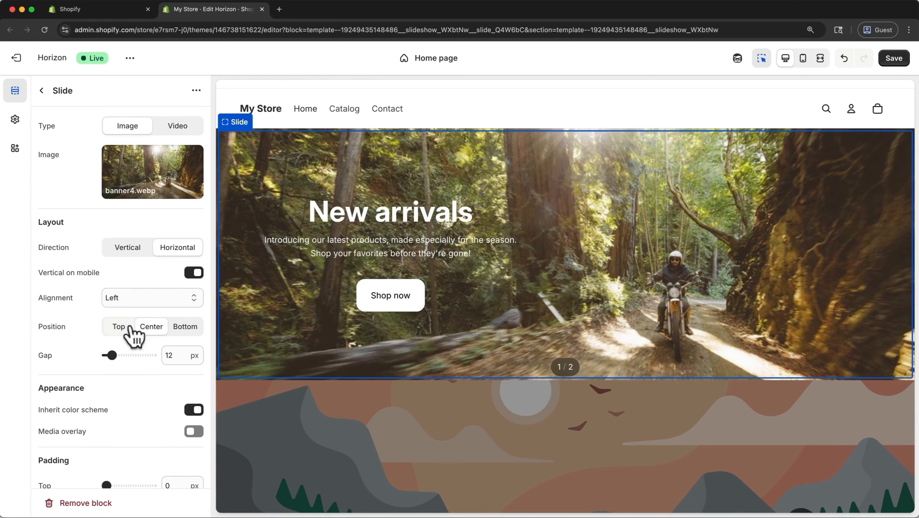
{"action": "left_click", "coordinate": [193, 432]}
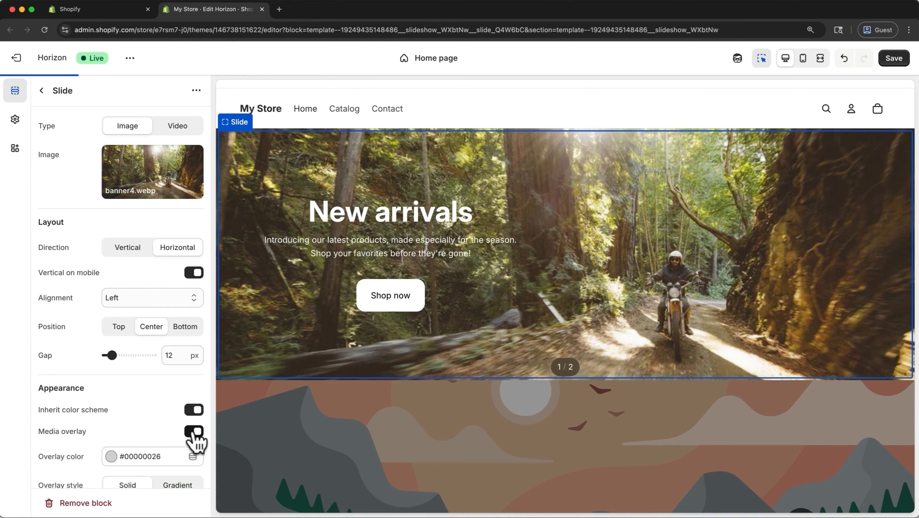
Set the first slide's overlay color to semi-transparent black, #00000084
{"action": "left_click", "coordinate": [112, 456]}
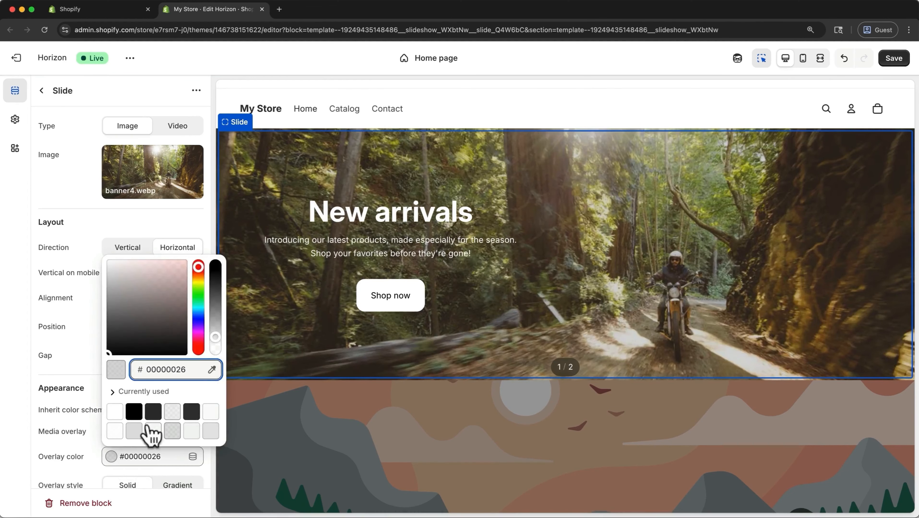
{"action": "left_click", "coordinate": [133, 413]}
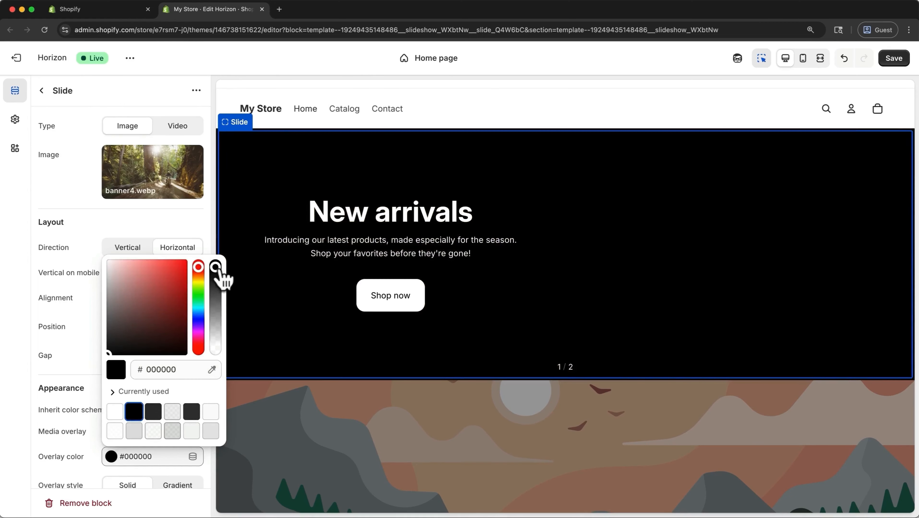
{"action": "left_click_drag", "start_coordinate": [216, 269], "coordinate": [216, 308]}
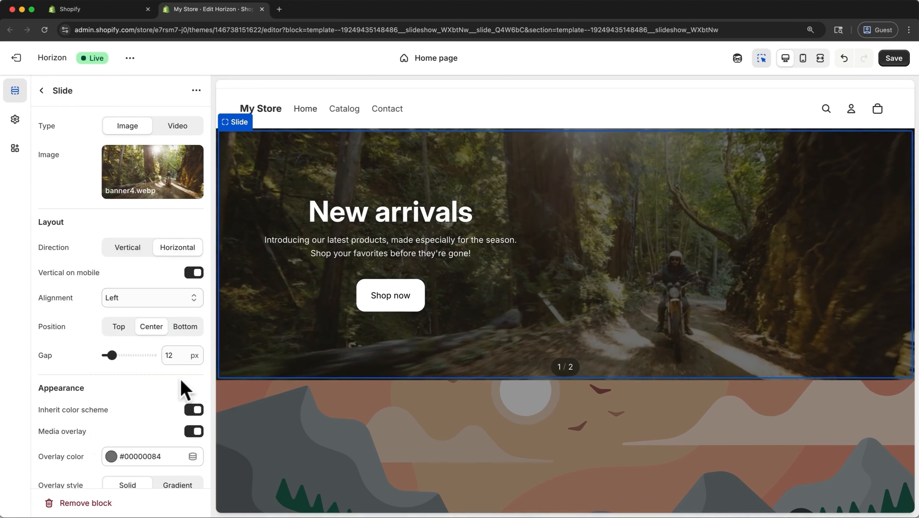
Set the overlay style to Gradient with direction Down, and compare the slide with the media overlay off and on
{"action": "scroll", "coordinate": [176, 381], "scroll_direction": "down", "scroll_amount": 3}
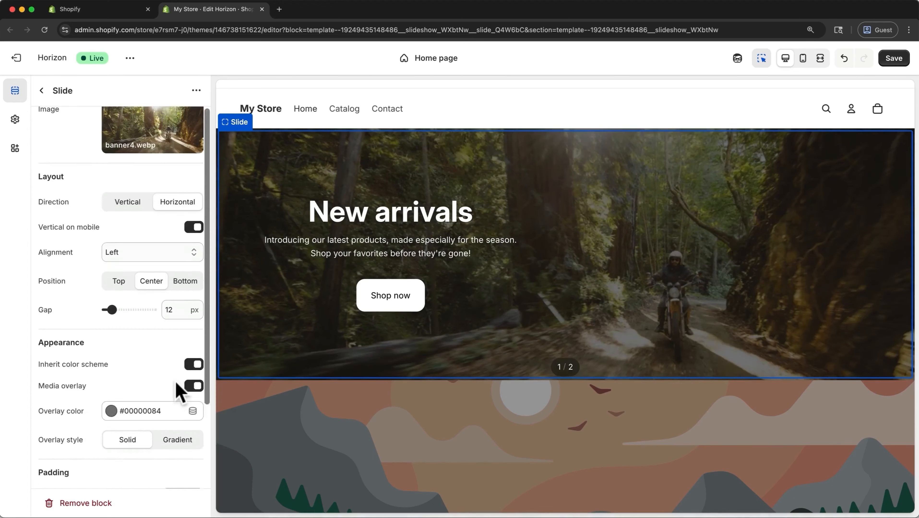
{"action": "left_click", "coordinate": [177, 397]}
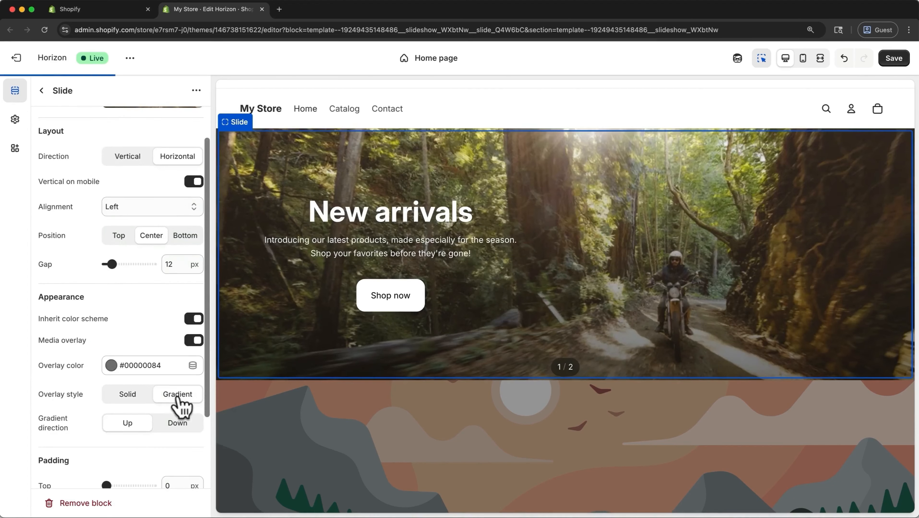
{"action": "left_click", "coordinate": [179, 424]}
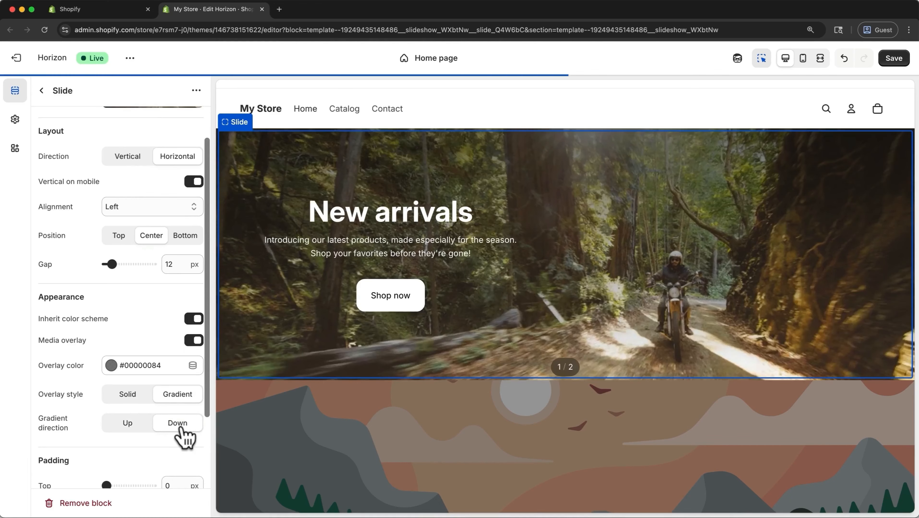
{"action": "left_click", "coordinate": [194, 343]}
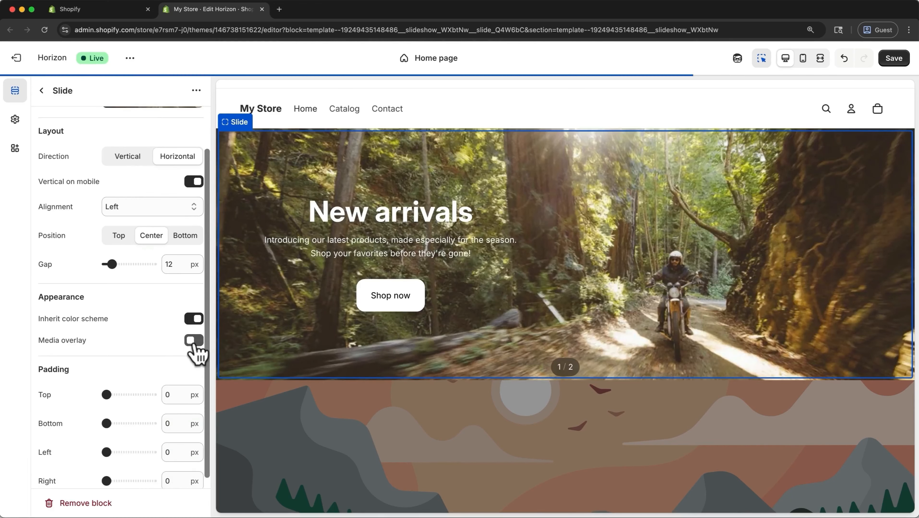
{"action": "left_click", "coordinate": [194, 343]}
{"action": "scroll", "coordinate": [143, 308], "scroll_direction": "up", "scroll_amount": 5}
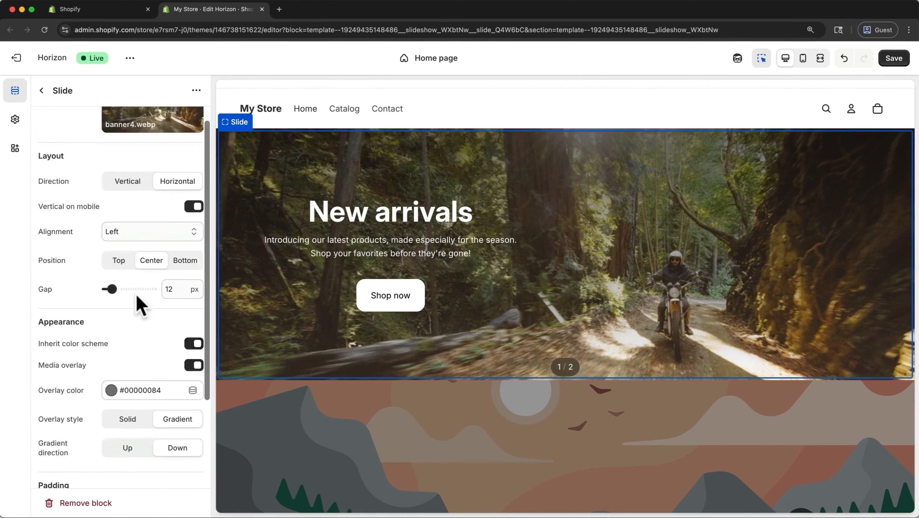
Enter New Arrivals as the slide's name and change its heading text to New Arrivals
{"action": "left_click", "coordinate": [58, 91]}
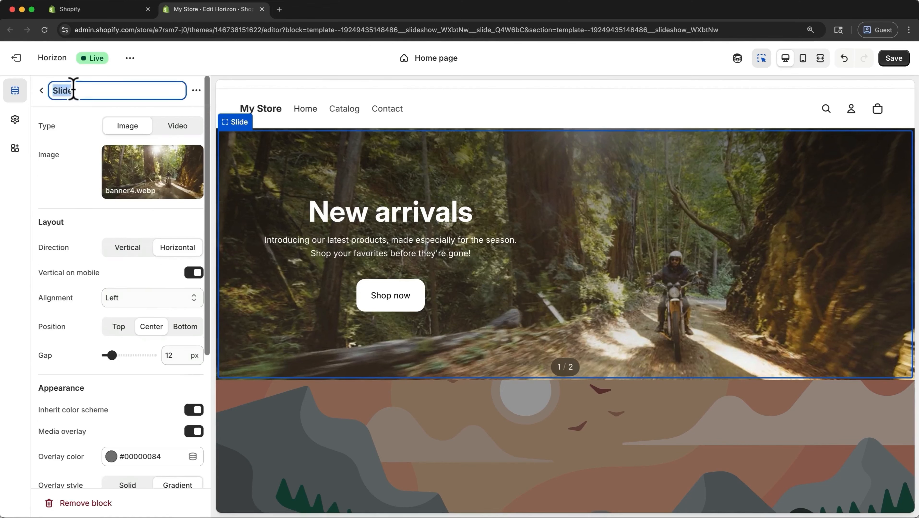
{"action": "type", "text": "New Arrivals"}
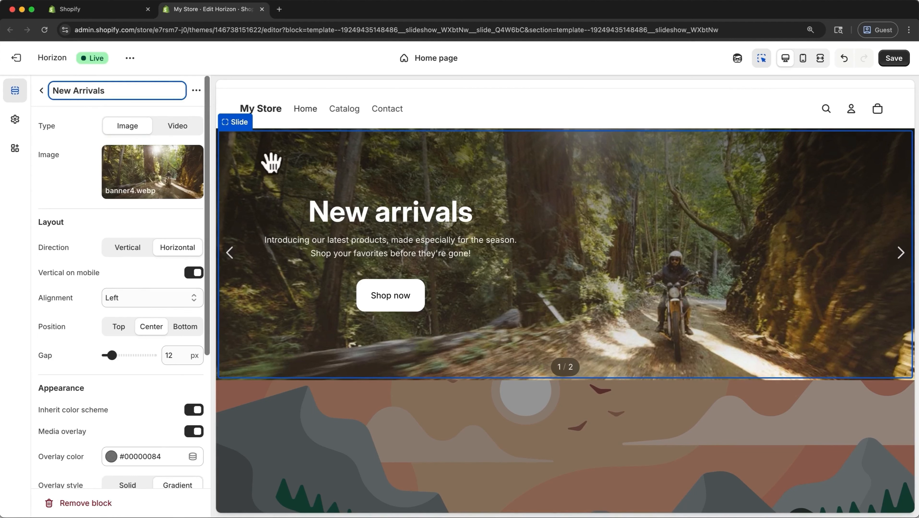
{"action": "left_click", "coordinate": [311, 209]}
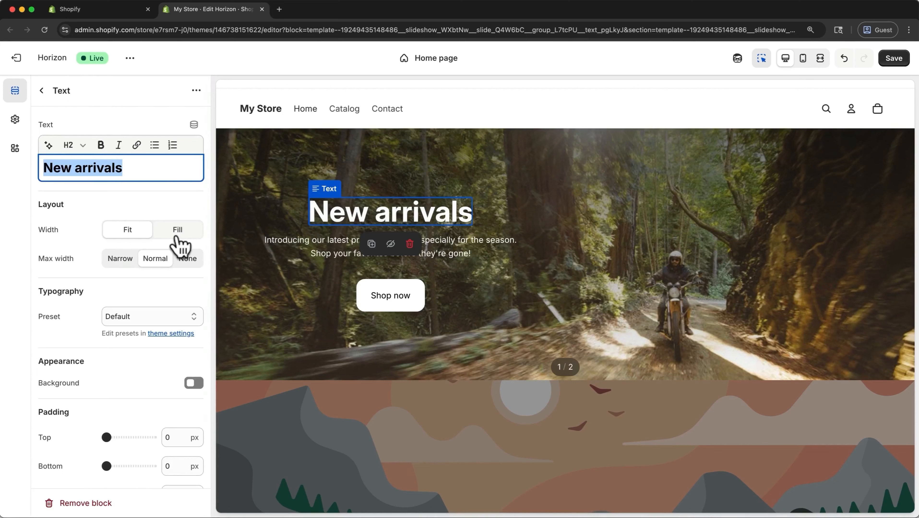
{"action": "left_click", "coordinate": [86, 168]}
{"action": "key", "text": "BackSpace"}
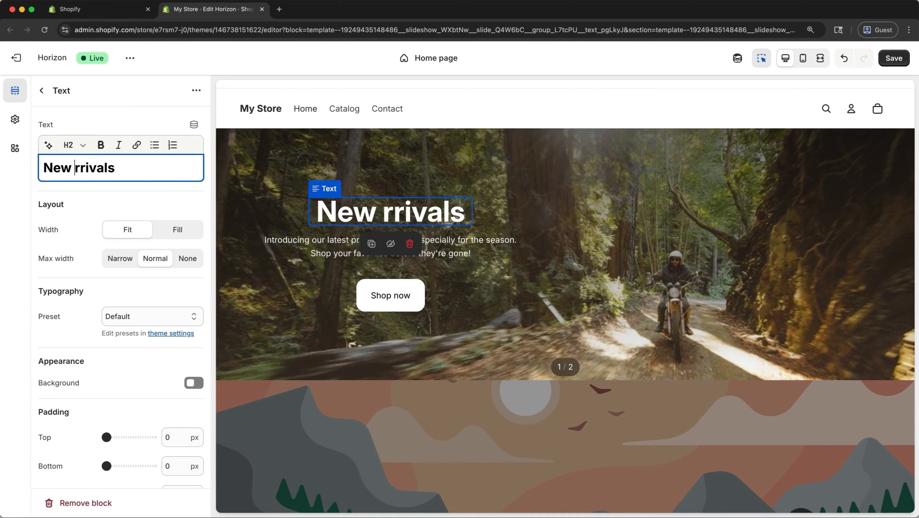
{"action": "type", "text": "A"}
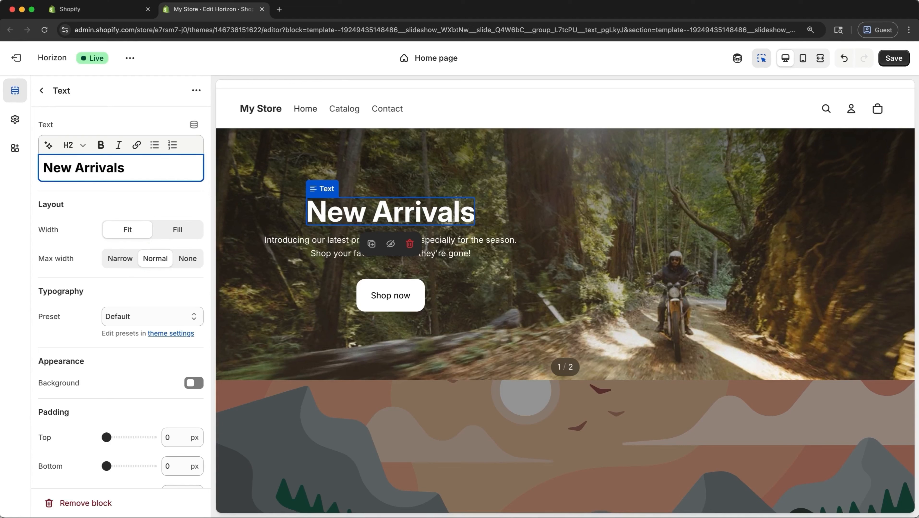
Rephrase the slide's description with AI in a Playful tone, using "Check out our snazzy new products, perfect for the season. Get them before they disappear!"
{"action": "left_click", "coordinate": [304, 240]}
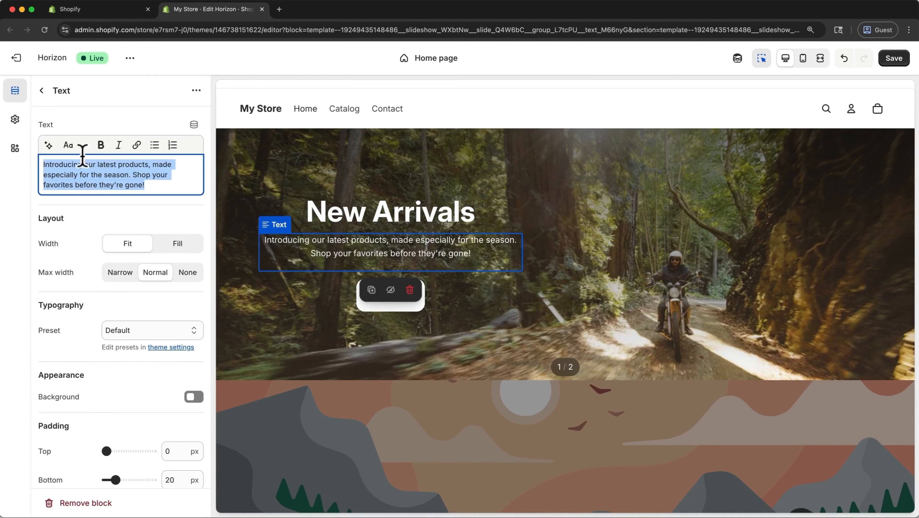
{"action": "left_click", "coordinate": [48, 146]}
{"action": "left_click", "coordinate": [55, 173]}
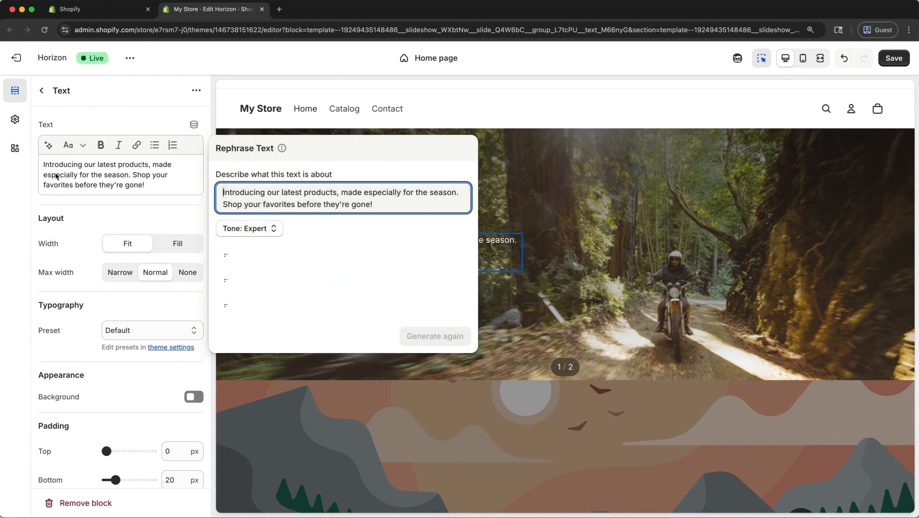
{"action": "left_click", "coordinate": [271, 230]}
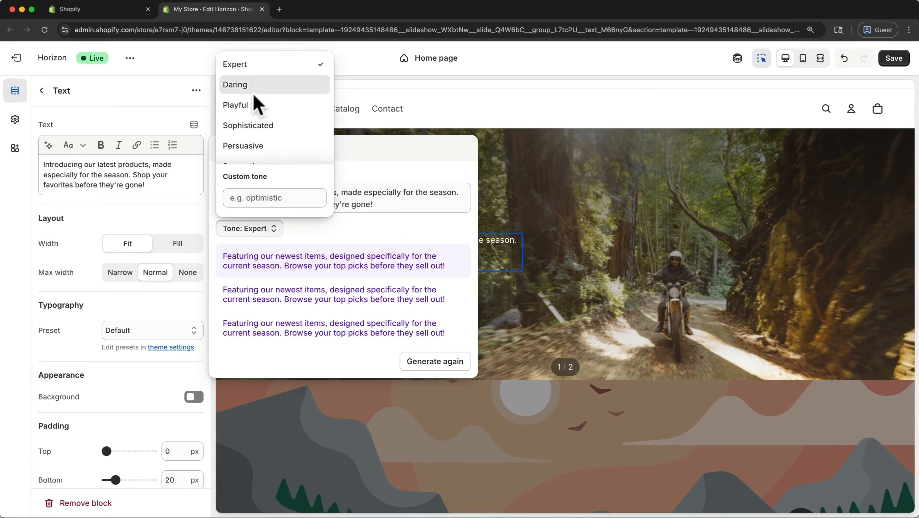
{"action": "left_click", "coordinate": [256, 106]}
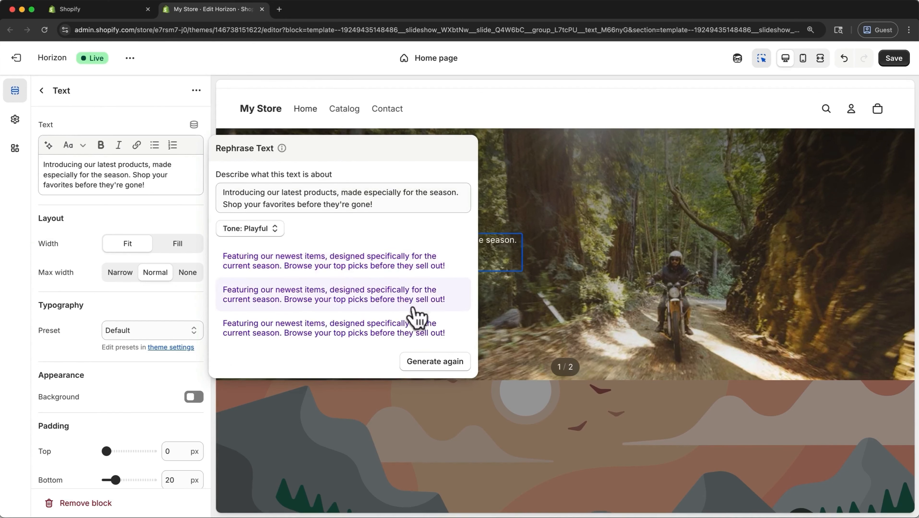
{"action": "left_click", "coordinate": [422, 361]}
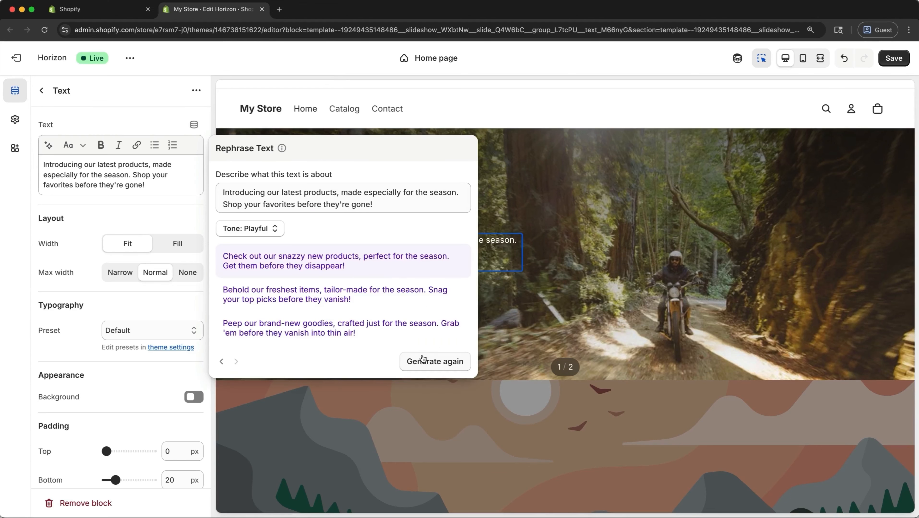
{"action": "left_click", "coordinate": [406, 257]}
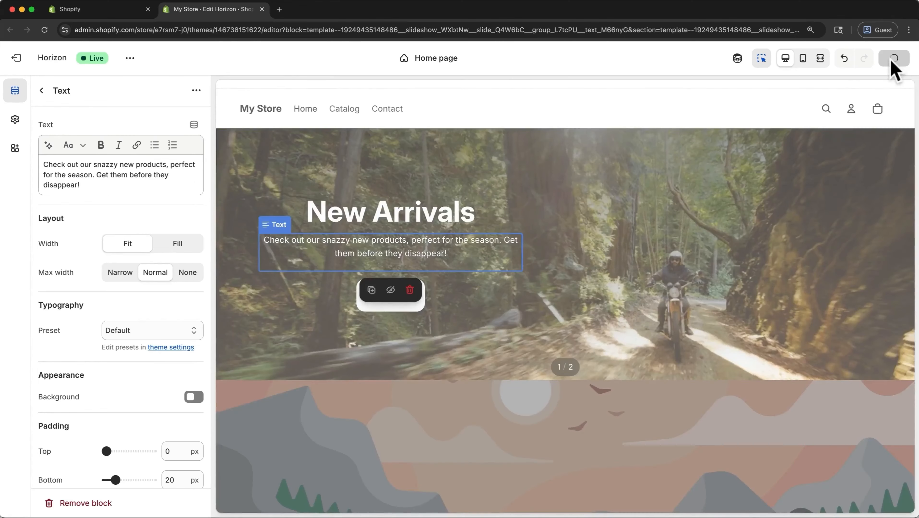
Save the theme changes, return to the home page's section list and collapse the first slide
{"action": "left_click", "coordinate": [892, 59]}
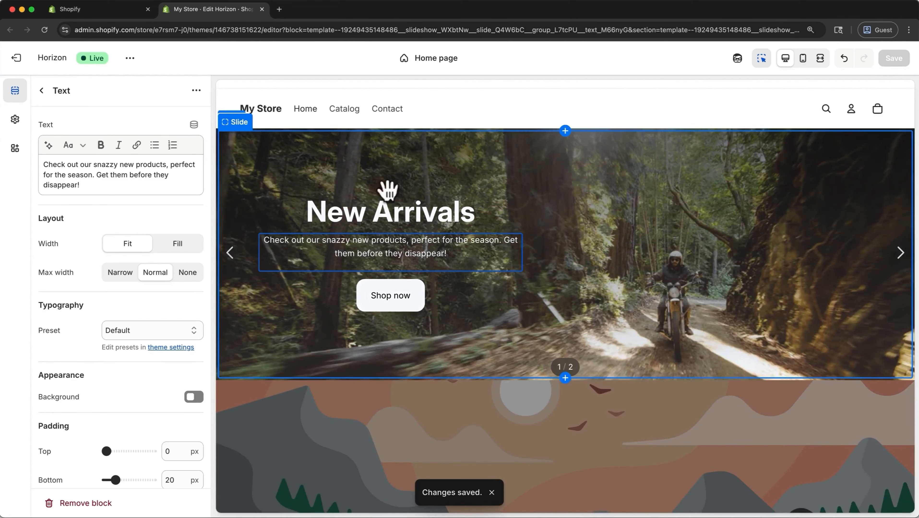
{"action": "left_click", "coordinate": [41, 90]}
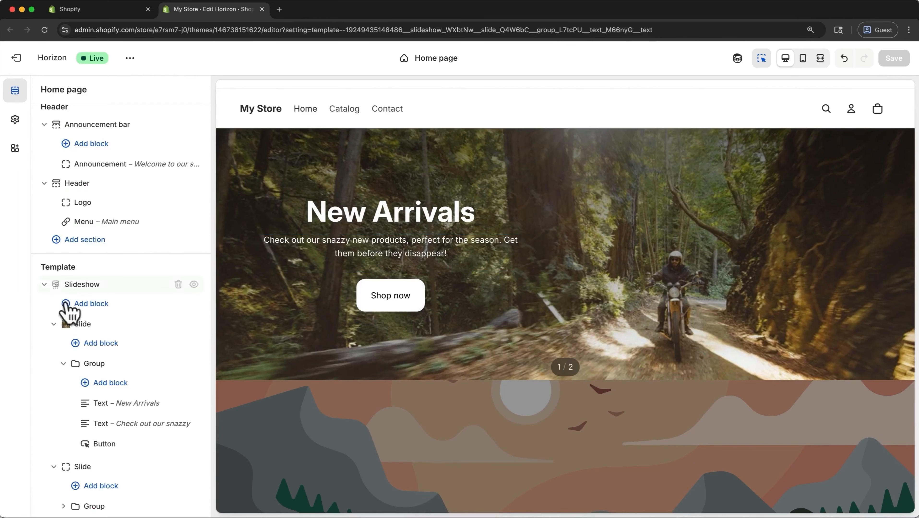
{"action": "left_click", "coordinate": [54, 324]}
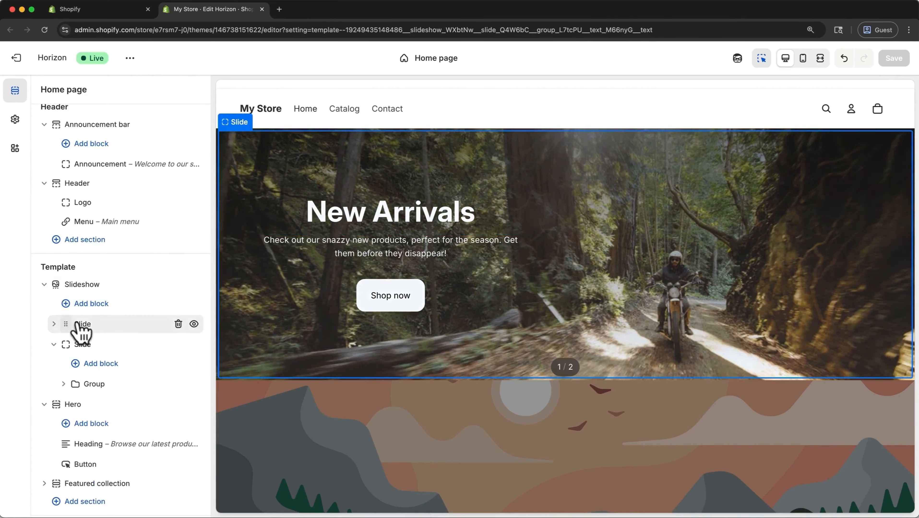
Try adding a new Slide block before the first slide and remove it again
{"action": "right_click", "coordinate": [102, 322]}
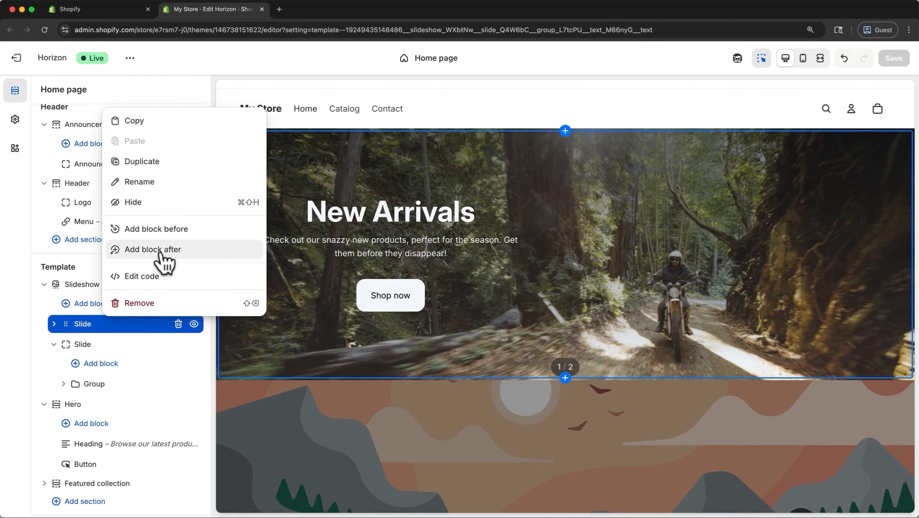
{"action": "left_click", "coordinate": [159, 229]}
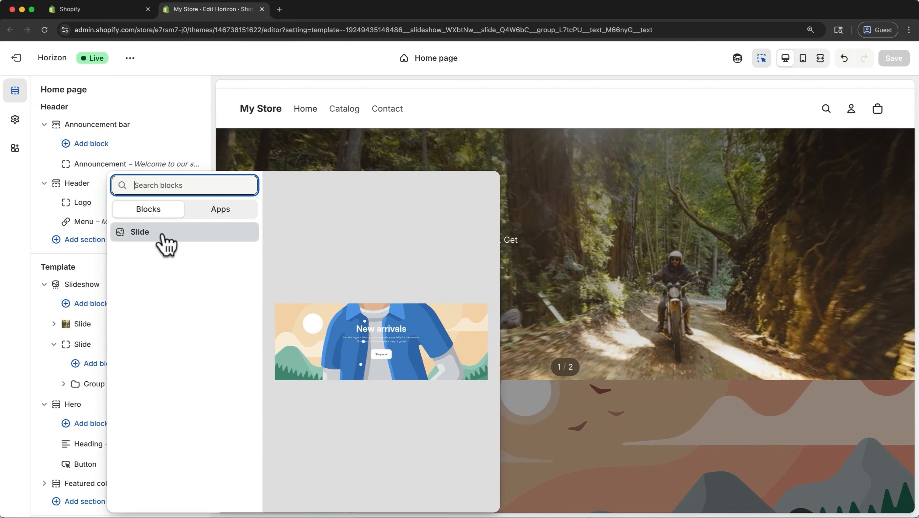
{"action": "left_click", "coordinate": [166, 232]}
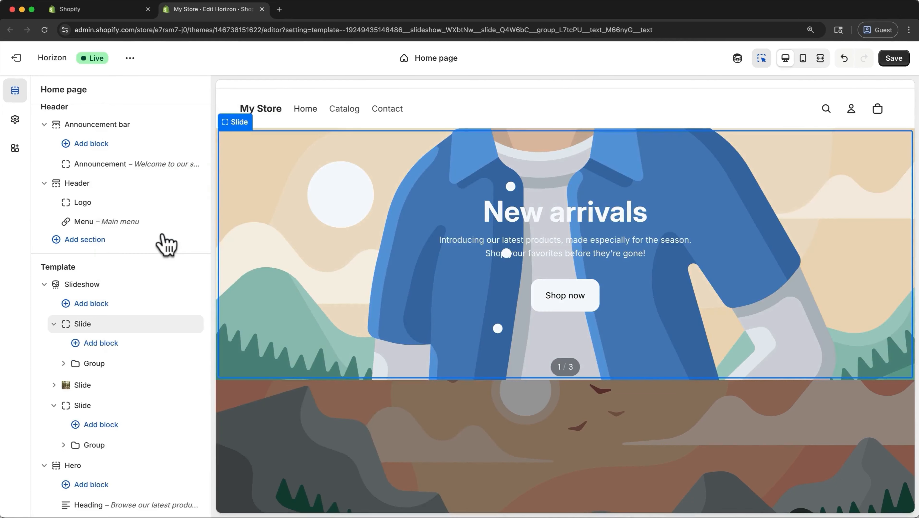
{"action": "left_click", "coordinate": [178, 324]}
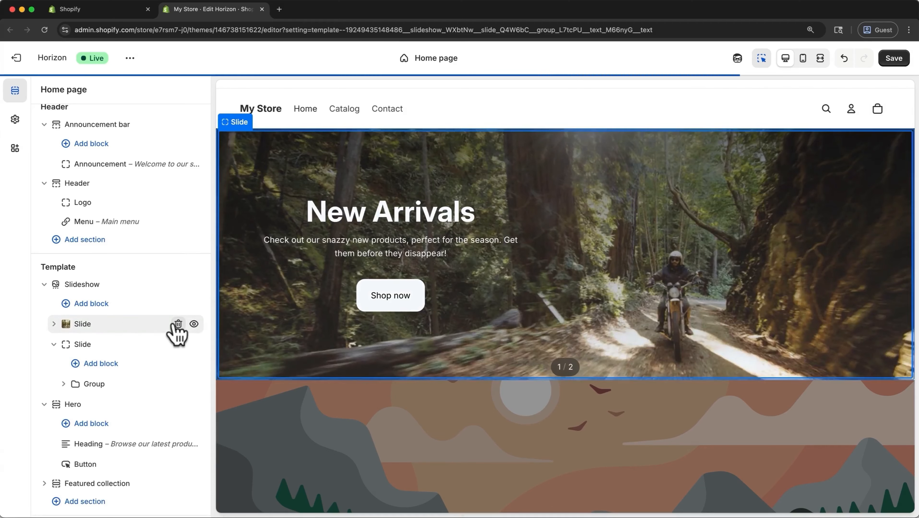
Duplicate the slideshow's first slide
{"action": "right_click", "coordinate": [135, 327]}
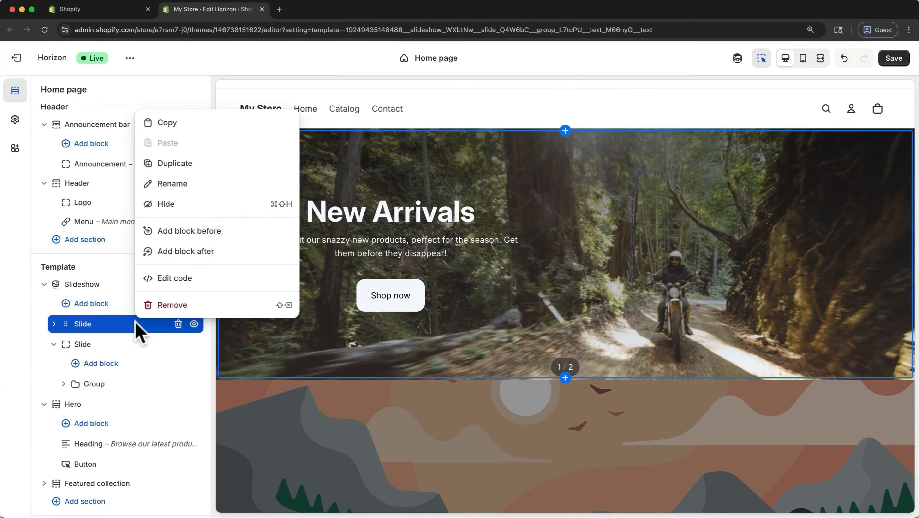
{"action": "left_click", "coordinate": [176, 166]}
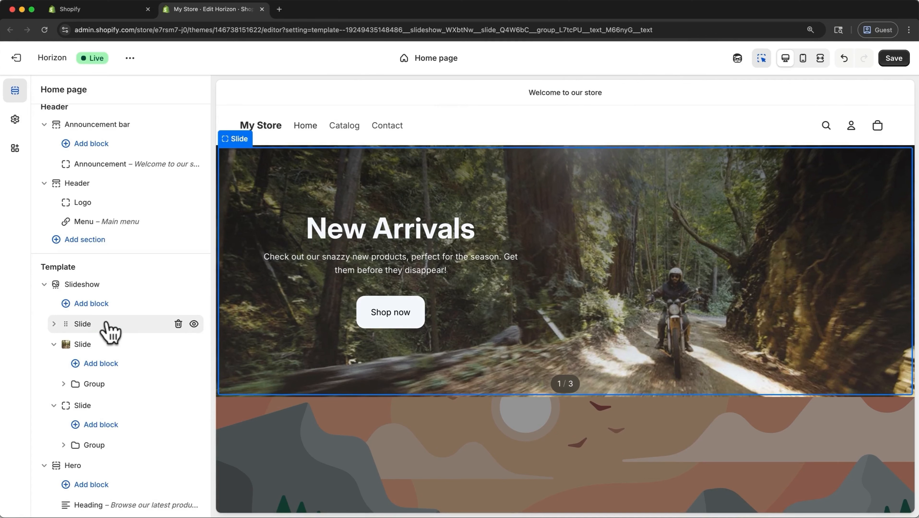
{"action": "left_click_drag", "start_coordinate": [110, 331], "coordinate": [108, 333]}
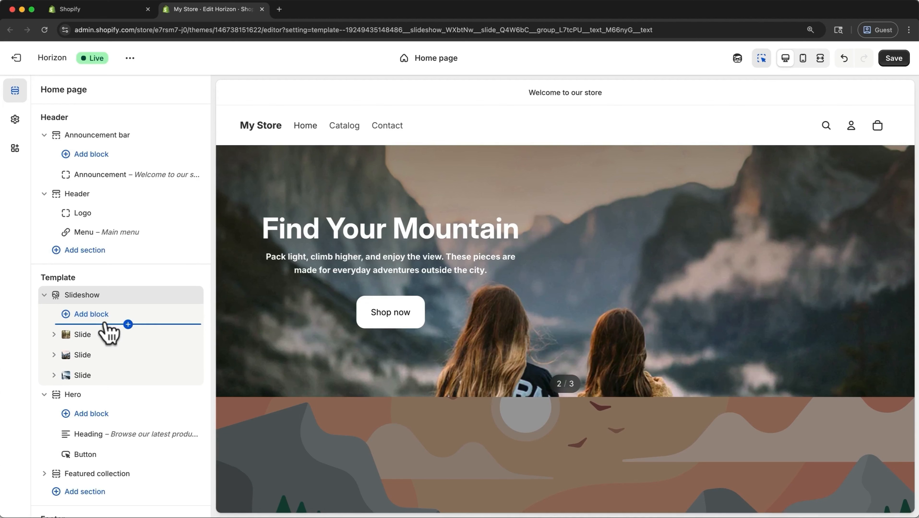
{"action": "left_click_drag", "start_coordinate": [109, 333], "coordinate": [109, 334]}
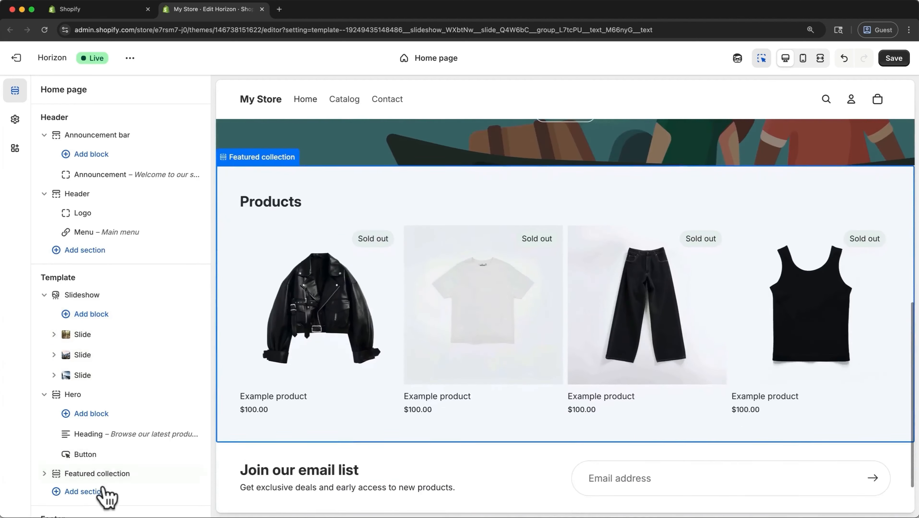
Generate an AI section after Featured collection: a 3-column customer reviews layout, each with an editable quote, name and 1-5 star rating
{"action": "left_click", "coordinate": [97, 494]}
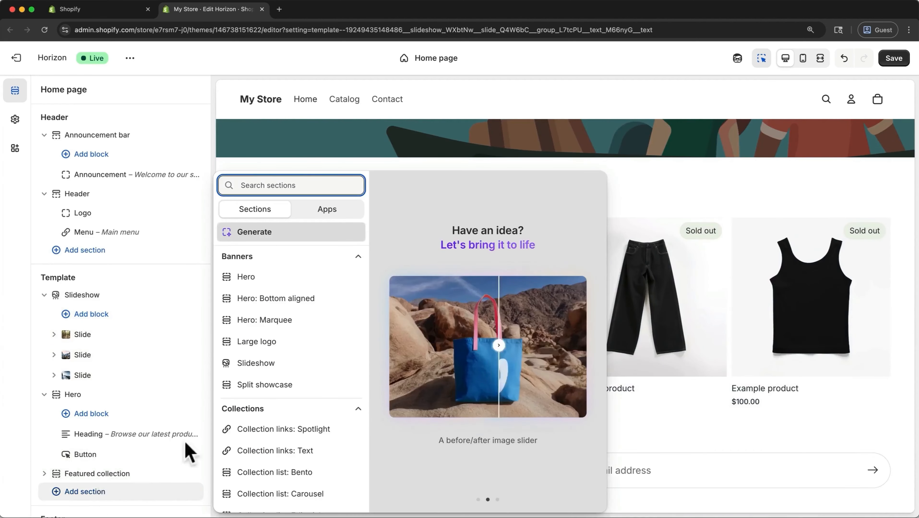
{"action": "left_click", "coordinate": [267, 237]}
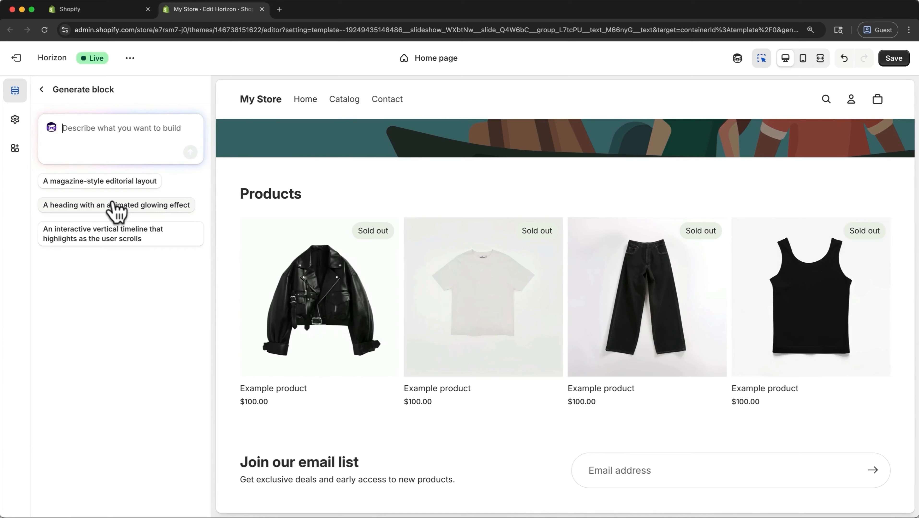
{"action": "left_click", "coordinate": [124, 126]}
{"action": "type", "text": "Create a 3-column customer reviews layout each featuring a quote, a name, and a 1-5 star rating. Each of the elements should be editable."}
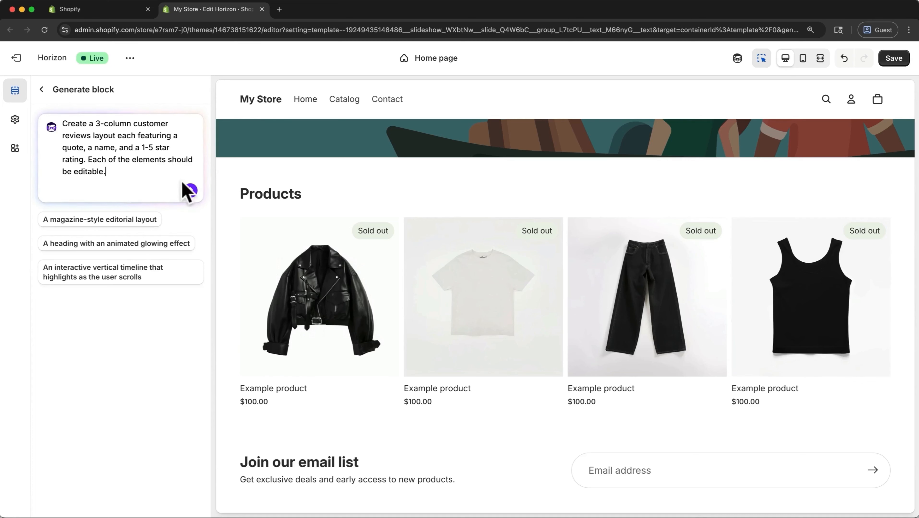
{"action": "left_click", "coordinate": [189, 191]}
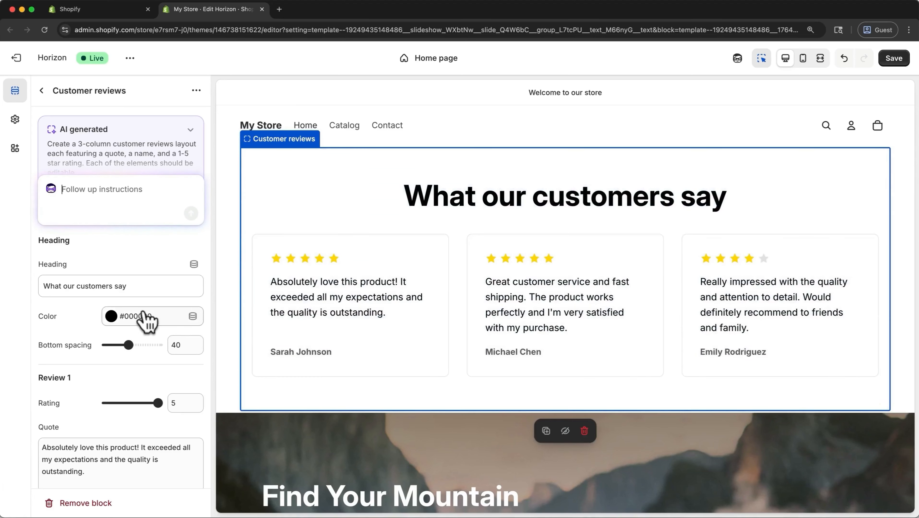
{"action": "scroll", "coordinate": [147, 321], "scroll_direction": "down", "scroll_amount": 5}
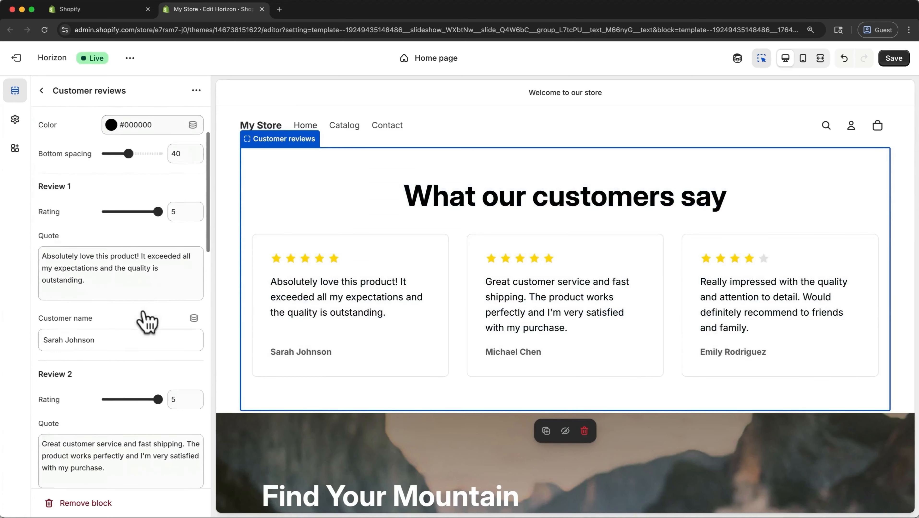
Rename the AI-generated customer reviews block to "Generated Reviews" and save the theme changes
{"action": "scroll", "coordinate": [147, 321], "scroll_direction": "down", "scroll_amount": 6}
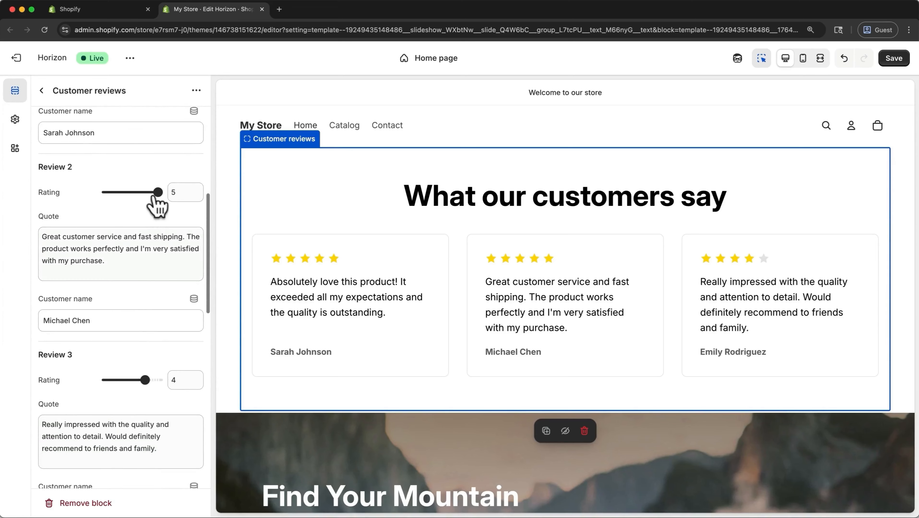
{"action": "scroll", "coordinate": [160, 197], "scroll_direction": "up", "scroll_amount": 8}
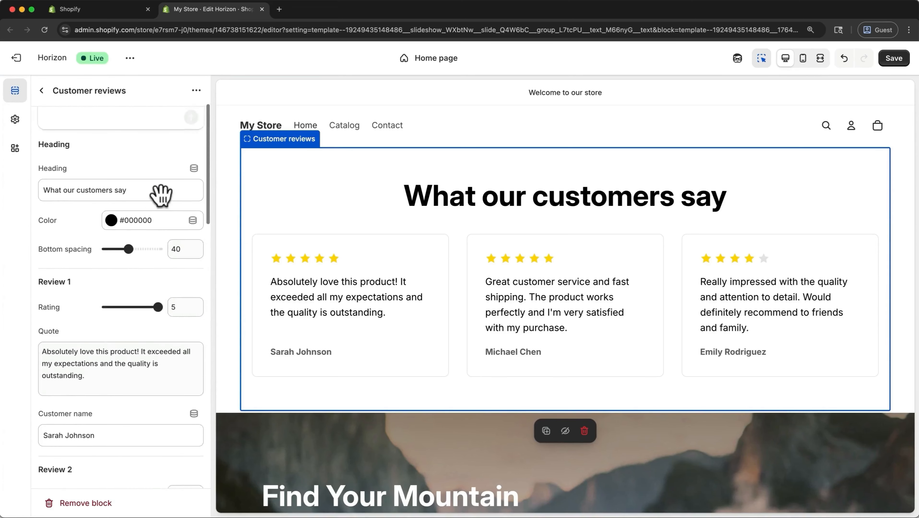
{"action": "scroll", "coordinate": [160, 198], "scroll_direction": "up", "scroll_amount": 3}
{"action": "left_click", "coordinate": [106, 93]}
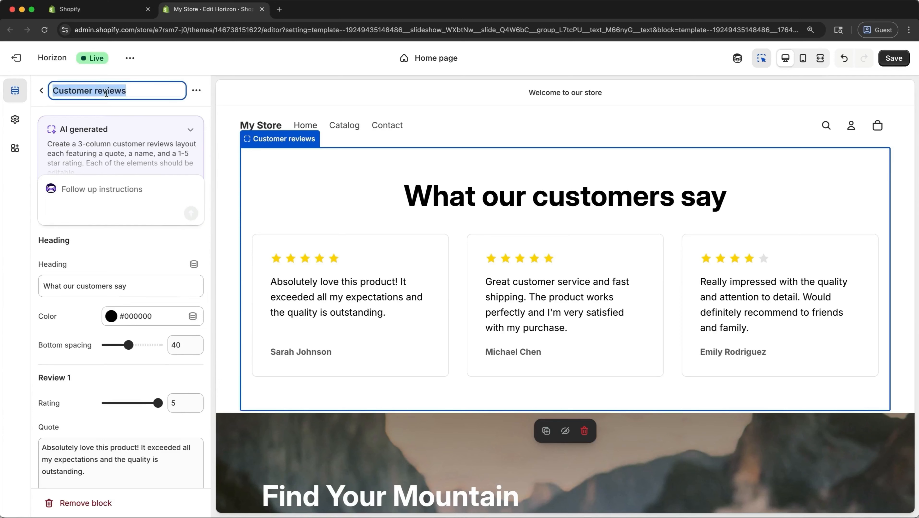
{"action": "type", "text": "Generated"}
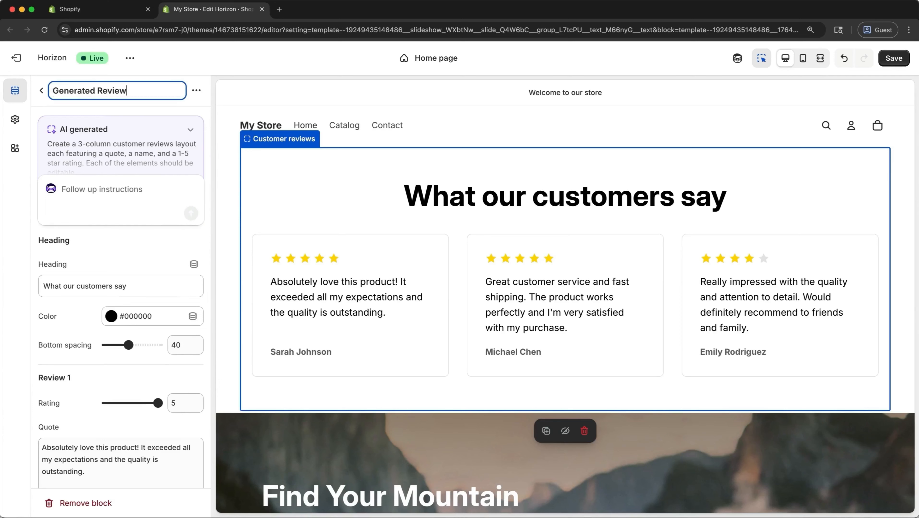
{"action": "type", "text": " Reviews"}
{"action": "key", "text": "Return"}
{"action": "left_click", "coordinate": [888, 59]}
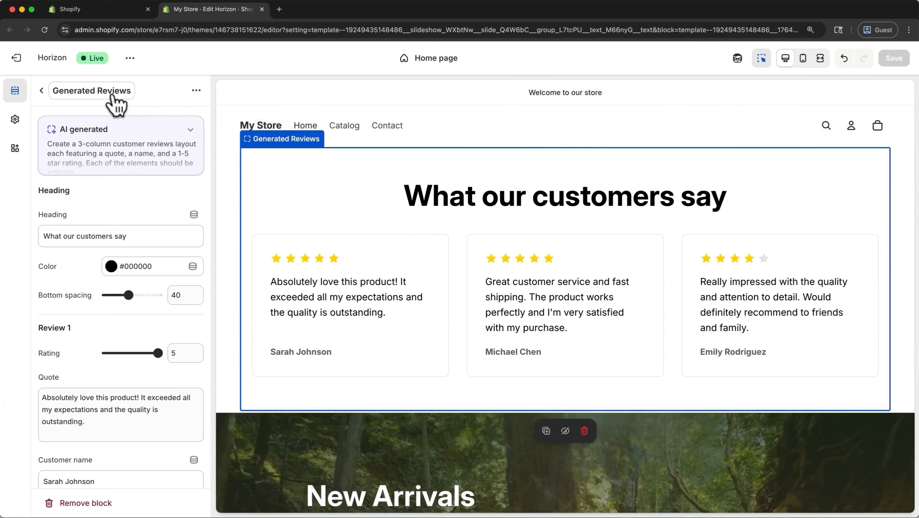
Move the section holding Generated Reviews from above the Slideshow to below Featured collection
{"action": "left_click", "coordinate": [42, 91]}
{"action": "scroll", "coordinate": [87, 281], "scroll_direction": "down", "scroll_amount": 5}
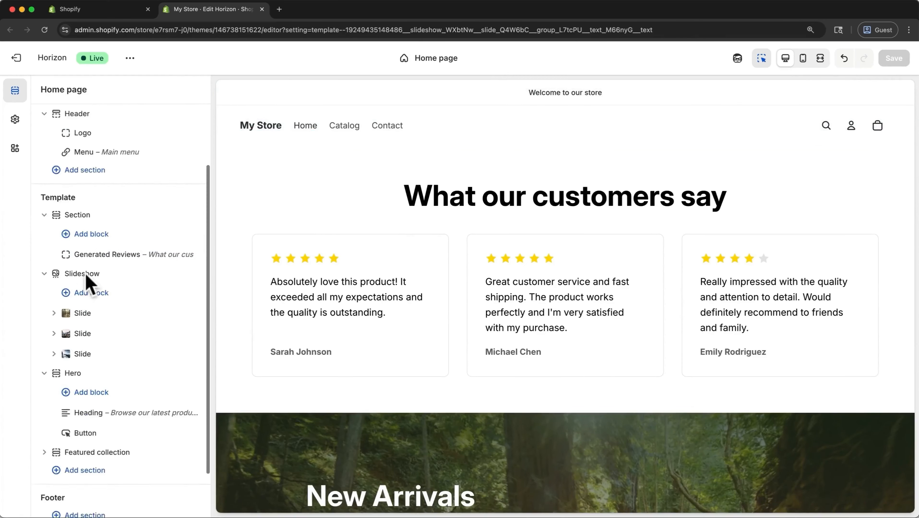
{"action": "left_click", "coordinate": [46, 159]}
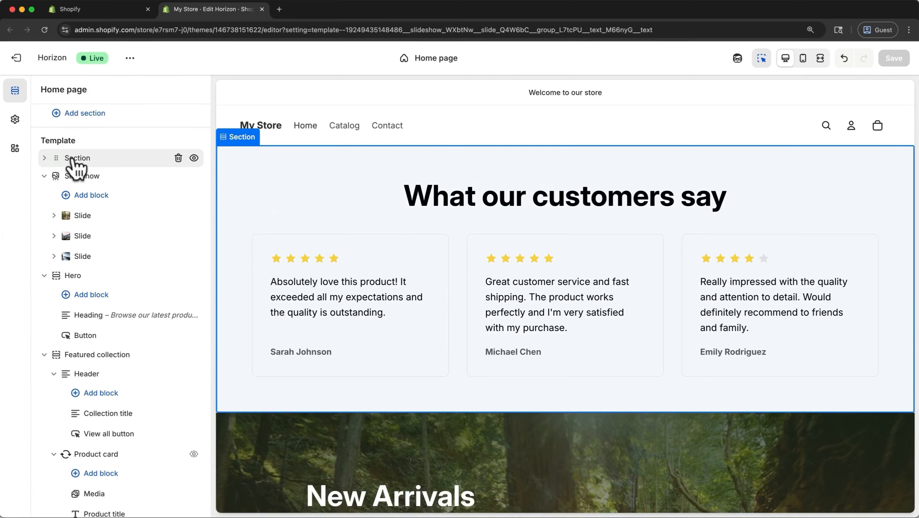
{"action": "left_click_drag", "start_coordinate": [74, 167], "coordinate": [110, 430]}
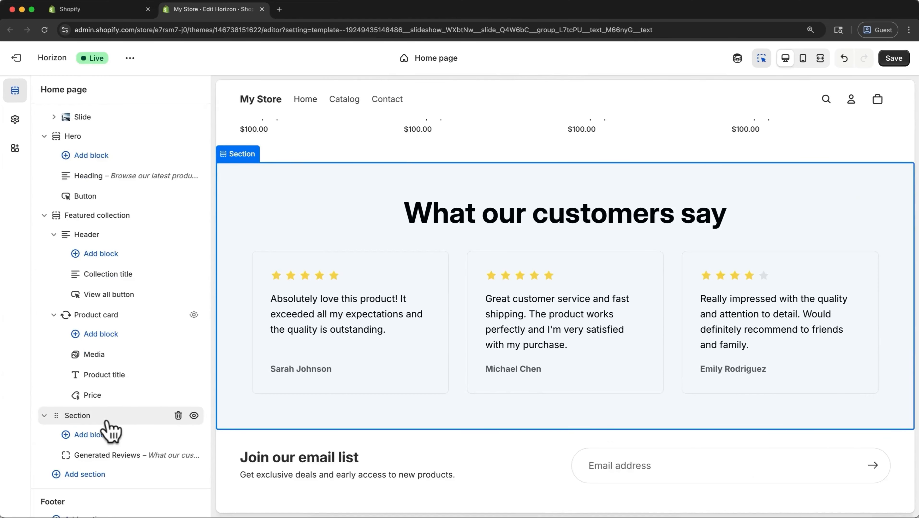
Set the reviews section's color scheme to Scheme 4 and save the theme changes
{"action": "left_click", "coordinate": [122, 418]}
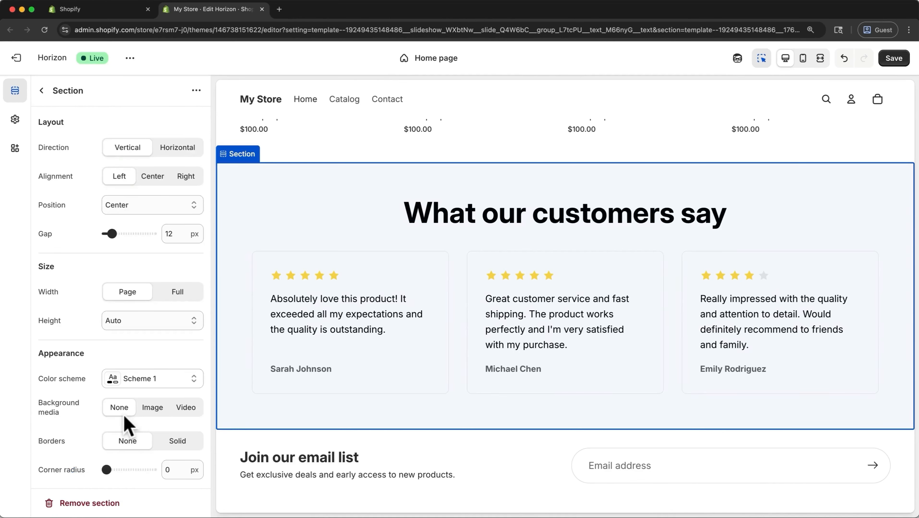
{"action": "left_click", "coordinate": [169, 384]}
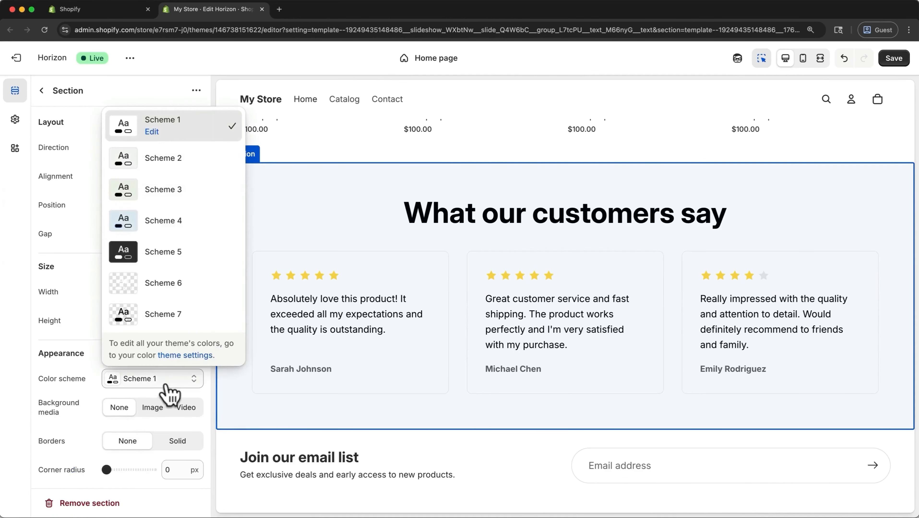
{"action": "left_click", "coordinate": [199, 237]}
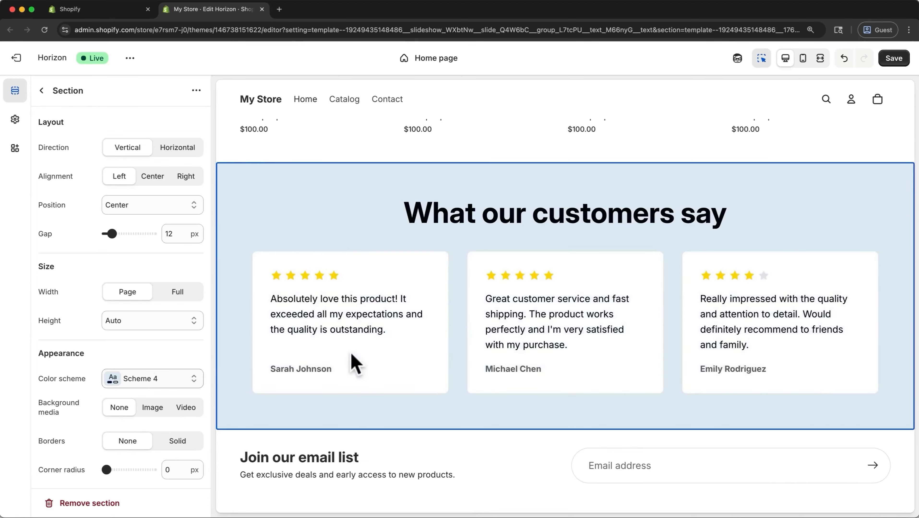
{"action": "scroll", "coordinate": [354, 365], "scroll_direction": "up", "scroll_amount": 15}
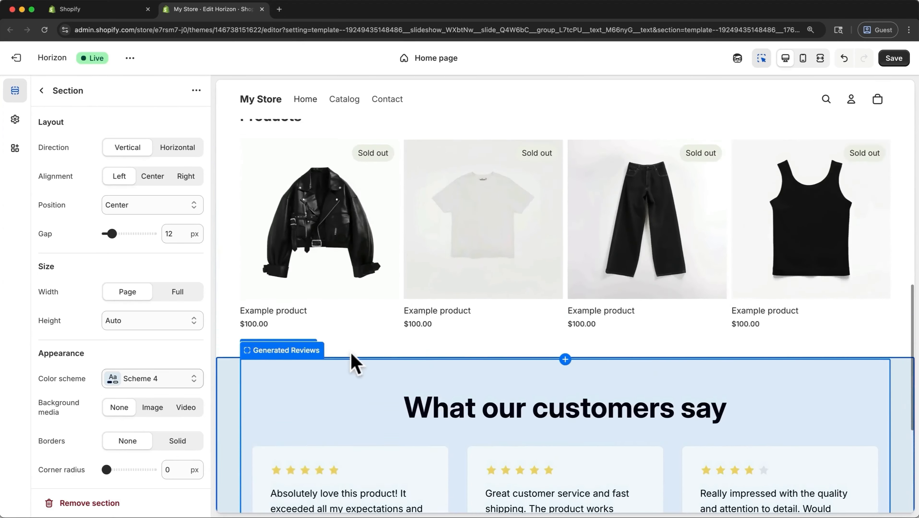
{"action": "scroll", "coordinate": [354, 365], "scroll_direction": "down", "scroll_amount": 10}
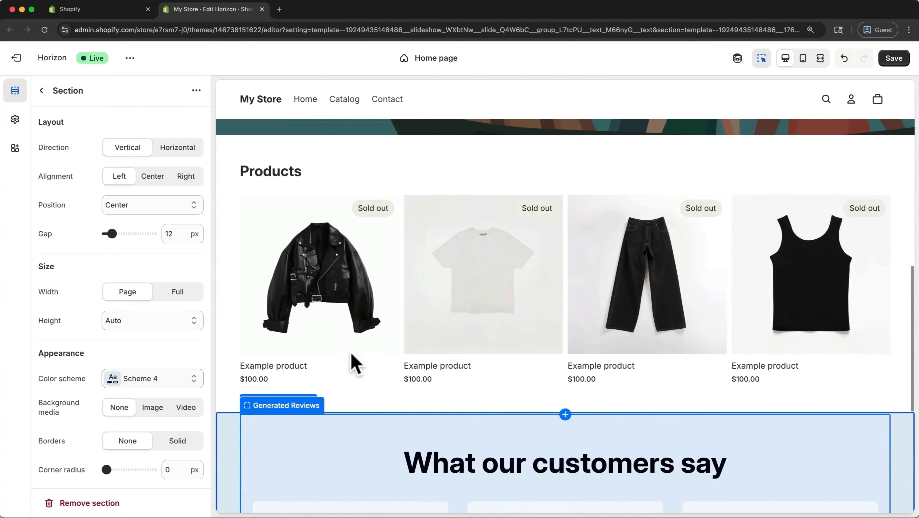
{"action": "left_click", "coordinate": [895, 61]}
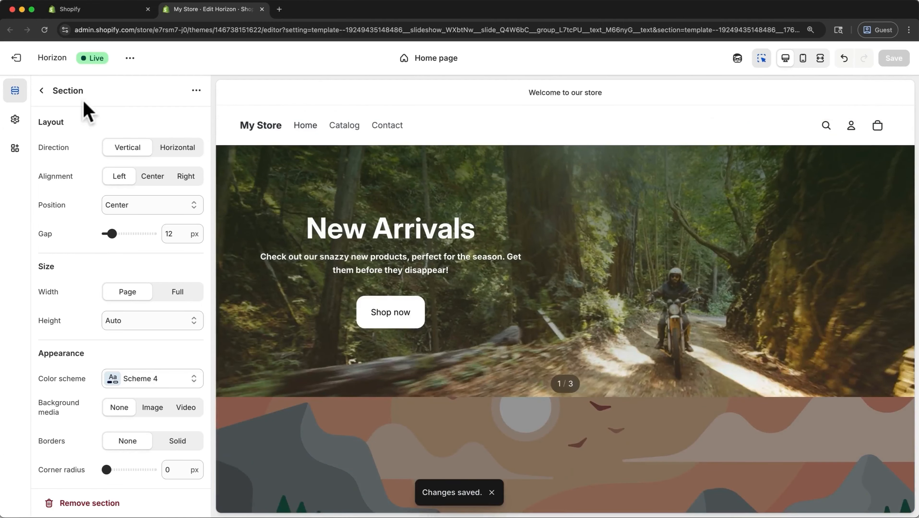
Return to the home page's section list and collapse the Featured collection, Slideshow, Hero, reviews, Header and Announcement bar sections
{"action": "left_click", "coordinate": [41, 91]}
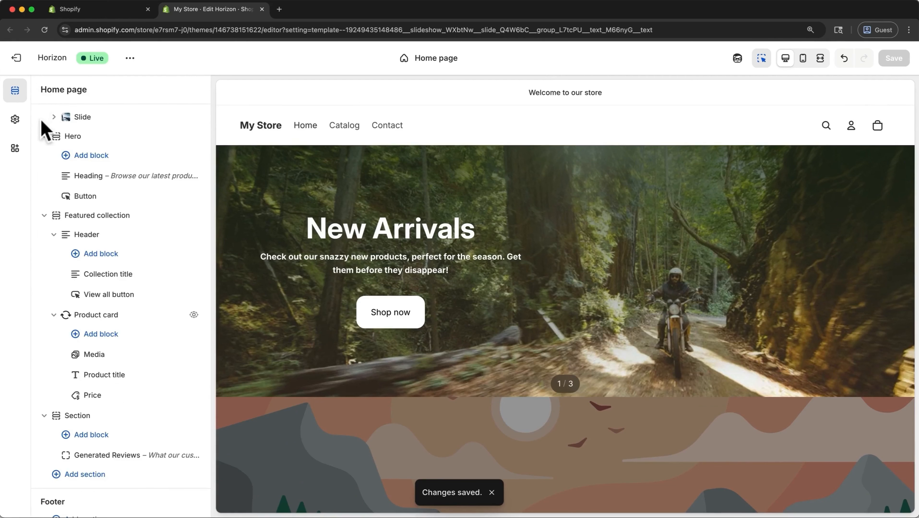
{"action": "left_click", "coordinate": [43, 216]}
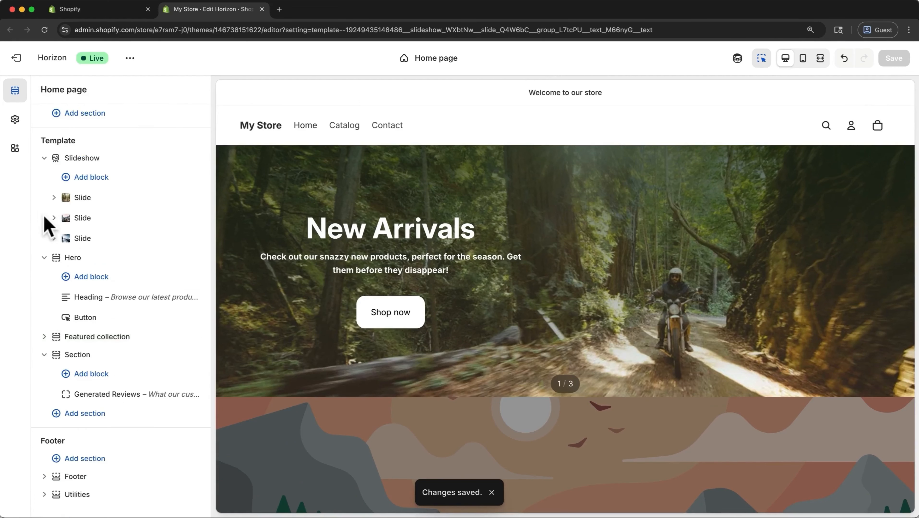
{"action": "left_click", "coordinate": [44, 159]}
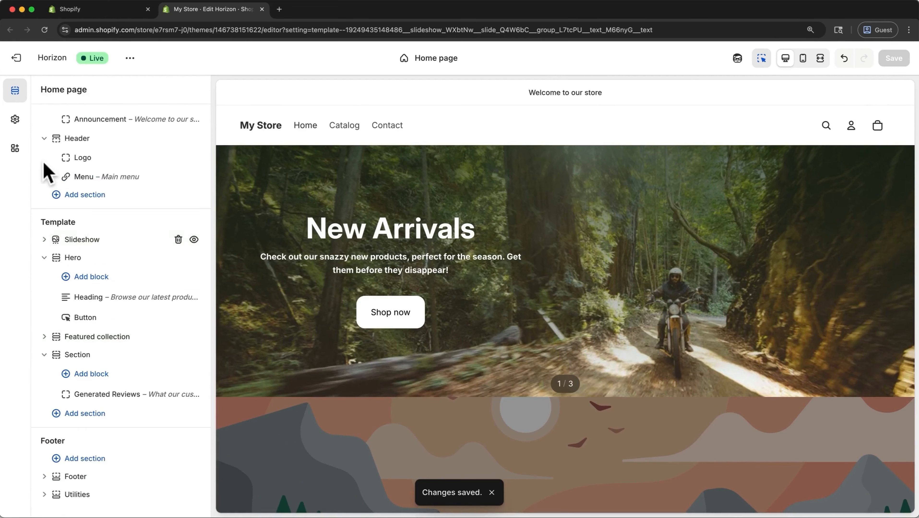
{"action": "left_click", "coordinate": [44, 258]}
{"action": "left_click", "coordinate": [44, 349]}
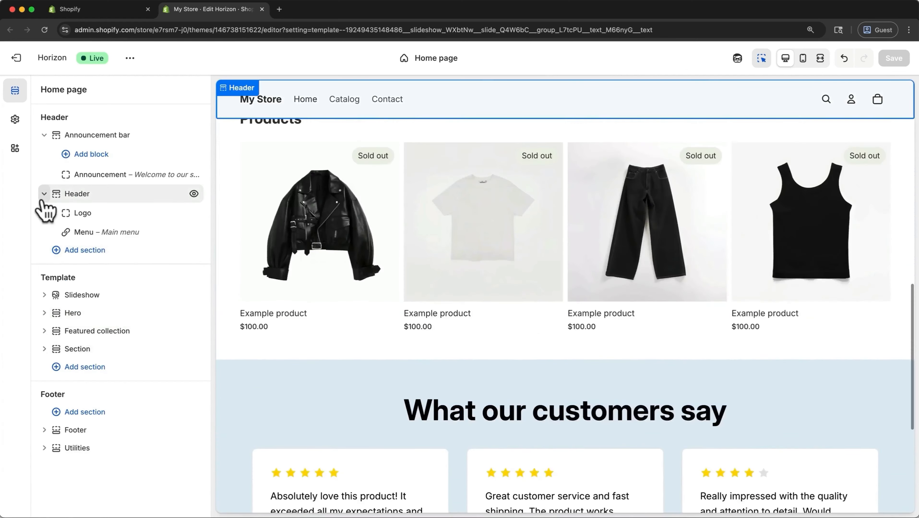
{"action": "left_click", "coordinate": [44, 193]}
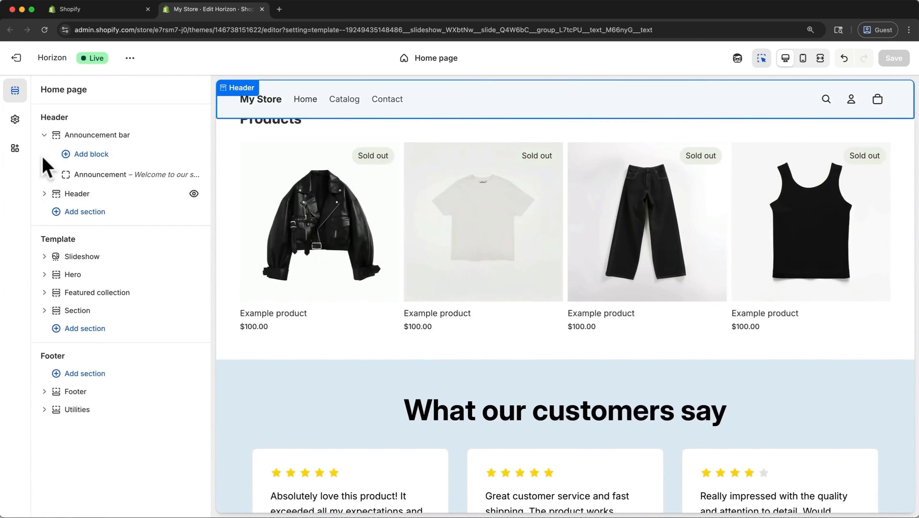
{"action": "left_click", "coordinate": [44, 135]}
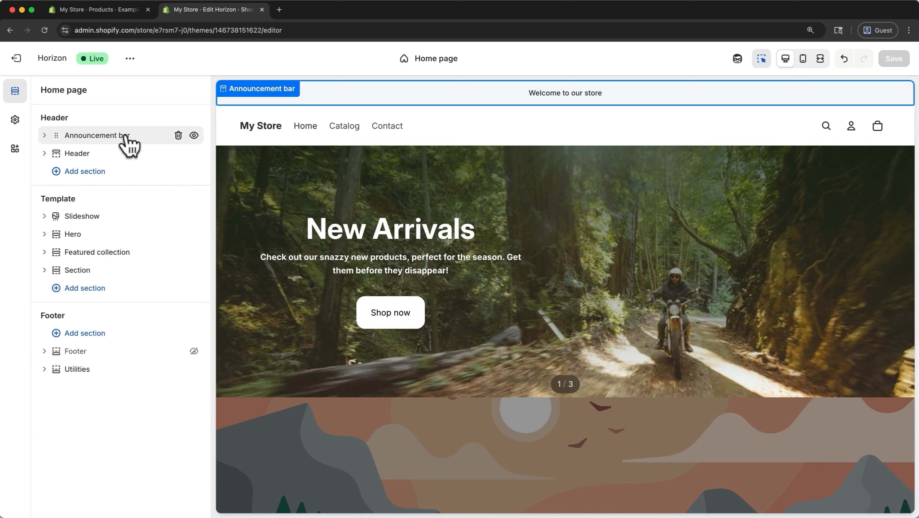
Review the text and typography settings of the announcement bar's Announcement block and return to the section list
{"action": "left_click", "coordinate": [44, 137]}
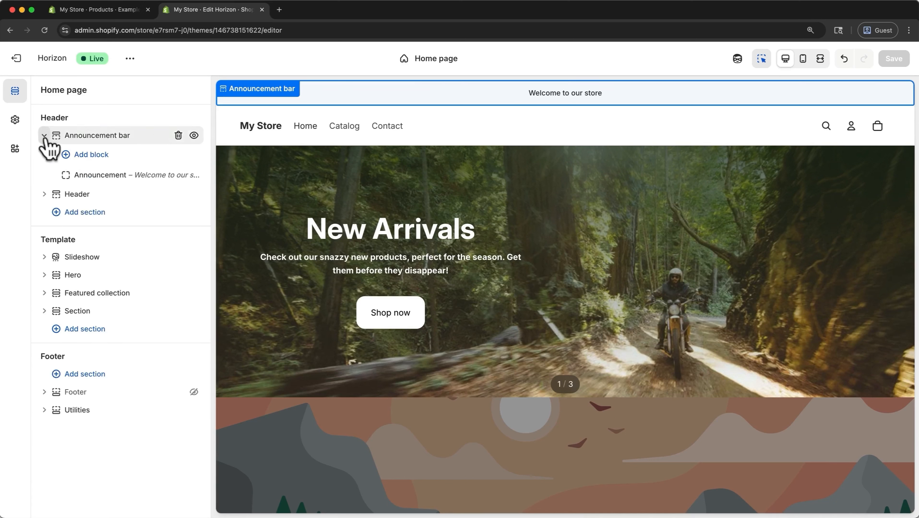
{"action": "left_click", "coordinate": [96, 176]}
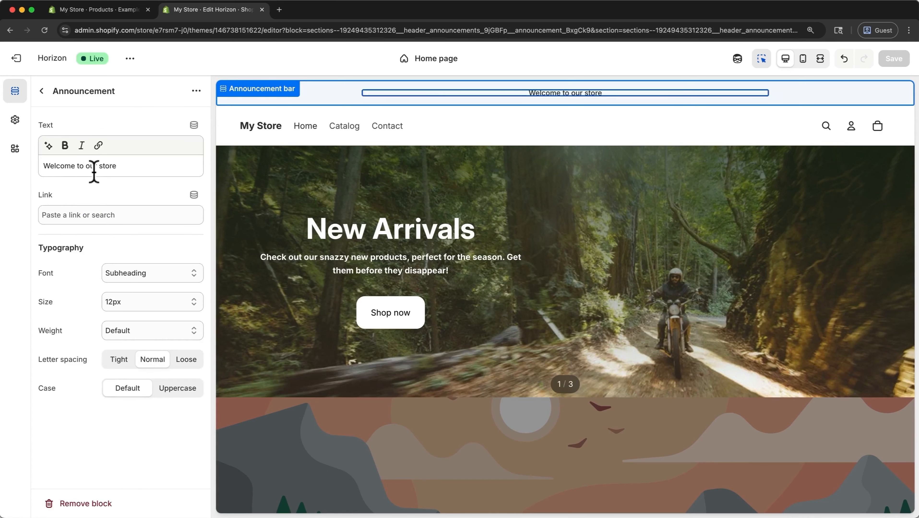
{"action": "left_click", "coordinate": [94, 171]}
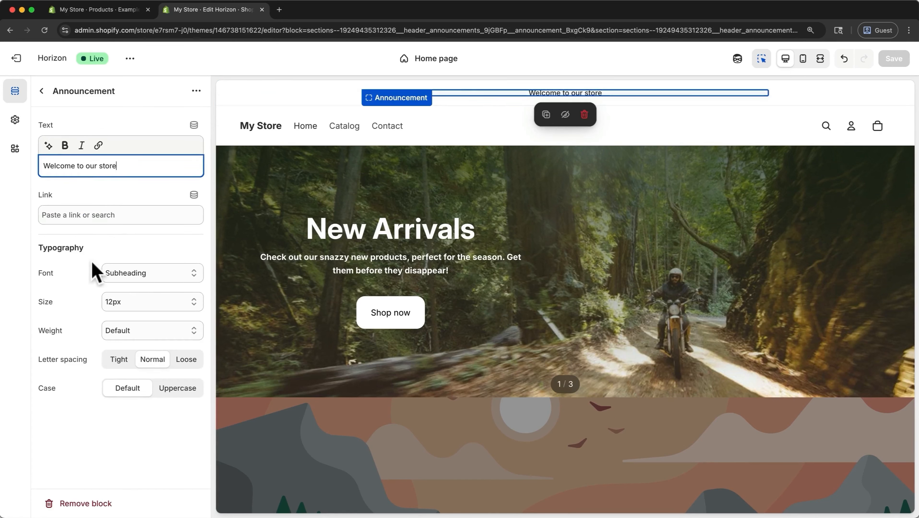
{"action": "left_click", "coordinate": [41, 91]}
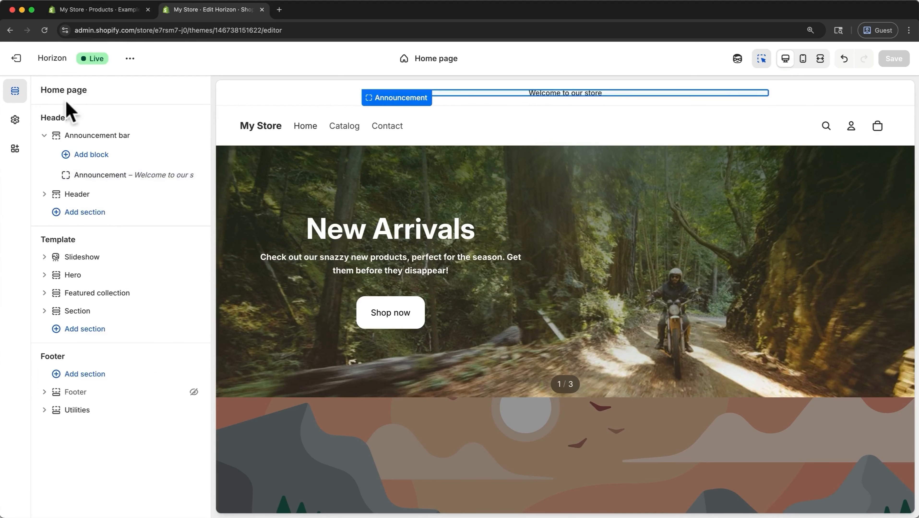
Set the announcement bar's color scheme to Scheme 4
{"action": "left_click", "coordinate": [89, 136]}
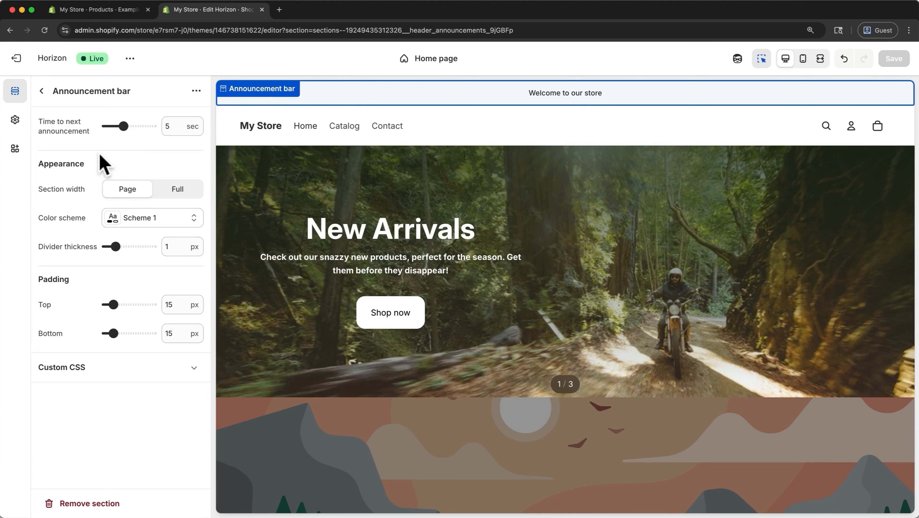
{"action": "left_click", "coordinate": [193, 220]}
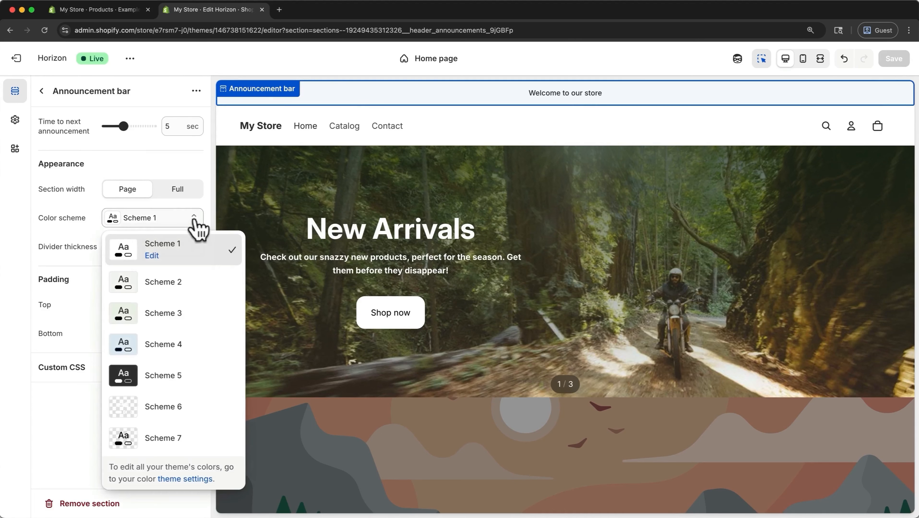
{"action": "left_click", "coordinate": [190, 347]}
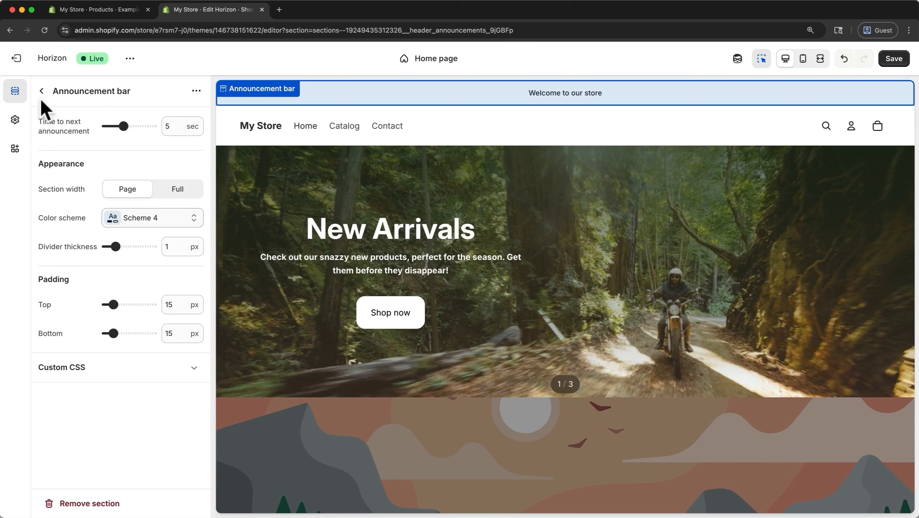
Return to the section list and remove the announcement bar section
{"action": "left_click", "coordinate": [41, 90]}
{"action": "mouse_move", "coordinate": [129, 141]}
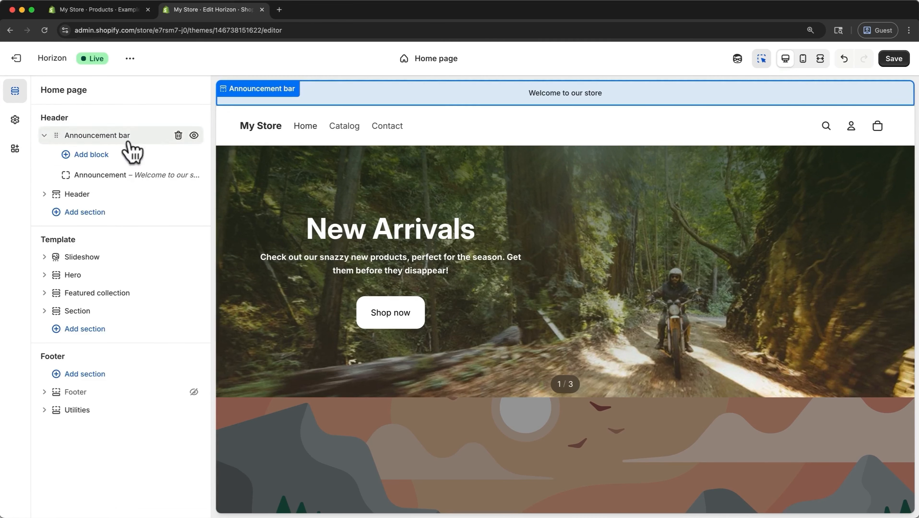
{"action": "left_click", "coordinate": [178, 136]}
Upload wordmark_brown.png and set it as the default logo in the theme settings, reached from the header's Logo block
{"action": "left_click", "coordinate": [44, 135]}
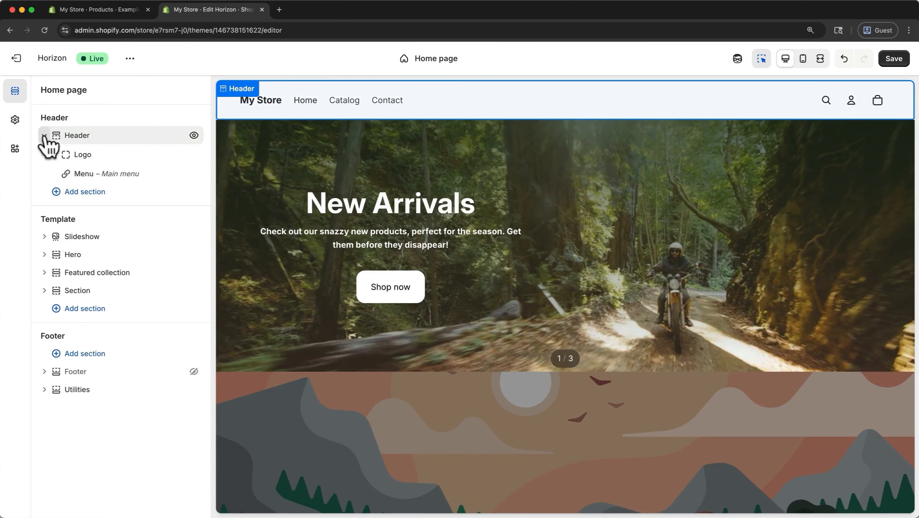
{"action": "left_click", "coordinate": [89, 154]}
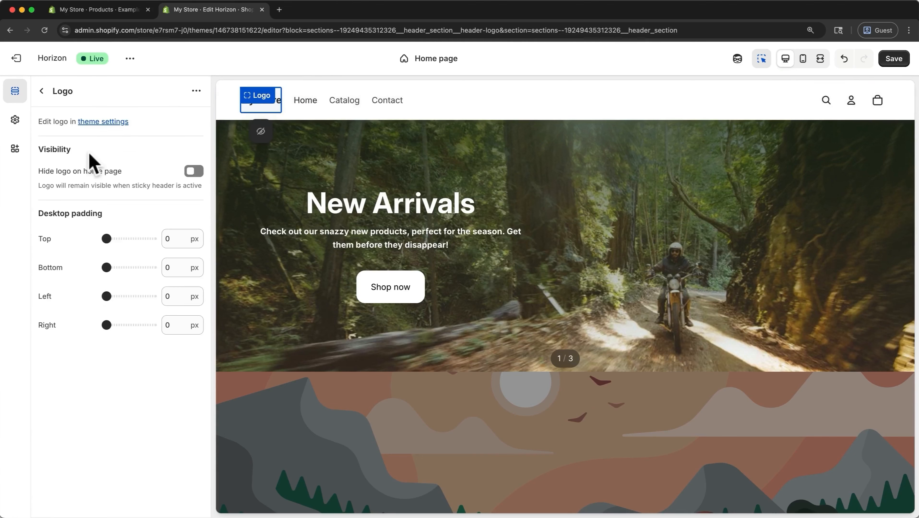
{"action": "left_click", "coordinate": [106, 124]}
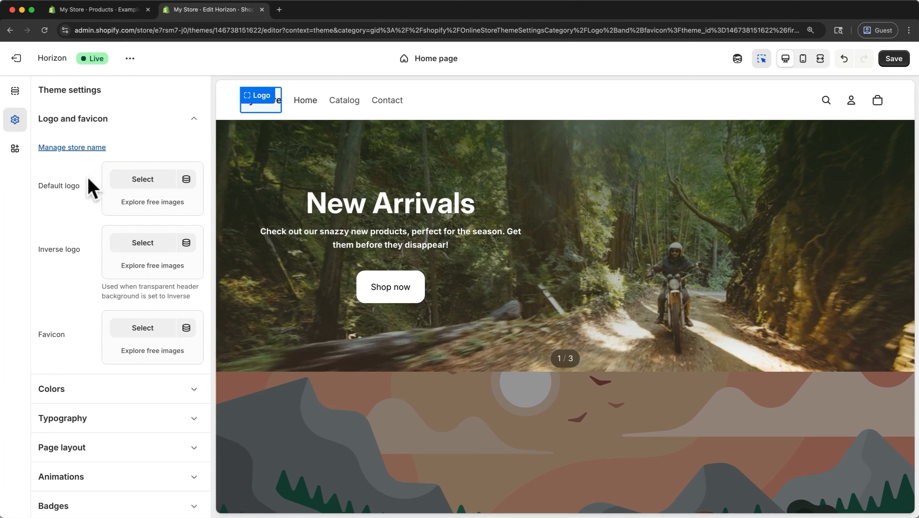
{"action": "left_click", "coordinate": [136, 182]}
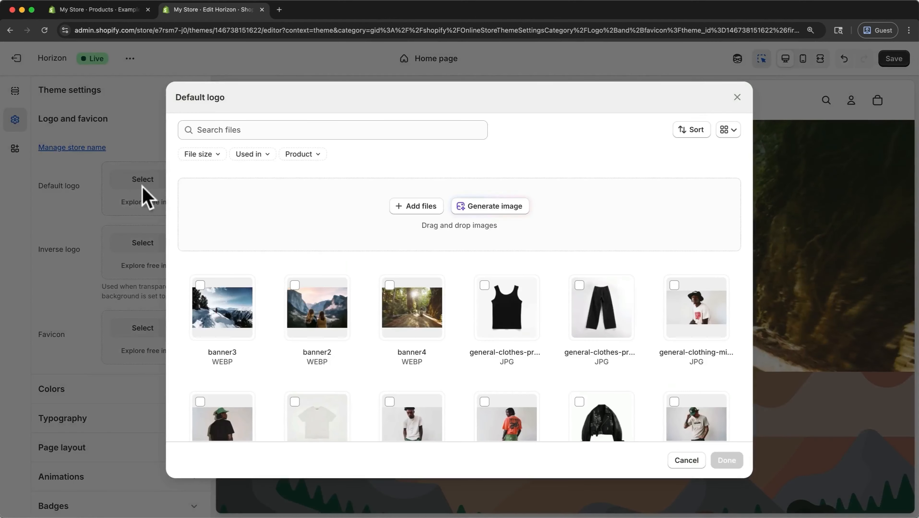
{"action": "left_click", "coordinate": [402, 207]}
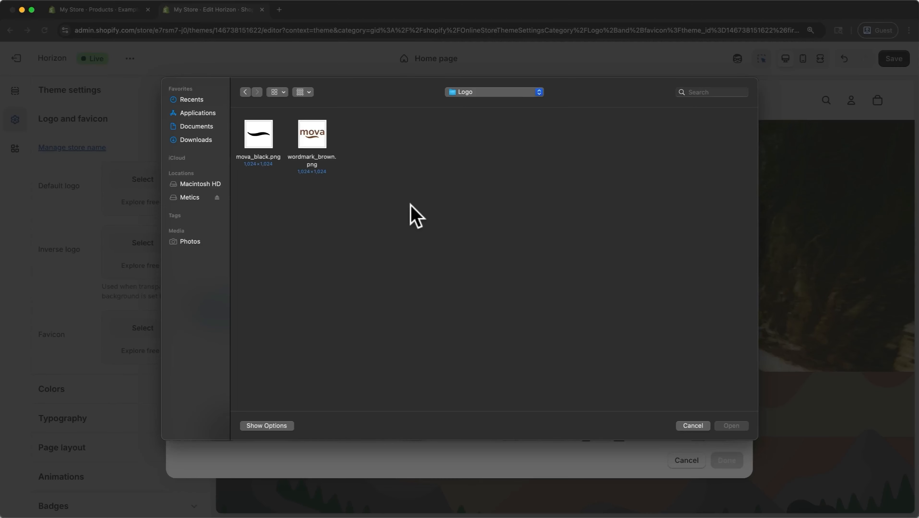
{"action": "left_click", "coordinate": [332, 156]}
{"action": "left_click", "coordinate": [731, 425]}
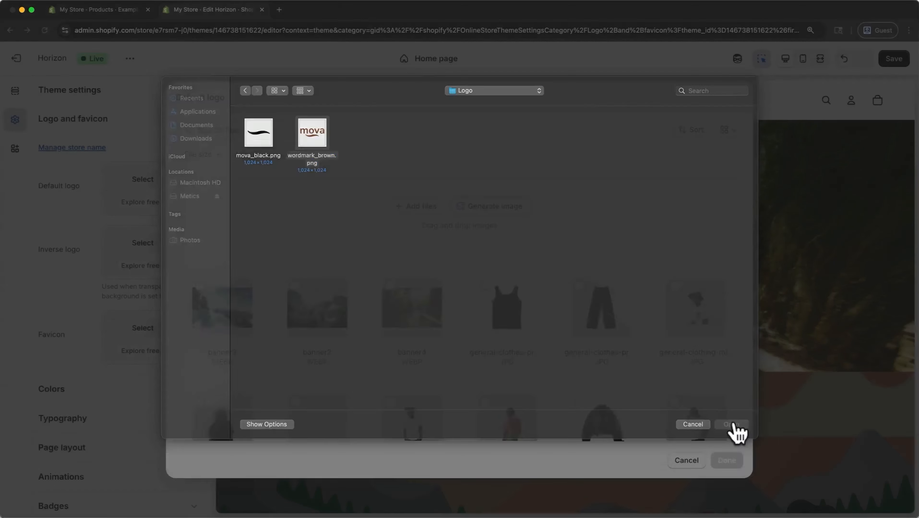
{"action": "left_click", "coordinate": [734, 463]}
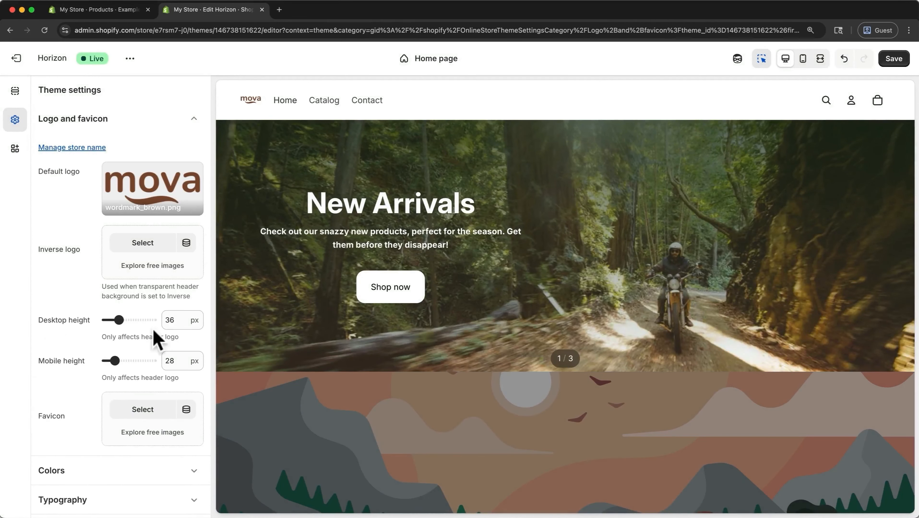
Set the logo's desktop height to 50 px and crop the default logo image to 16:9, saving the edited image
{"action": "left_click_drag", "start_coordinate": [119, 320], "coordinate": [126, 320]}
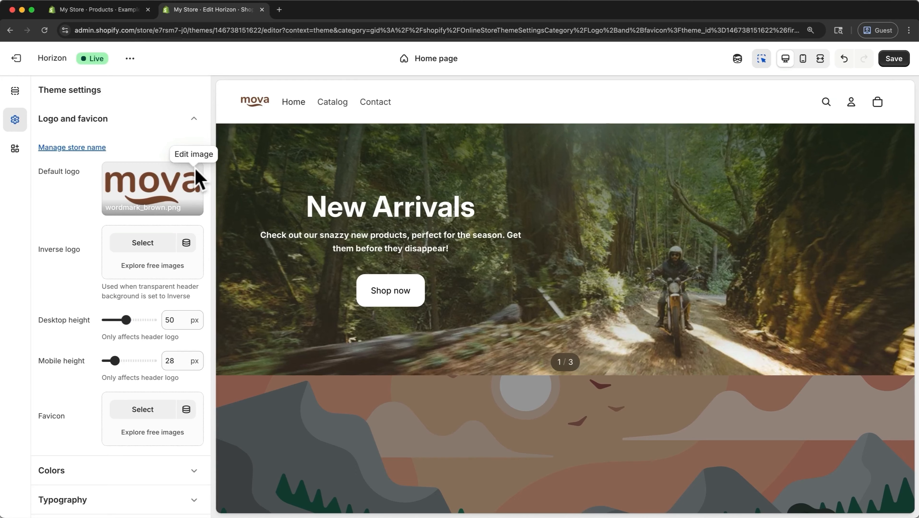
{"action": "left_click", "coordinate": [195, 180]}
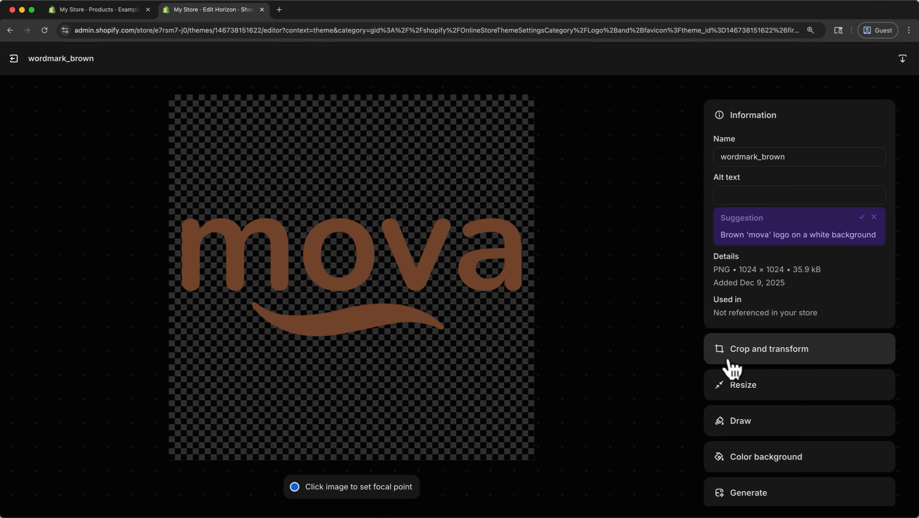
{"action": "left_click", "coordinate": [728, 361]}
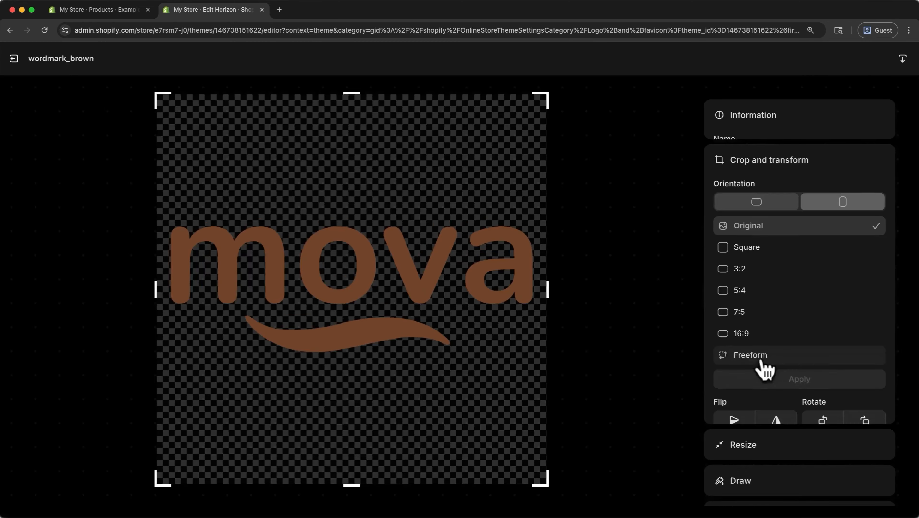
{"action": "left_click", "coordinate": [747, 325]}
{"action": "left_click_drag", "start_coordinate": [453, 280], "coordinate": [450, 256]}
{"action": "left_click", "coordinate": [739, 372]}
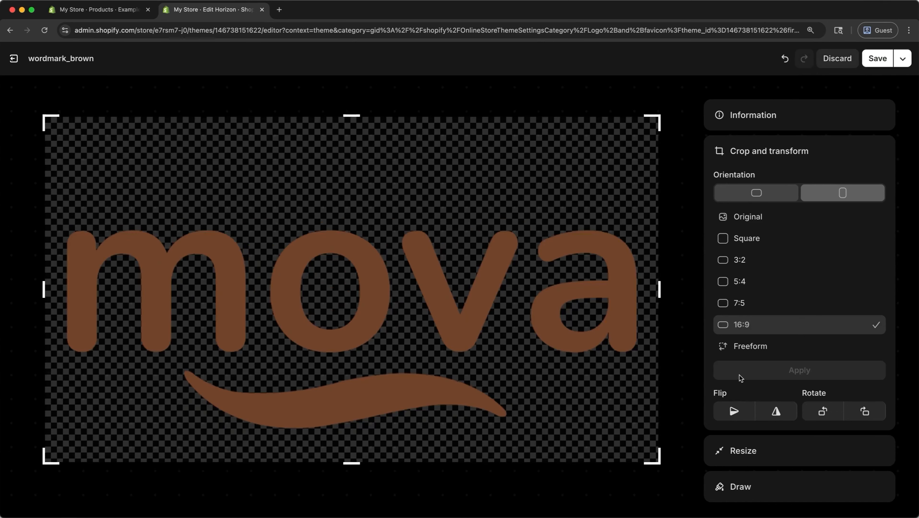
{"action": "left_click", "coordinate": [872, 59]}
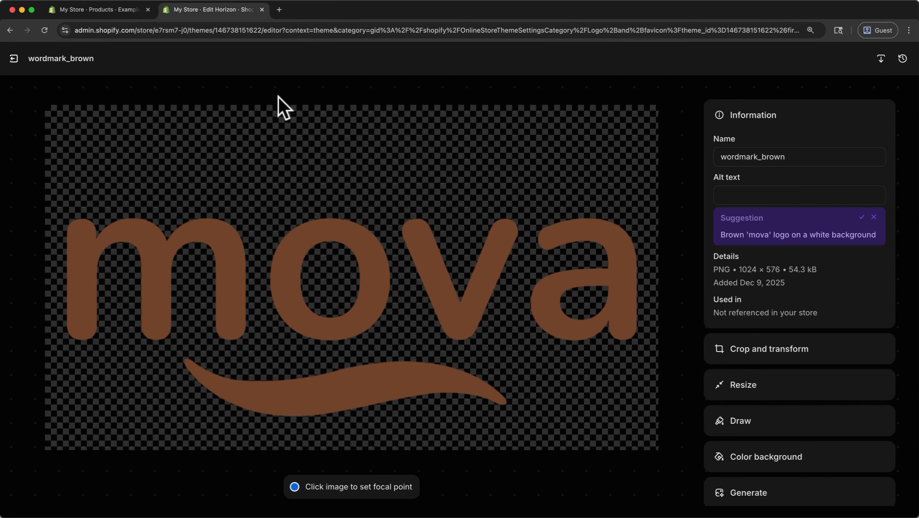
{"action": "left_click", "coordinate": [15, 59]}
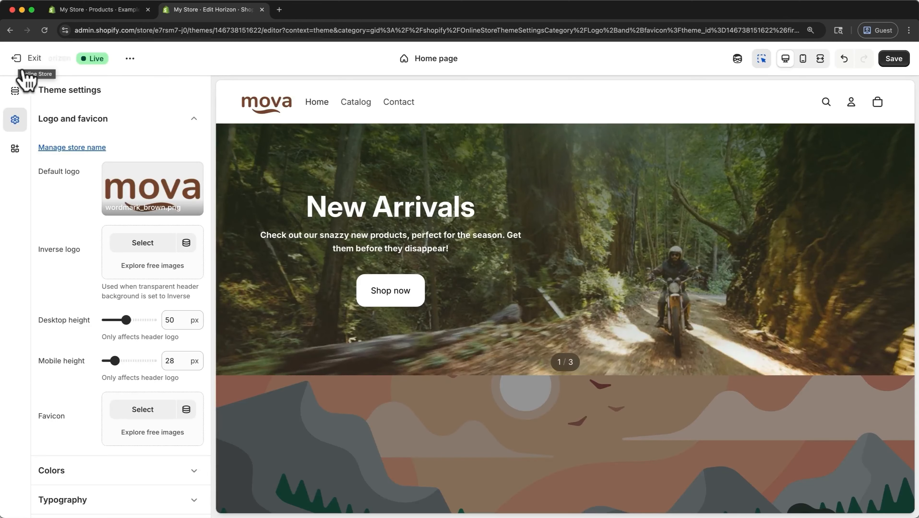
Open the main menu assigned to the header's Menu block for editing in the store admin
{"action": "left_click", "coordinate": [16, 93]}
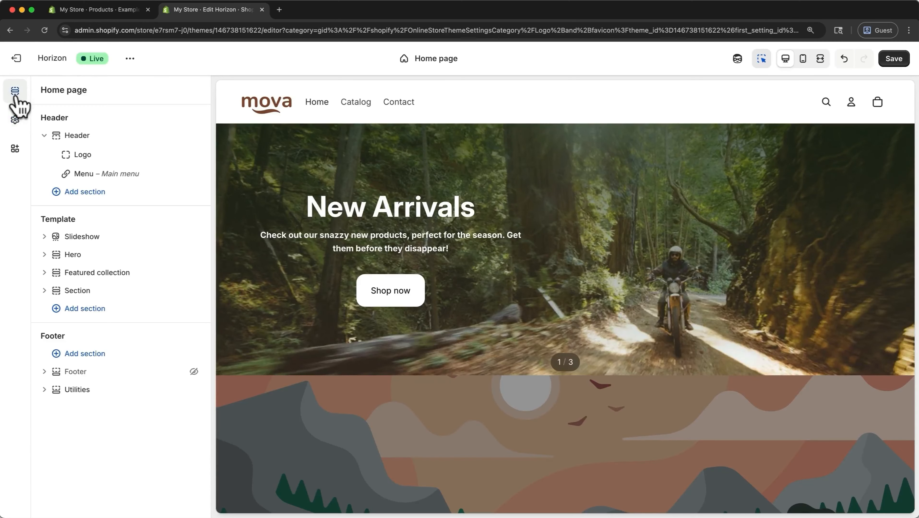
{"action": "left_click", "coordinate": [91, 174]}
{"action": "left_click", "coordinate": [181, 127]}
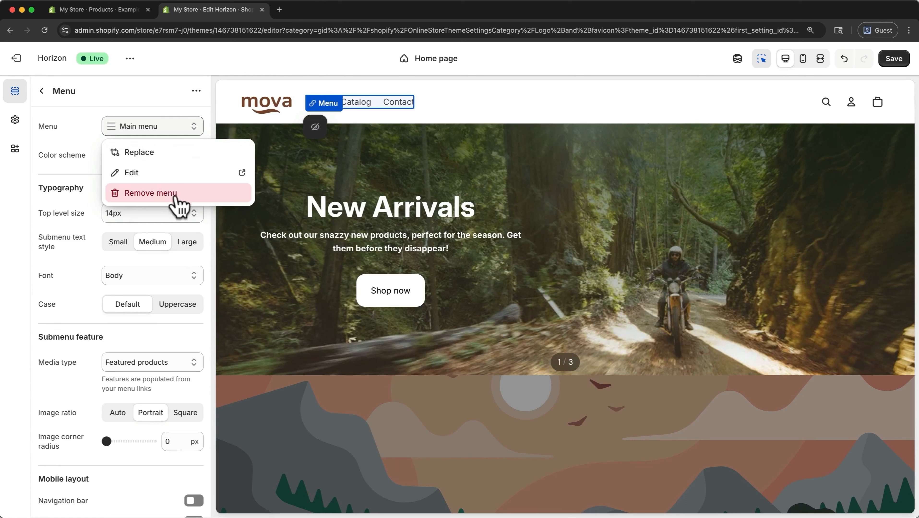
{"action": "left_click", "coordinate": [178, 173]}
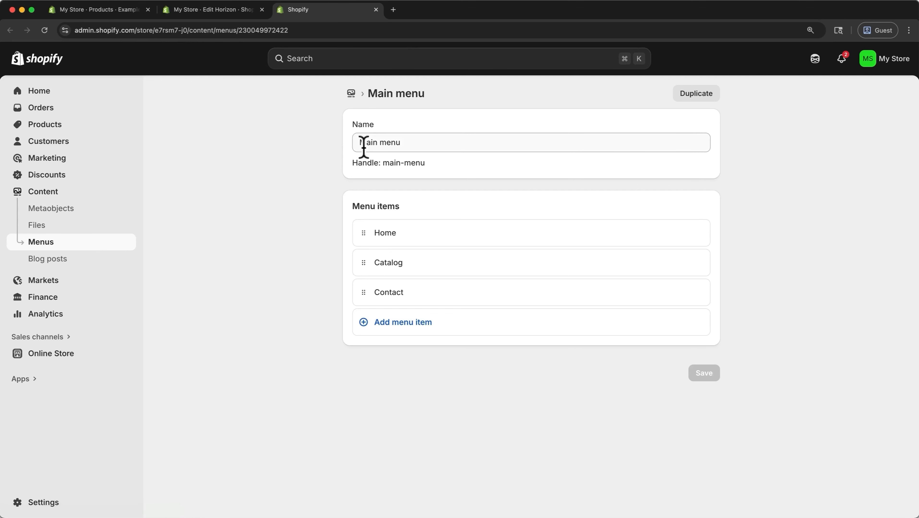
{"action": "left_click", "coordinate": [396, 147]}
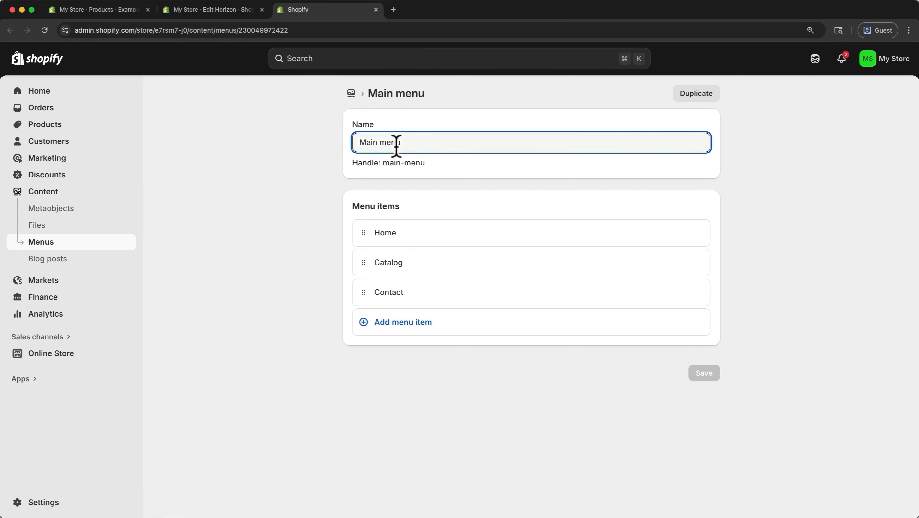
Add a main menu item labelled Privacy linking to the Privacy Policy, and save both the menu and the theme
{"action": "left_click", "coordinate": [423, 323]}
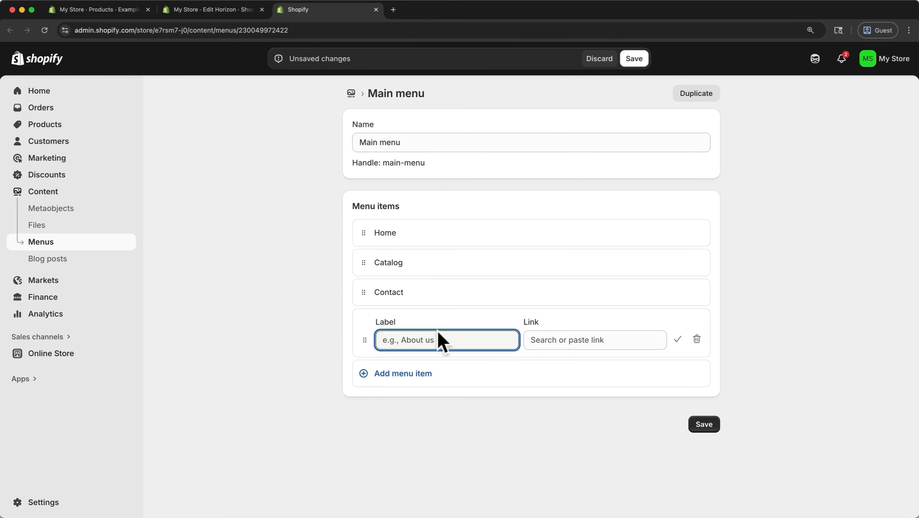
{"action": "left_click", "coordinate": [557, 342]}
{"action": "left_click", "coordinate": [584, 295]}
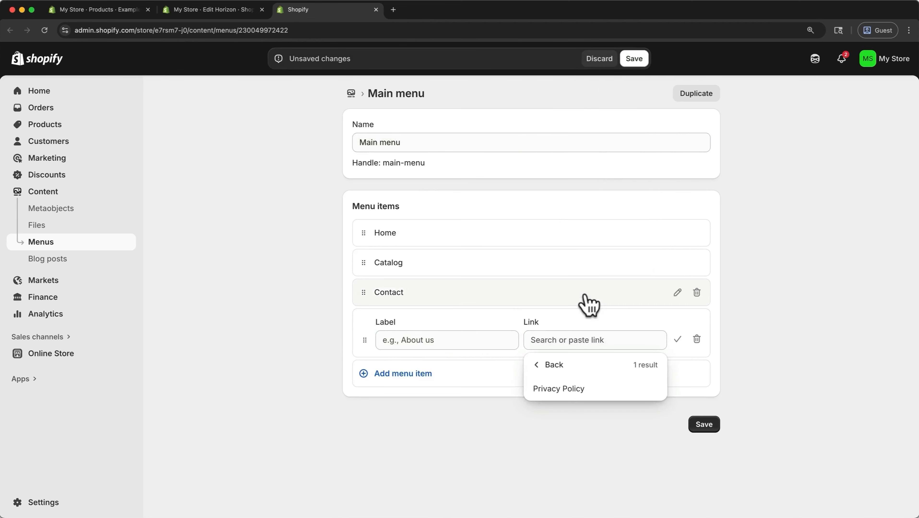
{"action": "left_click", "coordinate": [566, 389]}
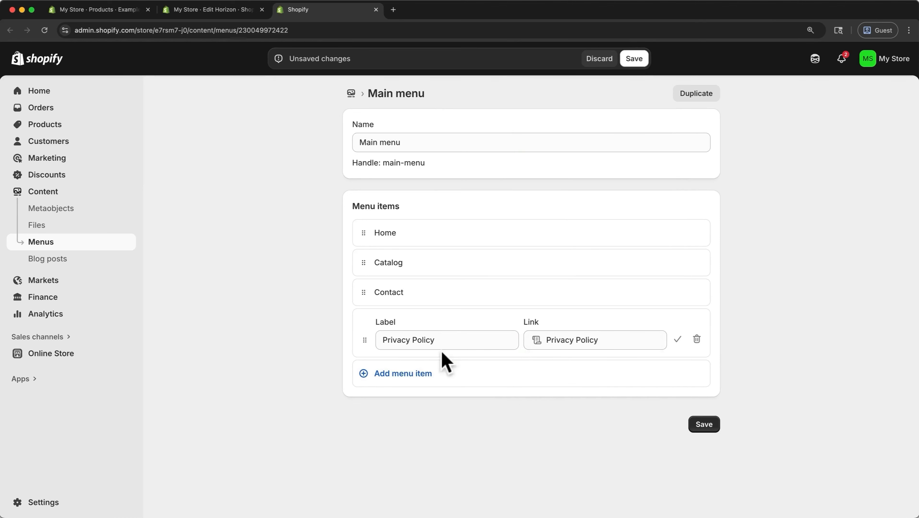
{"action": "left_click", "coordinate": [425, 338]}
{"action": "key", "text": "BackSpace"}
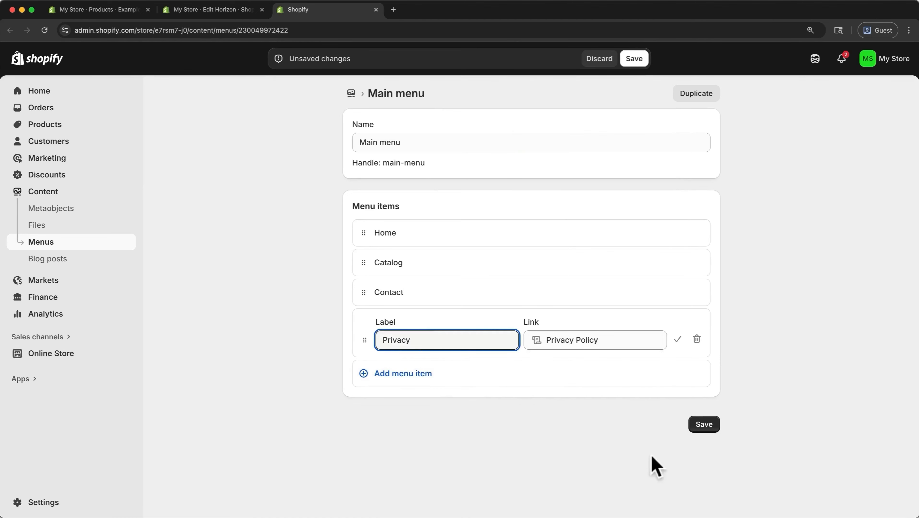
{"action": "left_click", "coordinate": [710, 430]}
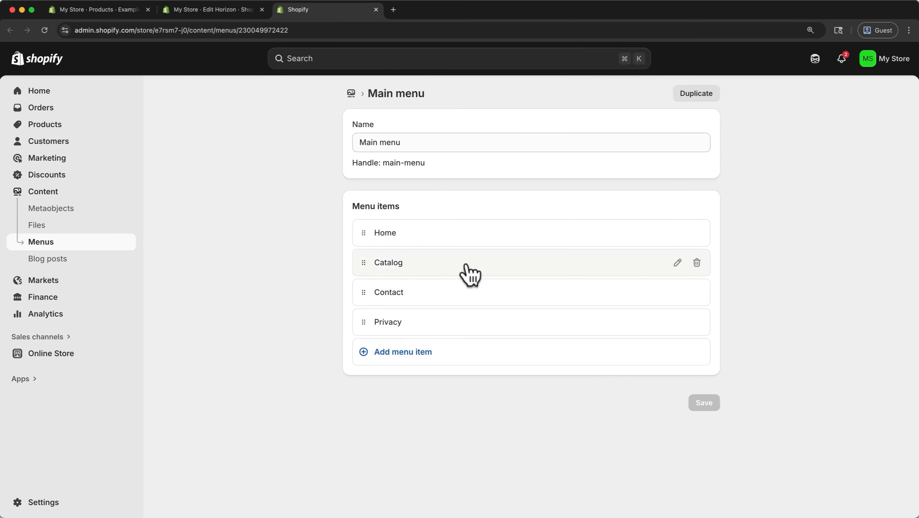
{"action": "left_click", "coordinate": [376, 9]}
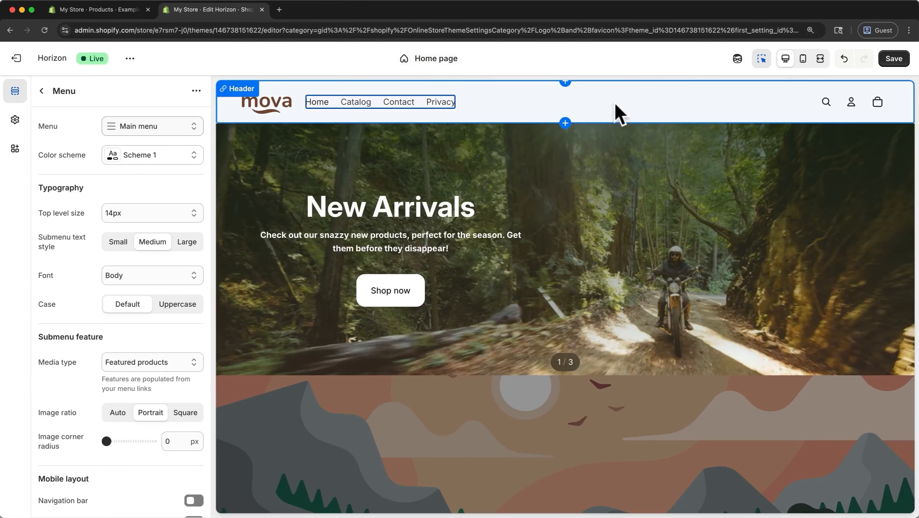
{"action": "left_click", "coordinate": [886, 59]}
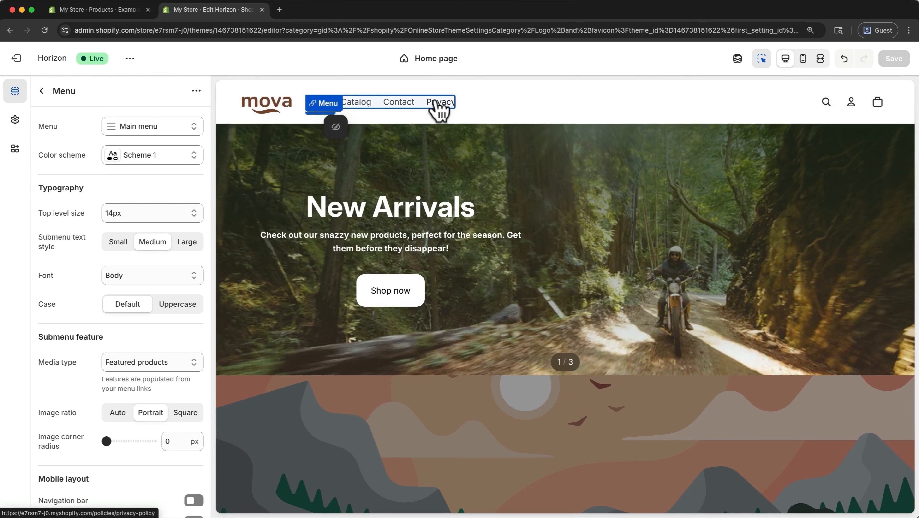
Try the Center logo position in the Header section's settings and restore it to Left
{"action": "left_click", "coordinate": [45, 92]}
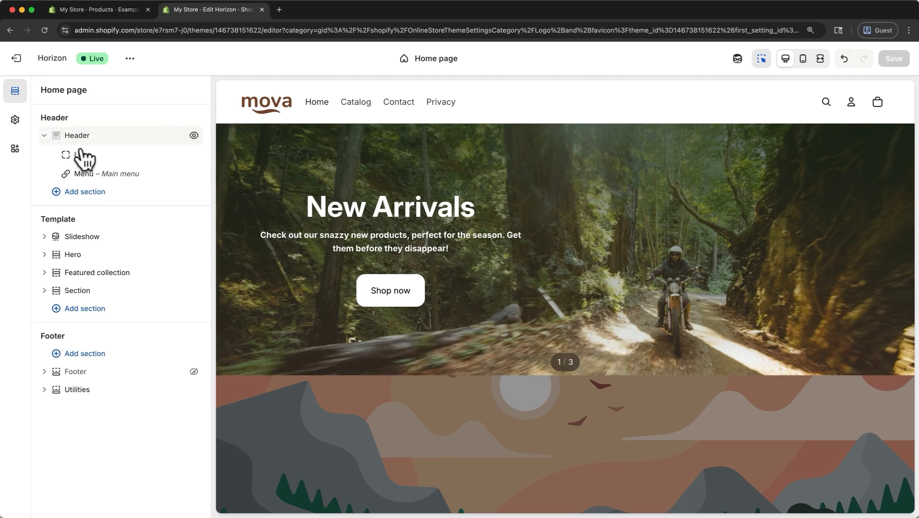
{"action": "left_click", "coordinate": [108, 147]}
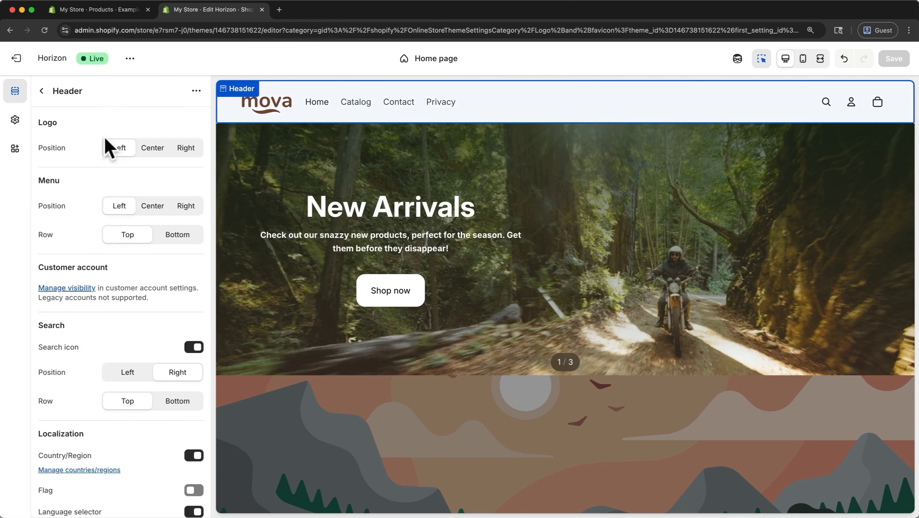
{"action": "left_click", "coordinate": [140, 152]}
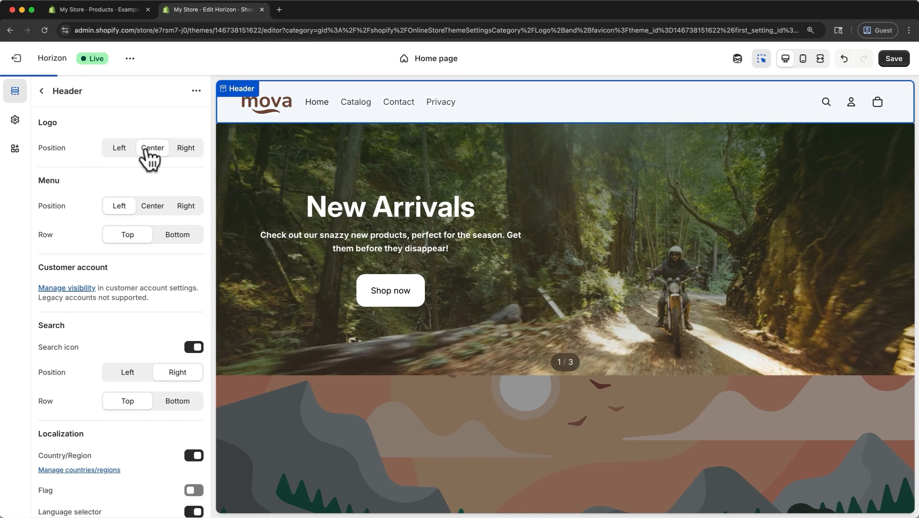
{"action": "left_click", "coordinate": [120, 148]}
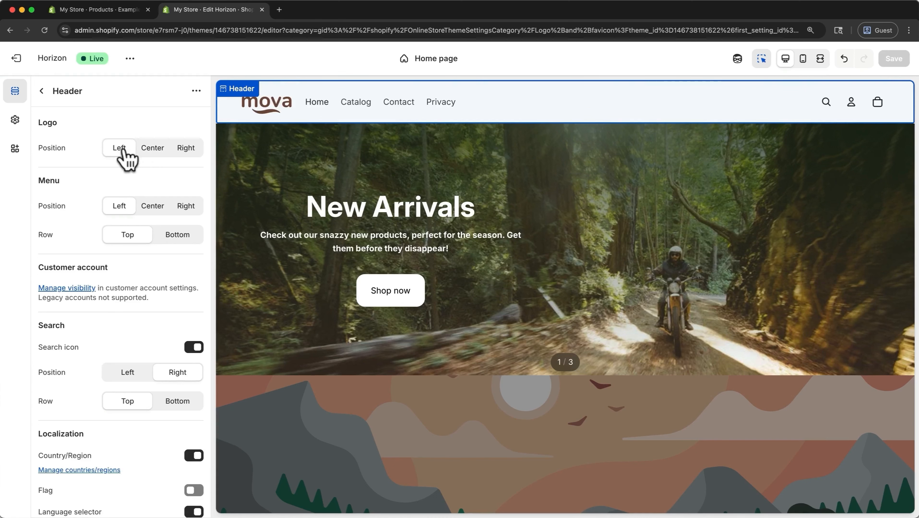
Try centering the header menu and hiding the search icon, reverting each change
{"action": "left_click", "coordinate": [155, 210]}
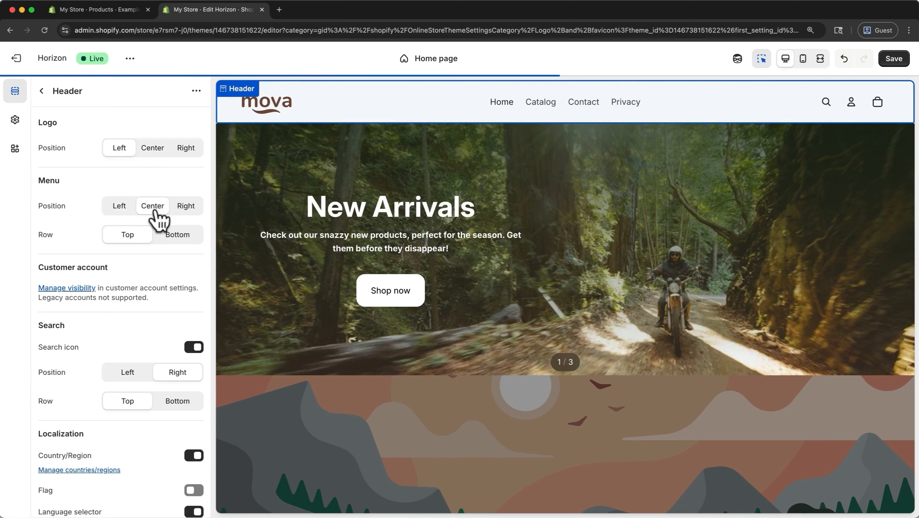
{"action": "left_click", "coordinate": [117, 206]}
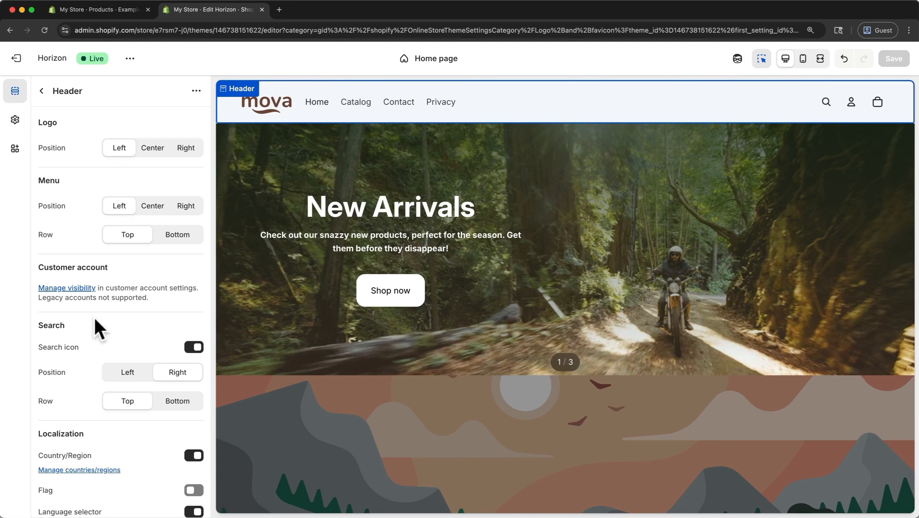
{"action": "left_click", "coordinate": [193, 348]}
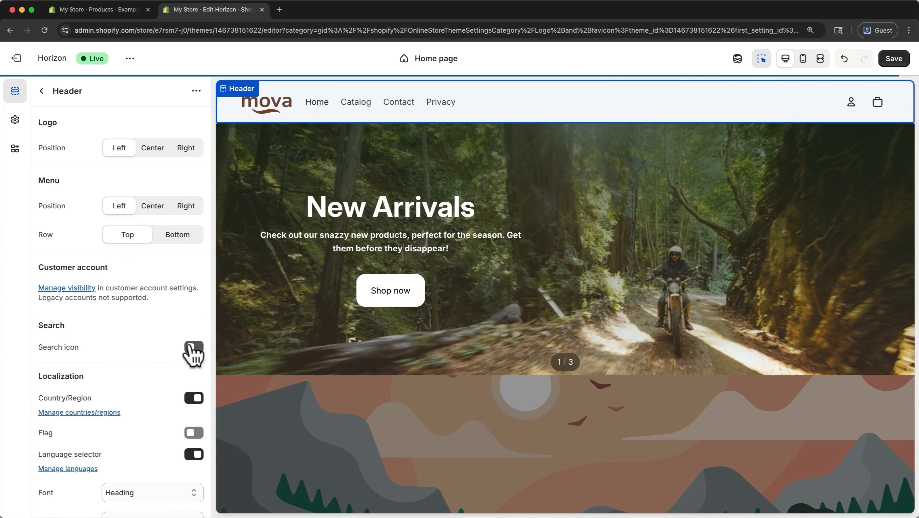
{"action": "left_click", "coordinate": [193, 348]}
Try setting the header's sticky behaviour to Never and restore it to Always
{"action": "scroll", "coordinate": [193, 352], "scroll_direction": "down", "scroll_amount": 3}
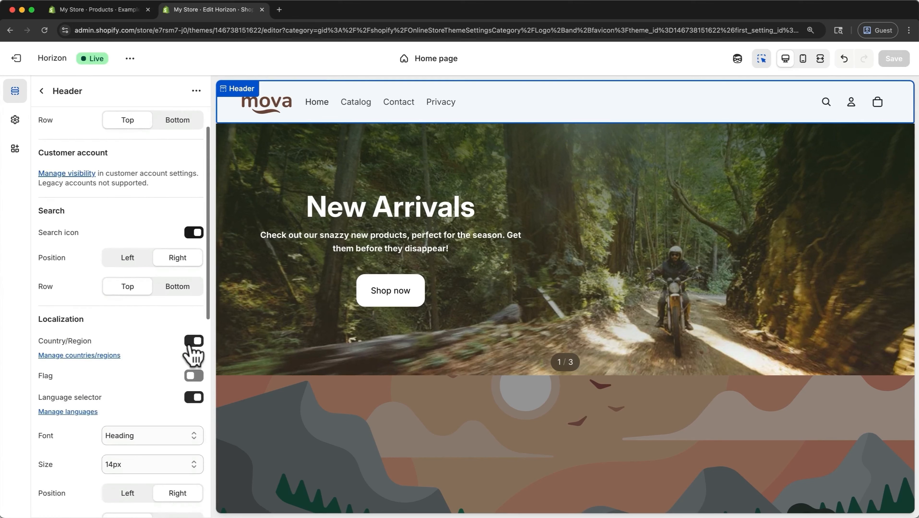
{"action": "scroll", "coordinate": [193, 354], "scroll_direction": "down", "scroll_amount": 6}
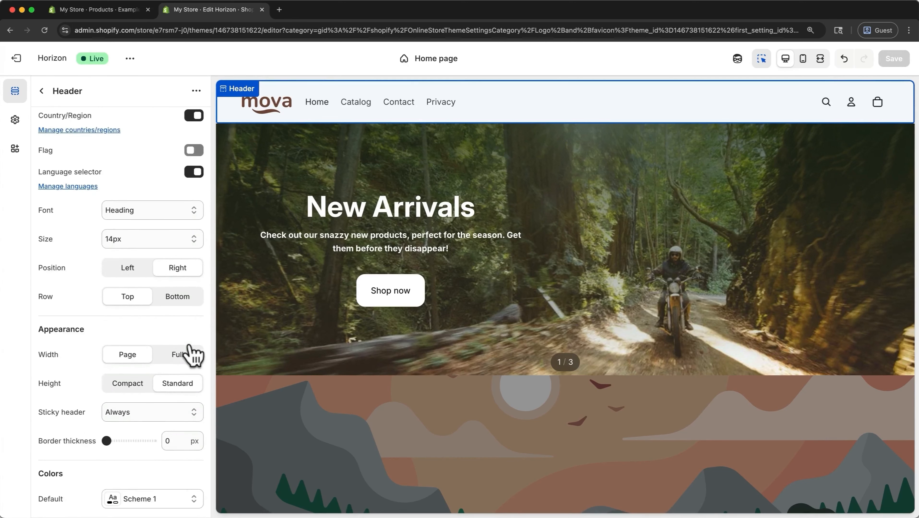
{"action": "left_click", "coordinate": [150, 411]}
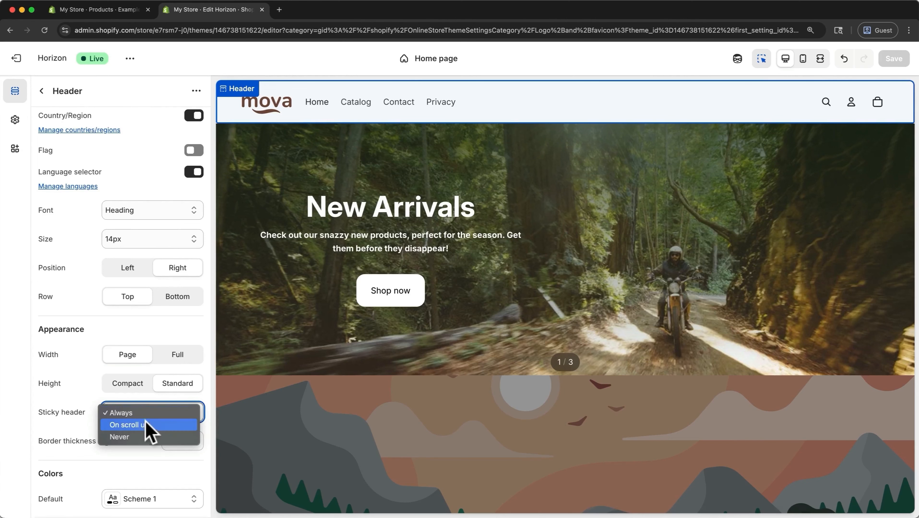
{"action": "left_click", "coordinate": [146, 437]}
{"action": "scroll", "coordinate": [264, 303], "scroll_direction": "down", "scroll_amount": 2}
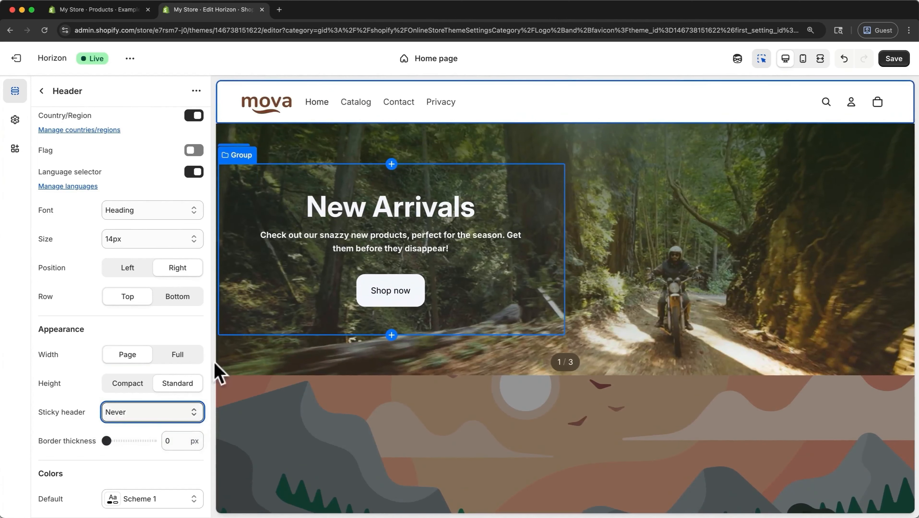
{"action": "left_click", "coordinate": [160, 413]}
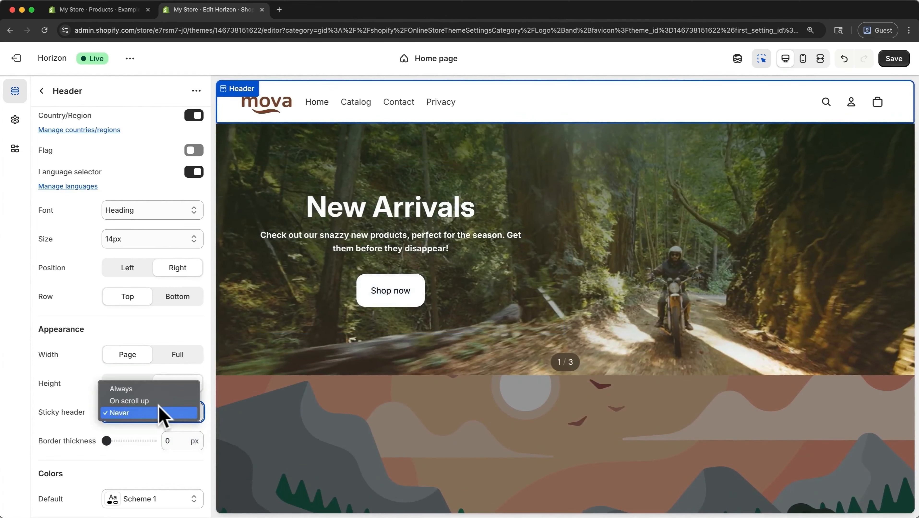
{"action": "left_click", "coordinate": [151, 388]}
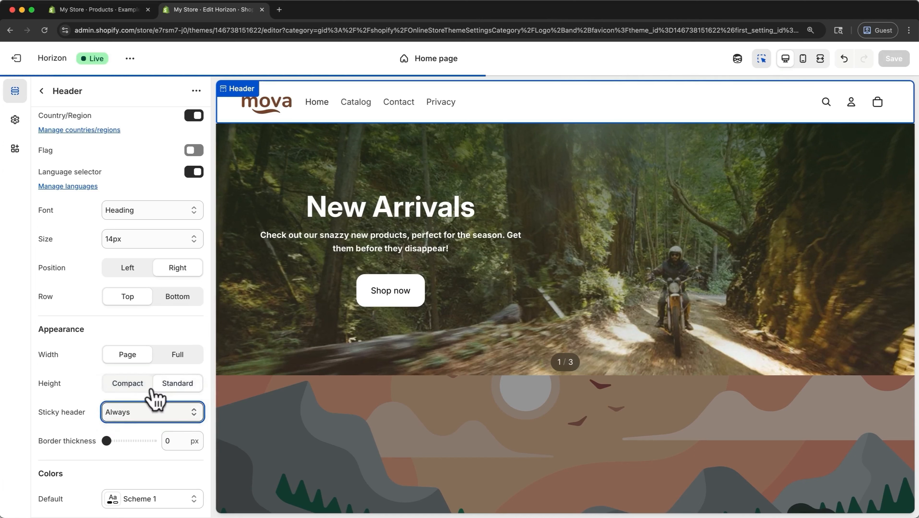
Try a transparent header background on the home page, turn it off again and return to the section list
{"action": "scroll", "coordinate": [154, 397], "scroll_direction": "down", "scroll_amount": 2}
{"action": "scroll", "coordinate": [154, 398], "scroll_direction": "down", "scroll_amount": 4}
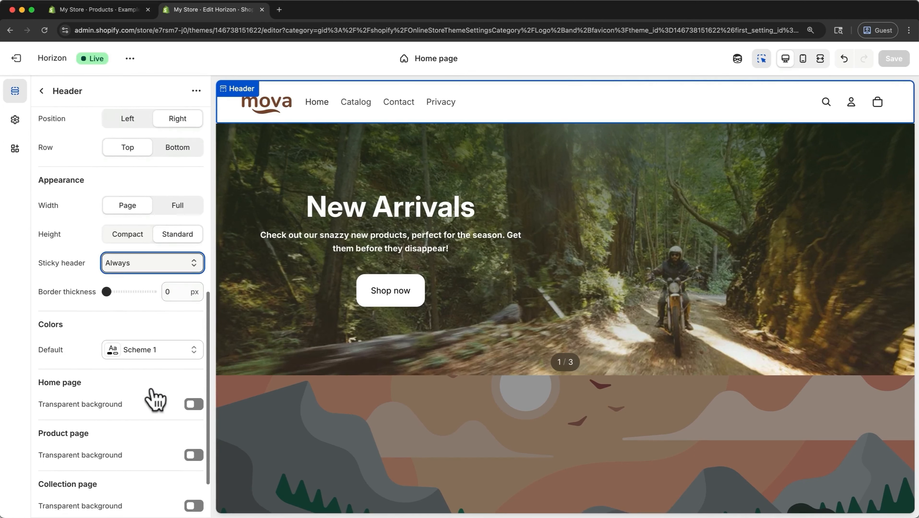
{"action": "left_click", "coordinate": [194, 403]}
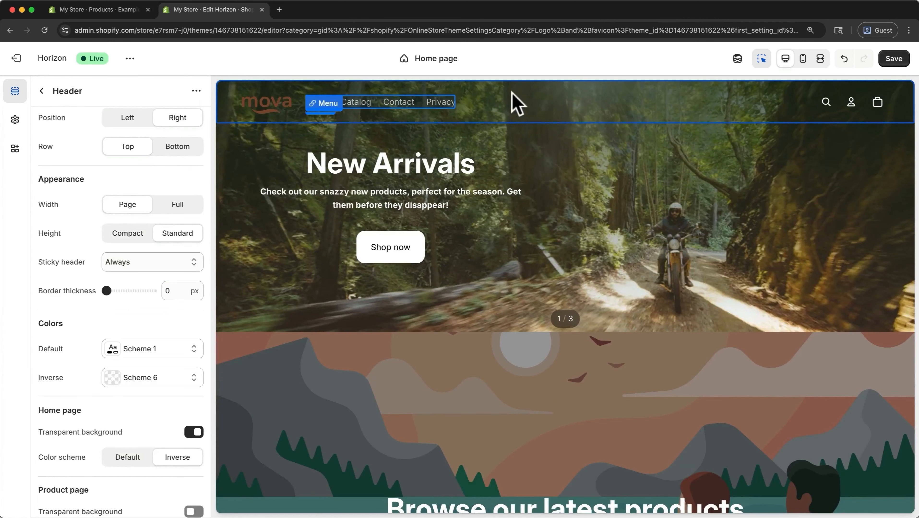
{"action": "left_click", "coordinate": [199, 432]}
{"action": "scroll", "coordinate": [110, 128], "scroll_direction": "up", "scroll_amount": 5}
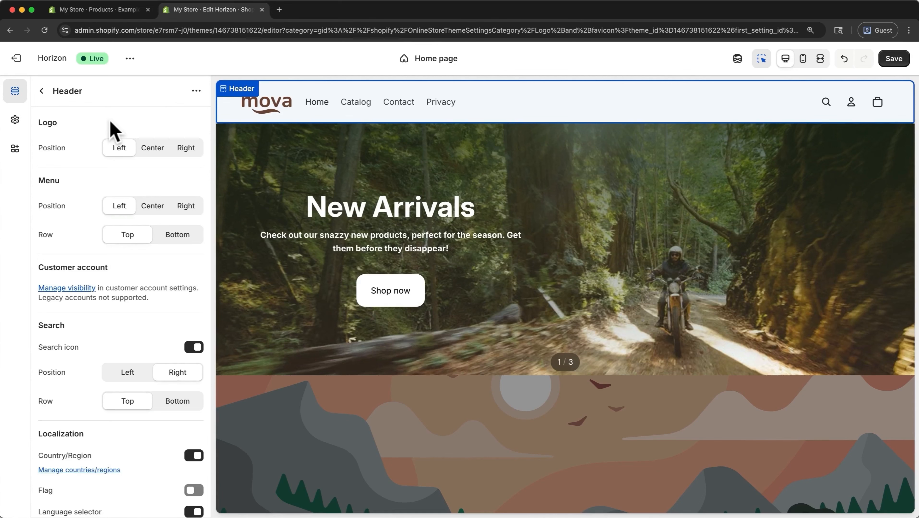
{"action": "left_click", "coordinate": [42, 91]}
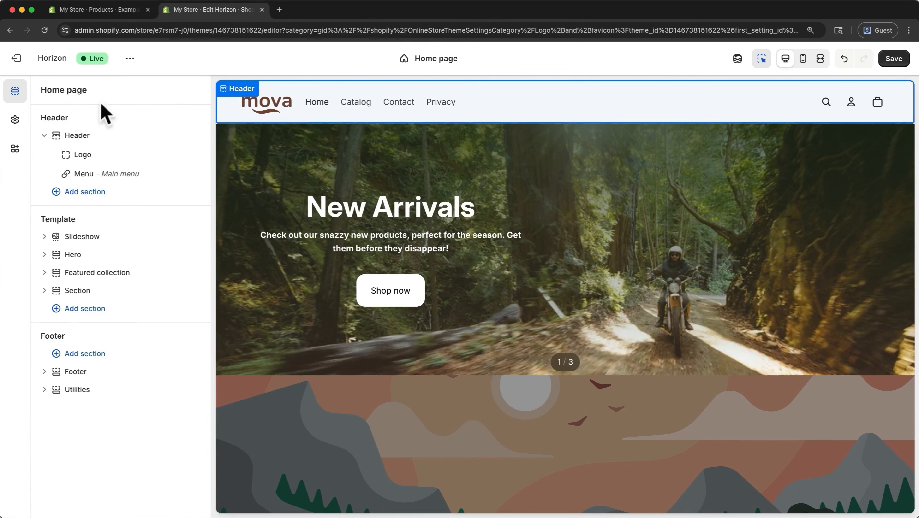
Hide the Group and Email signup blocks inside the Footer section
{"action": "scroll", "coordinate": [260, 225], "scroll_direction": "down", "scroll_amount": 15}
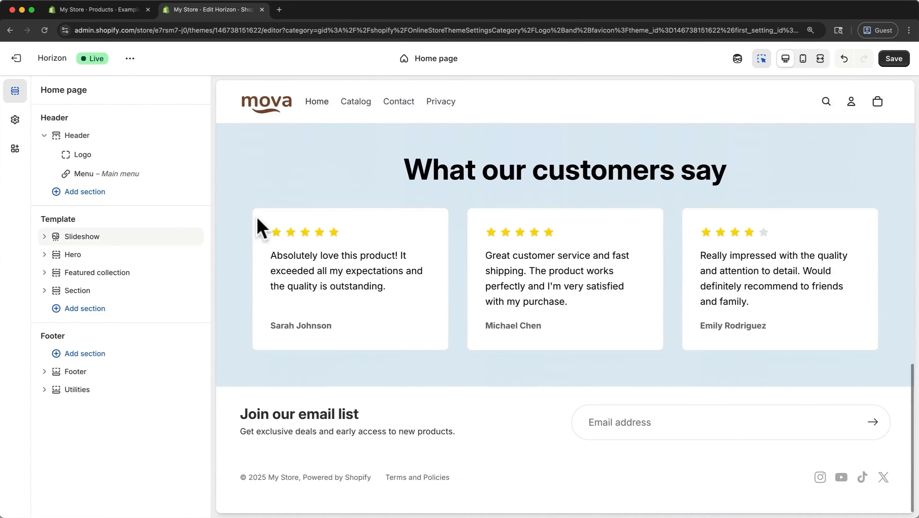
{"action": "left_click", "coordinate": [45, 372]}
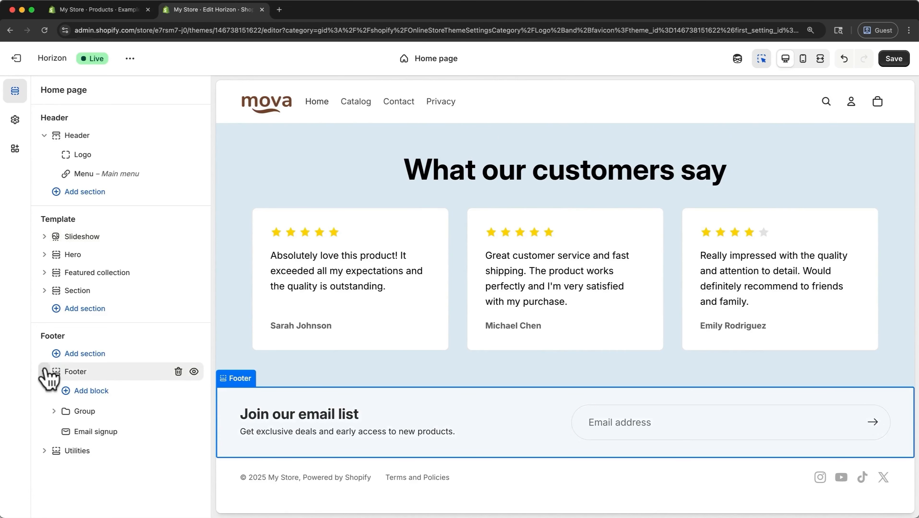
{"action": "left_click", "coordinate": [53, 411]}
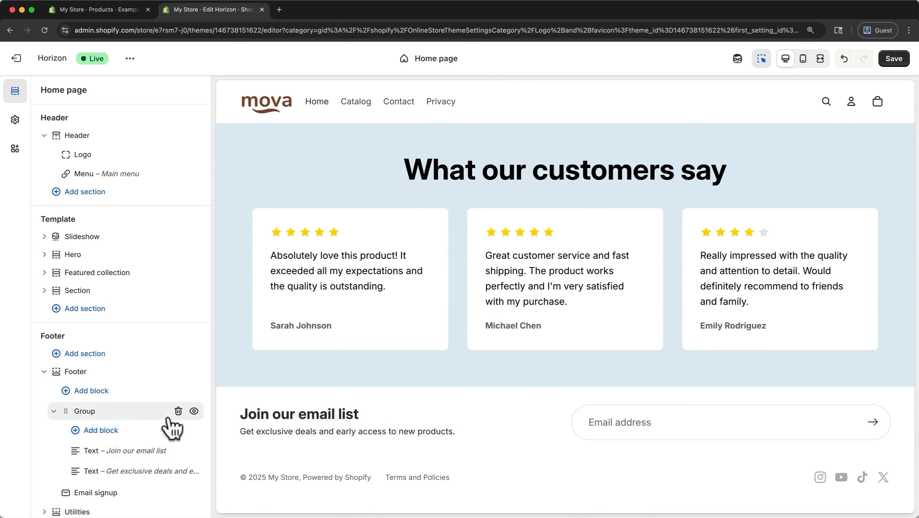
{"action": "left_click", "coordinate": [194, 411]}
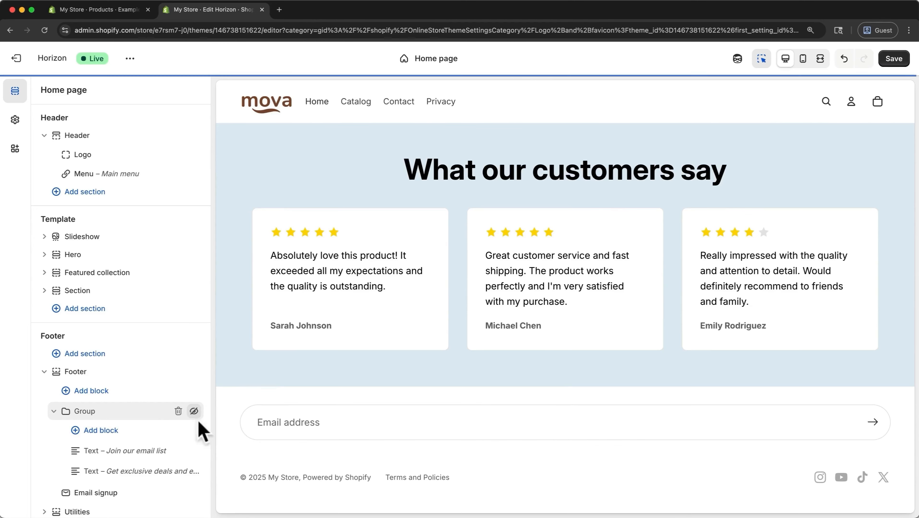
{"action": "left_click", "coordinate": [194, 492]}
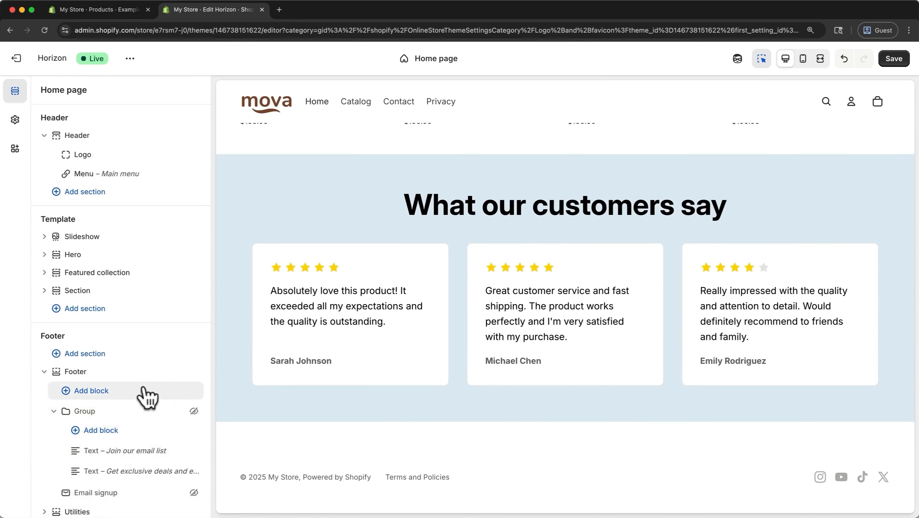
Hide the Footer section of the home page and collapse its block list
{"action": "mouse_move", "coordinate": [192, 373]}
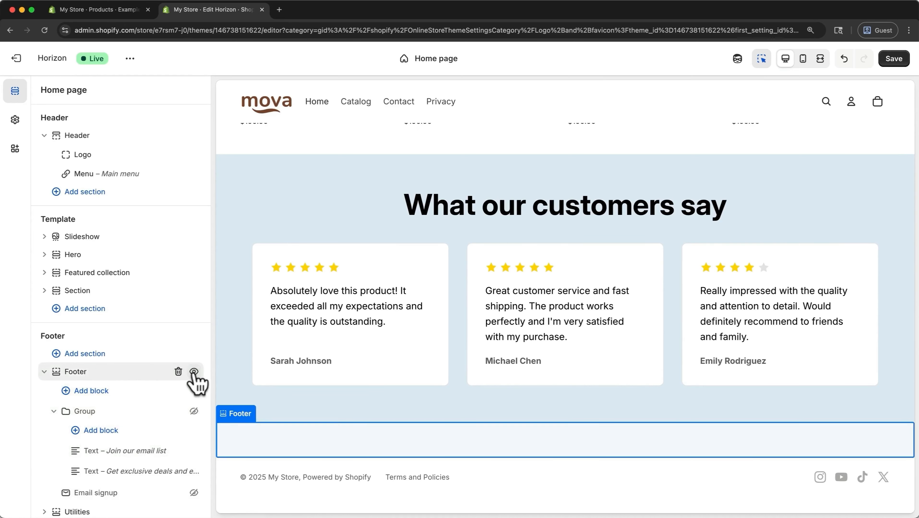
{"action": "left_click", "coordinate": [194, 372]}
{"action": "left_click", "coordinate": [44, 372]}
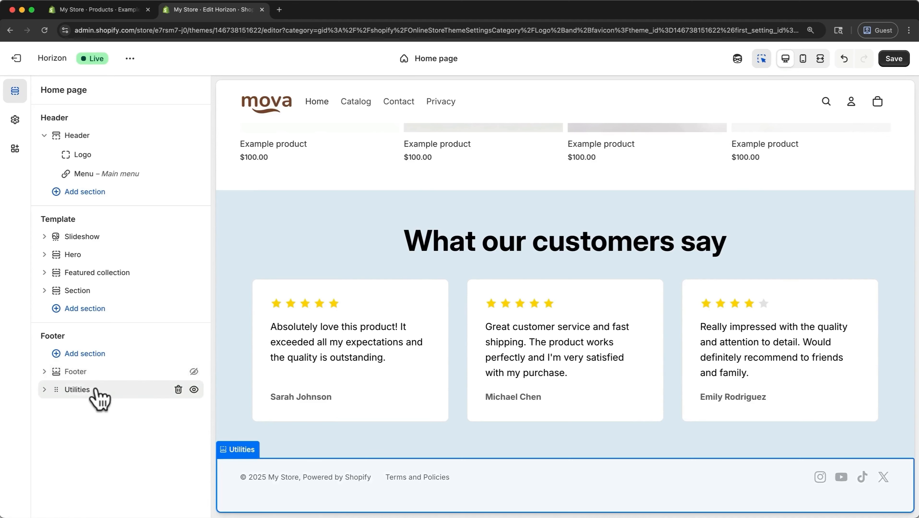
Turn off "Powered by Shopify" in the Copyright block of the footer's Utilities section and save the theme
{"action": "left_click", "coordinate": [43, 389]}
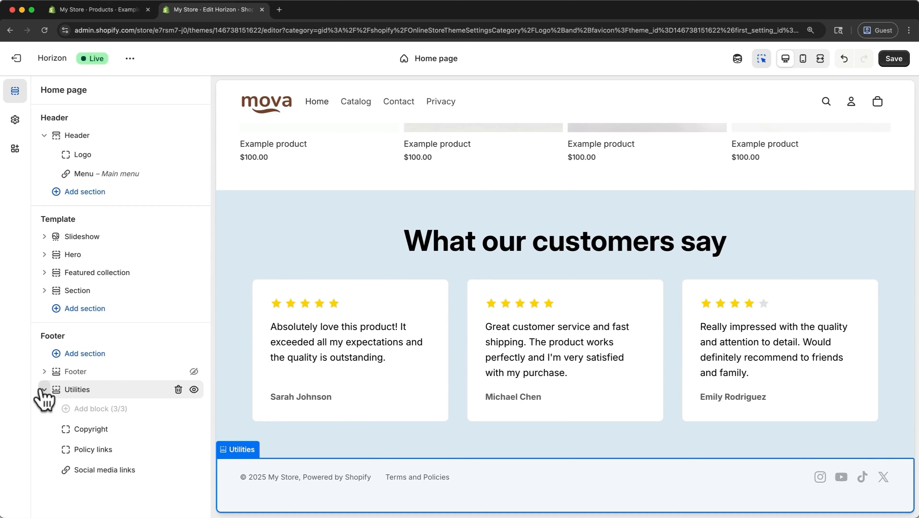
{"action": "left_click", "coordinate": [110, 430]}
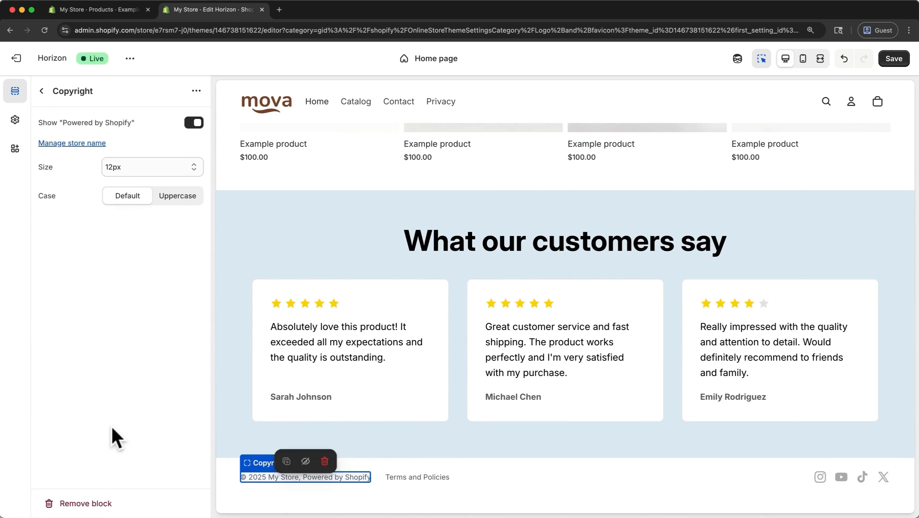
{"action": "left_click", "coordinate": [194, 123]}
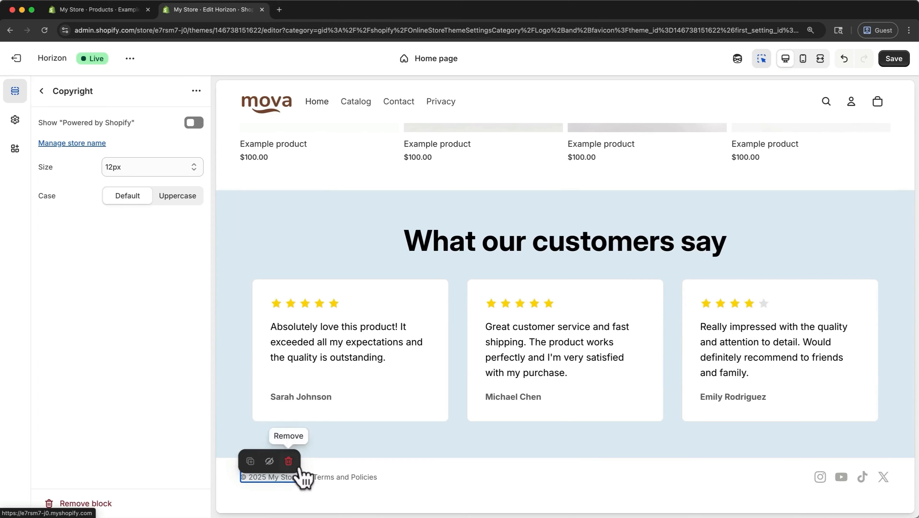
{"action": "left_click", "coordinate": [894, 60]}
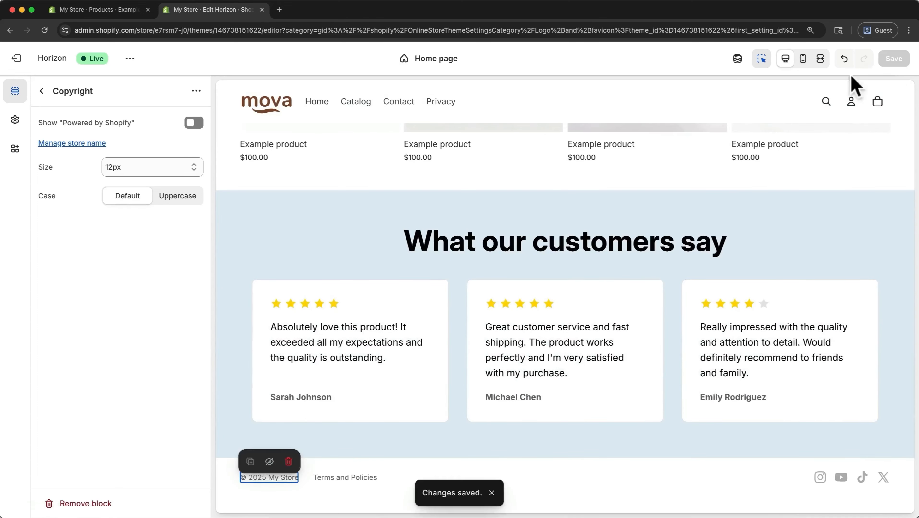
Change the store name to Mova in the store profile and save it
{"action": "left_click", "coordinate": [102, 144]}
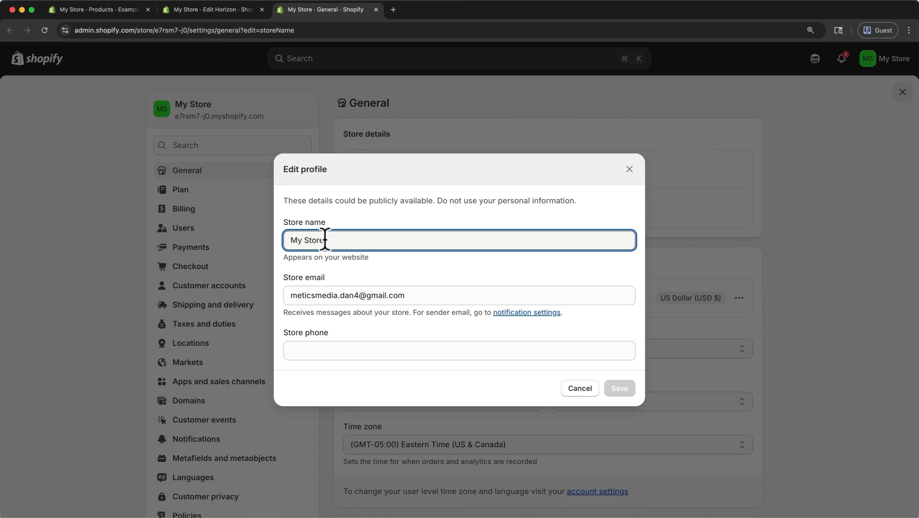
{"action": "triple_click", "coordinate": [336, 240]}
{"action": "type", "text": "Mova"}
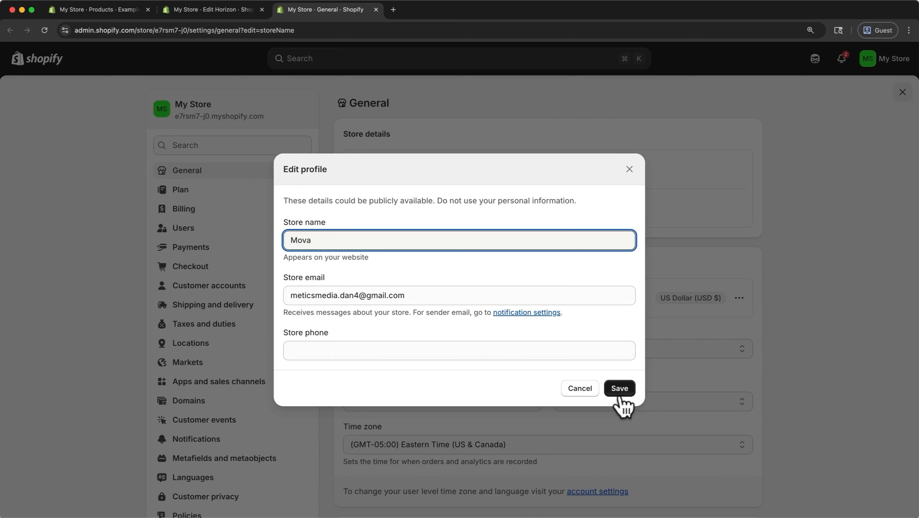
{"action": "left_click", "coordinate": [629, 394]}
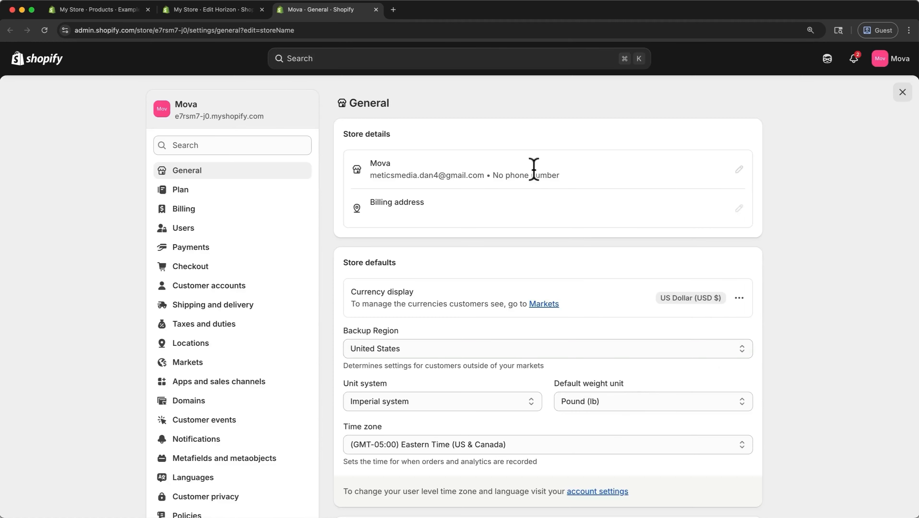
Close the store settings and reload the theme editor to check the store name in the footer's copyright line
{"action": "left_click", "coordinate": [376, 9]}
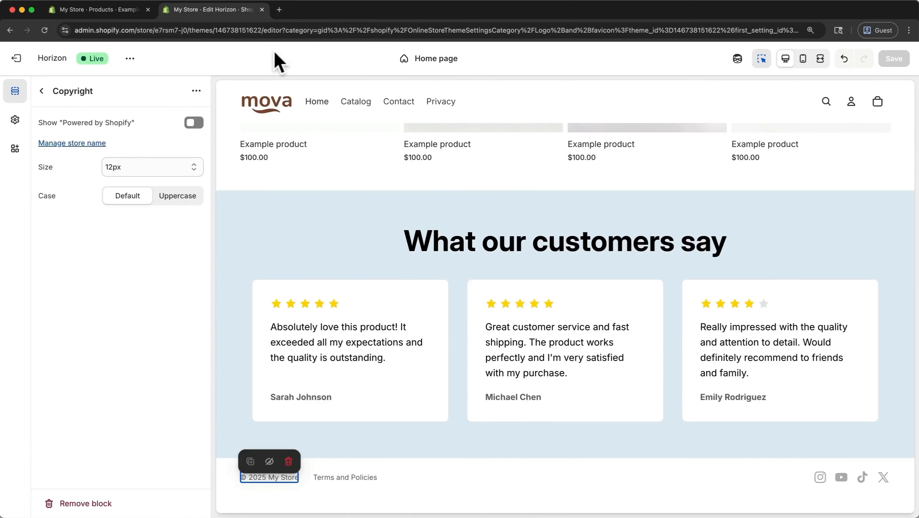
{"action": "left_click", "coordinate": [44, 30]}
{"action": "scroll", "coordinate": [252, 240], "scroll_direction": "down", "scroll_amount": 7}
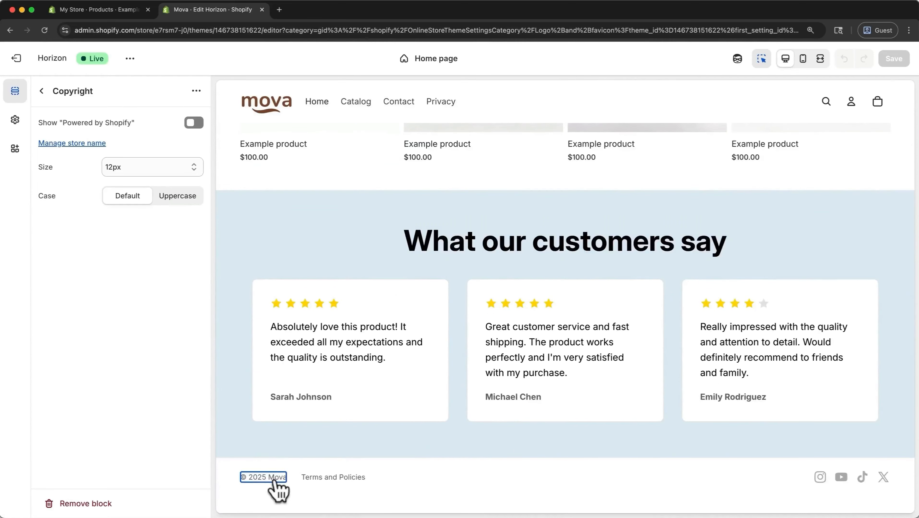
{"action": "mouse_move", "coordinate": [274, 480]}
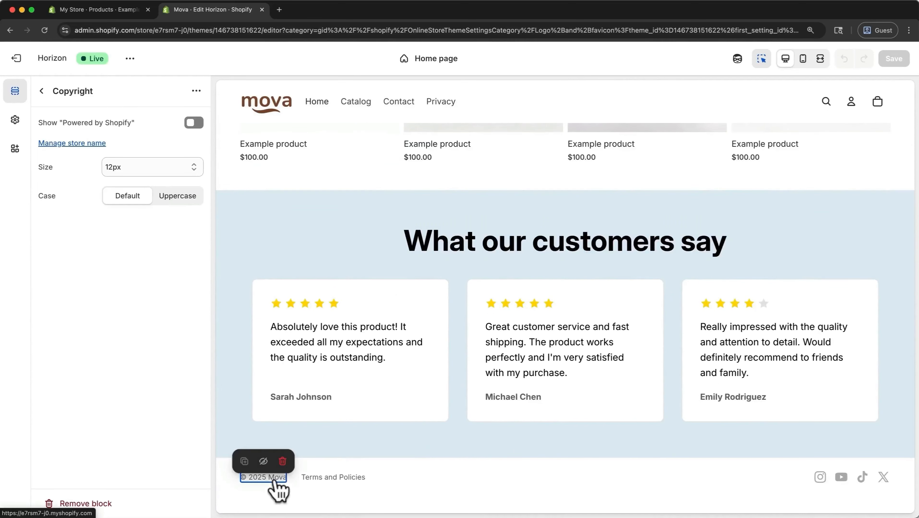
Look at the settings of the footer's Policy links block and return to the section list
{"action": "left_click", "coordinate": [41, 91]}
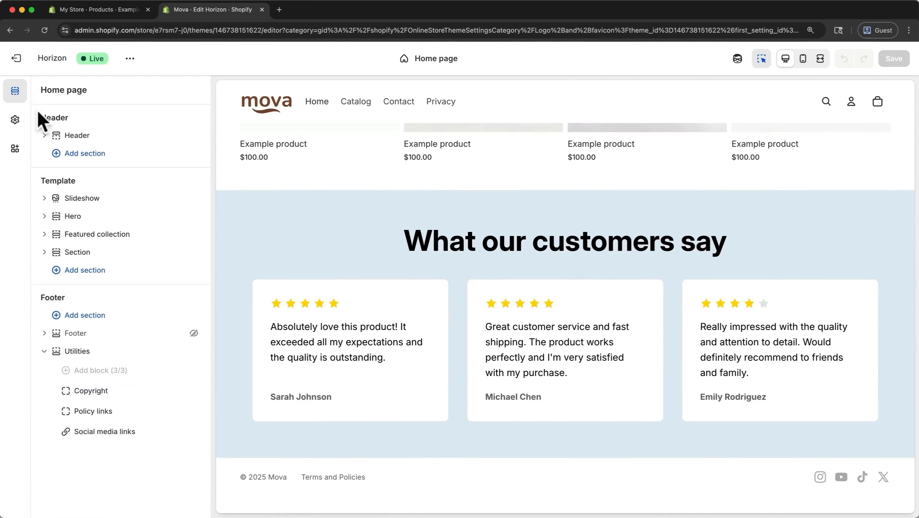
{"action": "left_click", "coordinate": [104, 413]}
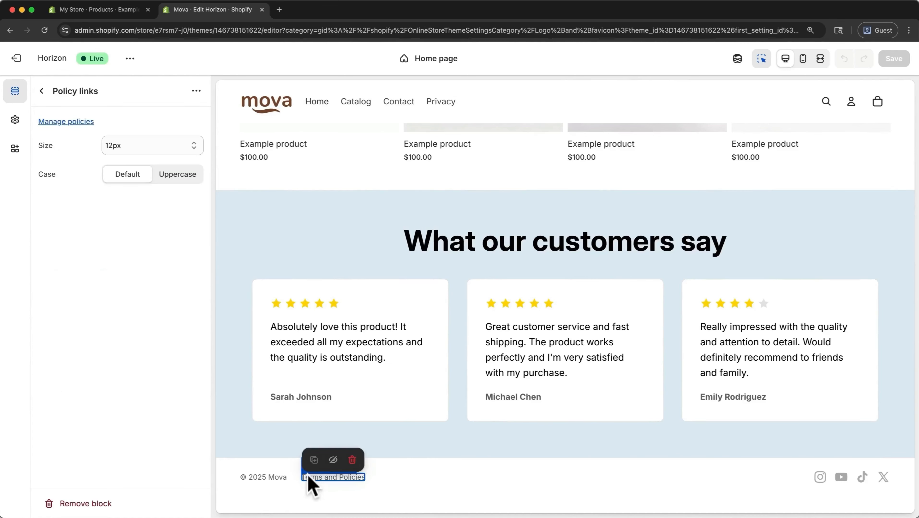
{"action": "left_click", "coordinate": [41, 90]}
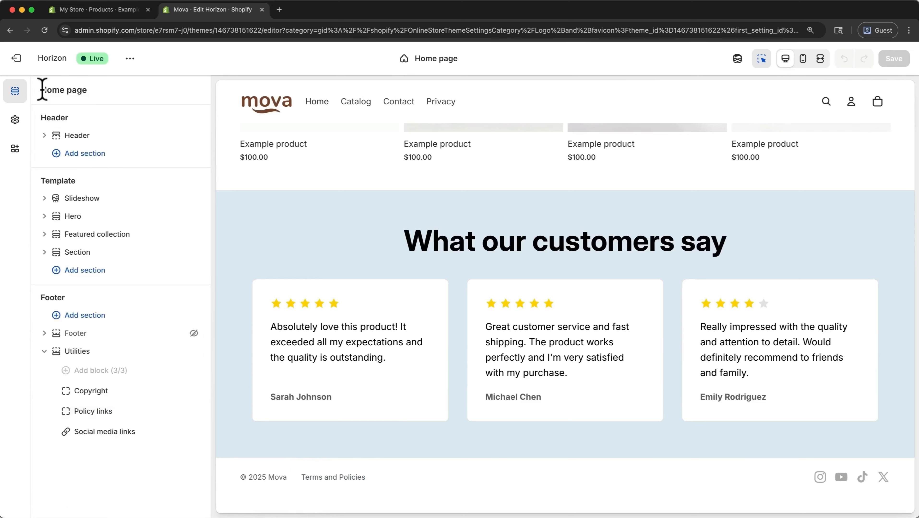
Remove the X (Twitter) link from the footer's Social media links block and save the theme
{"action": "left_click", "coordinate": [96, 433]}
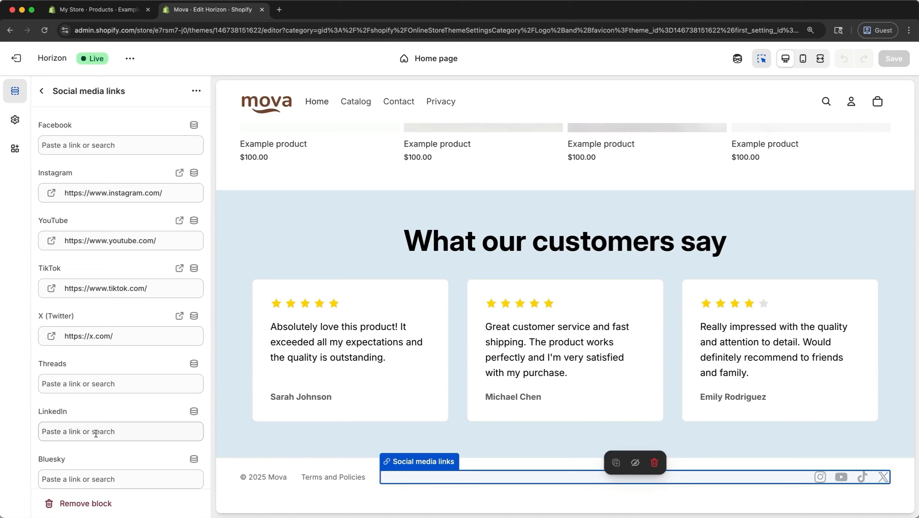
{"action": "left_click", "coordinate": [138, 336]}
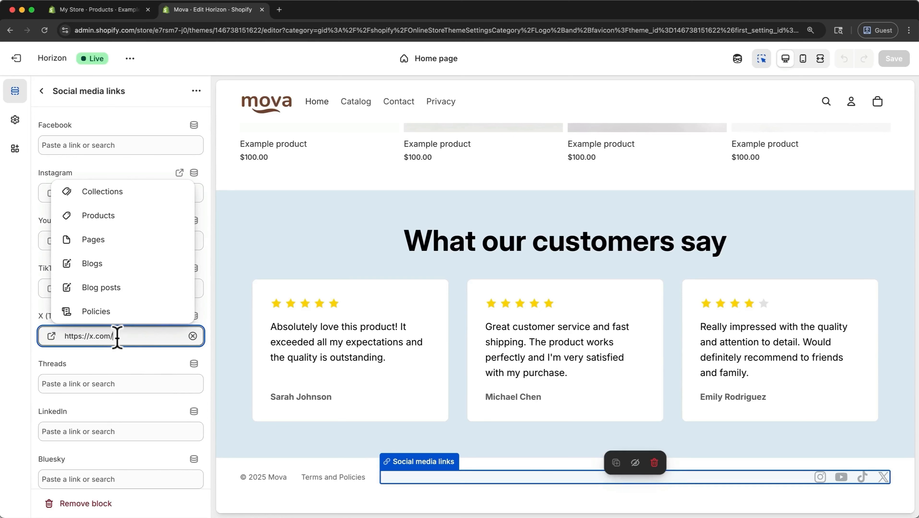
{"action": "left_click", "coordinate": [193, 336]}
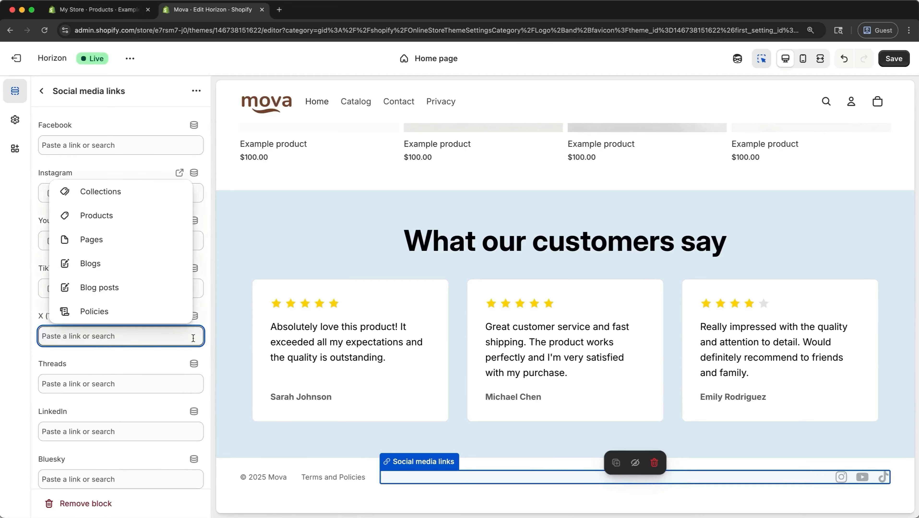
{"action": "left_click", "coordinate": [905, 58]}
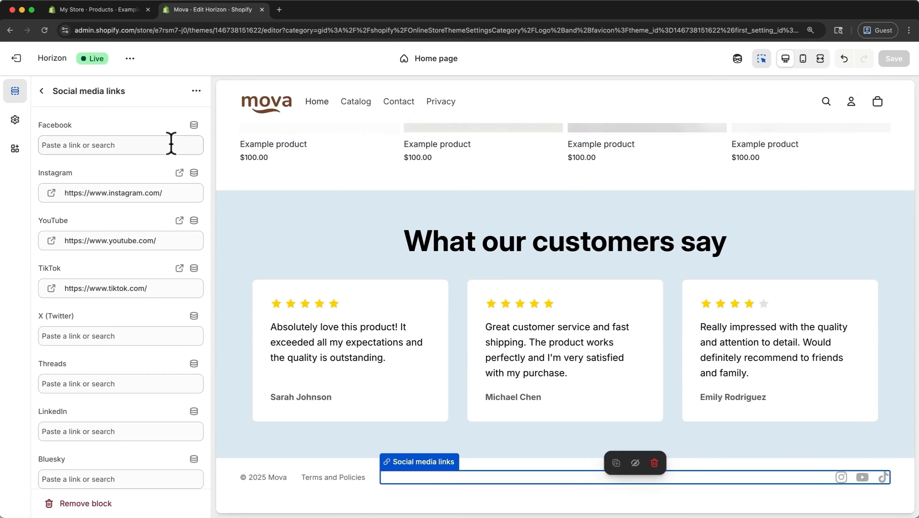
Upload mova_black.png as the store's favicon in the theme settings and save the theme
{"action": "left_click", "coordinate": [14, 120]}
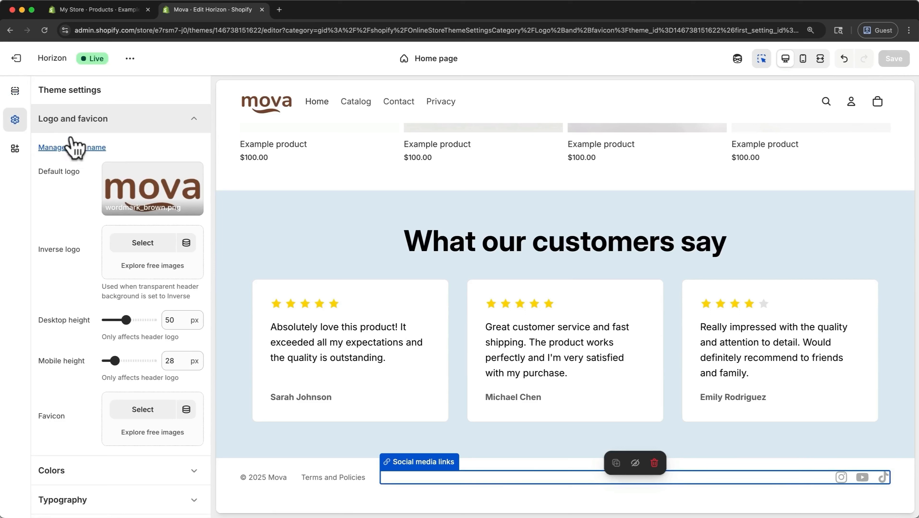
{"action": "left_click", "coordinate": [134, 409]}
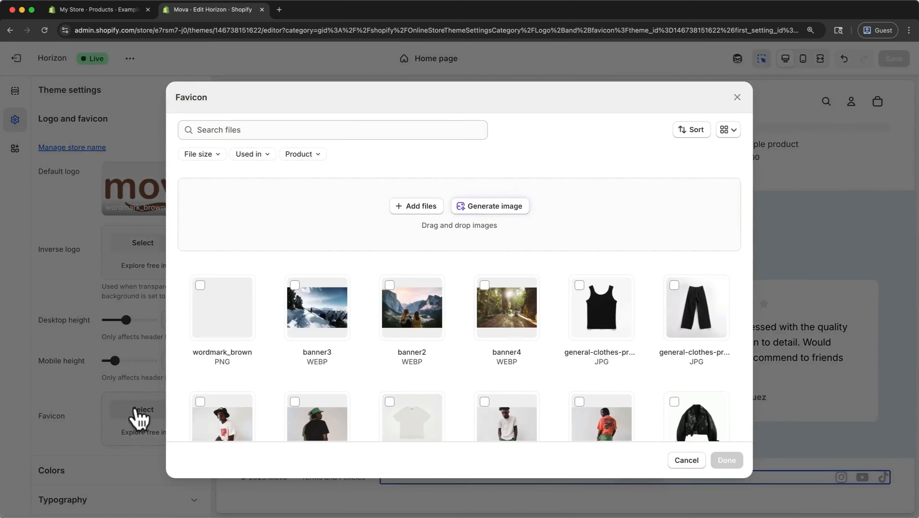
{"action": "left_click", "coordinate": [403, 205]}
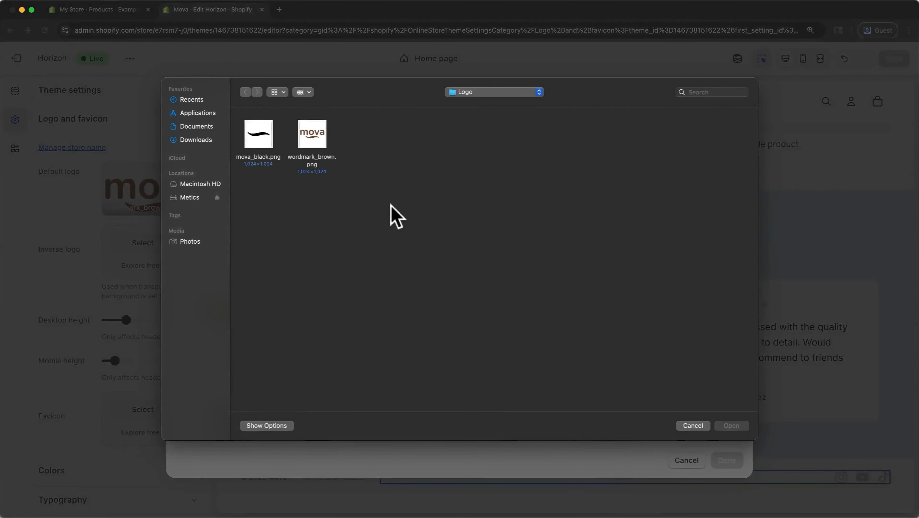
{"action": "left_click", "coordinate": [255, 145]}
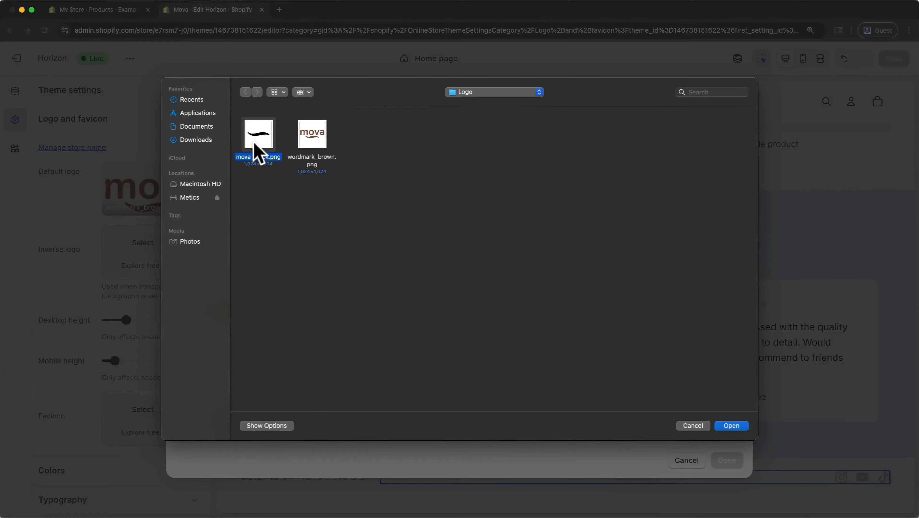
{"action": "left_click", "coordinate": [725, 426]}
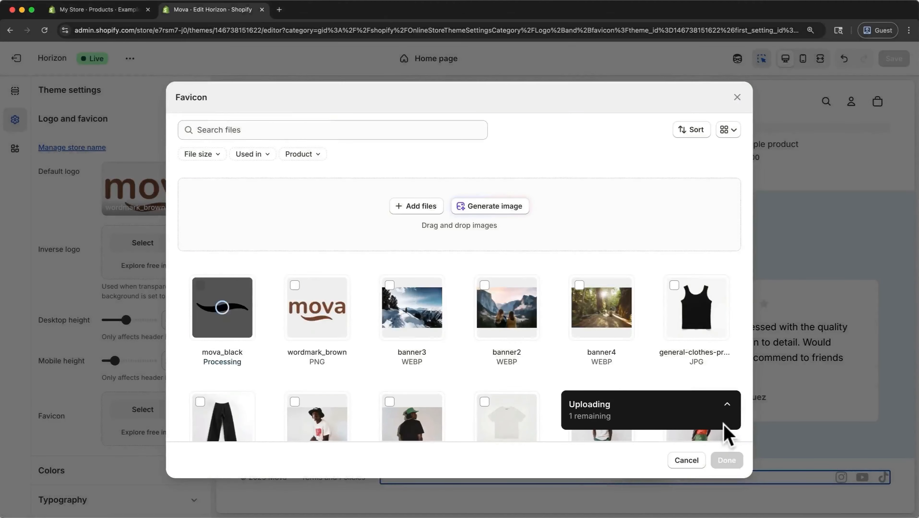
{"action": "left_click", "coordinate": [727, 460]}
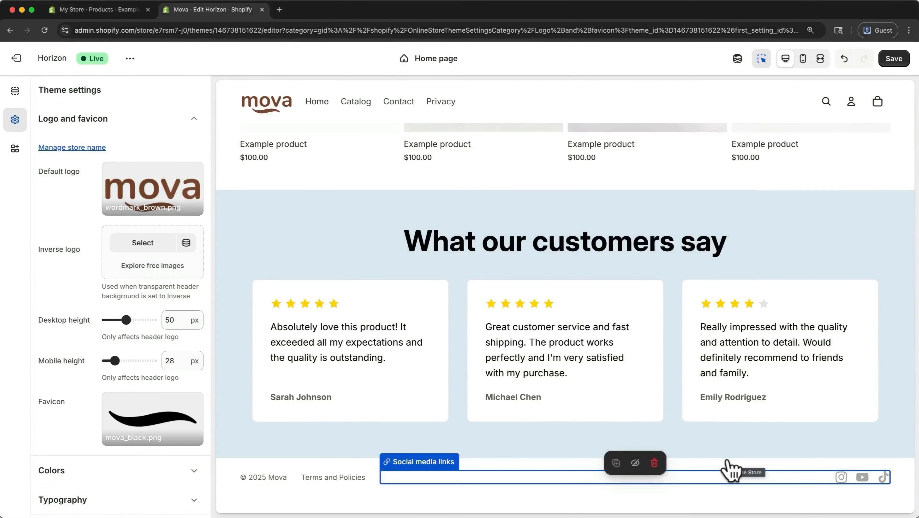
{"action": "left_click", "coordinate": [896, 59]}
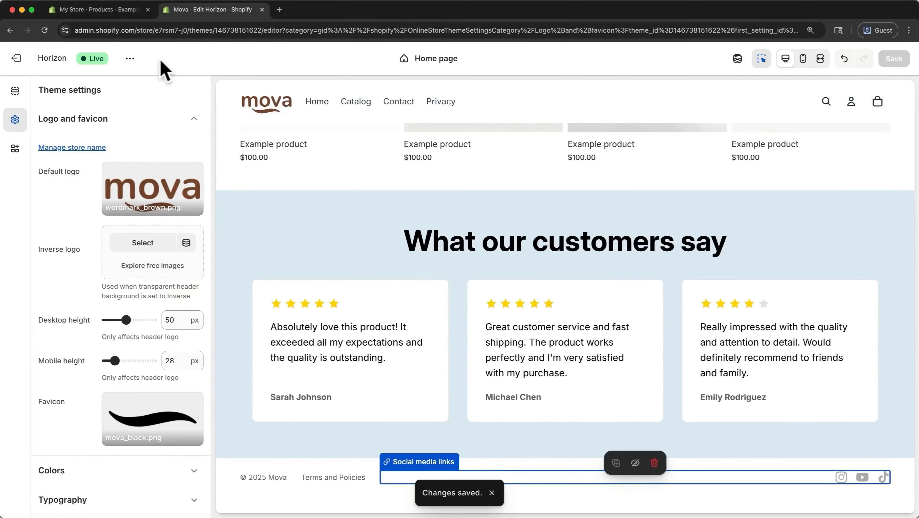
View the storefront in a separate tab to check the favicon, and return to the theme editor
{"action": "left_click", "coordinate": [134, 62]}
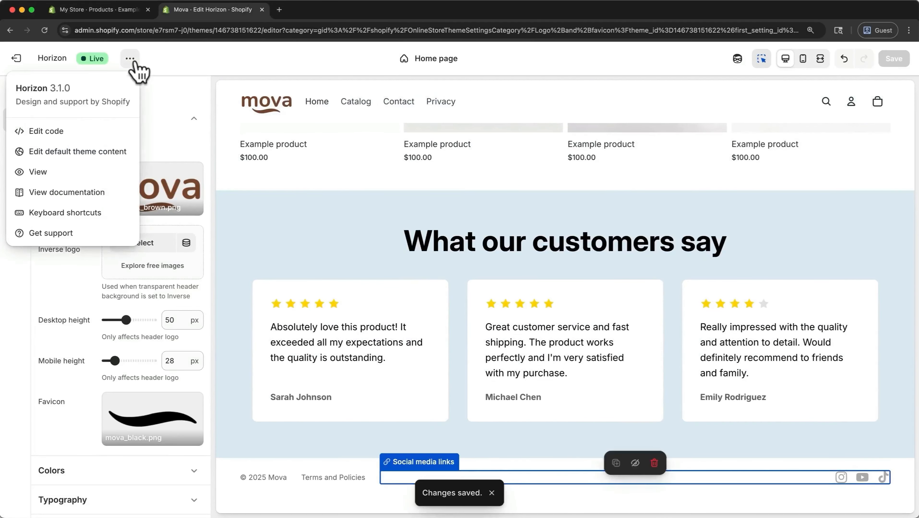
{"action": "left_click", "coordinate": [84, 173]}
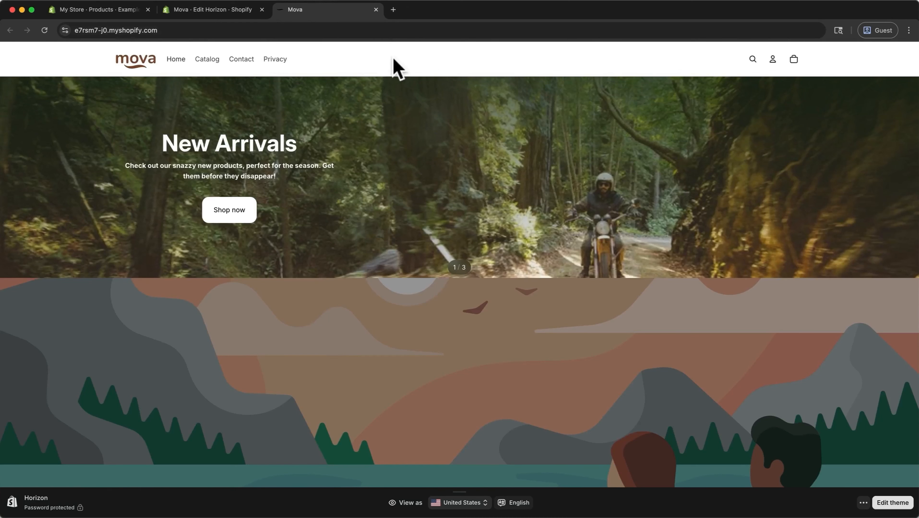
{"action": "left_click", "coordinate": [375, 10]}
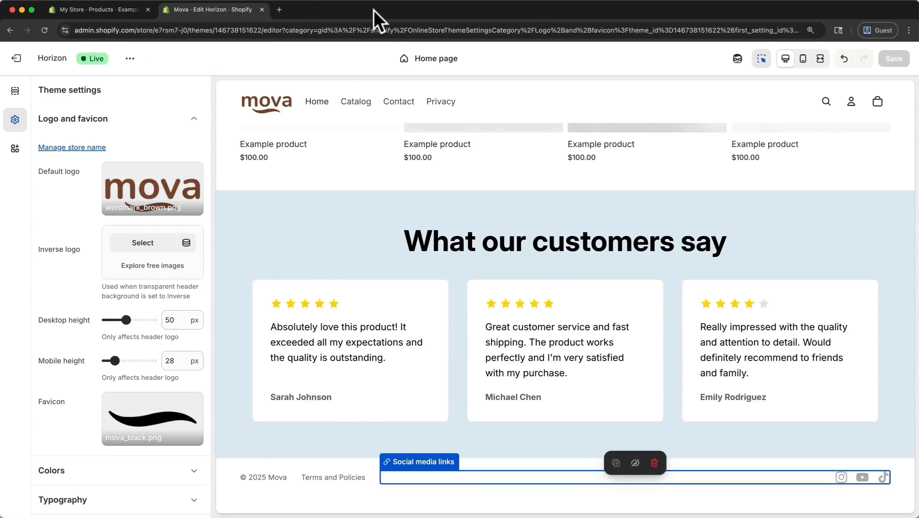
Try #E1F5E6 as the background color of color Scheme 4 and undo the change
{"action": "left_click", "coordinate": [202, 124]}
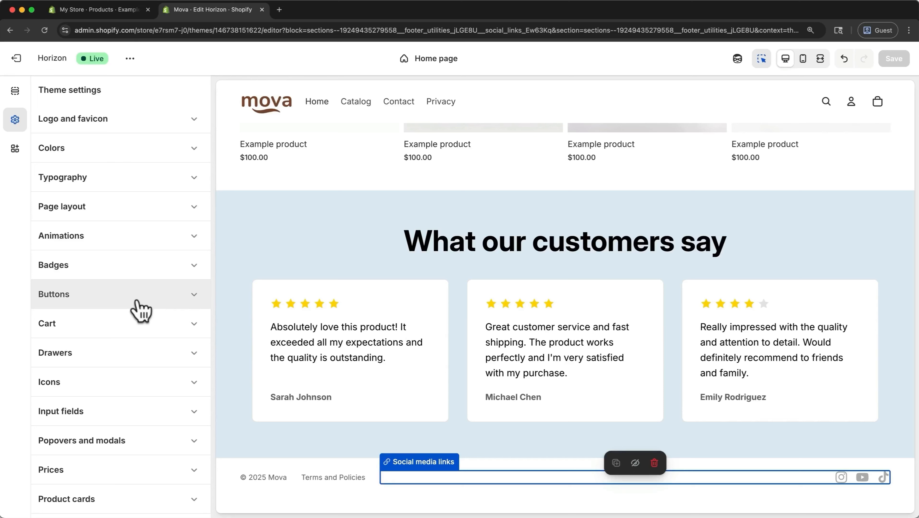
{"action": "left_click", "coordinate": [198, 156]}
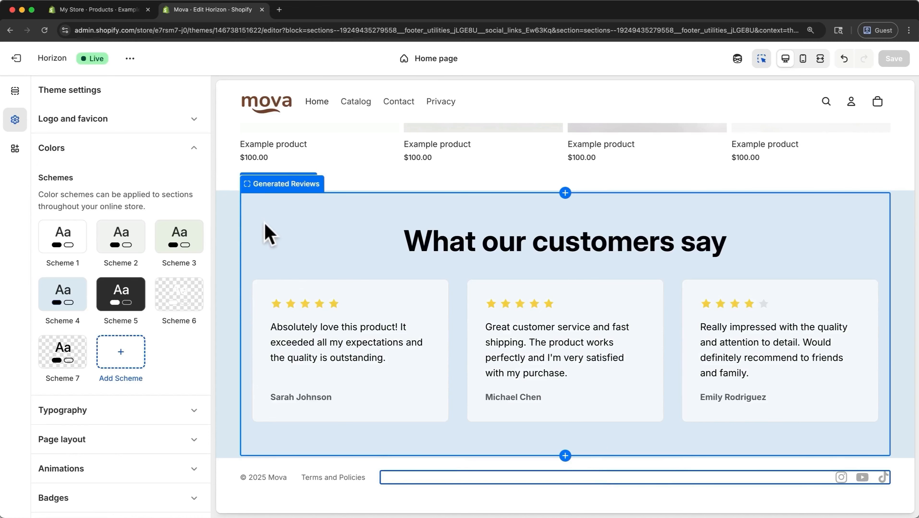
{"action": "left_click", "coordinate": [76, 307]}
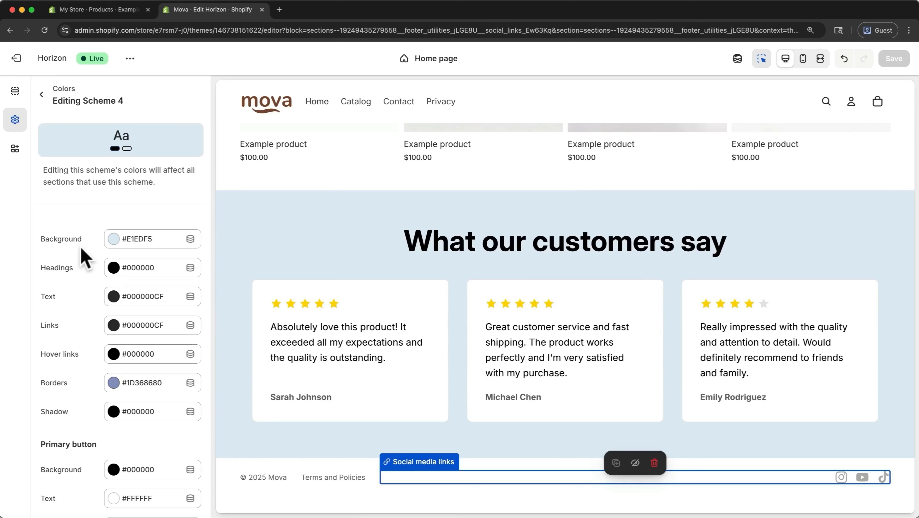
{"action": "left_click", "coordinate": [134, 240]}
{"action": "left_click_drag", "start_coordinate": [201, 311], "coordinate": [200, 295]}
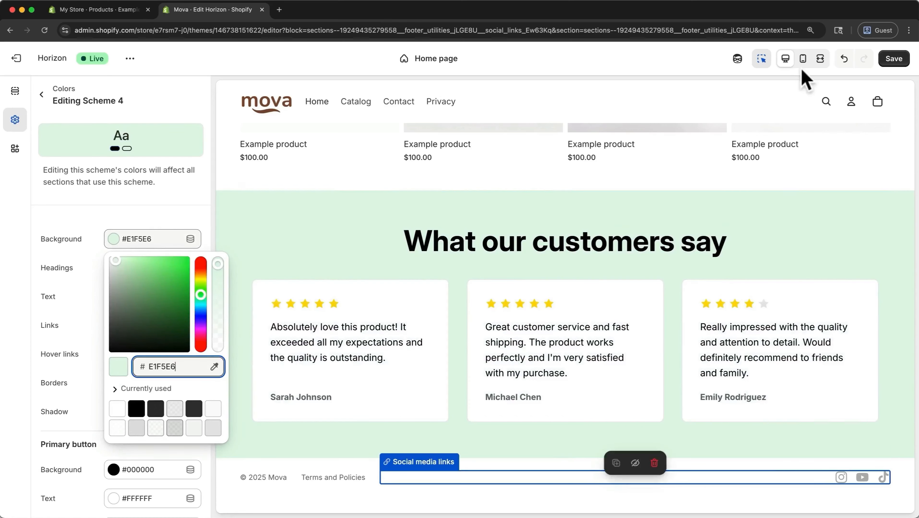
{"action": "left_click", "coordinate": [840, 64]}
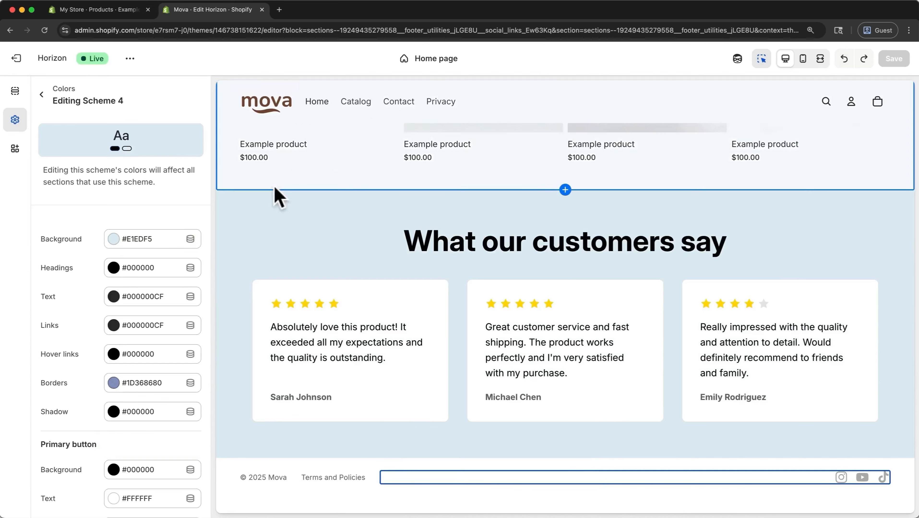
{"action": "left_click", "coordinate": [40, 102]}
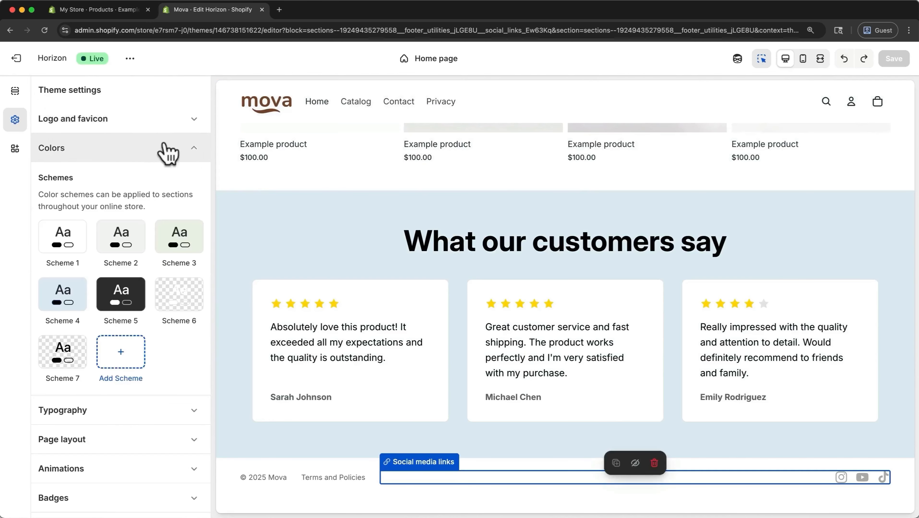
Try SF Mono as the heading font in the theme's typography settings and cancel the change
{"action": "left_click", "coordinate": [196, 149]}
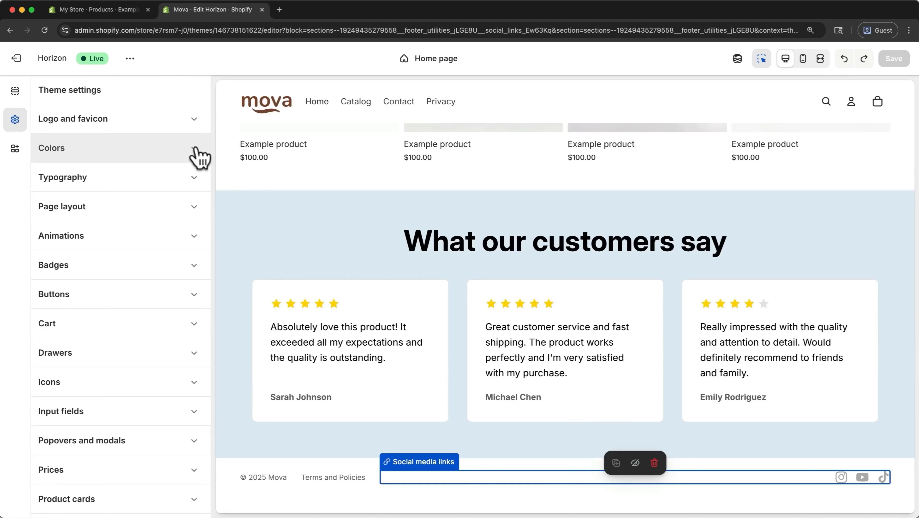
{"action": "left_click", "coordinate": [198, 179]}
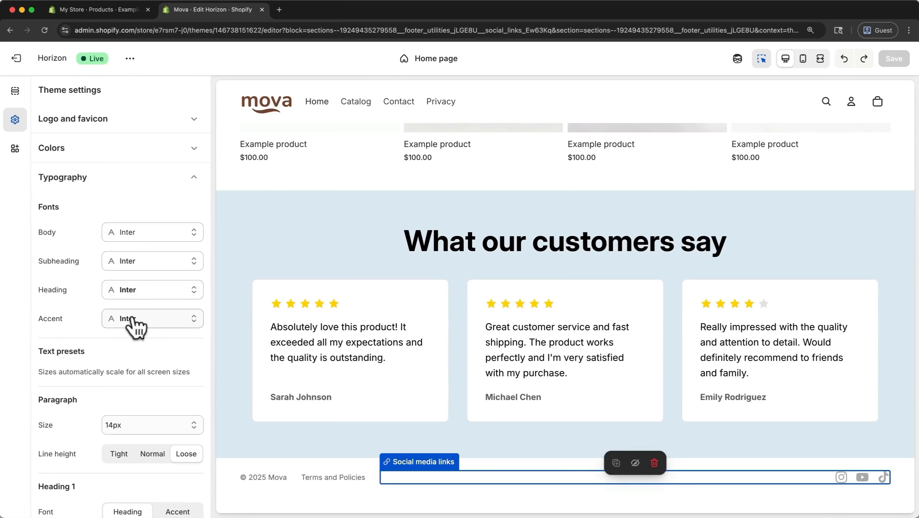
{"action": "scroll", "coordinate": [314, 246], "scroll_direction": "up", "scroll_amount": 10}
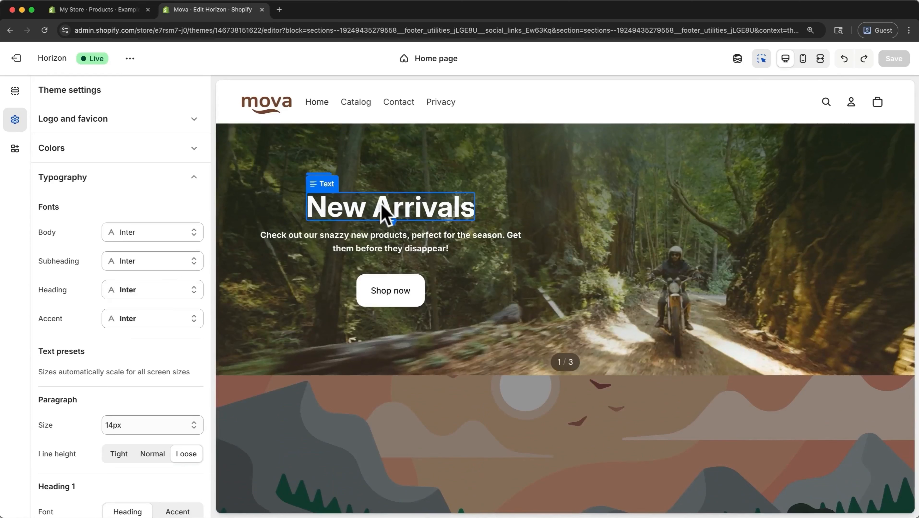
{"action": "left_click", "coordinate": [199, 292]}
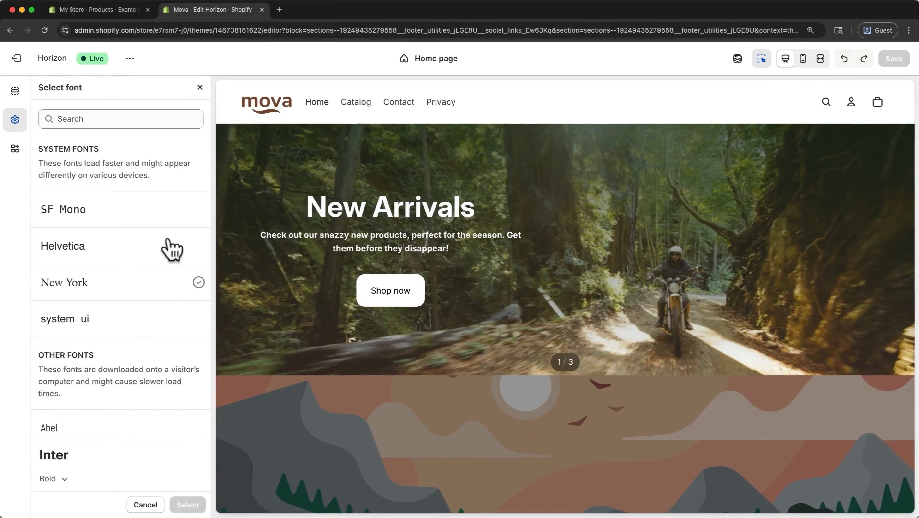
{"action": "left_click", "coordinate": [154, 209]}
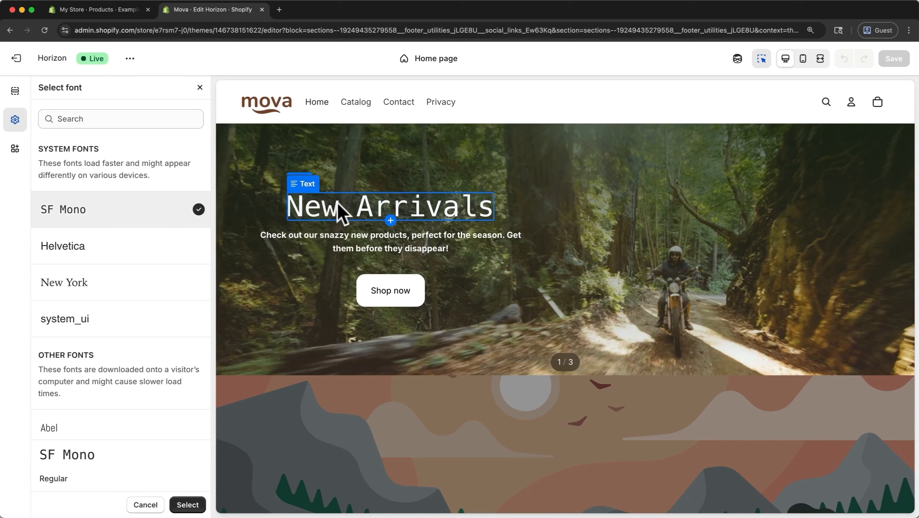
{"action": "left_click", "coordinate": [144, 505]}
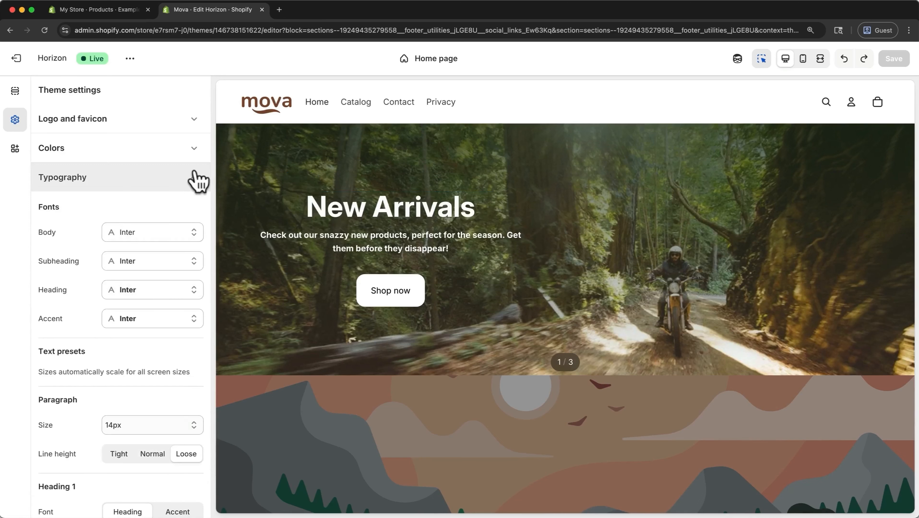
Set the primary button's corner radius to 11 px in the theme's button settings and save the theme
{"action": "left_click", "coordinate": [197, 179]}
{"action": "left_click", "coordinate": [195, 301]}
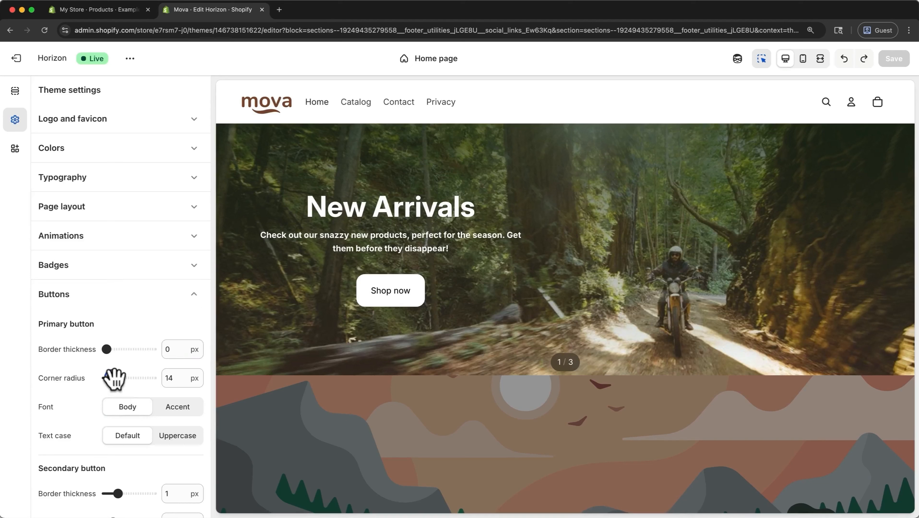
{"action": "left_click_drag", "start_coordinate": [113, 378], "coordinate": [112, 378]}
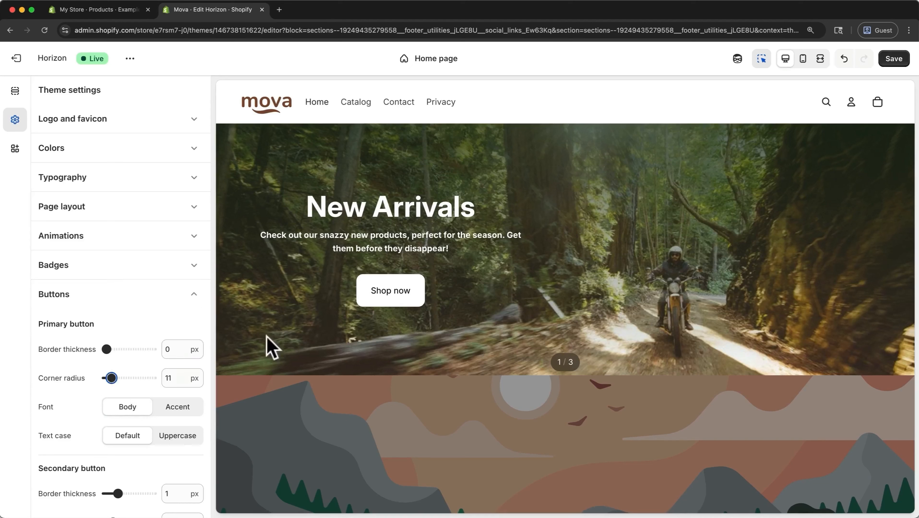
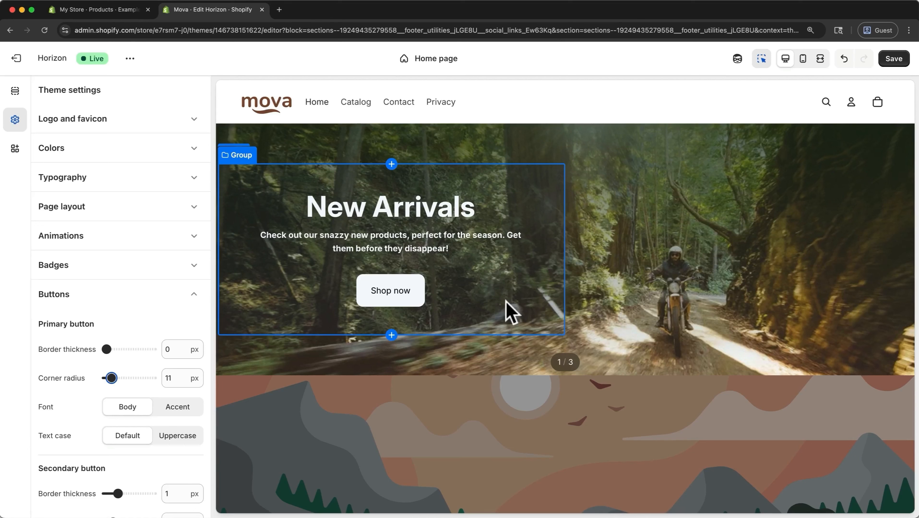
{"action": "left_click", "coordinate": [891, 59]}
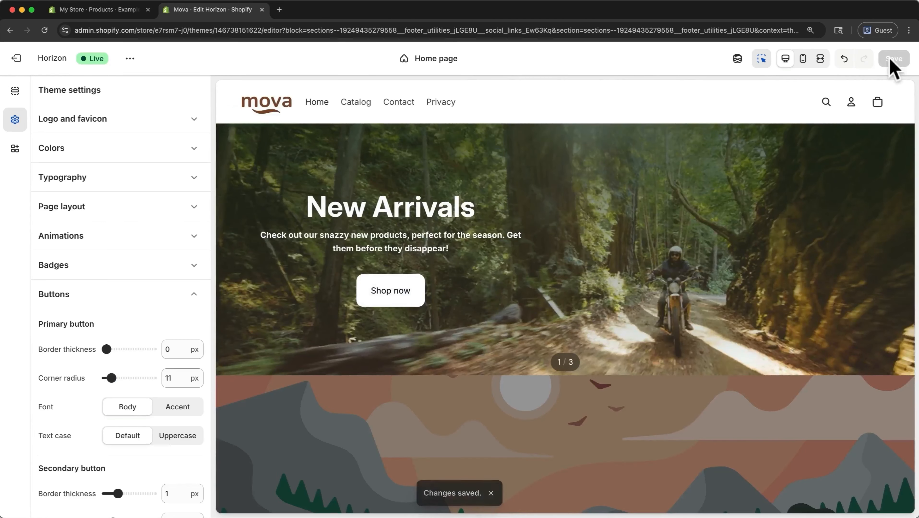
Preview the home page in the mobile layout down to the customer reviews, and return to the desktop layout
{"action": "left_click", "coordinate": [802, 58]}
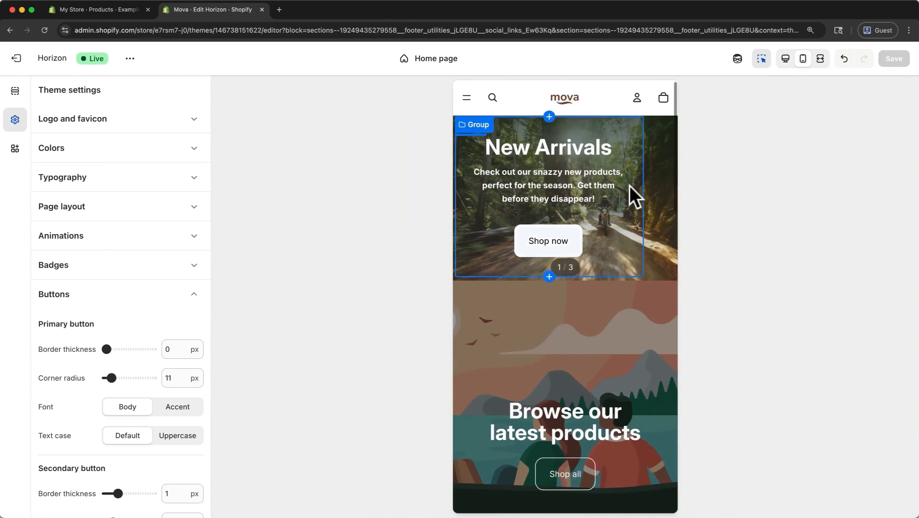
{"action": "scroll", "coordinate": [632, 196], "scroll_direction": "down", "scroll_amount": 10}
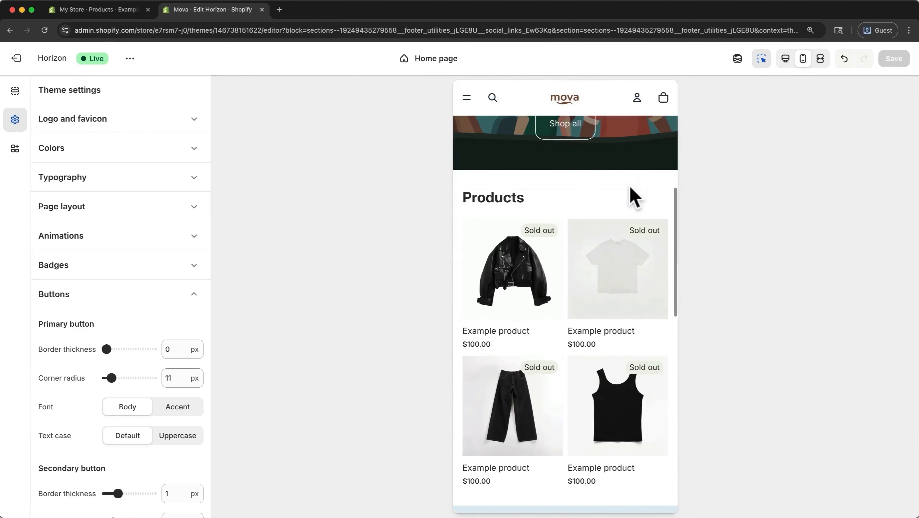
{"action": "scroll", "coordinate": [632, 197], "scroll_direction": "down", "scroll_amount": 10}
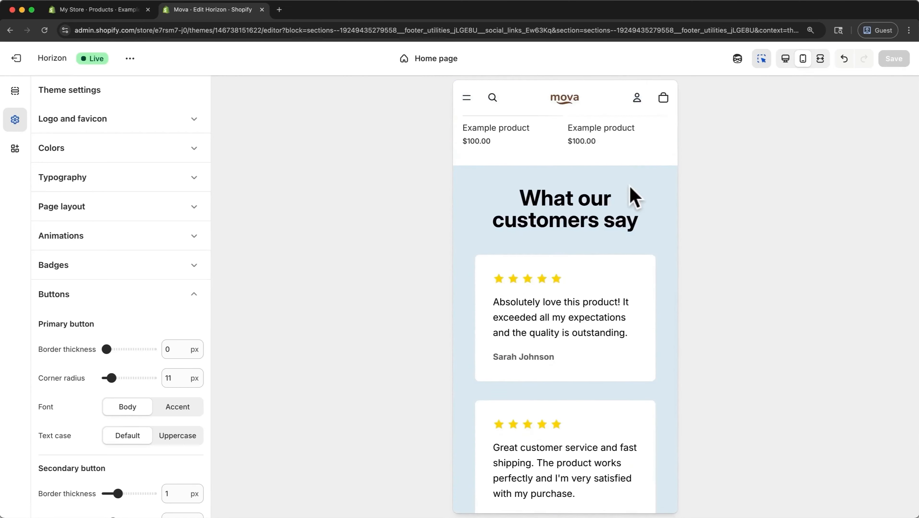
{"action": "scroll", "coordinate": [632, 197], "scroll_direction": "up", "scroll_amount": 15}
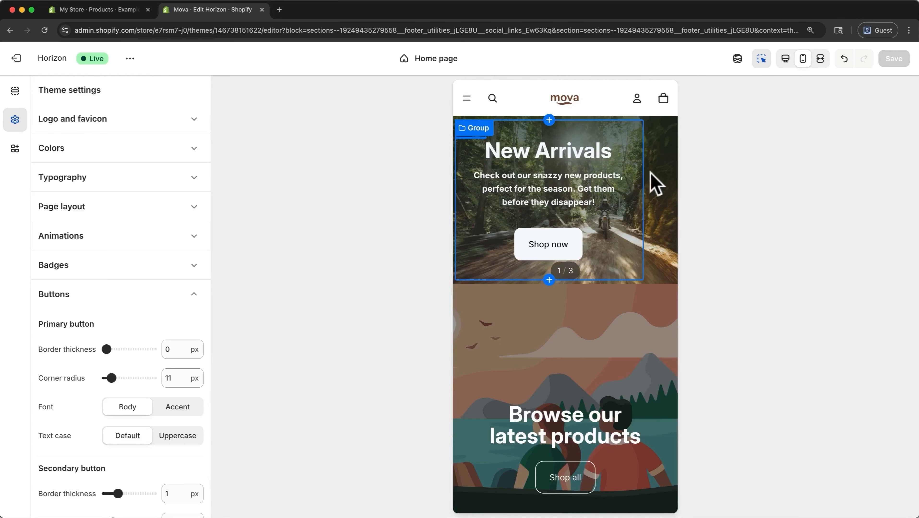
{"action": "left_click", "coordinate": [785, 59]}
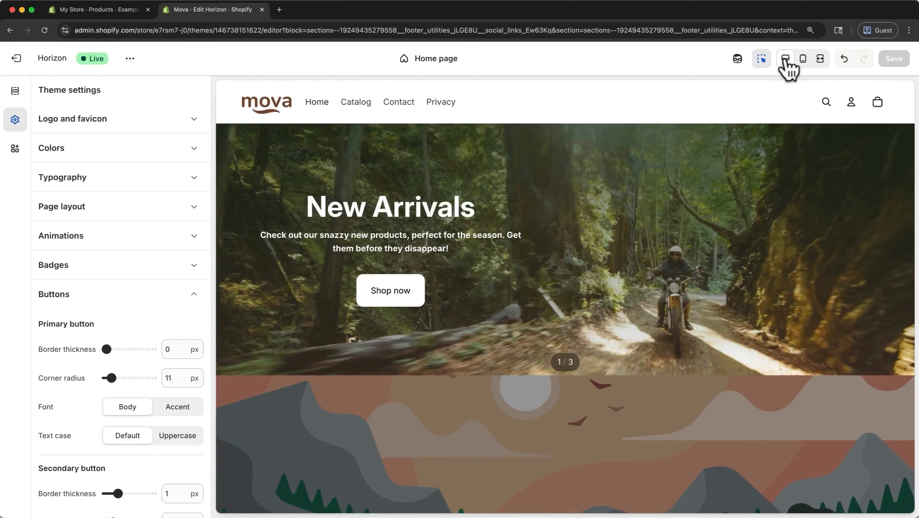
Switch to the Shopify admin and start adding a new product from the product list
{"action": "left_click", "coordinate": [120, 11]}
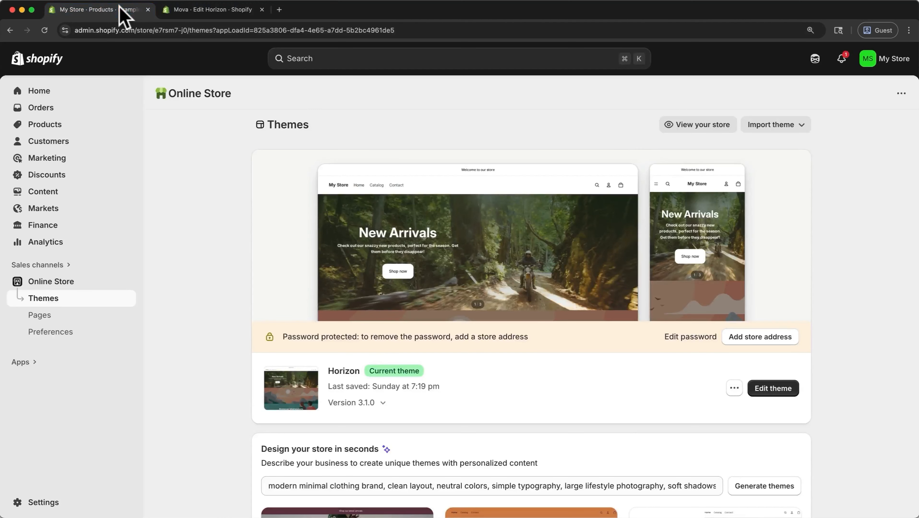
{"action": "left_click", "coordinate": [69, 128]}
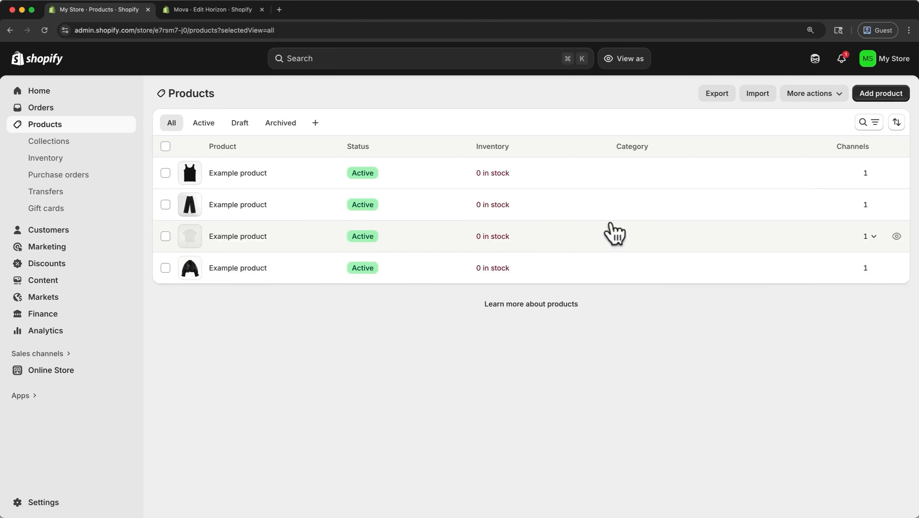
{"action": "left_click", "coordinate": [855, 98]}
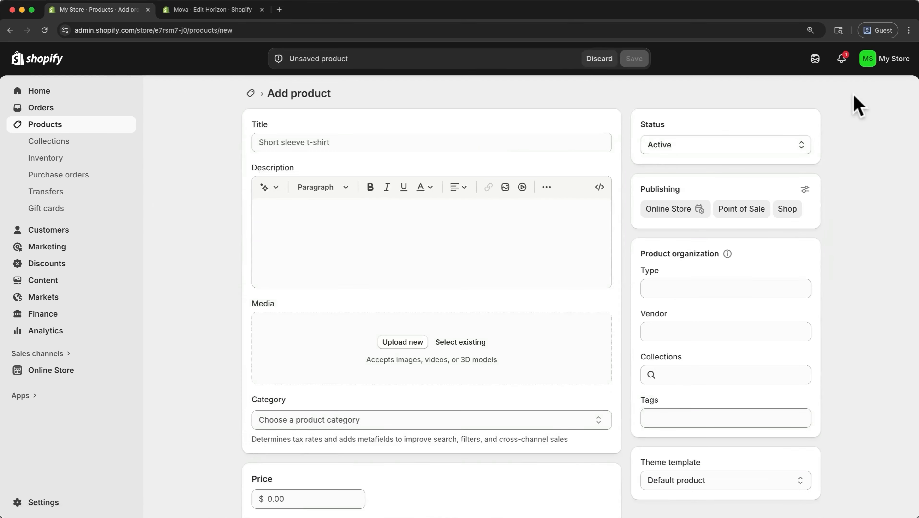
Title the product Classic Button Down and enter the description of the short-sleeve, plus-sign-pattern shirt with its bulleted features
{"action": "left_click", "coordinate": [598, 142]}
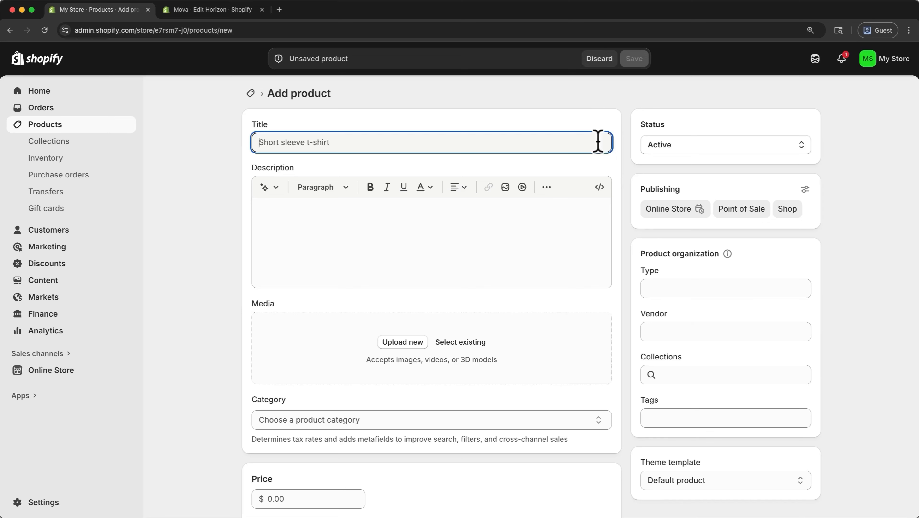
{"action": "type", "text": "Classic Button Down"}
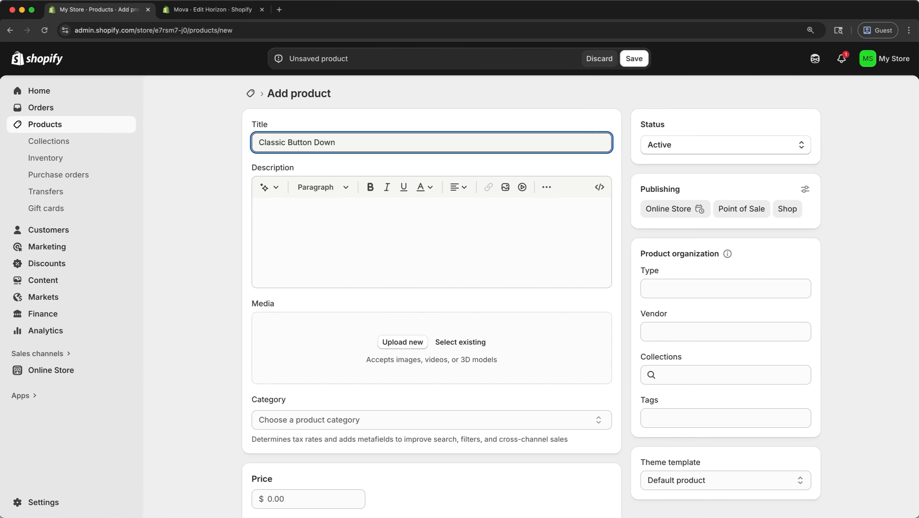
{"action": "left_click", "coordinate": [589, 219]}
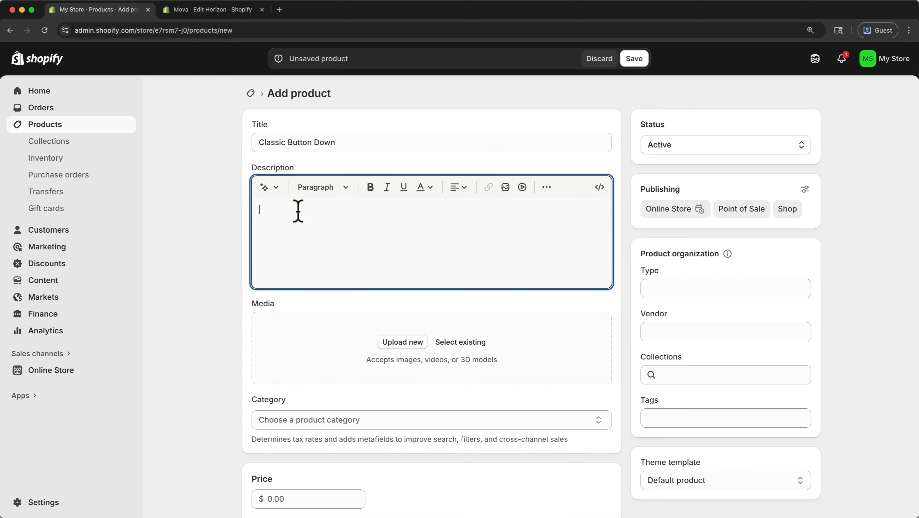
{"action": "type", "text": "Like your well-worn pair of jeans in short-sleeve button down form. Features an understated plus-sign pattern. All-over print&nbsp; Full button down placket and collar&nbsp; Front left patch pocket&nbsp; Natural corozo buttons throughout&nbsp; Curved hemline"}
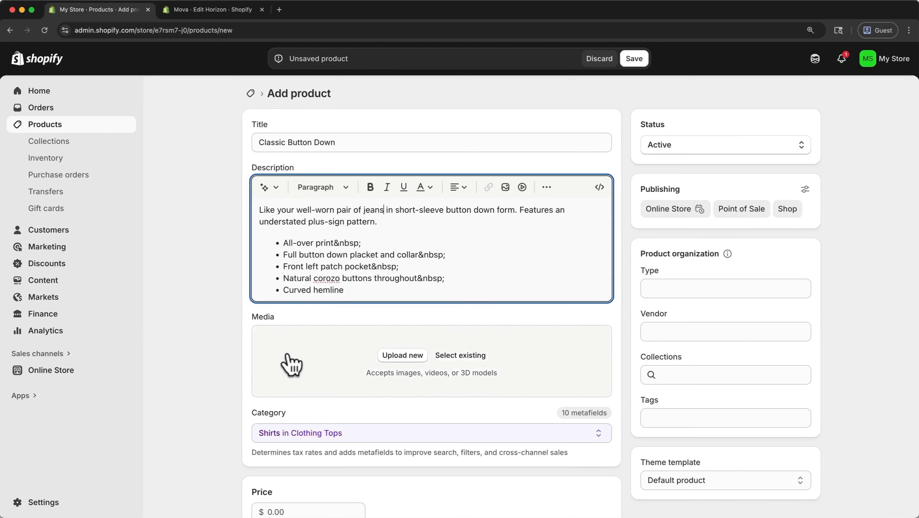
Upload p1_image1.webp, p1_image2.webp and p1_image3.webp as the product's media
{"action": "left_click", "coordinate": [386, 356]}
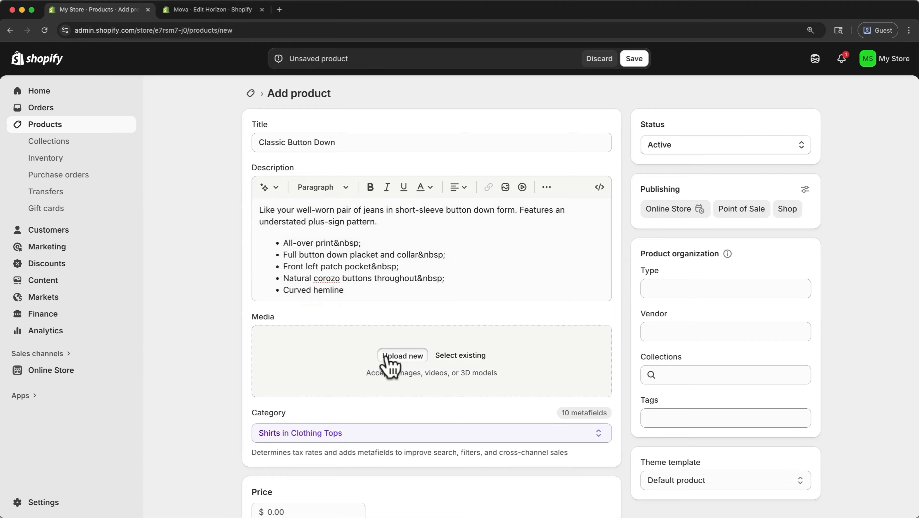
{"action": "left_click", "coordinate": [377, 137]}
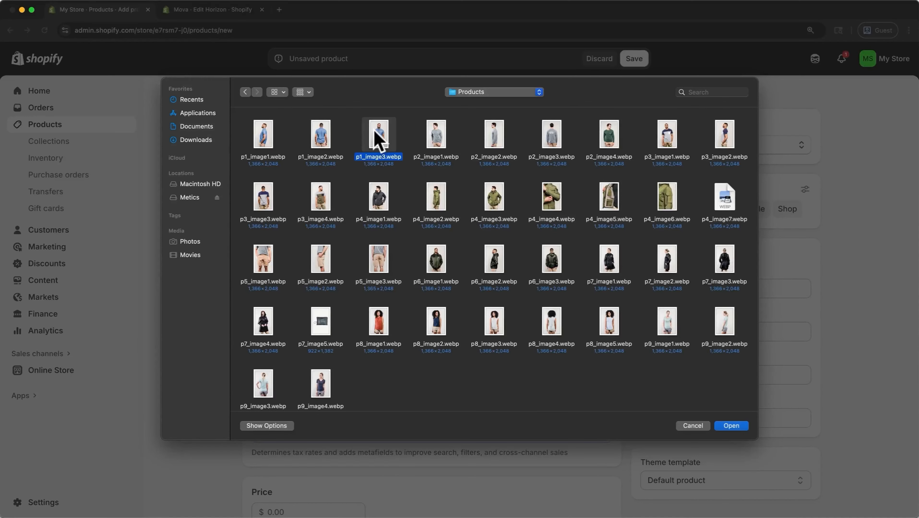
{"action": "left_click", "coordinate": [321, 137], "text": "super"}
{"action": "left_click", "coordinate": [272, 130], "text": "super"}
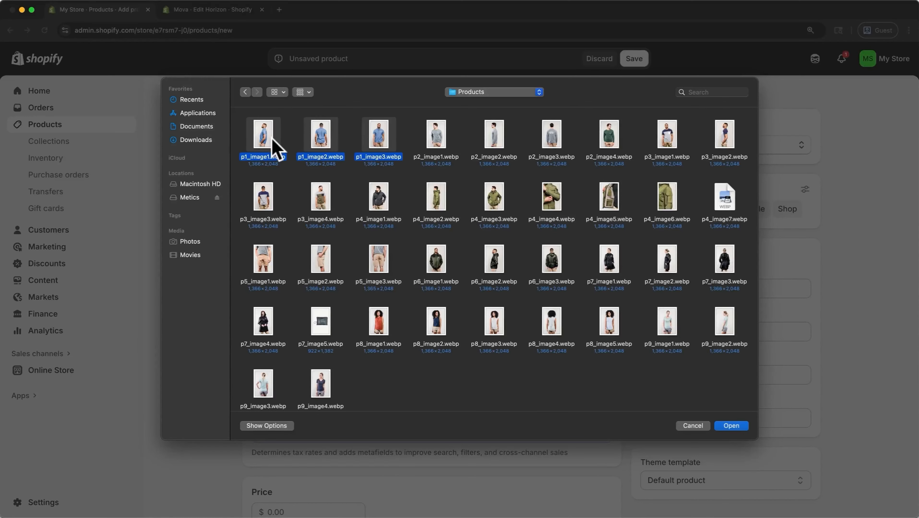
{"action": "left_click", "coordinate": [725, 424]}
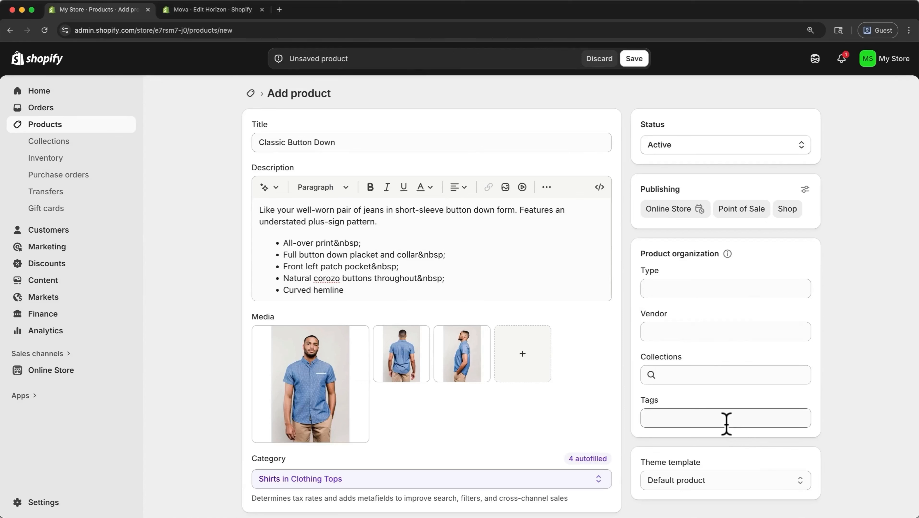
Look at the category options for the product and close them without choosing one
{"action": "left_click", "coordinate": [527, 483]}
{"action": "left_click", "coordinate": [609, 419]}
Set the product's price to $52 and its compare-at price to $62
{"action": "scroll", "coordinate": [611, 424], "scroll_direction": "down", "scroll_amount": 7}
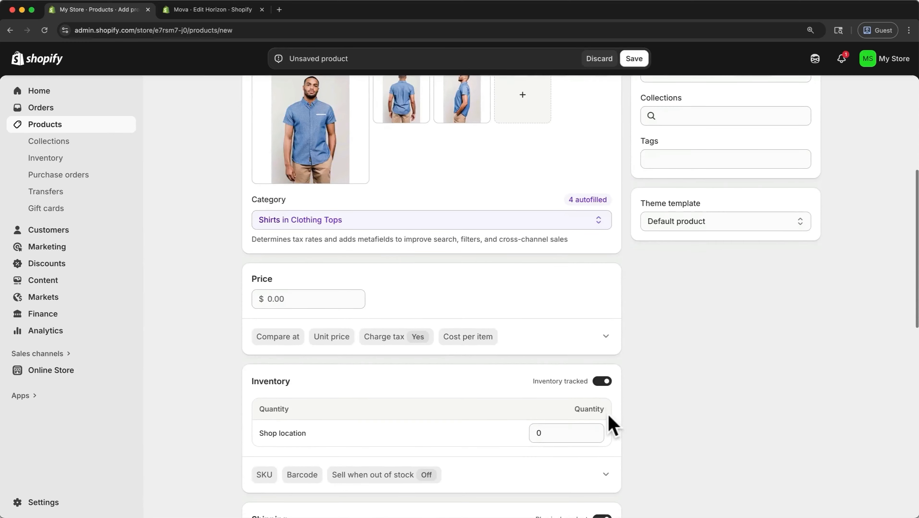
{"action": "left_click", "coordinate": [349, 301]}
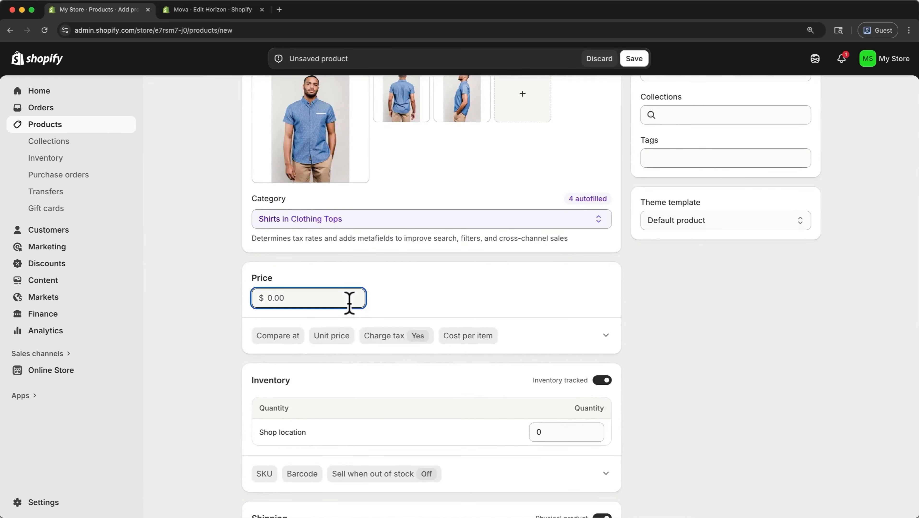
{"action": "type", "text": "52"}
{"action": "left_click", "coordinate": [608, 344]}
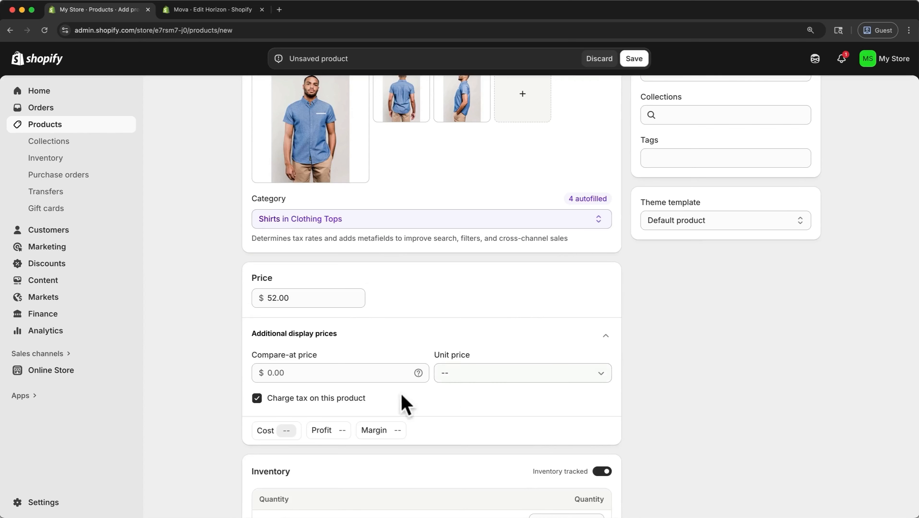
{"action": "left_click", "coordinate": [349, 376]}
{"action": "type", "text": "62"}
Check the unit price options, keep tax charged on the product and set its cost to $33
{"action": "left_click", "coordinate": [487, 372]}
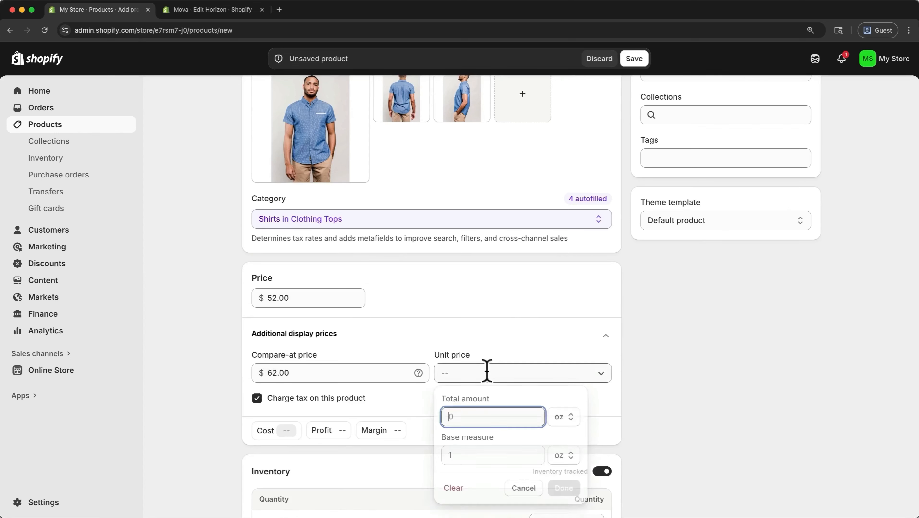
{"action": "left_click", "coordinate": [257, 399]}
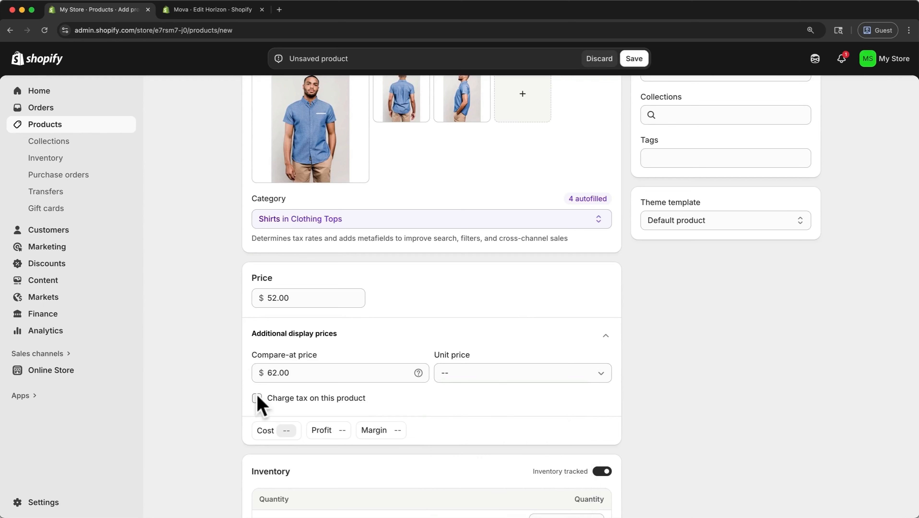
{"action": "left_click", "coordinate": [290, 431]}
{"action": "type", "text": "33"}
{"action": "left_click", "coordinate": [391, 404]}
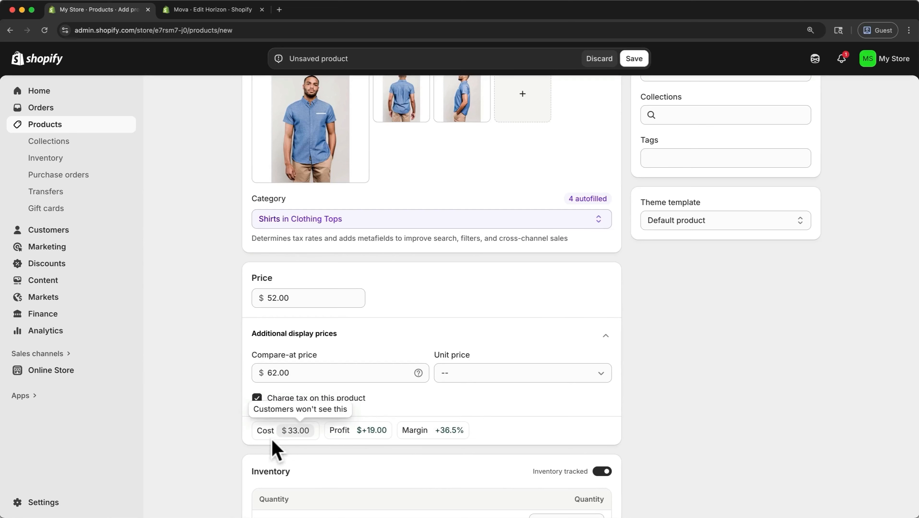
{"action": "mouse_move", "coordinate": [421, 436]}
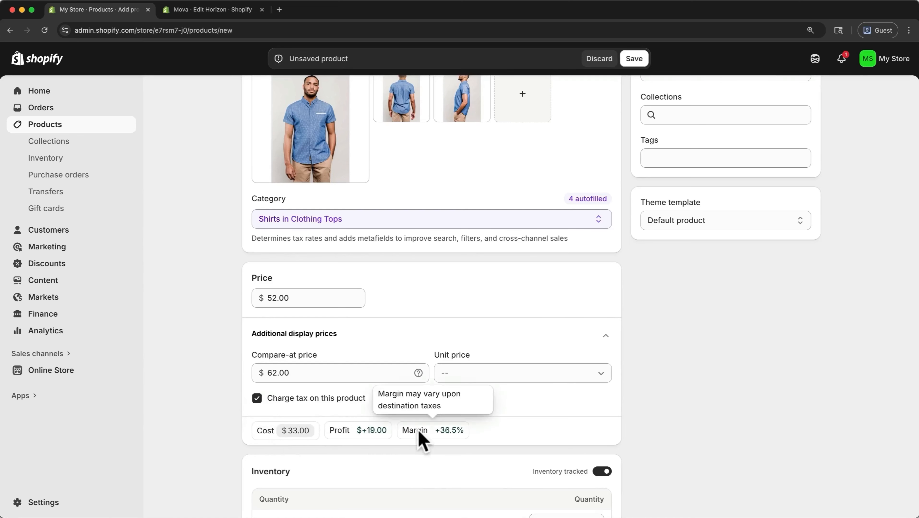
Switch inventory tracking off and back on, and expand the inventory's additional details for SKU and barcode
{"action": "scroll", "coordinate": [420, 436], "scroll_direction": "down", "scroll_amount": 5}
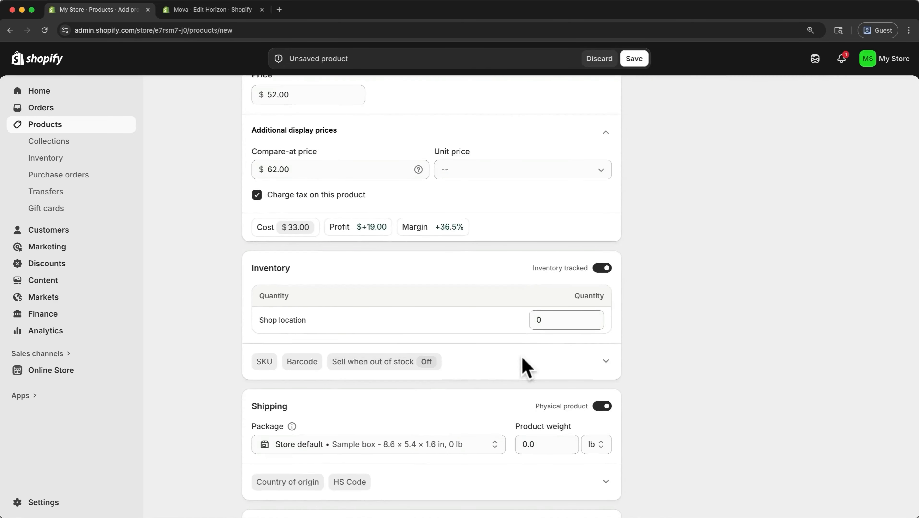
{"action": "left_click", "coordinate": [602, 269]}
{"action": "left_click", "coordinate": [602, 268]}
{"action": "left_click", "coordinate": [605, 362]}
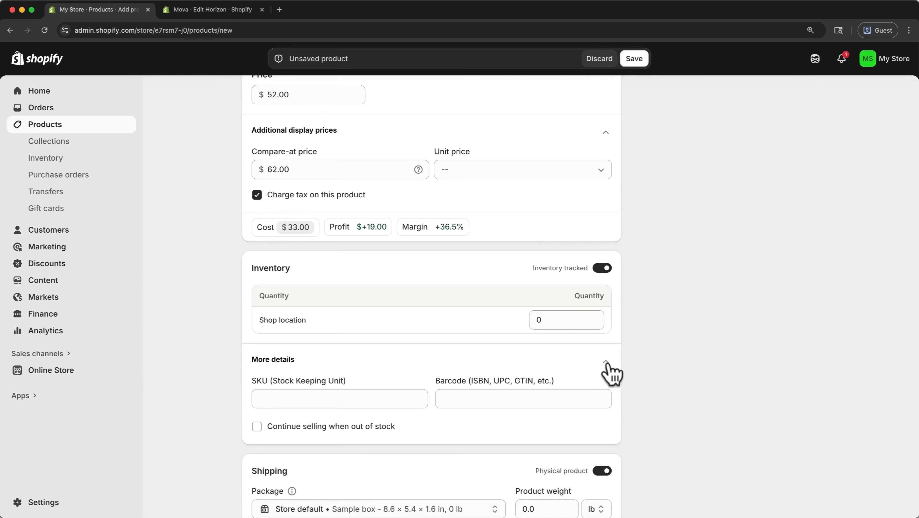
Switch the product's physical product setting off and back on, then expand and collapse its customs information
{"action": "scroll", "coordinate": [612, 373], "scroll_direction": "down", "scroll_amount": 5}
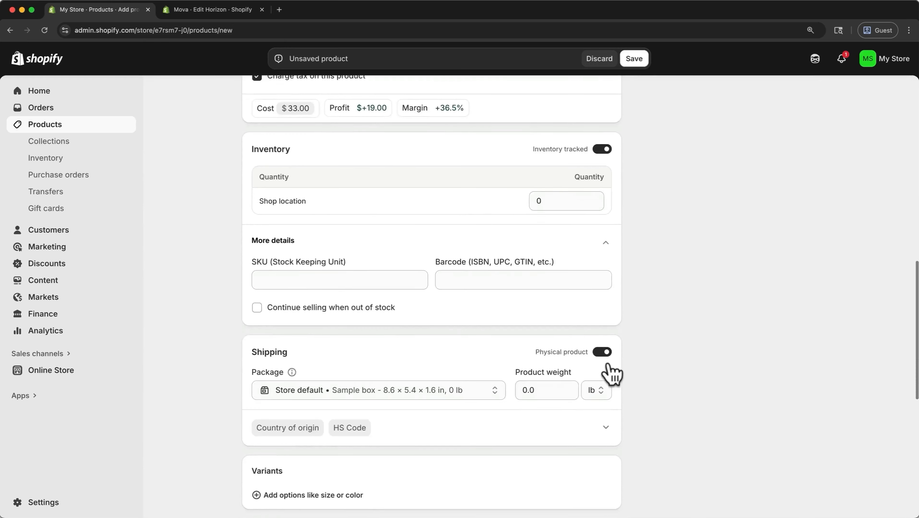
{"action": "left_click", "coordinate": [602, 352]}
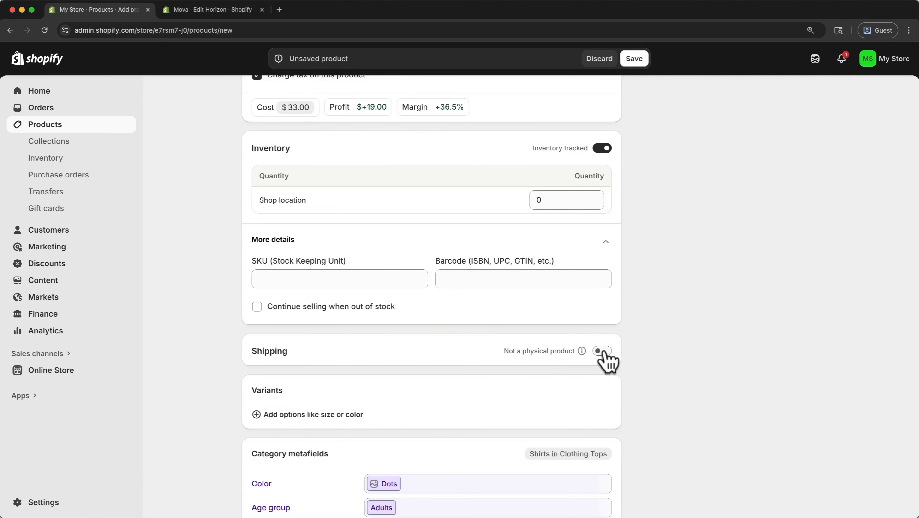
{"action": "left_click", "coordinate": [602, 352]}
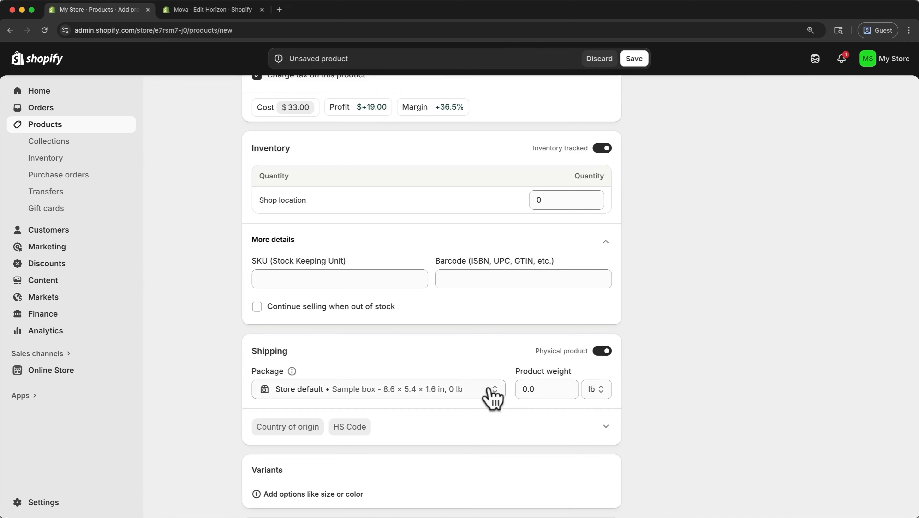
{"action": "scroll", "coordinate": [493, 395], "scroll_direction": "down", "scroll_amount": 3}
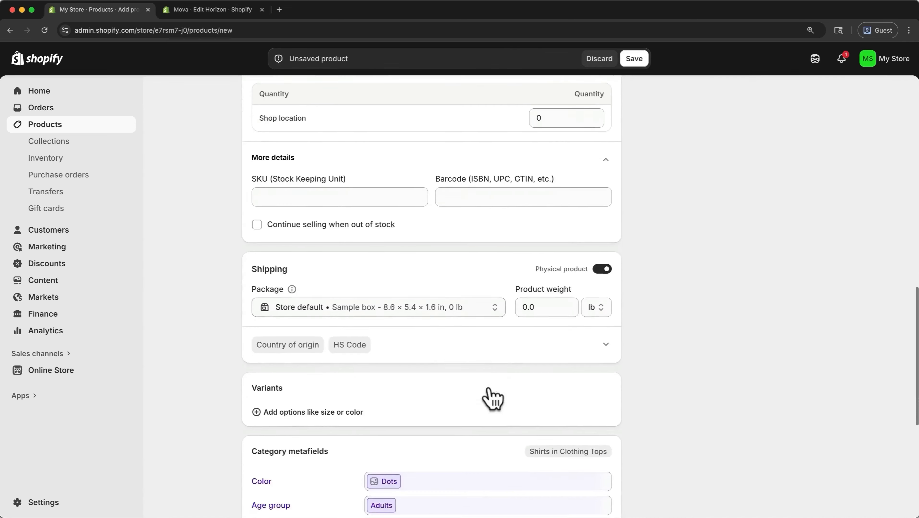
{"action": "left_click", "coordinate": [611, 348]}
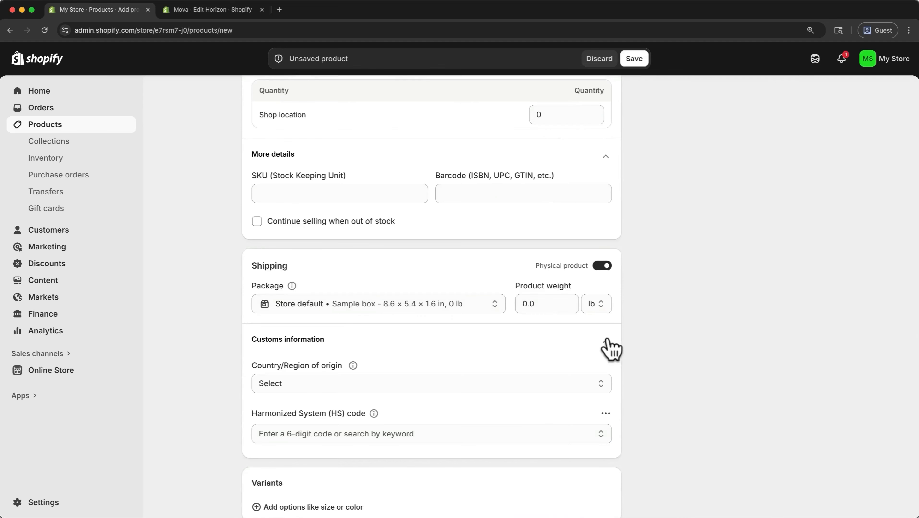
{"action": "left_click", "coordinate": [611, 349]}
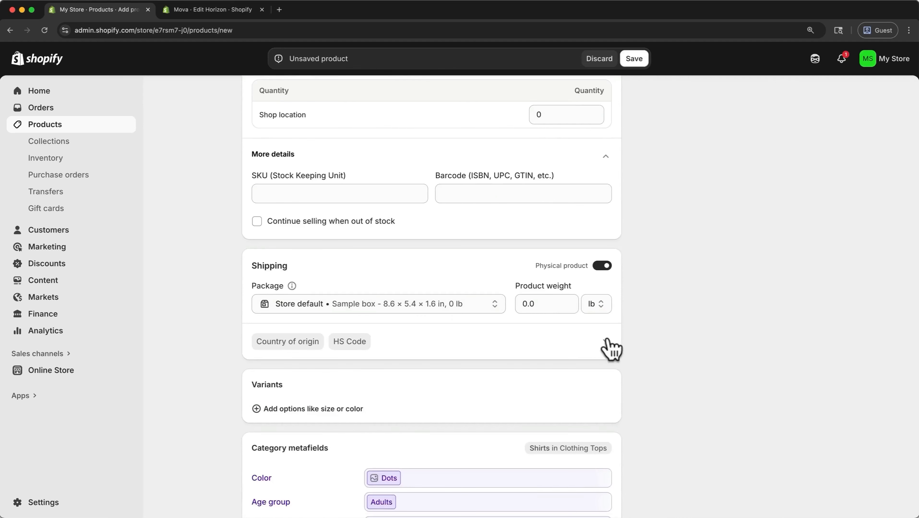
Add a Size variant option to the product with the values S, M, L and XL
{"action": "left_click", "coordinate": [316, 410]}
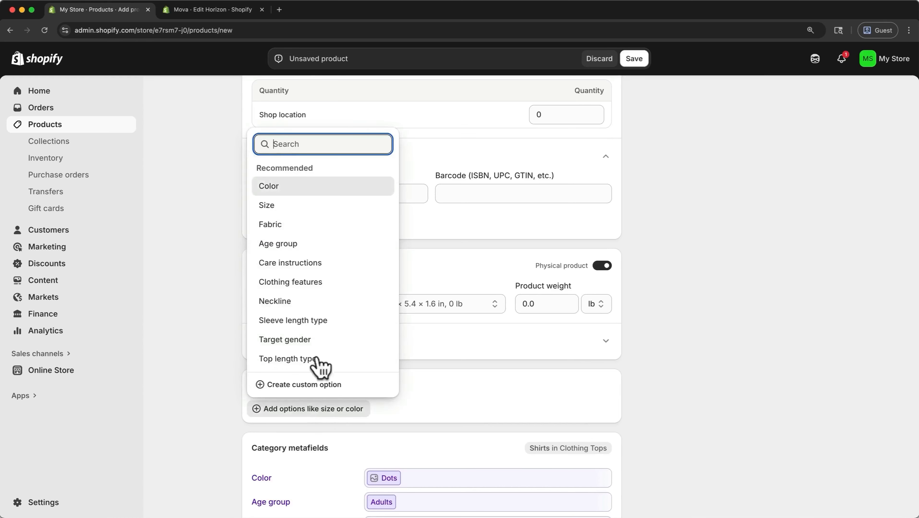
{"action": "left_click", "coordinate": [300, 208]}
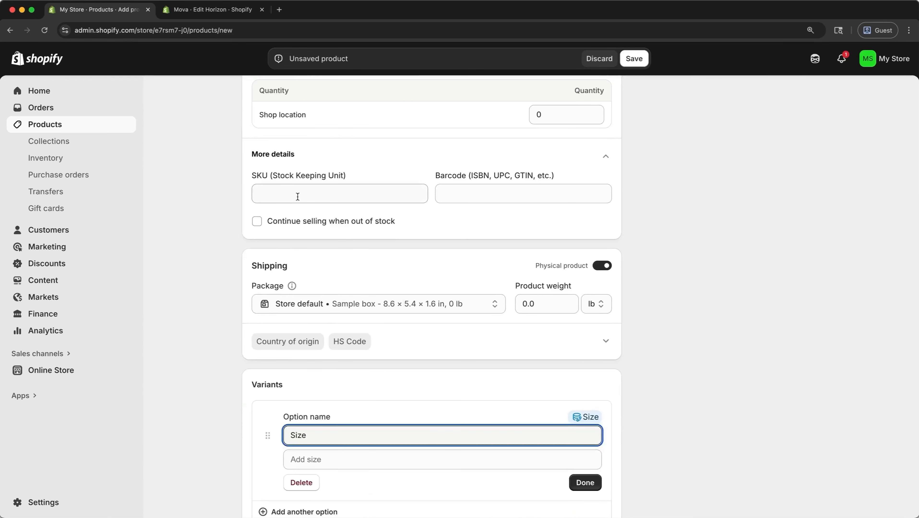
{"action": "left_click", "coordinate": [326, 459]}
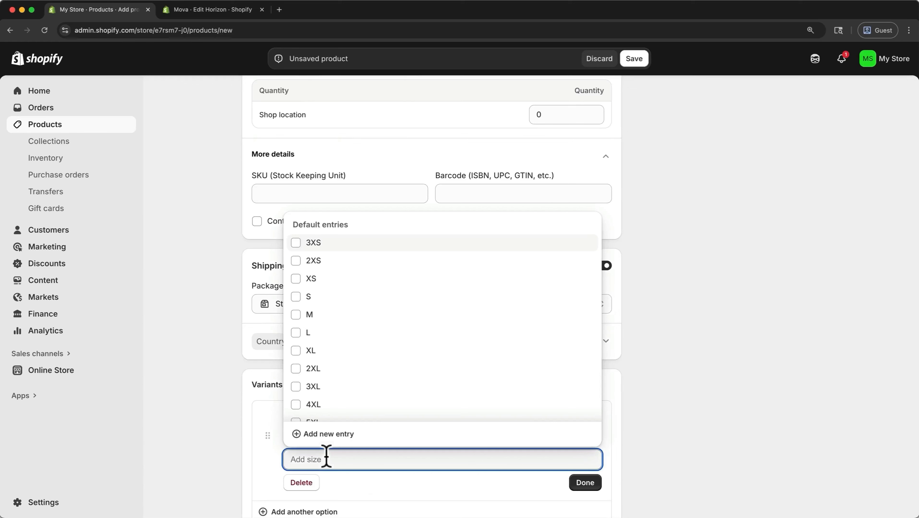
{"action": "left_click", "coordinate": [297, 297]}
{"action": "left_click", "coordinate": [297, 315]}
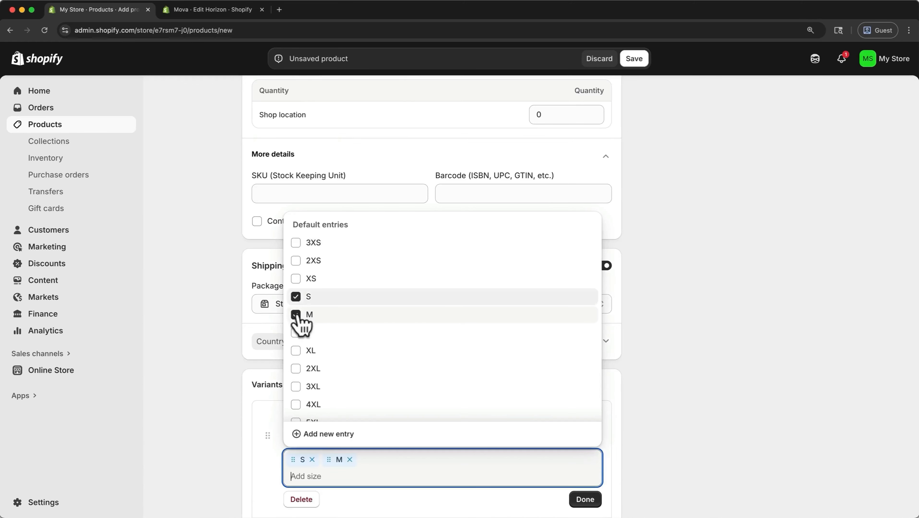
{"action": "left_click", "coordinate": [296, 334]}
{"action": "left_click", "coordinate": [296, 351]}
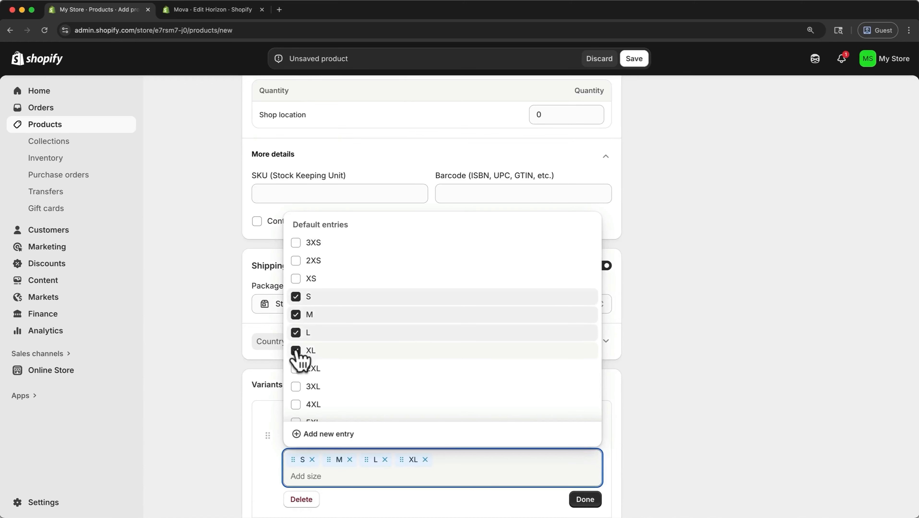
{"action": "left_click", "coordinate": [577, 503]}
Review the size variants and category metafields, and save the Classic Button Down product
{"action": "scroll", "coordinate": [576, 502], "scroll_direction": "down", "scroll_amount": 4}
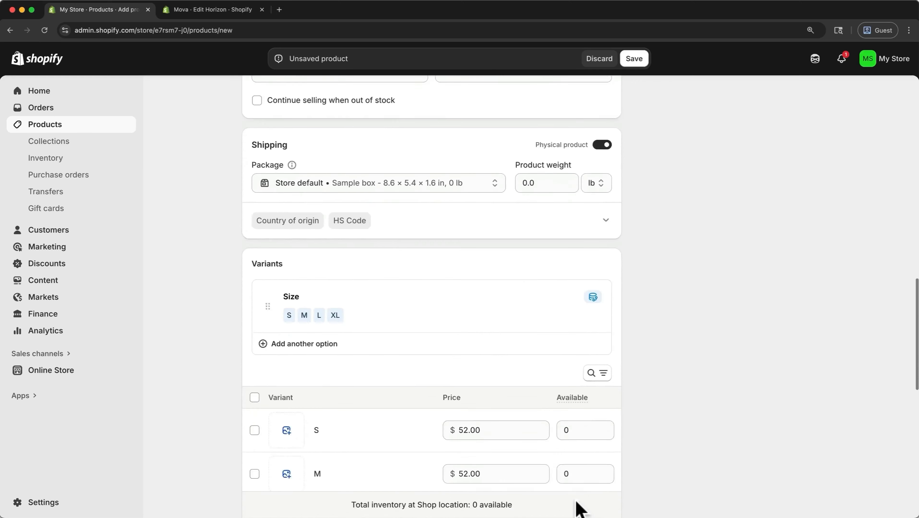
{"action": "scroll", "coordinate": [576, 508], "scroll_direction": "down", "scroll_amount": 4}
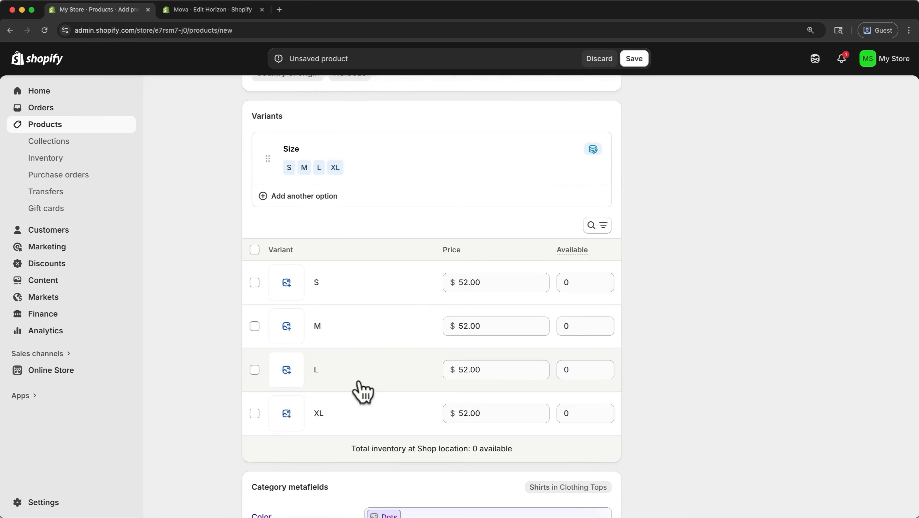
{"action": "scroll", "coordinate": [363, 392], "scroll_direction": "down", "scroll_amount": 6}
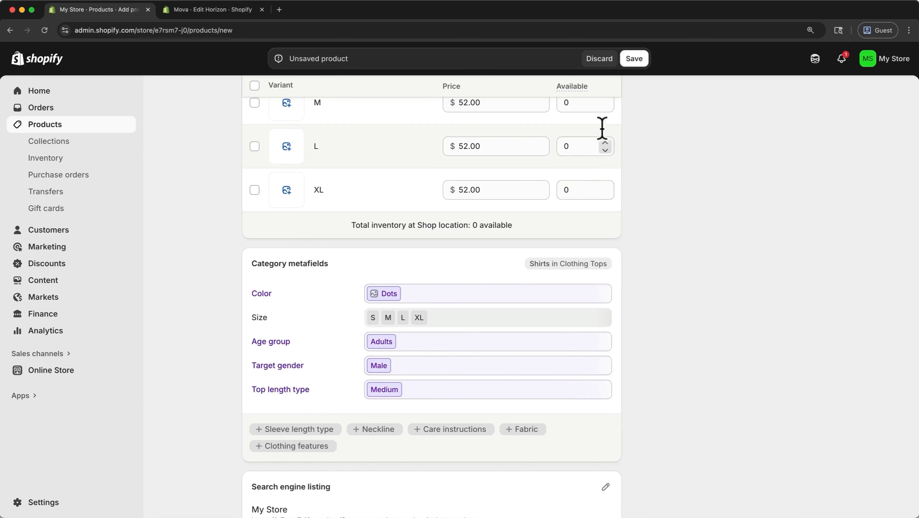
{"action": "left_click", "coordinate": [627, 66]}
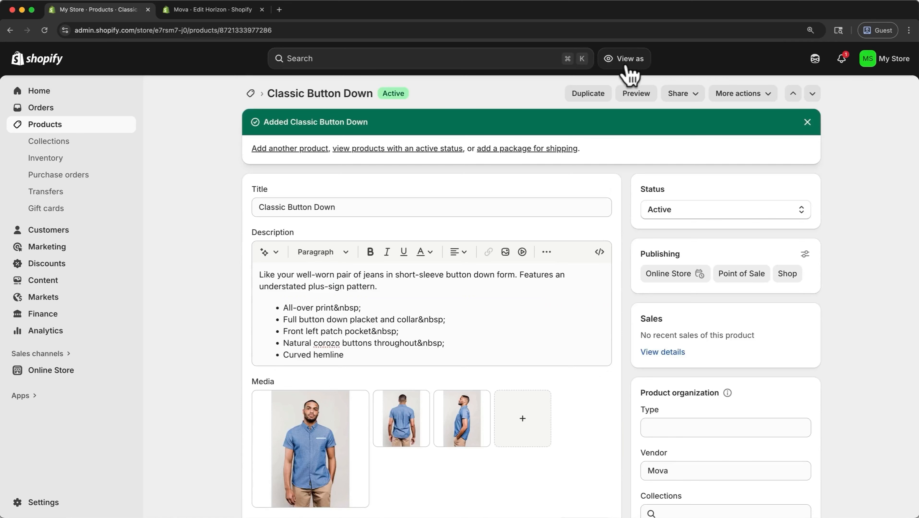
Return to the product list and permanently delete the four example products, keeping Classic Button Down
{"action": "left_click", "coordinate": [250, 95]}
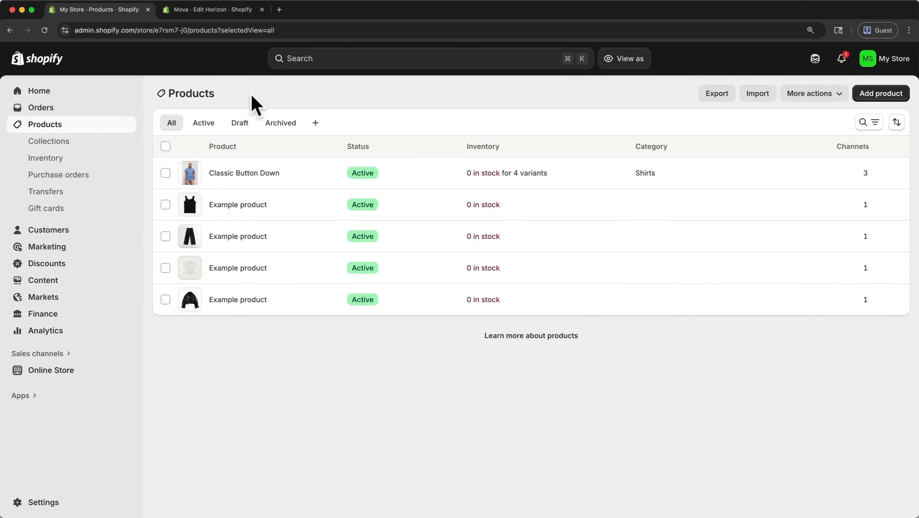
{"action": "left_click", "coordinate": [166, 204]}
{"action": "left_click", "coordinate": [165, 236]}
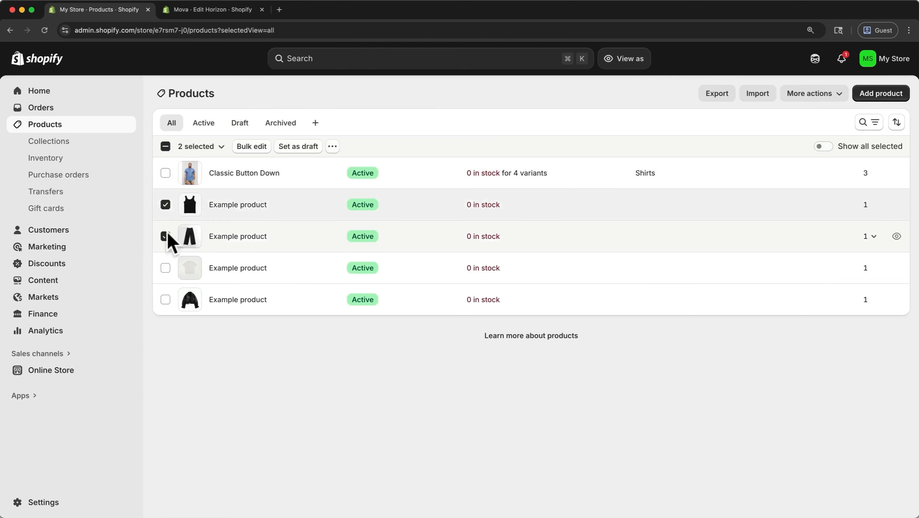
{"action": "left_click", "coordinate": [166, 268]}
{"action": "left_click", "coordinate": [166, 300]}
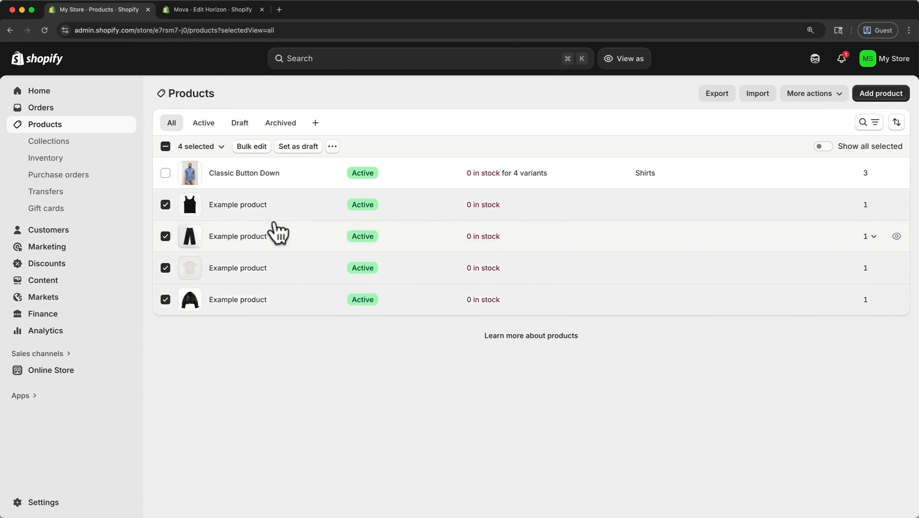
{"action": "left_click", "coordinate": [333, 146]}
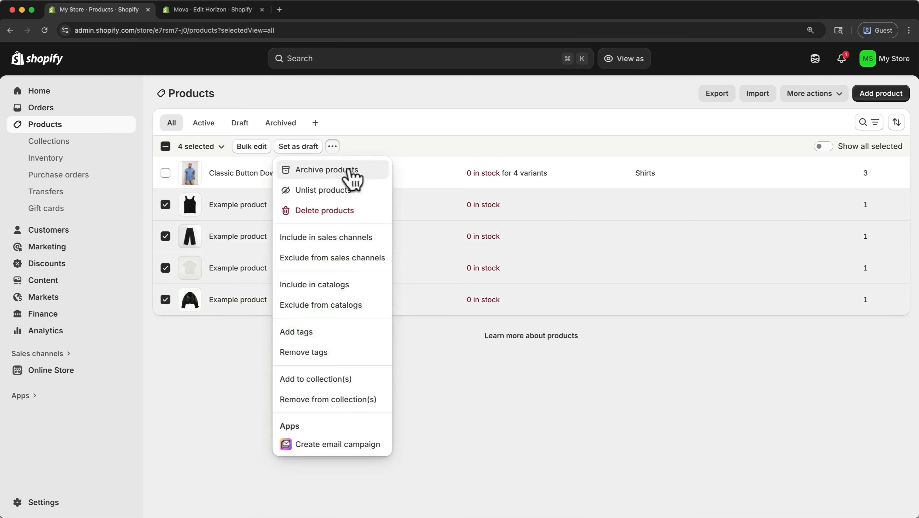
{"action": "left_click", "coordinate": [346, 209]}
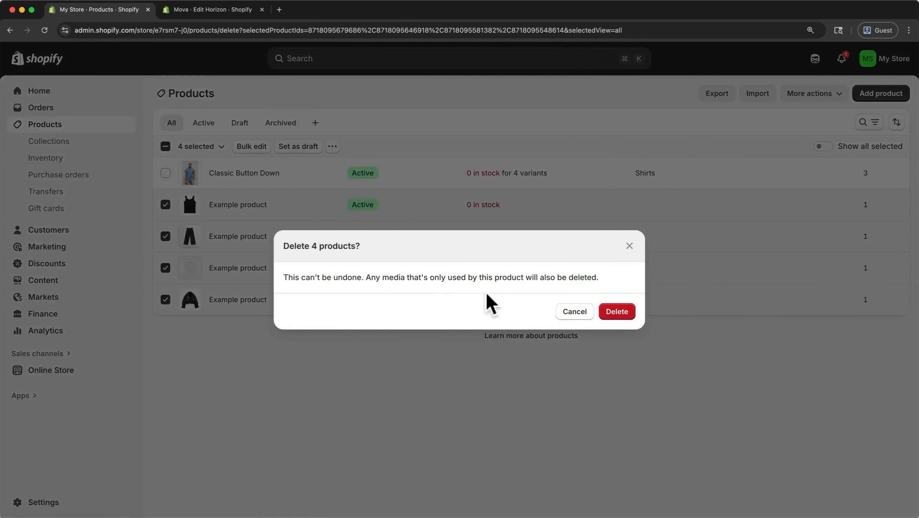
{"action": "left_click", "coordinate": [608, 312]}
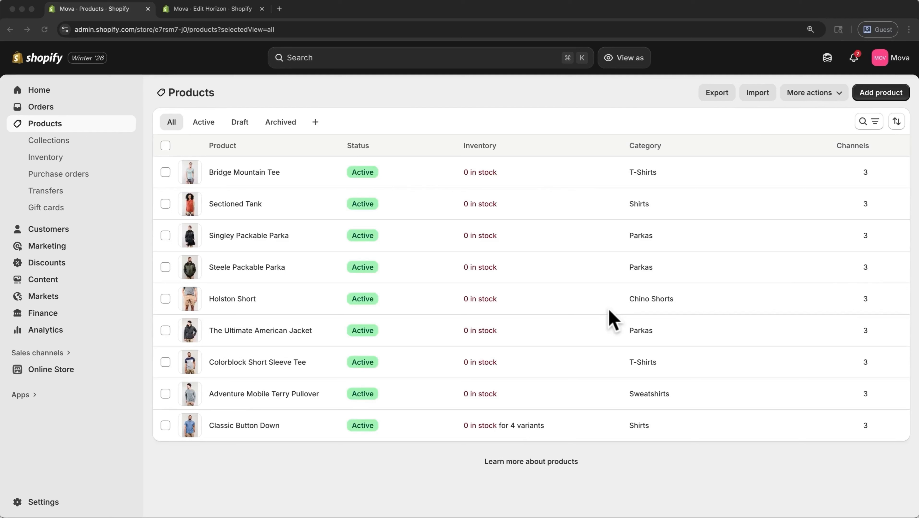
Go to the store's collections and delete the "General Clothes example products" collection
{"action": "left_click", "coordinate": [68, 144]}
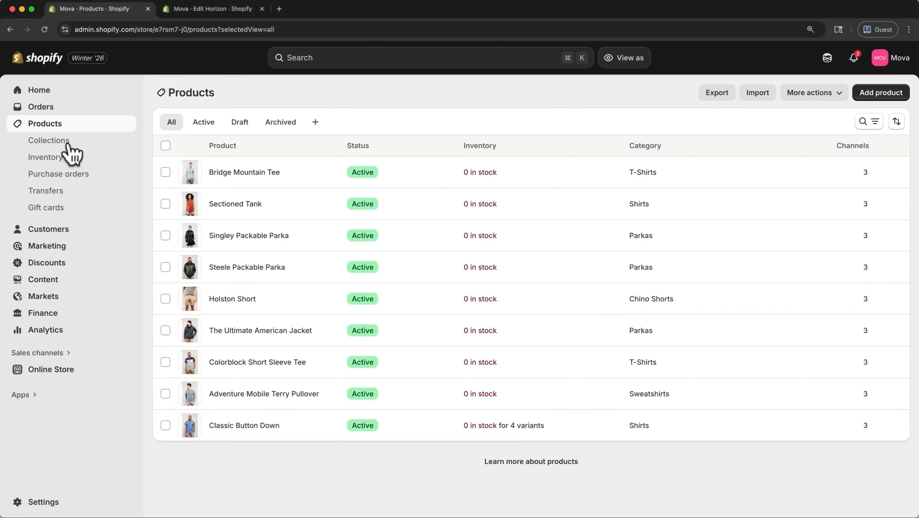
{"action": "left_click", "coordinate": [64, 143]}
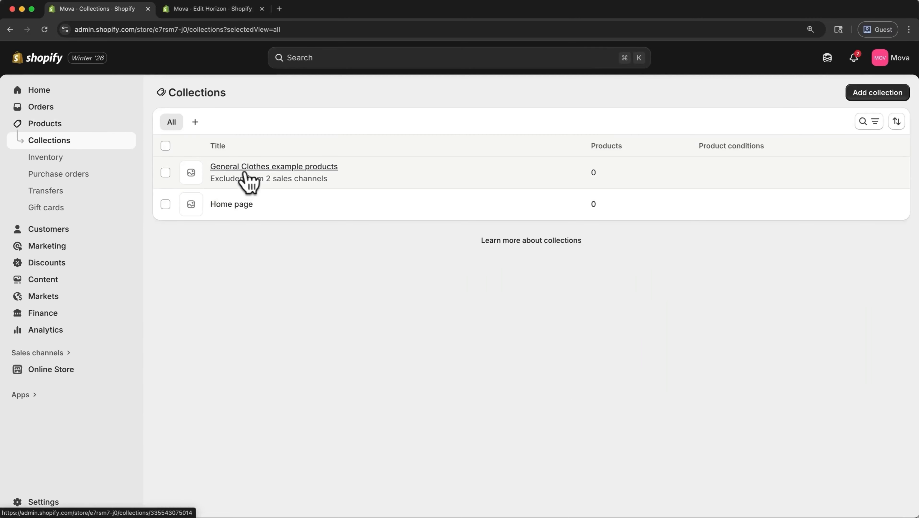
{"action": "left_click", "coordinate": [165, 173]}
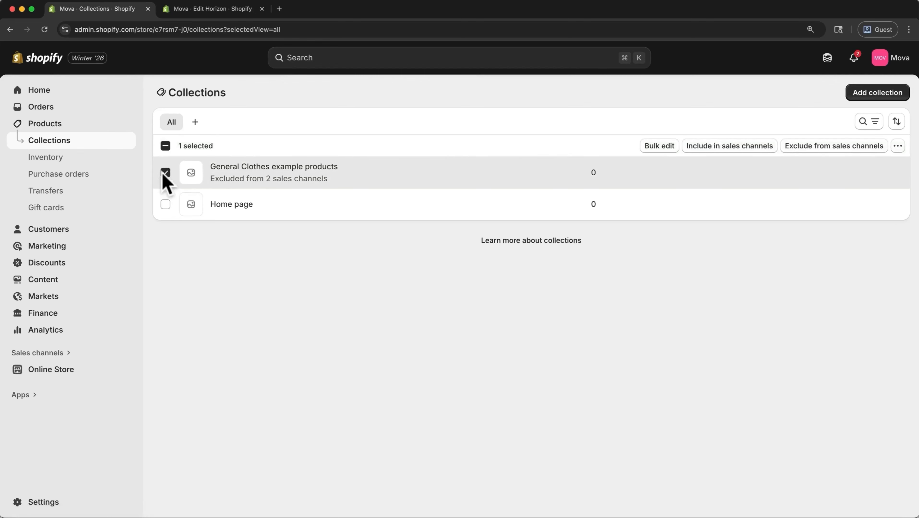
{"action": "left_click", "coordinate": [897, 146]}
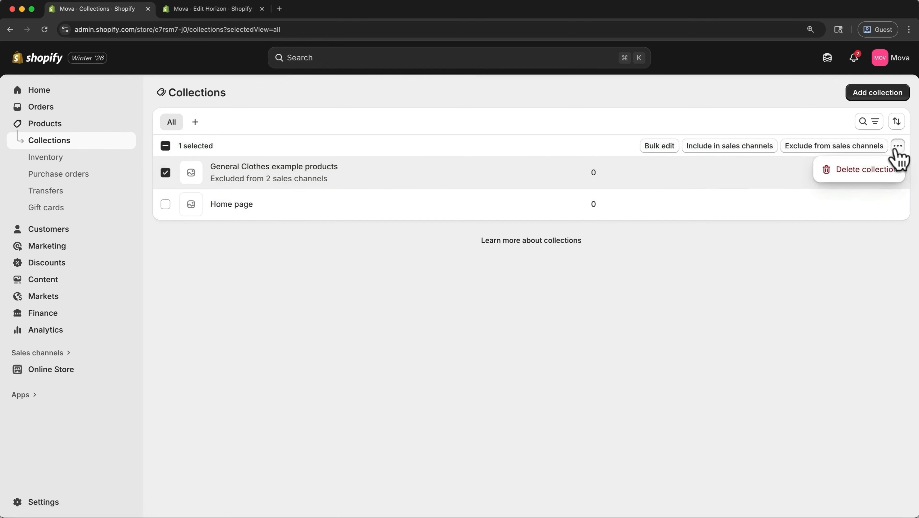
{"action": "left_click", "coordinate": [887, 171]}
{"action": "left_click", "coordinate": [622, 311]}
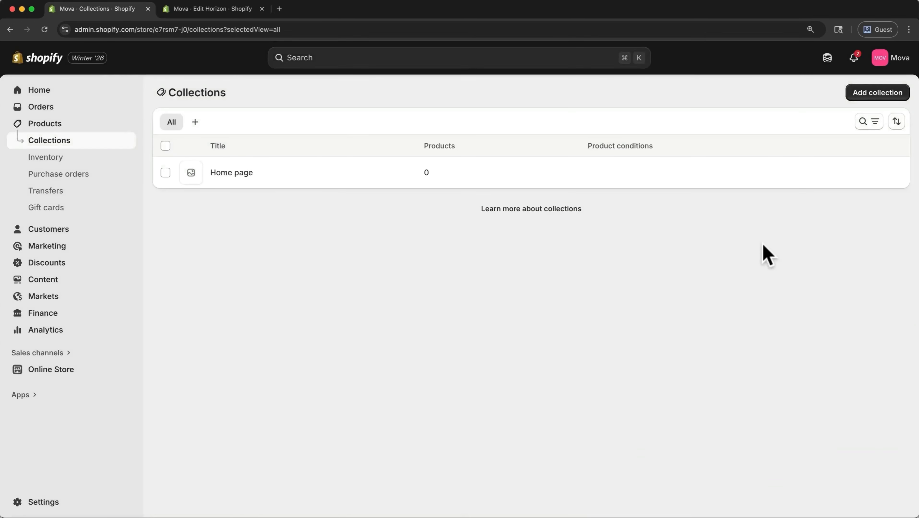
Start a collection titled "Men's" with the description "Essential wardrobe staples for men, including causal basics and easy layering pieces."
{"action": "left_click", "coordinate": [894, 95]}
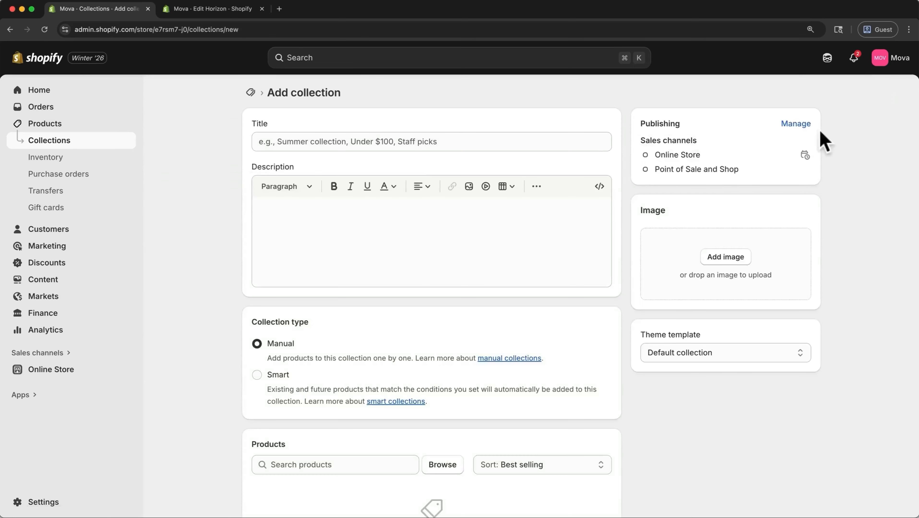
{"action": "left_click", "coordinate": [596, 141]}
{"action": "type", "text": "Men's"}
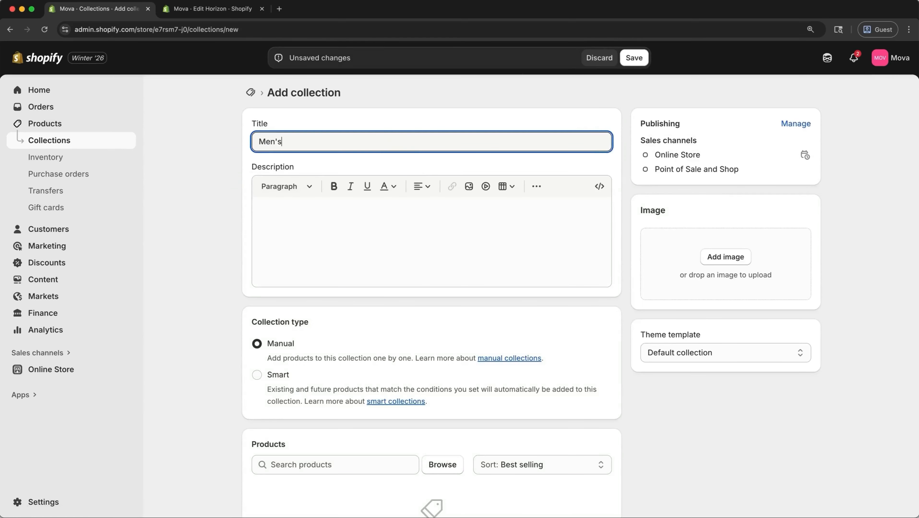
{"action": "left_click", "coordinate": [444, 254]}
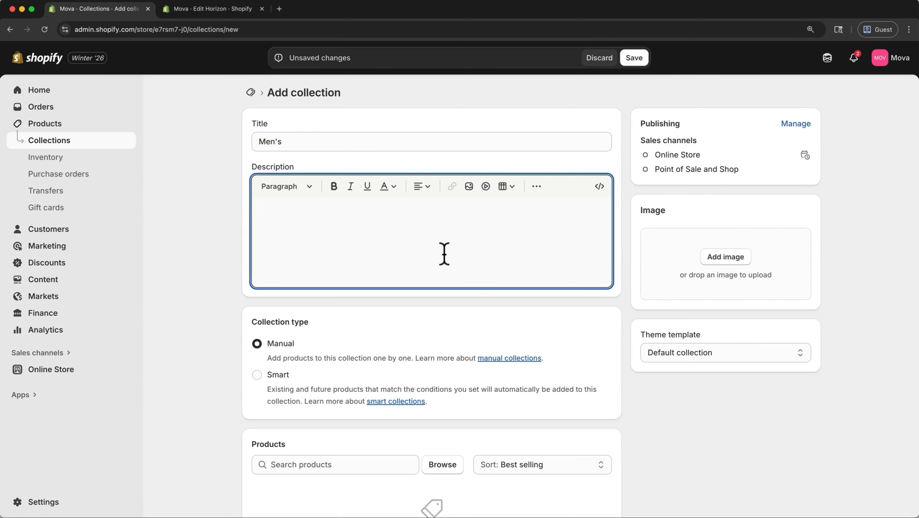
{"action": "type", "text": "Essential wardrobe staples for men, including causal basics and easy layering pieces."}
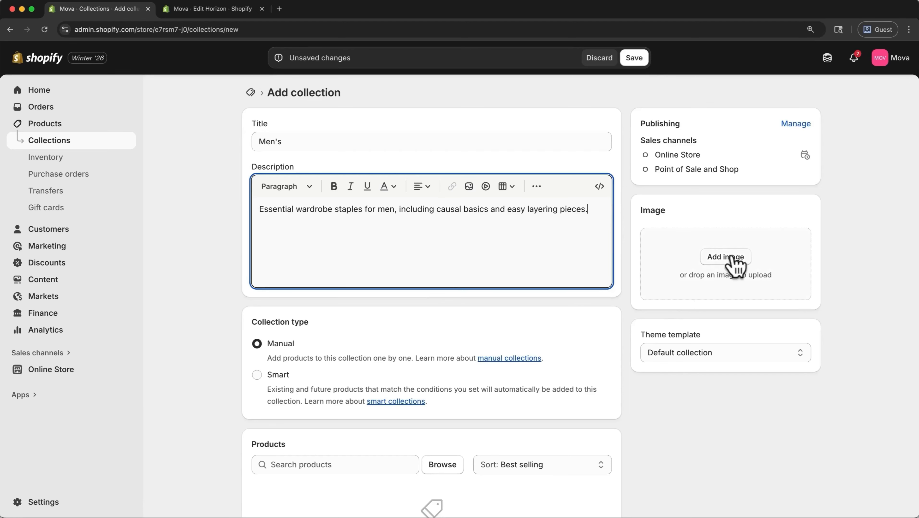
Upload mens.webp from the Assets folder and set it as the Men's collection image
{"action": "left_click", "coordinate": [735, 263]}
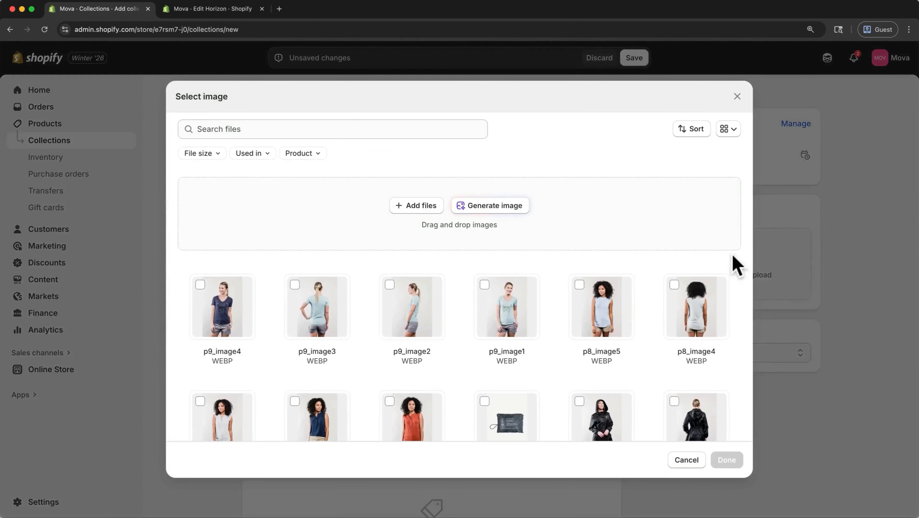
{"action": "left_click", "coordinate": [433, 206]}
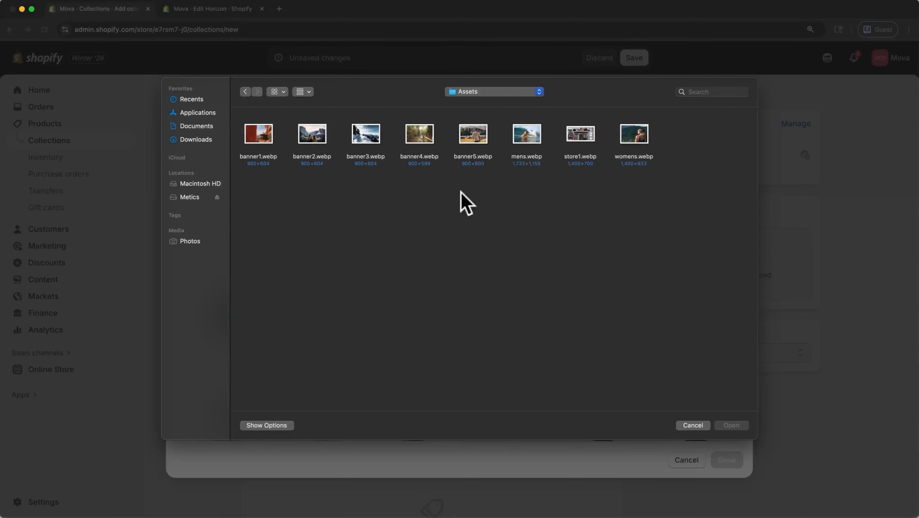
{"action": "left_click", "coordinate": [523, 139]}
{"action": "left_click", "coordinate": [720, 426]}
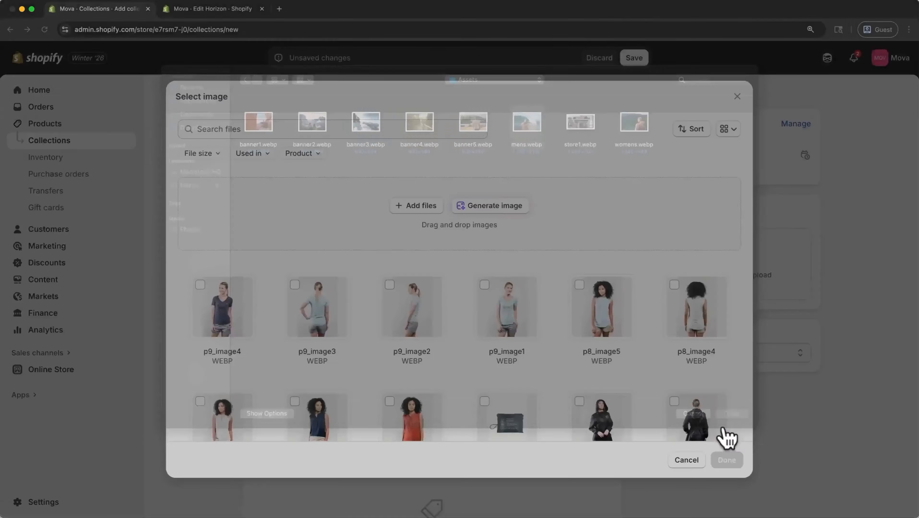
{"action": "left_click", "coordinate": [728, 462]}
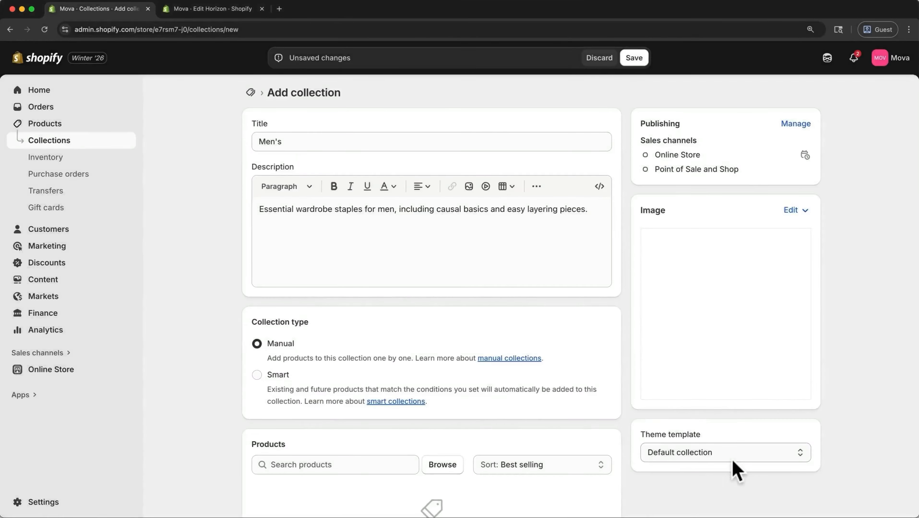
{"action": "scroll", "coordinate": [564, 427], "scroll_direction": "down", "scroll_amount": 6}
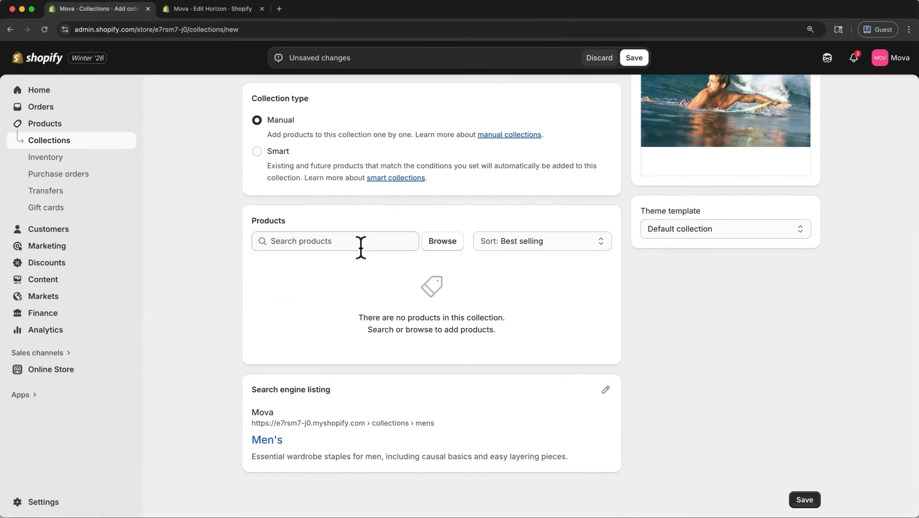
Add Adventure Mobile Terry Pullover, Classic Button Down, Colorblock Short Sleeve Tee, Holston Short, Steele Packable Parka and The Ultimate American Jacket to Men's and save it
{"action": "left_click", "coordinate": [444, 241]}
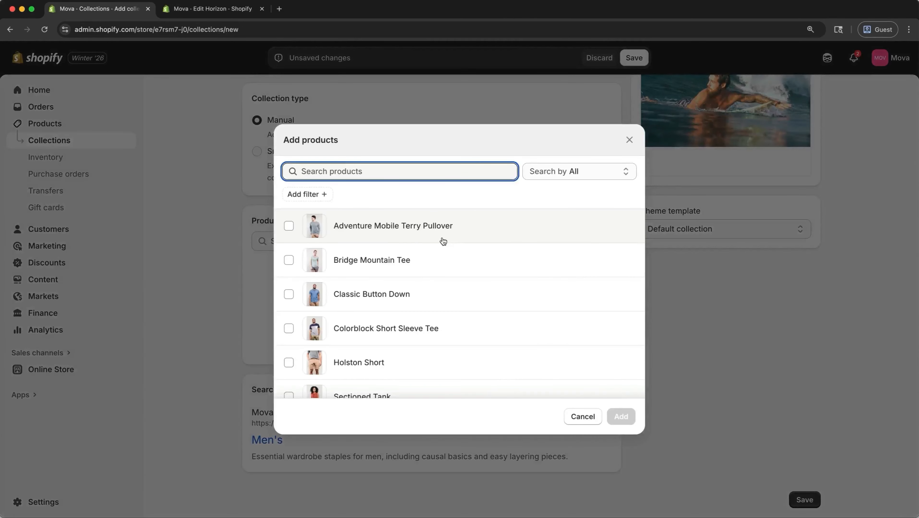
{"action": "left_click", "coordinate": [288, 226]}
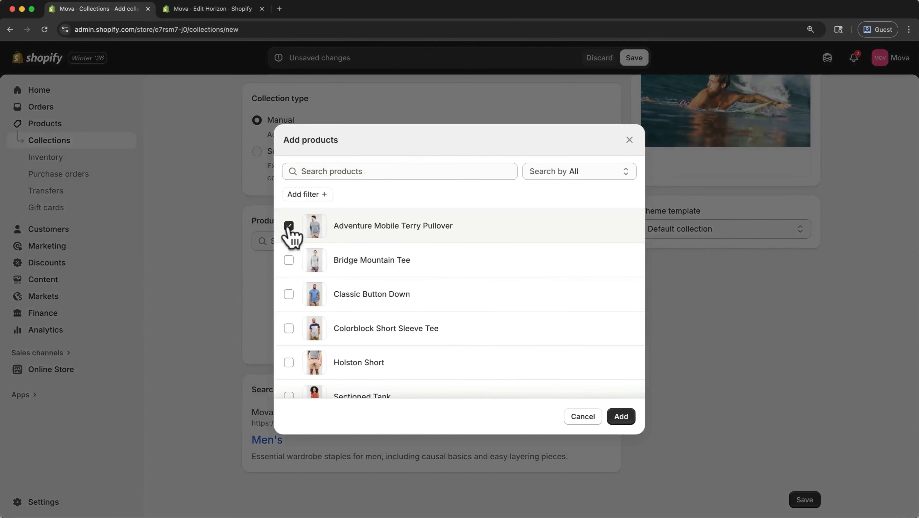
{"action": "left_click", "coordinate": [288, 294]}
{"action": "left_click", "coordinate": [289, 328]}
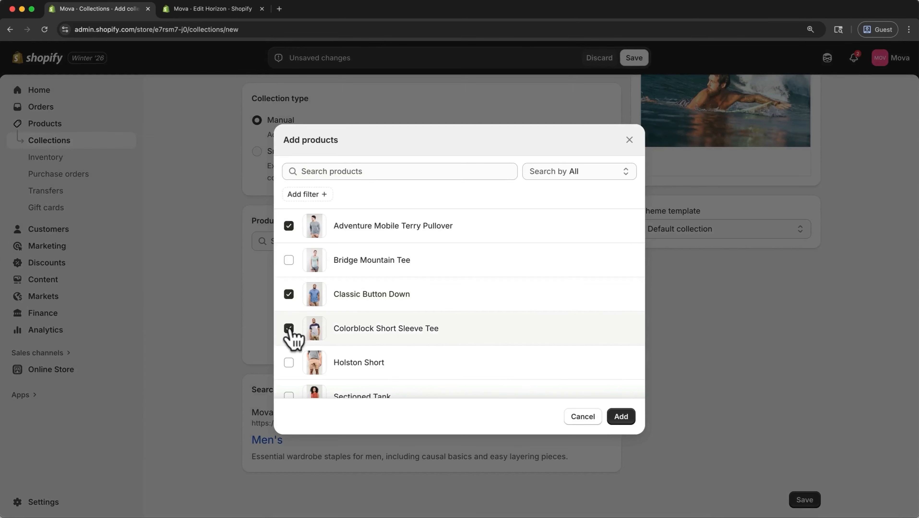
{"action": "left_click", "coordinate": [289, 363]}
{"action": "scroll", "coordinate": [294, 370], "scroll_direction": "down", "scroll_amount": 3}
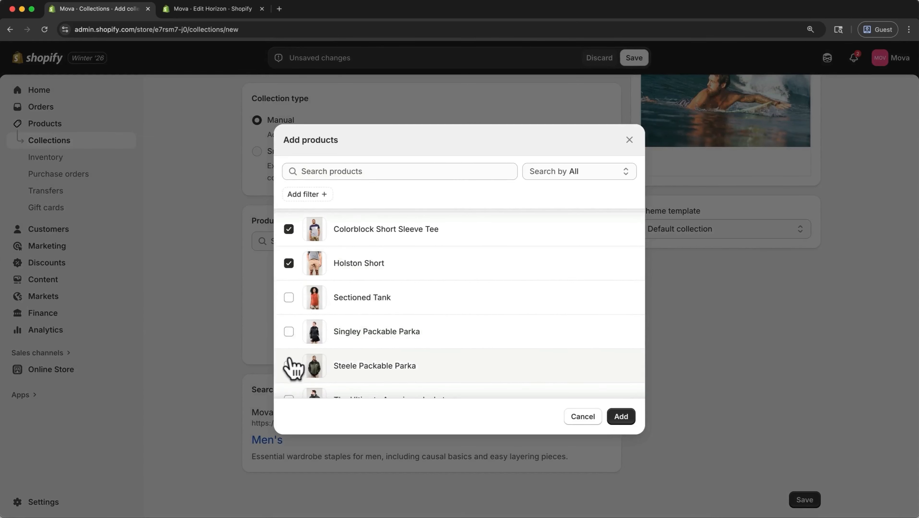
{"action": "left_click", "coordinate": [290, 366]}
{"action": "scroll", "coordinate": [290, 364], "scroll_direction": "down", "scroll_amount": 2}
{"action": "left_click", "coordinate": [289, 380]}
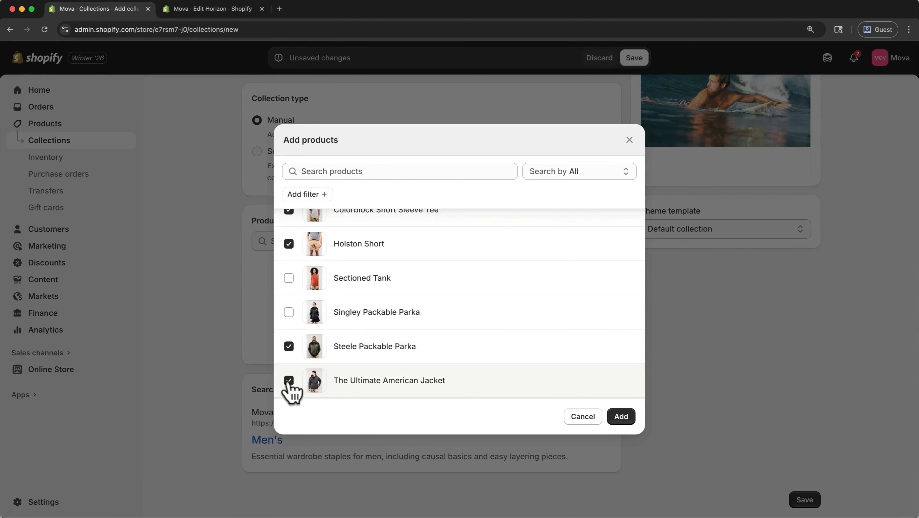
{"action": "left_click", "coordinate": [621, 417]}
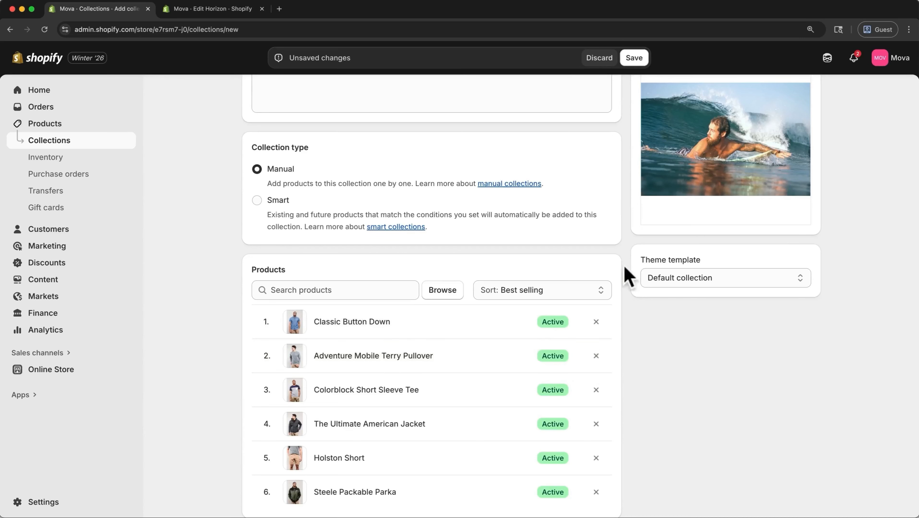
{"action": "left_click", "coordinate": [642, 59]}
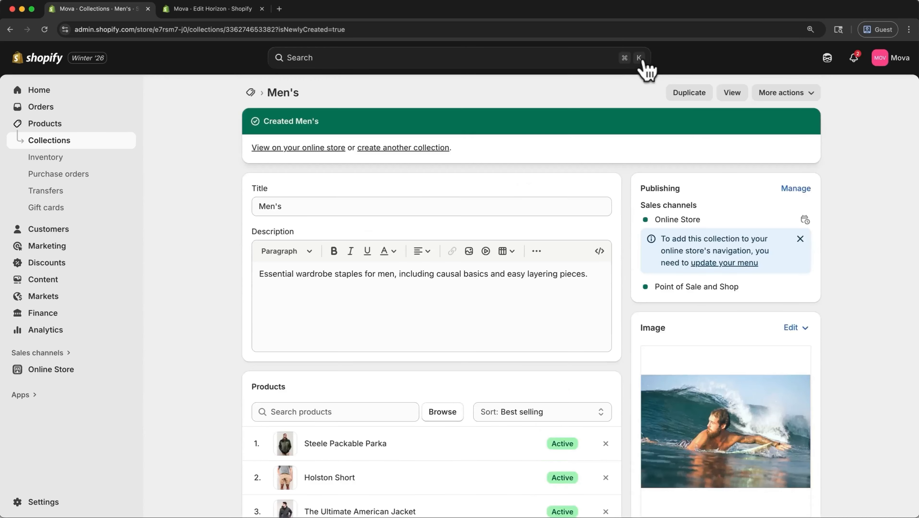
Go back through the collections to the product list and add Adventure Mobile Terry Pullover to the New Arrivals collection
{"action": "left_click", "coordinate": [74, 143]}
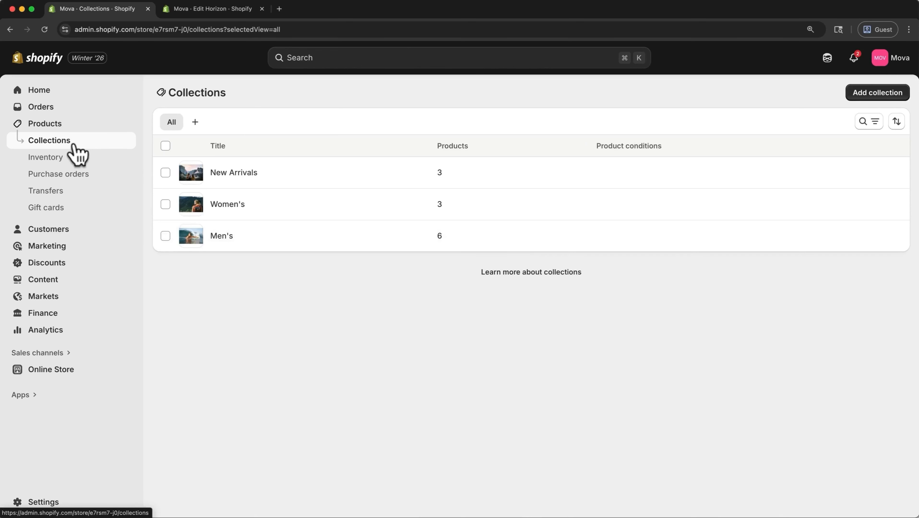
{"action": "left_click", "coordinate": [59, 125]}
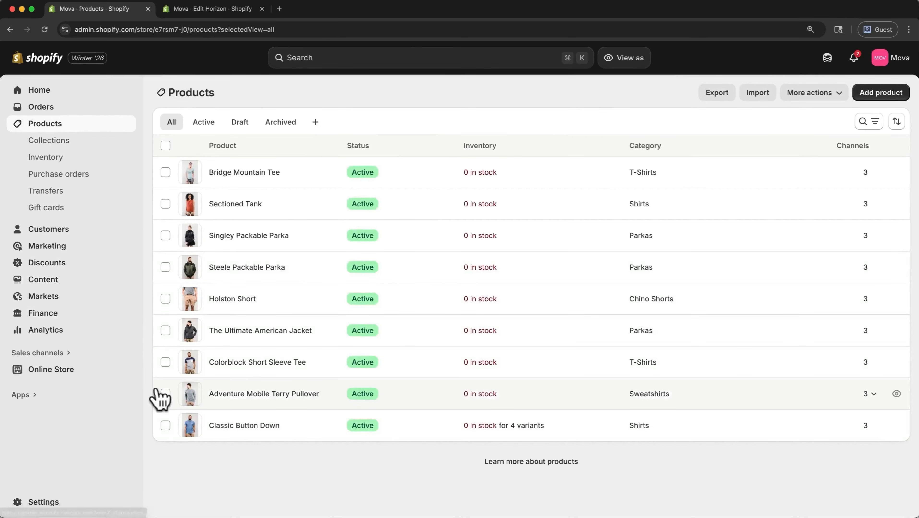
{"action": "left_click", "coordinate": [165, 394]}
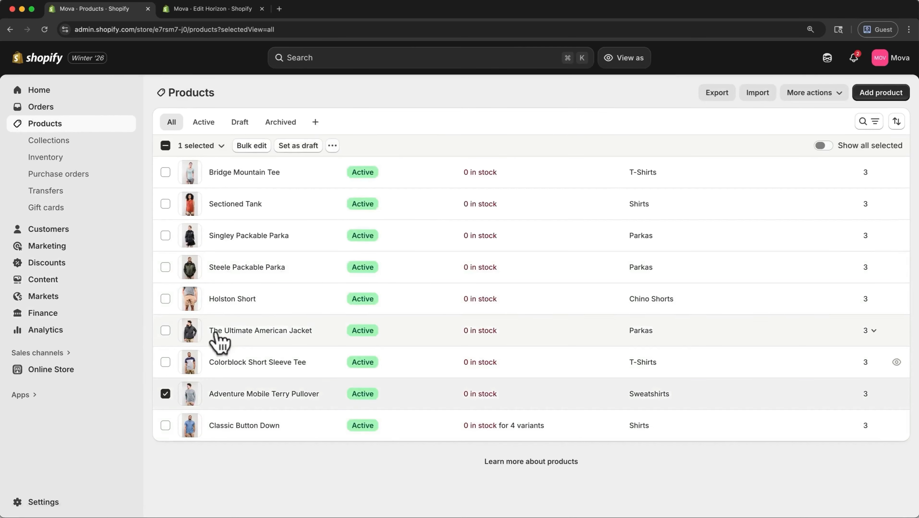
{"action": "left_click", "coordinate": [333, 145]}
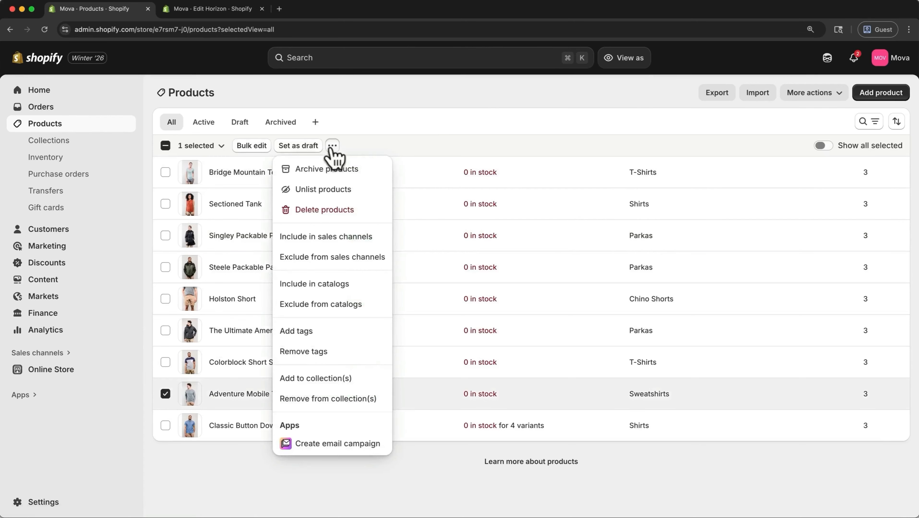
{"action": "left_click", "coordinate": [342, 379]}
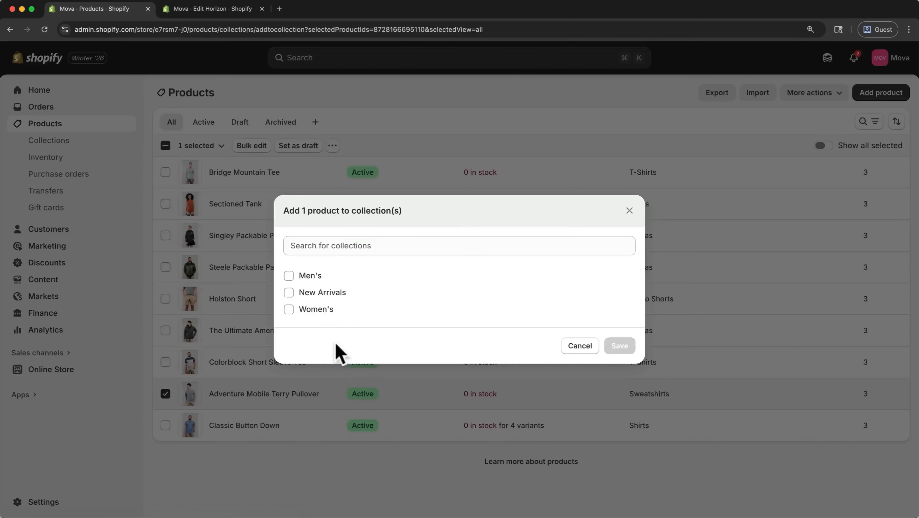
{"action": "left_click", "coordinate": [289, 292]}
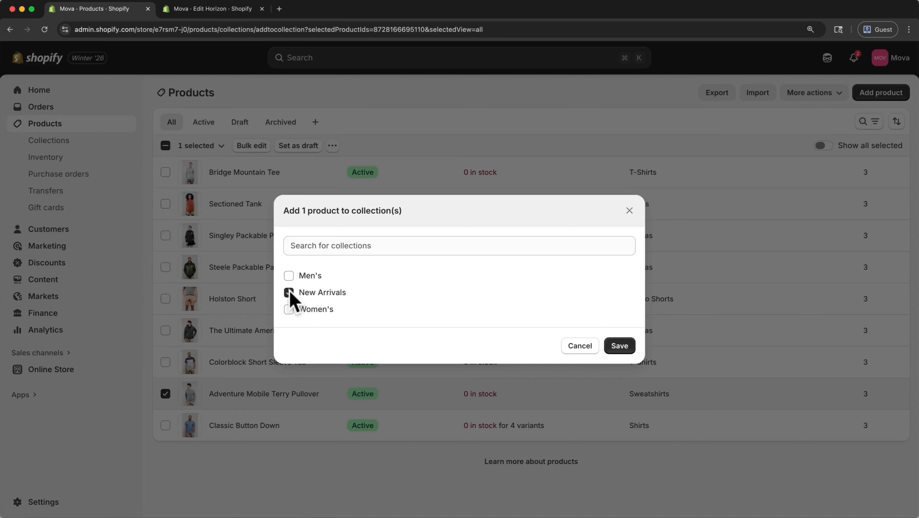
{"action": "left_click", "coordinate": [614, 348]}
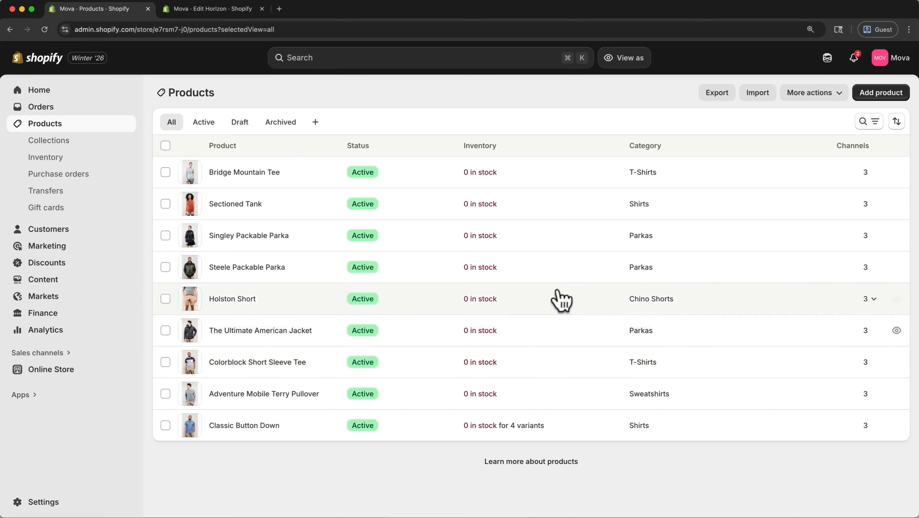
Switch to the Horizon theme editor and replace the collection shown in the home page's Featured collection section with New Arrivals
{"action": "left_click", "coordinate": [225, 11]}
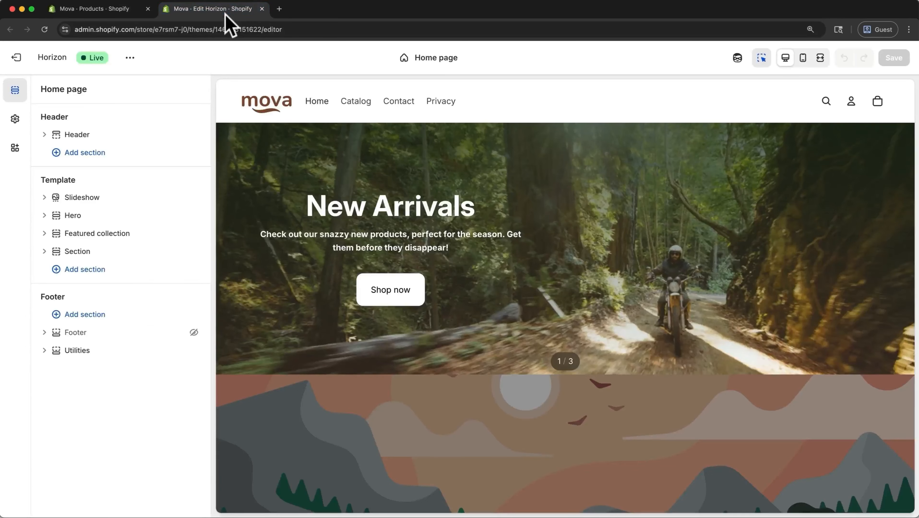
{"action": "mouse_move", "coordinate": [145, 236]}
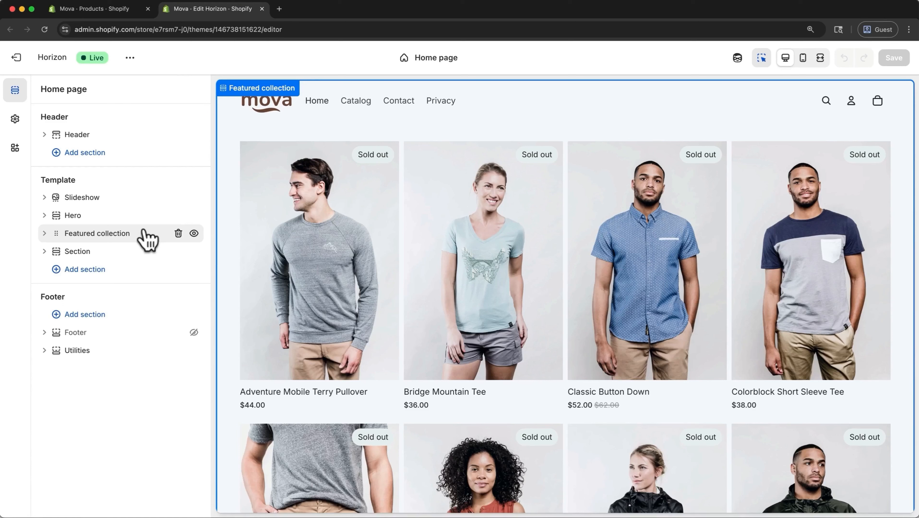
{"action": "left_click", "coordinate": [148, 240]}
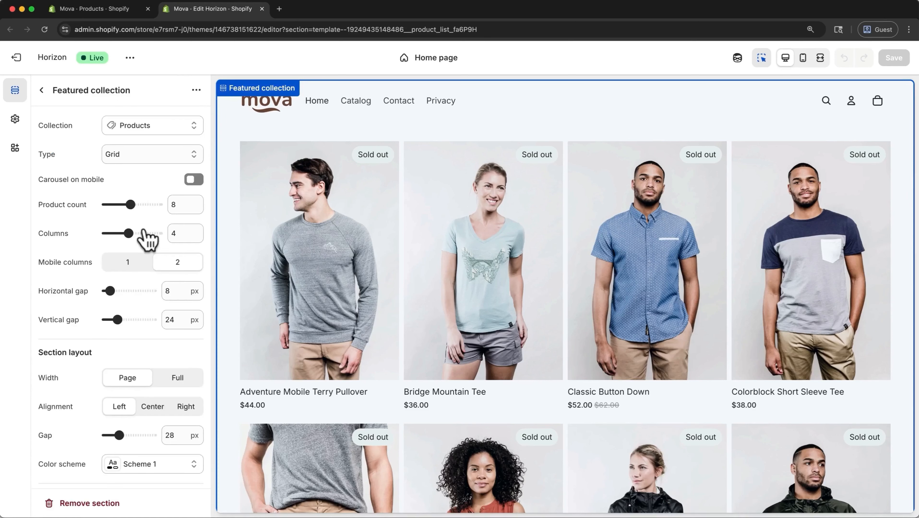
{"action": "left_click", "coordinate": [174, 127]}
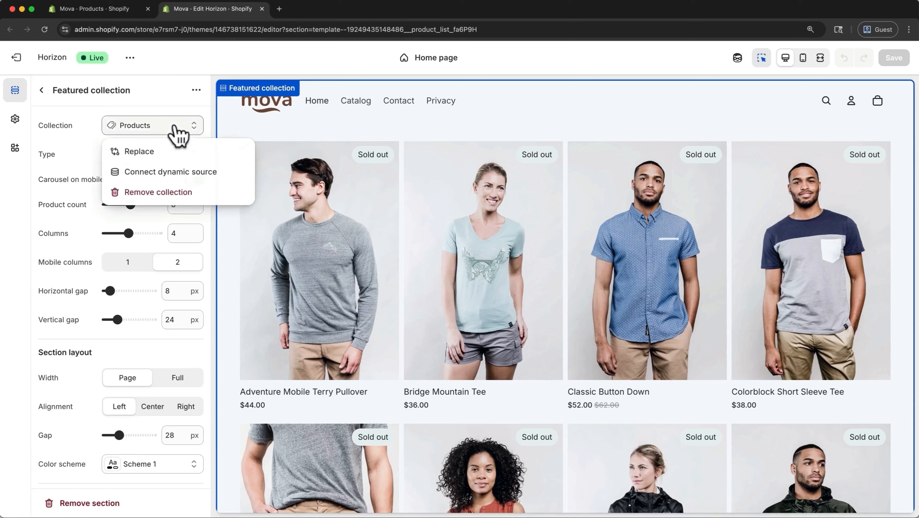
{"action": "left_click", "coordinate": [175, 152]}
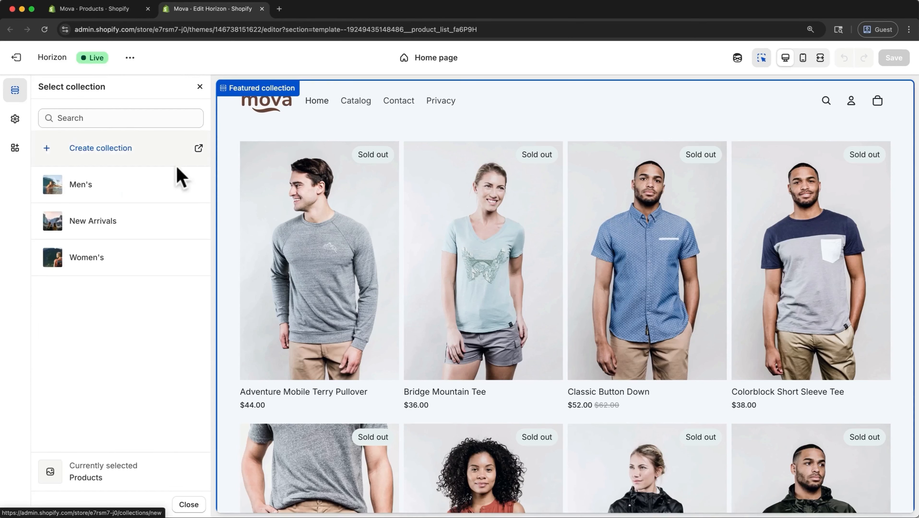
{"action": "left_click", "coordinate": [162, 232]}
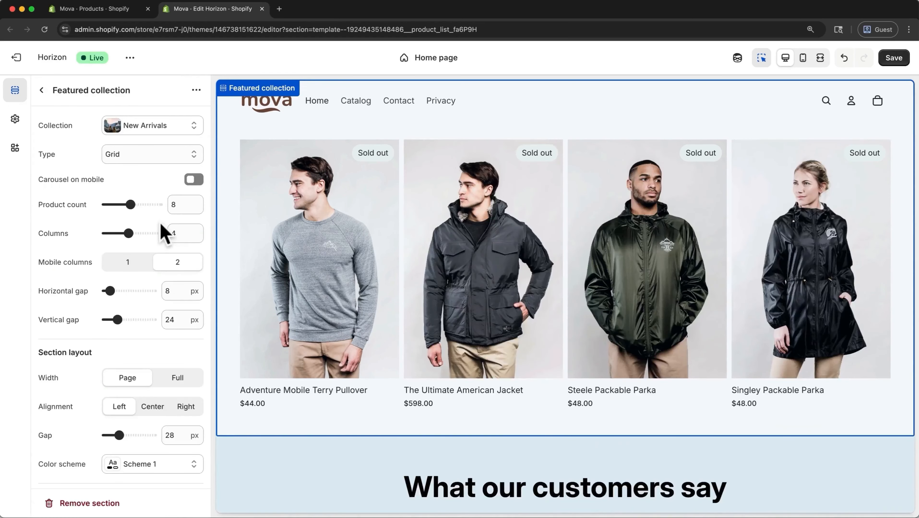
Set the Featured collection section's product count to 4 and its color scheme to Scheme 5
{"action": "left_click", "coordinate": [115, 204]}
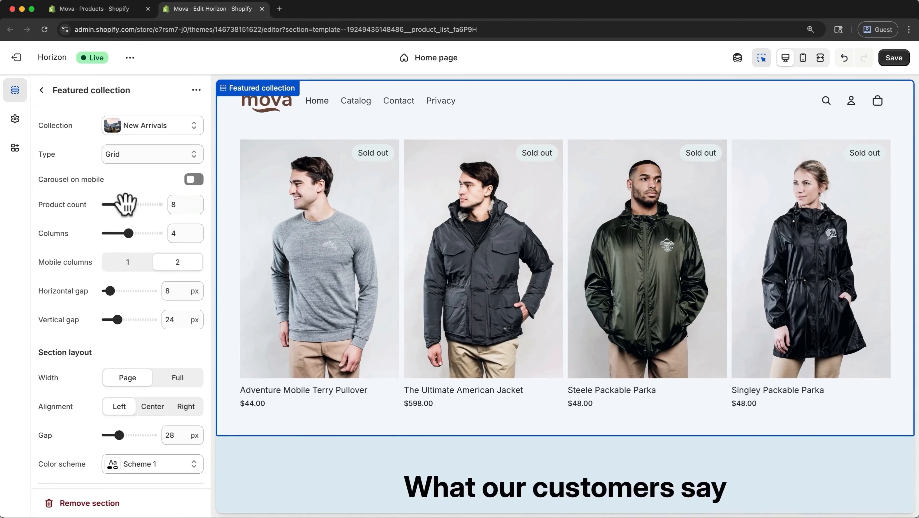
{"action": "left_click_drag", "start_coordinate": [119, 204], "coordinate": [115, 204]}
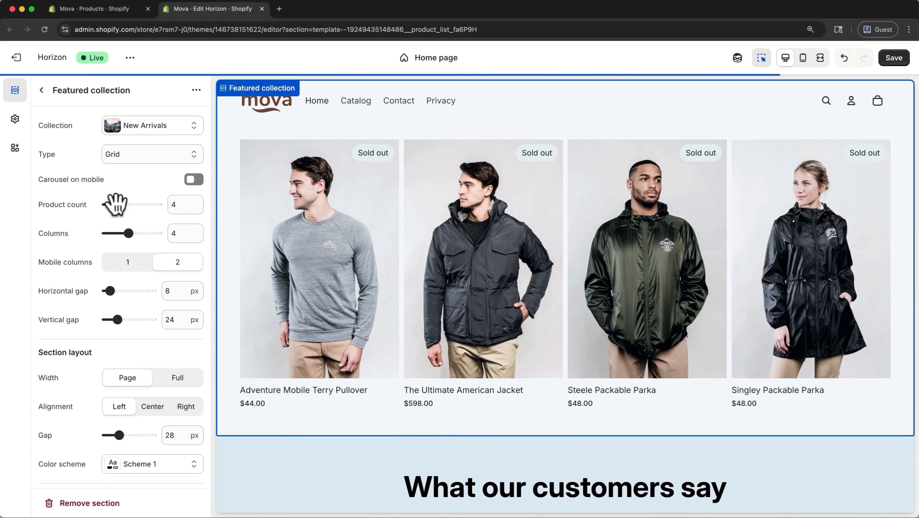
{"action": "left_click", "coordinate": [175, 465]}
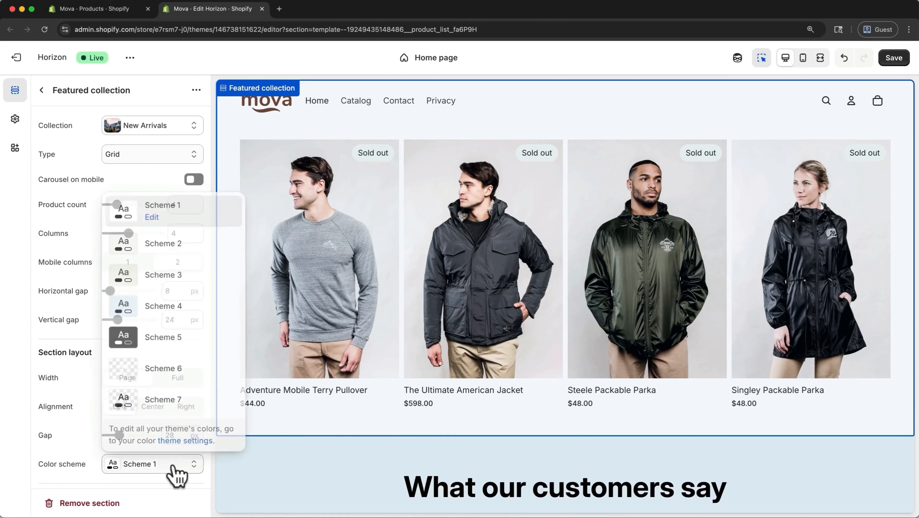
{"action": "left_click", "coordinate": [201, 339]}
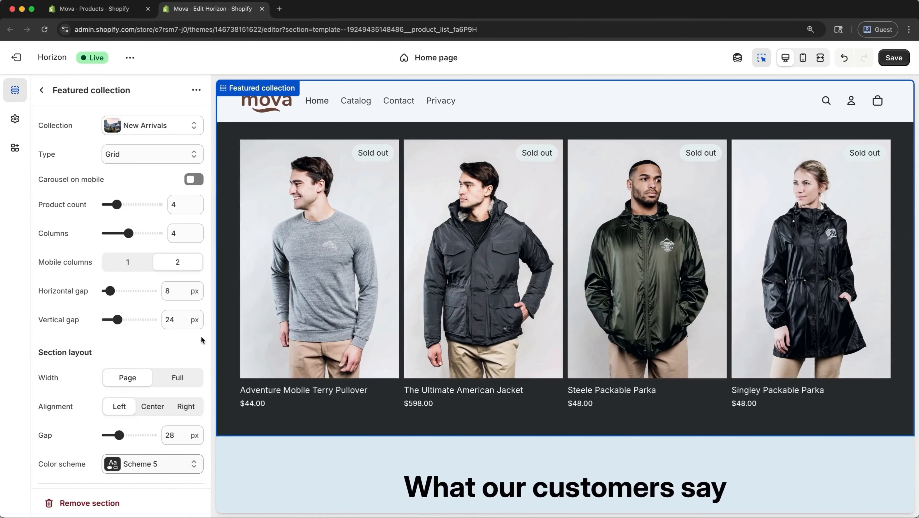
{"action": "scroll", "coordinate": [262, 324], "scroll_direction": "up", "scroll_amount": 2}
{"action": "scroll", "coordinate": [263, 325], "scroll_direction": "up", "scroll_amount": 2}
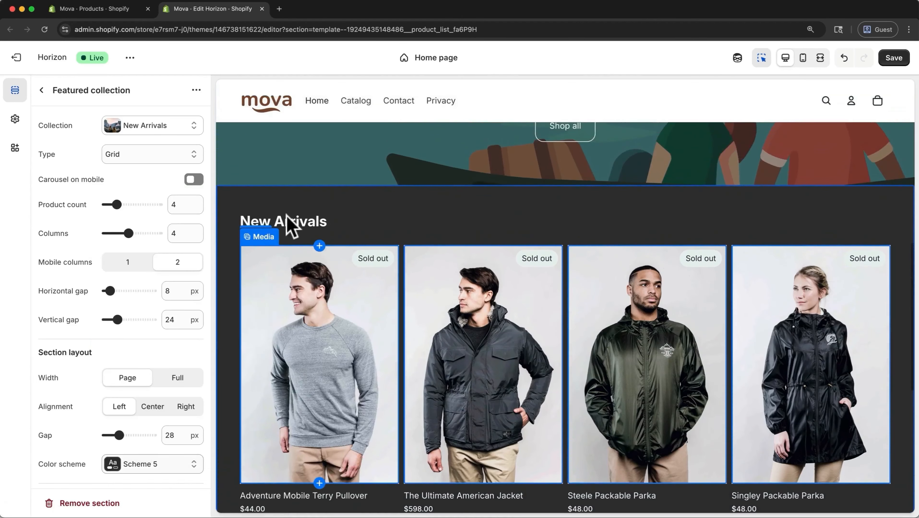
{"action": "scroll", "coordinate": [306, 282], "scroll_direction": "down", "scroll_amount": 2}
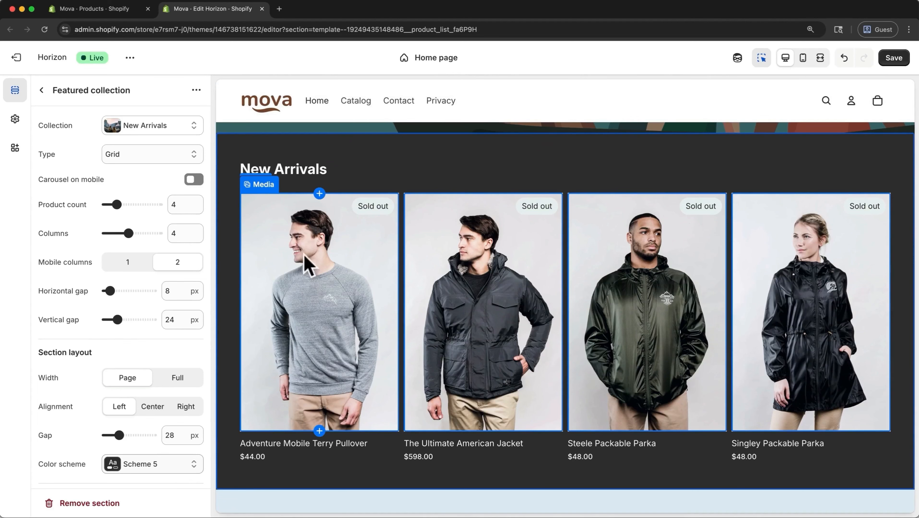
Replace the dynamic collection title above the featured products with the text "Winter Arrivals"
{"action": "left_click", "coordinate": [299, 173]}
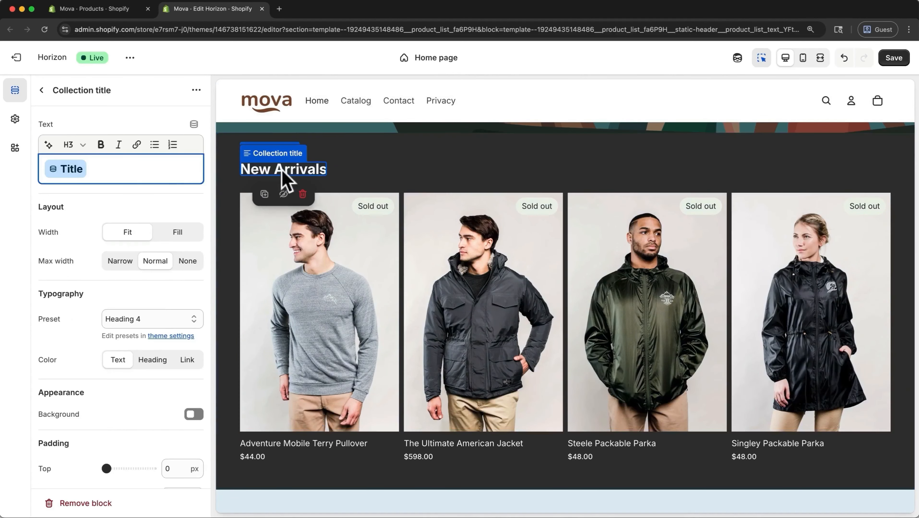
{"action": "left_click", "coordinate": [170, 178]}
{"action": "key", "text": "BackSpace"}
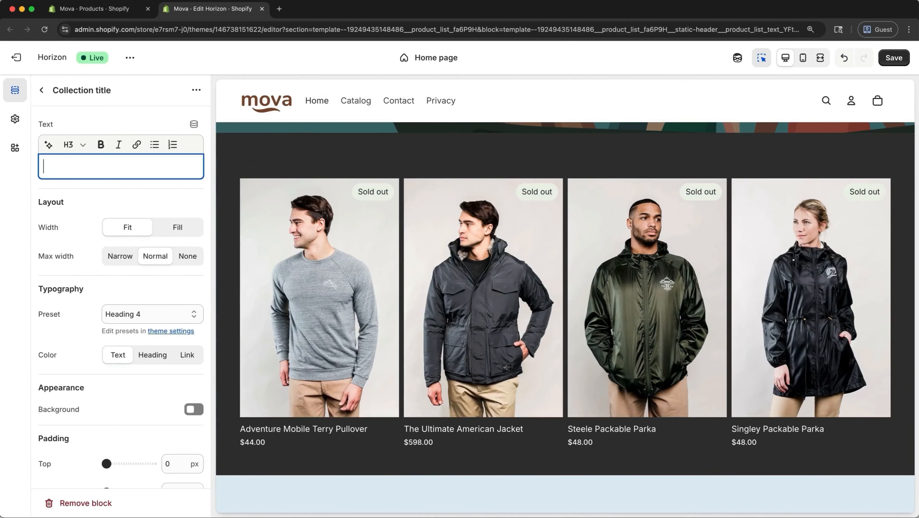
{"action": "type", "text": "Winter Arrivals"}
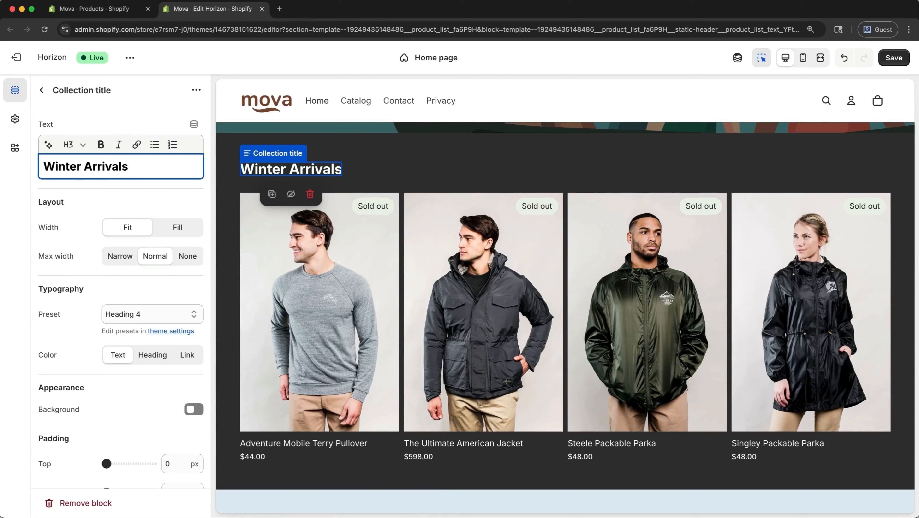
Insert a "Collection list: Grid" section between the Hero and Featured collection sections of the home page
{"action": "left_click", "coordinate": [14, 95]}
{"action": "left_click", "coordinate": [43, 233]}
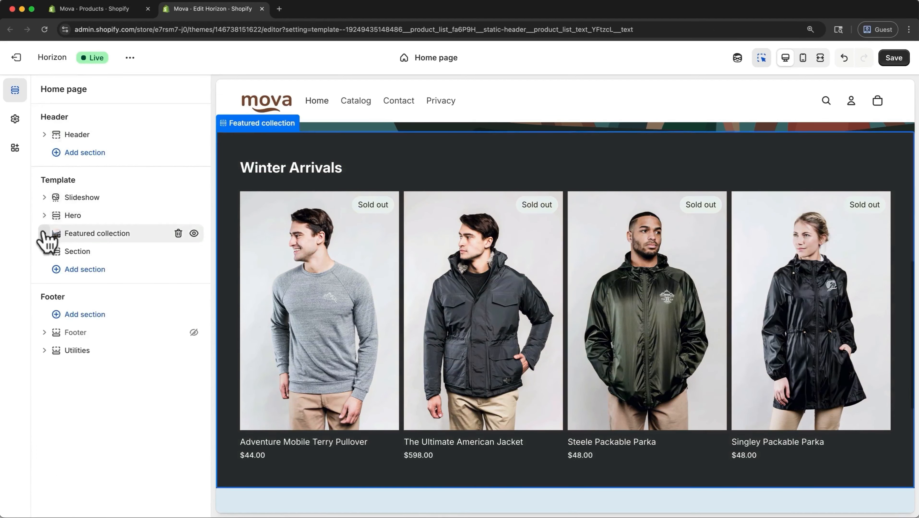
{"action": "left_click_drag", "start_coordinate": [48, 241], "coordinate": [118, 234]}
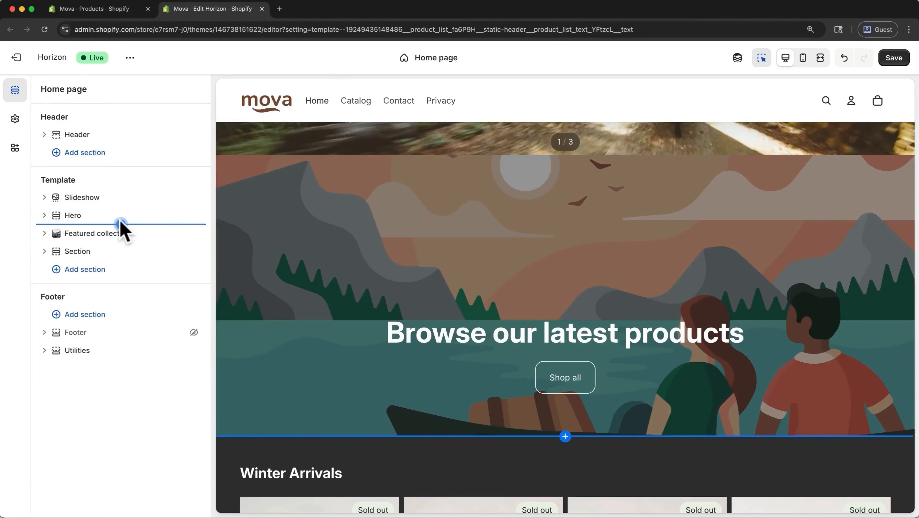
{"action": "left_click", "coordinate": [121, 225]}
{"action": "scroll", "coordinate": [265, 338], "scroll_direction": "down", "scroll_amount": 5}
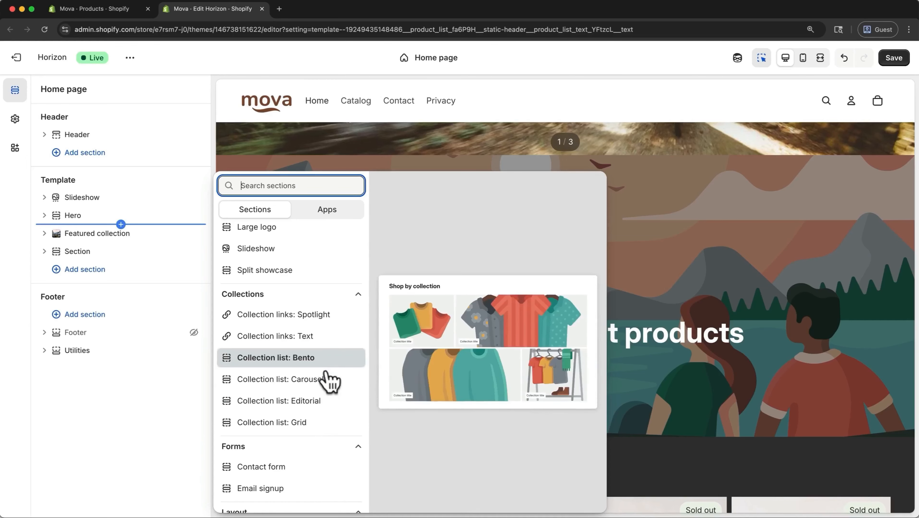
{"action": "left_click", "coordinate": [298, 424]}
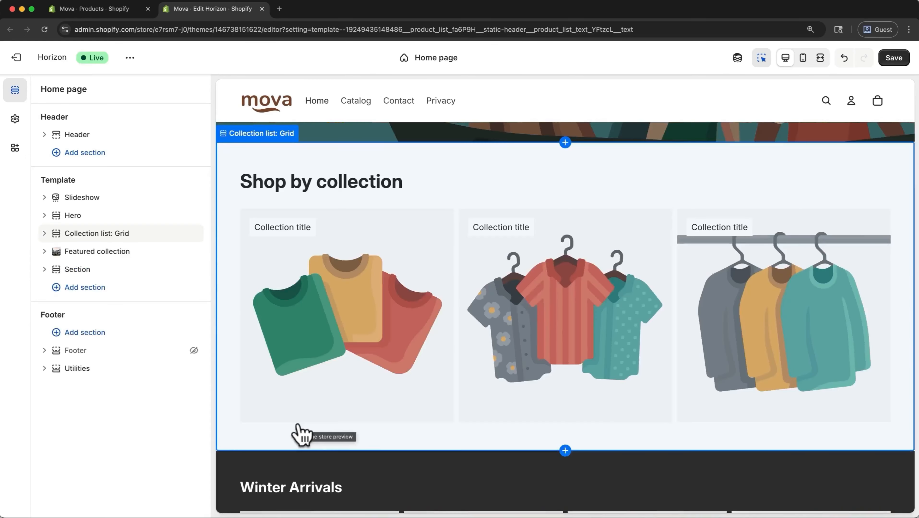
Assign the Men's, New Arrivals and Women's collections to the home page's "Collection list: Grid" section
{"action": "left_click", "coordinate": [151, 238]}
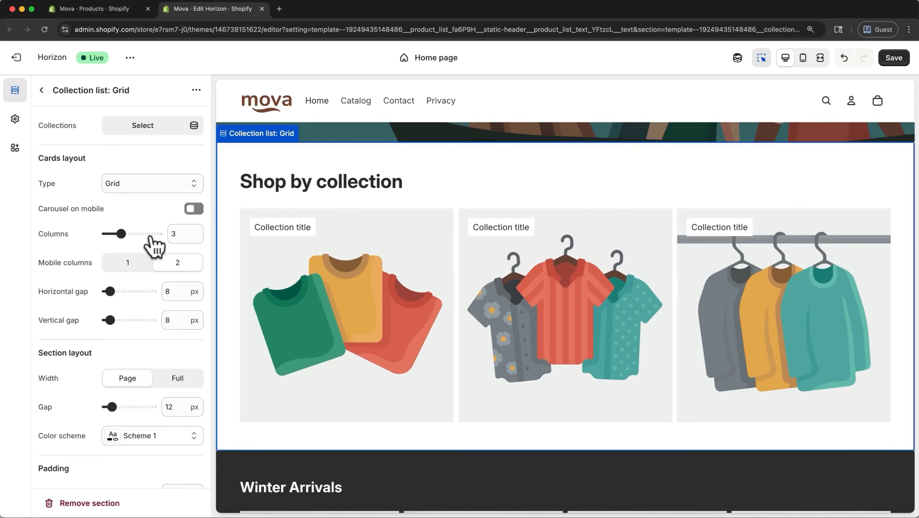
{"action": "left_click", "coordinate": [135, 129]}
{"action": "left_click", "coordinate": [46, 168]}
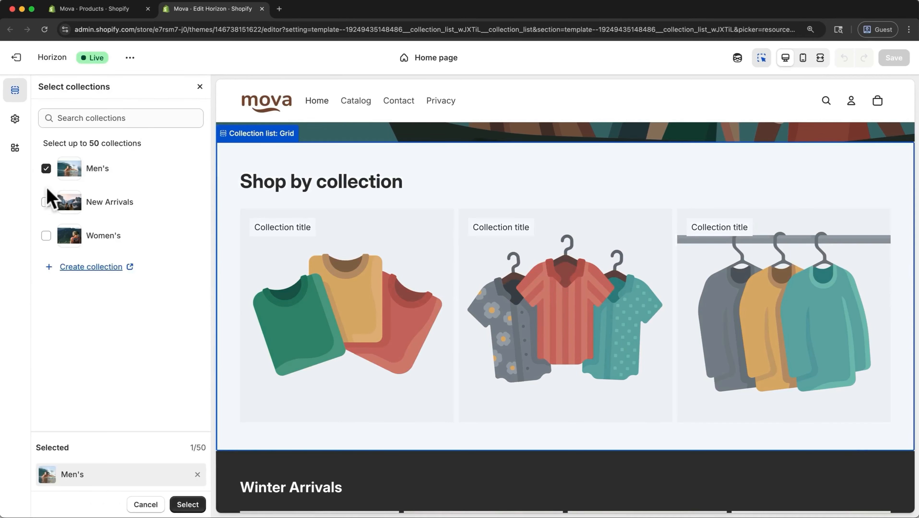
{"action": "left_click", "coordinate": [46, 202]}
{"action": "left_click", "coordinate": [47, 236]}
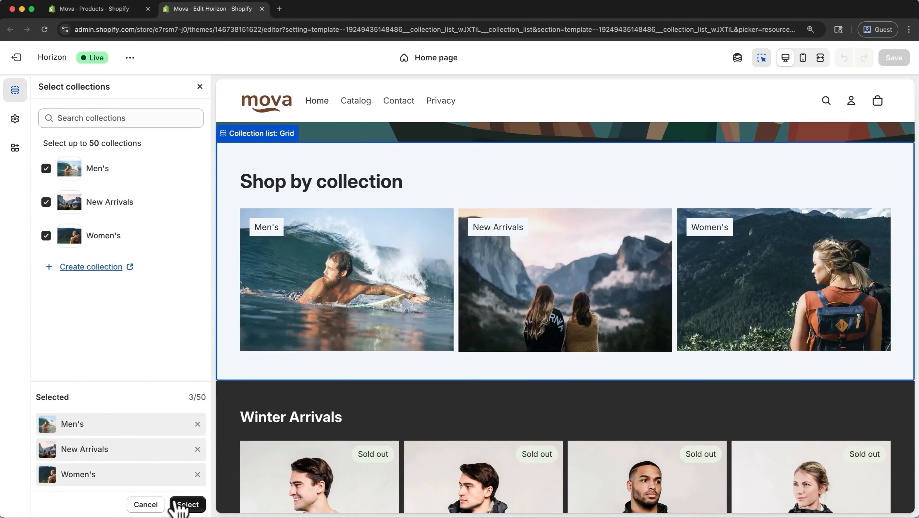
{"action": "left_click", "coordinate": [184, 504]}
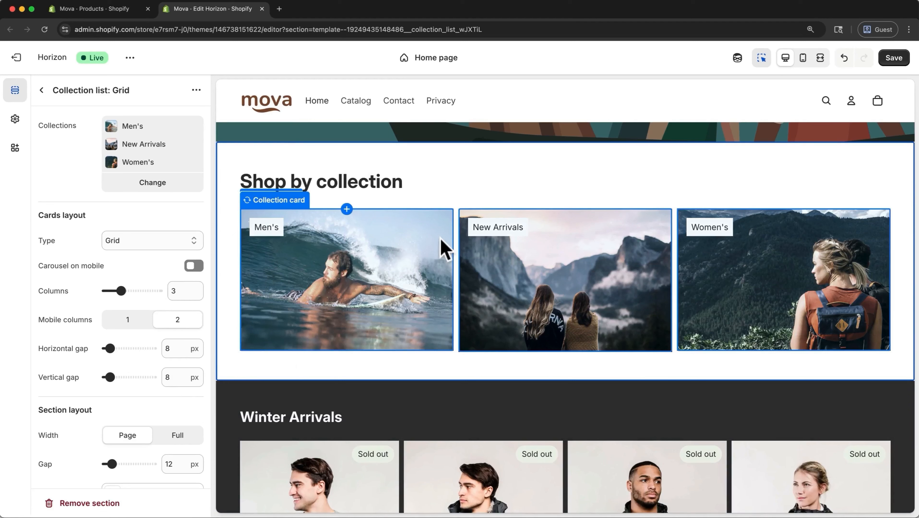
Change the collection list's card layout type to Carousel and set it to 2 columns
{"action": "left_click", "coordinate": [194, 241]}
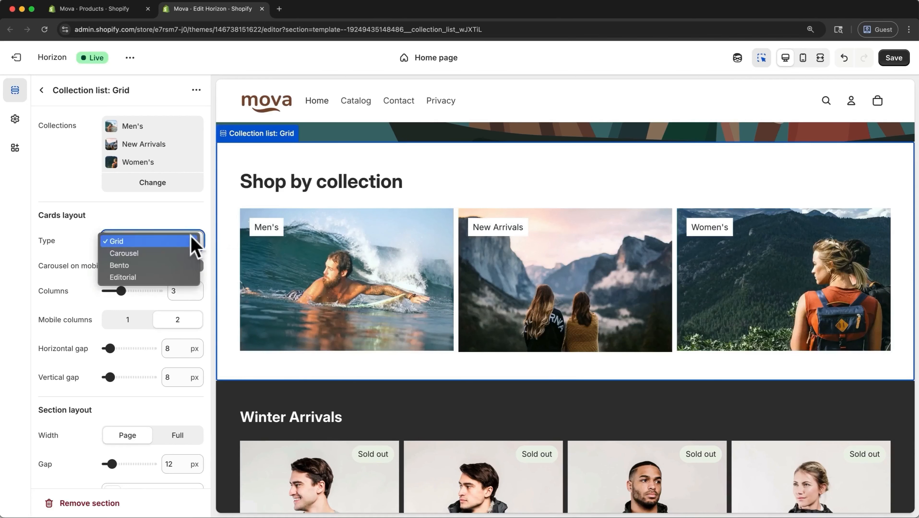
{"action": "left_click", "coordinate": [177, 254]}
{"action": "left_click_drag", "start_coordinate": [122, 269], "coordinate": [110, 269]}
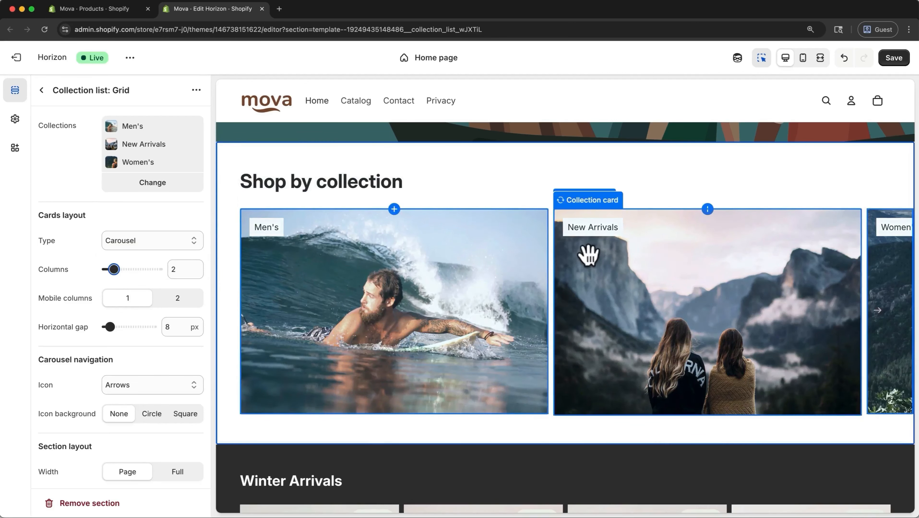
Reorder the listed collections to Men's, Women's, New Arrivals by removing New Arrivals and adding it back
{"action": "left_click", "coordinate": [155, 184]}
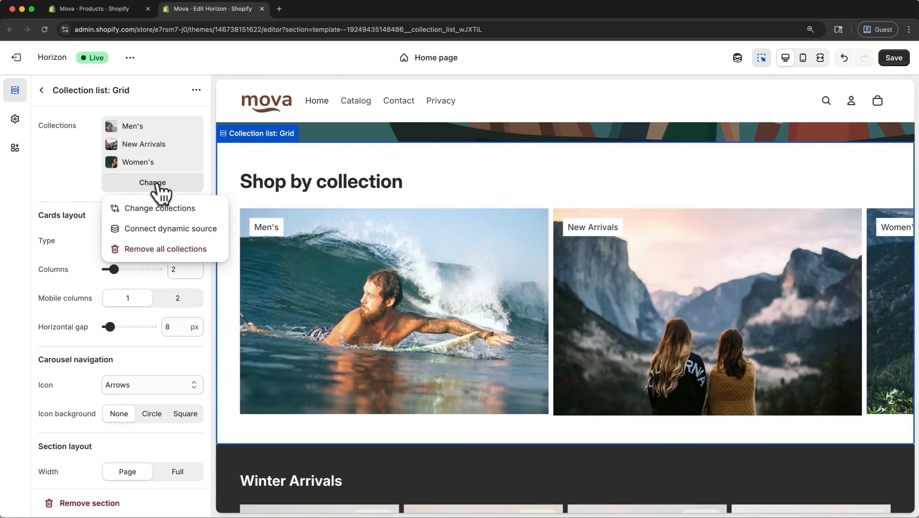
{"action": "left_click", "coordinate": [160, 208]}
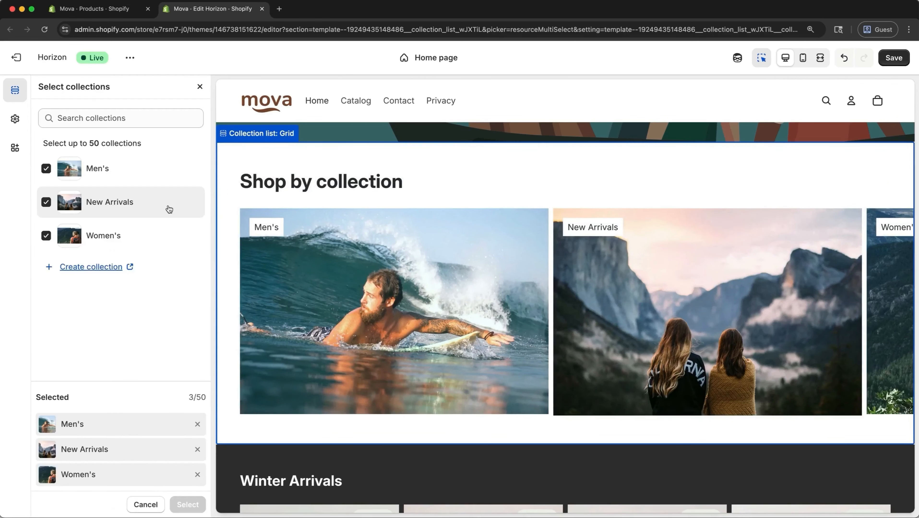
{"action": "left_click_drag", "start_coordinate": [168, 207], "coordinate": [84, 219]}
{"action": "left_click", "coordinate": [47, 202]}
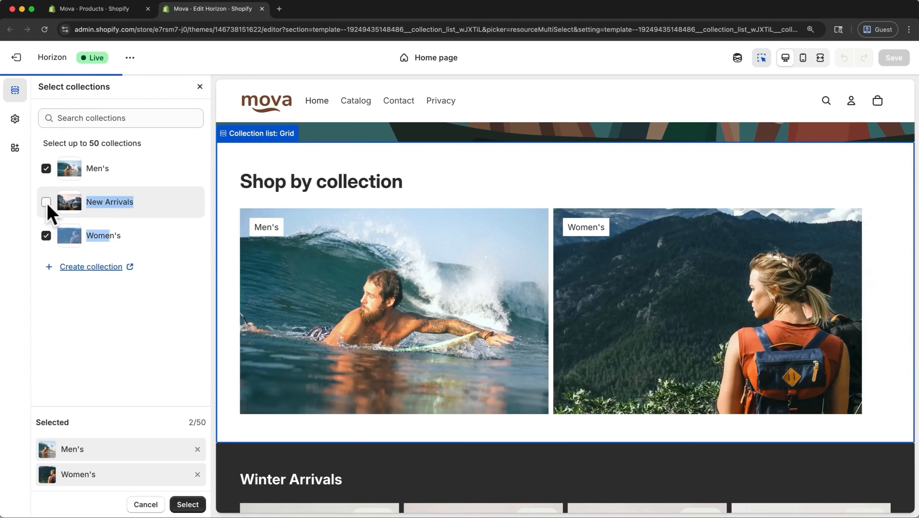
{"action": "left_click", "coordinate": [47, 206]}
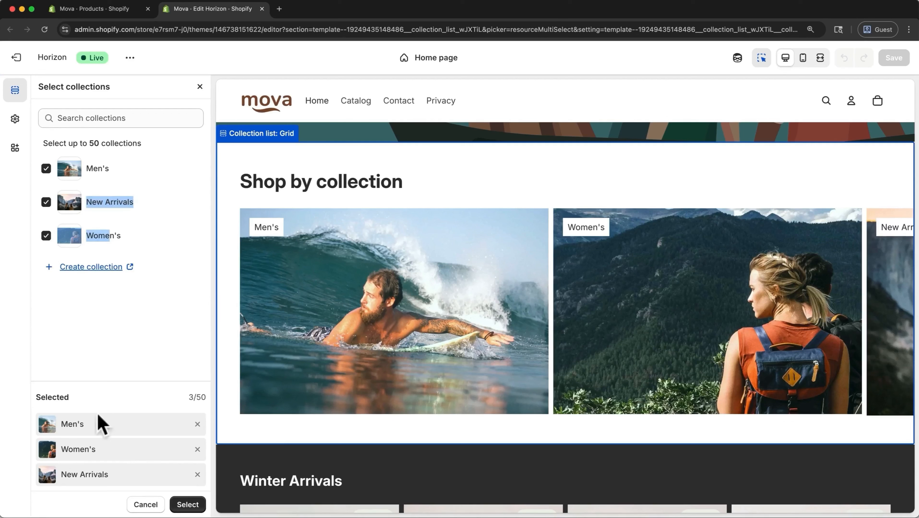
{"action": "left_click", "coordinate": [184, 504]}
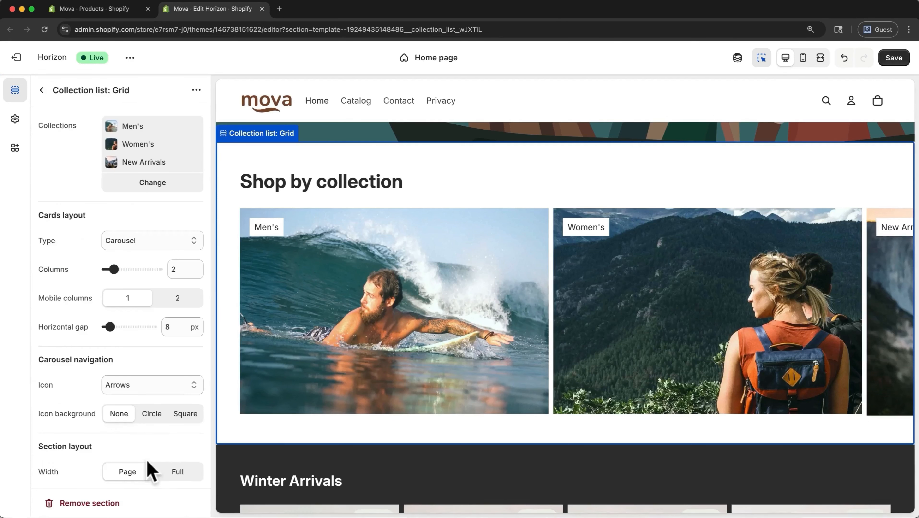
Set the collection list section's color scheme to Scheme 3 and return to the collapsed section overview
{"action": "scroll", "coordinate": [150, 469], "scroll_direction": "down", "scroll_amount": 5}
{"action": "left_click", "coordinate": [185, 353]}
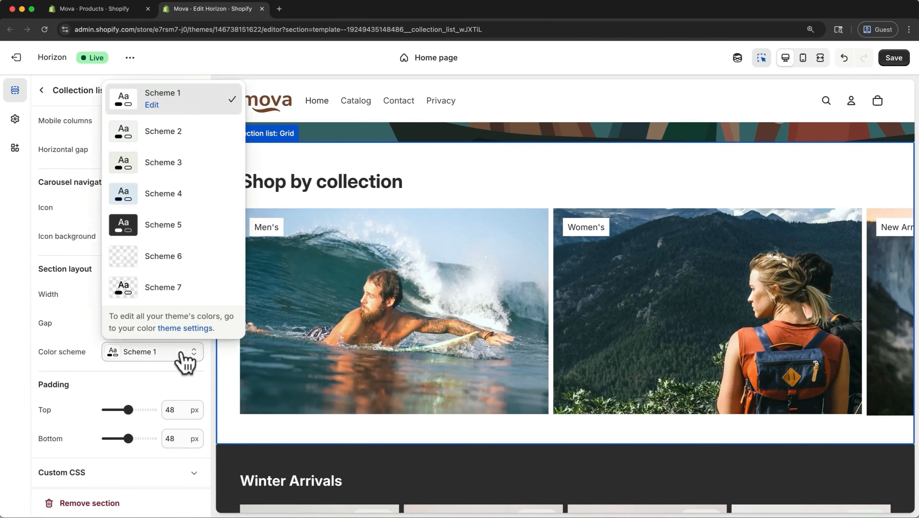
{"action": "left_click", "coordinate": [196, 170]}
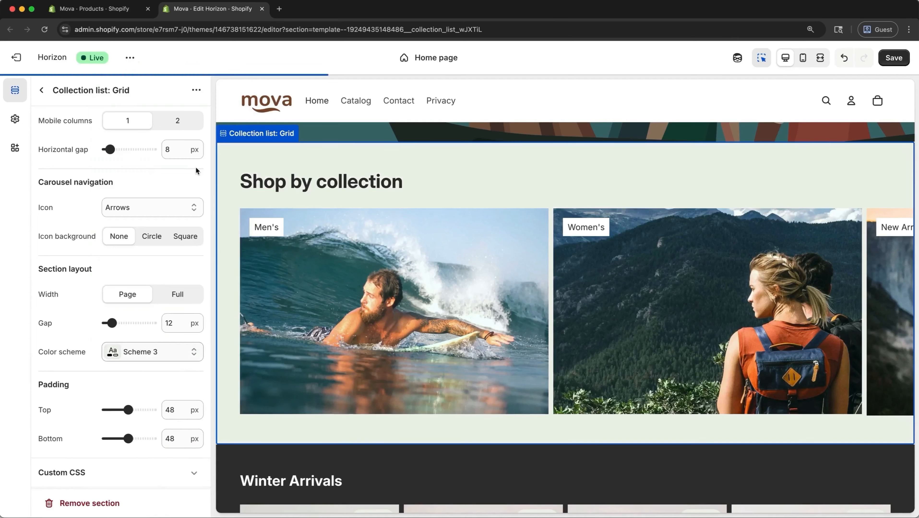
{"action": "left_click", "coordinate": [41, 90]}
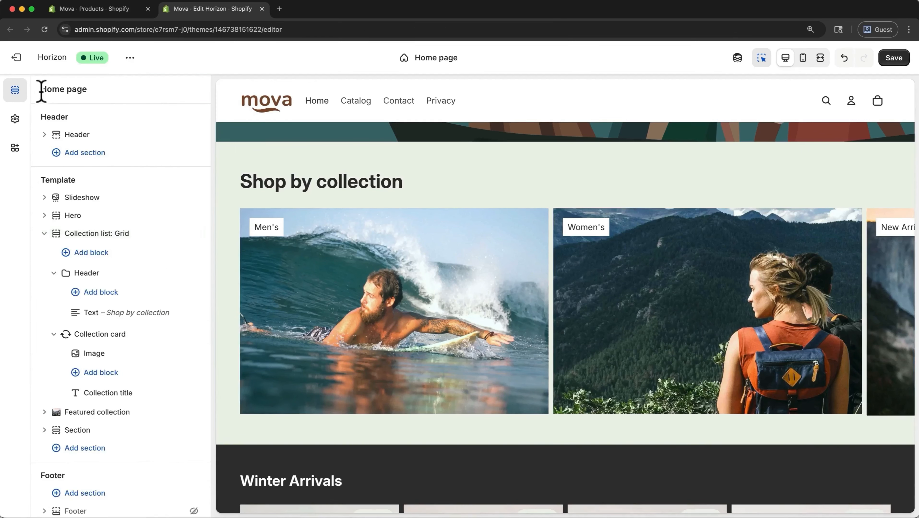
{"action": "left_click", "coordinate": [45, 234]}
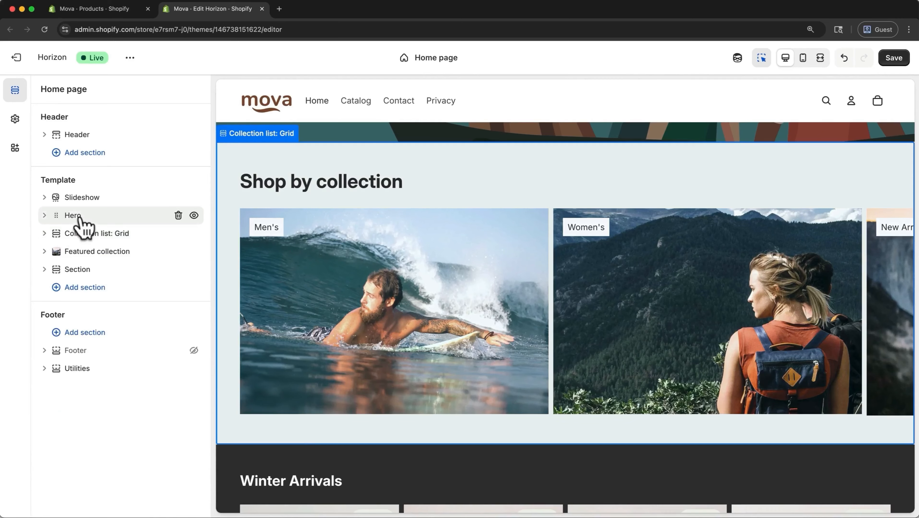
Hide the Hero section on the home page and save the theme changes
{"action": "mouse_move", "coordinate": [79, 217]}
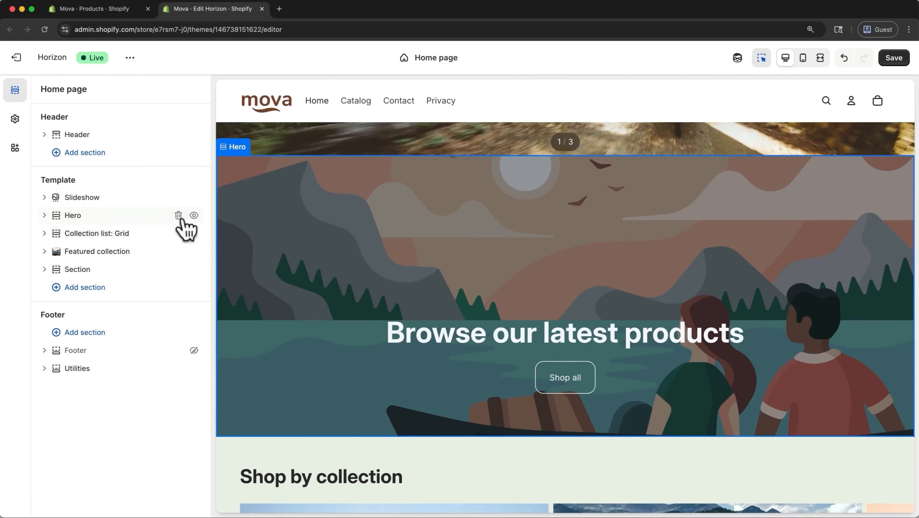
{"action": "left_click", "coordinate": [194, 215]}
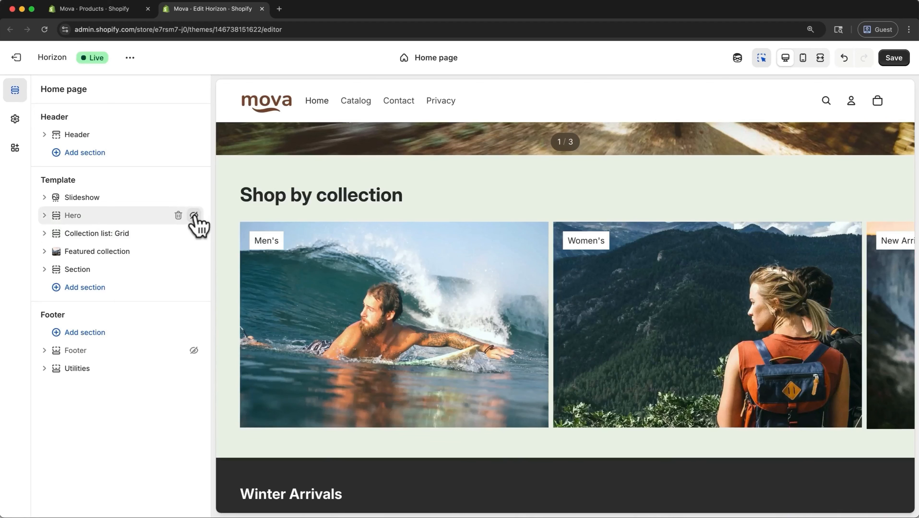
{"action": "left_click", "coordinate": [896, 59]}
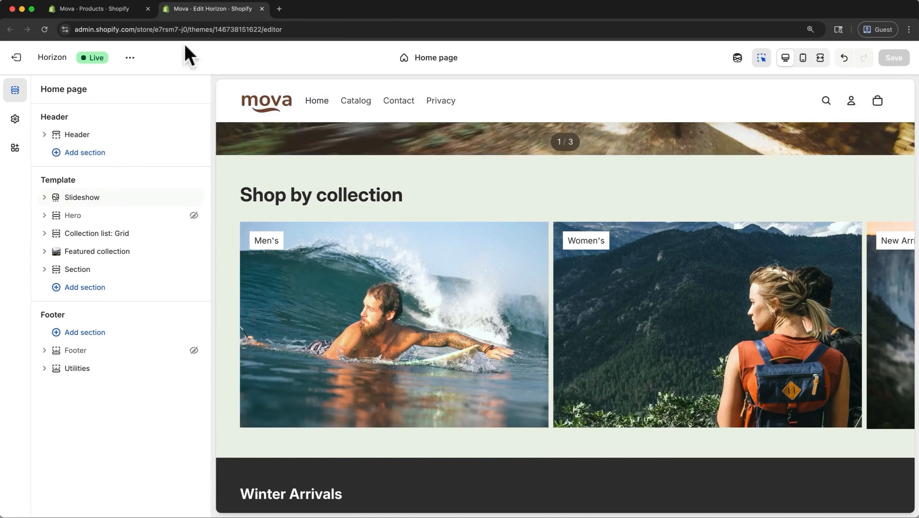
Switch to the Shopify admin, open the store's policy settings and publish the Terms of service from the provided template
{"action": "left_click", "coordinate": [109, 8]}
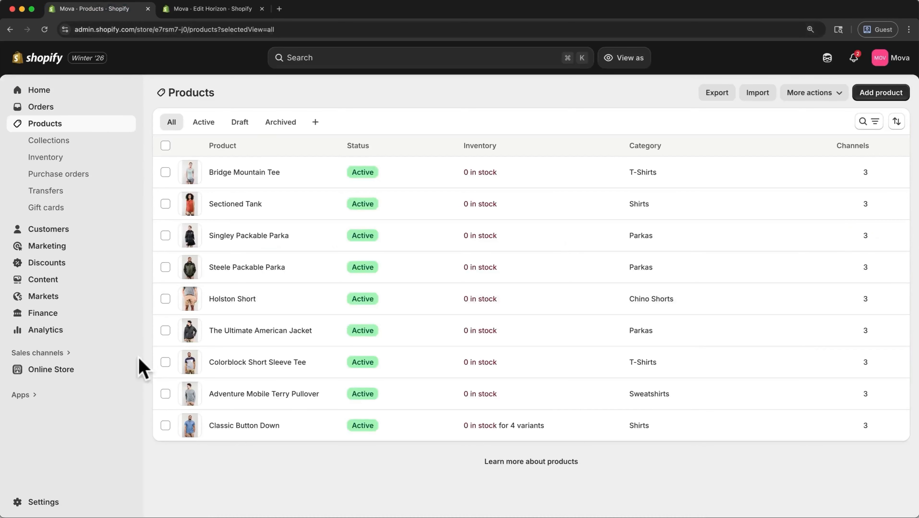
{"action": "left_click", "coordinate": [54, 502]}
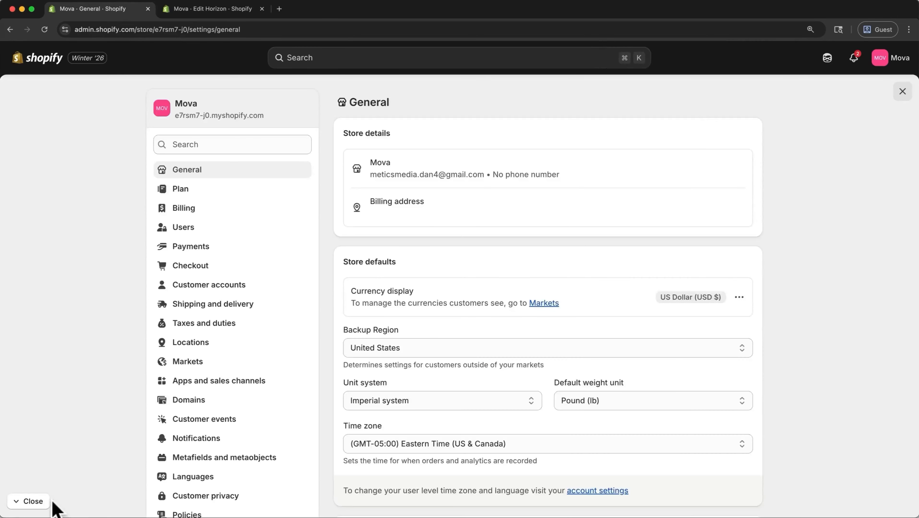
{"action": "left_click", "coordinate": [190, 513]}
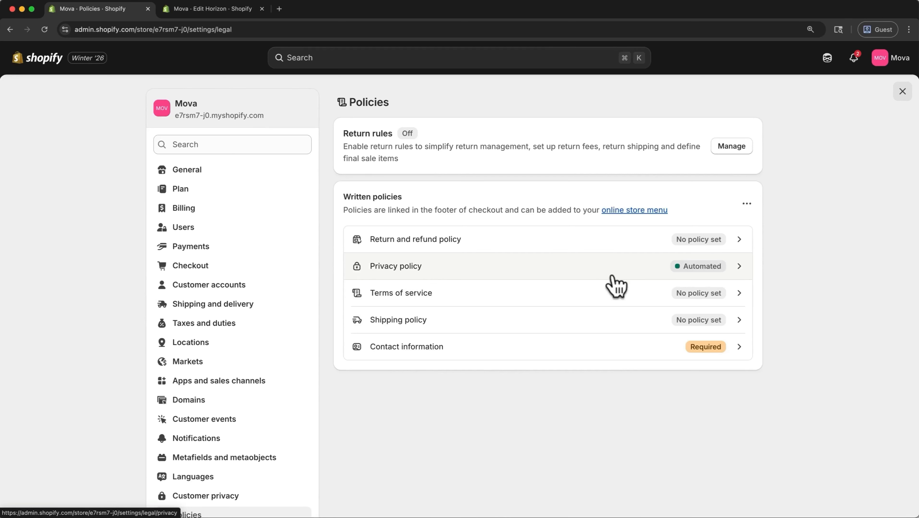
{"action": "left_click", "coordinate": [684, 295]}
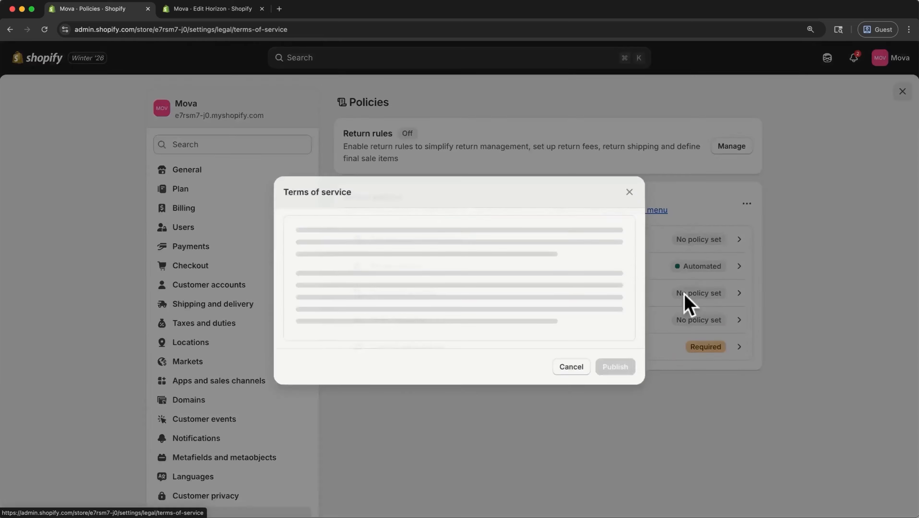
{"action": "left_click", "coordinate": [613, 220]}
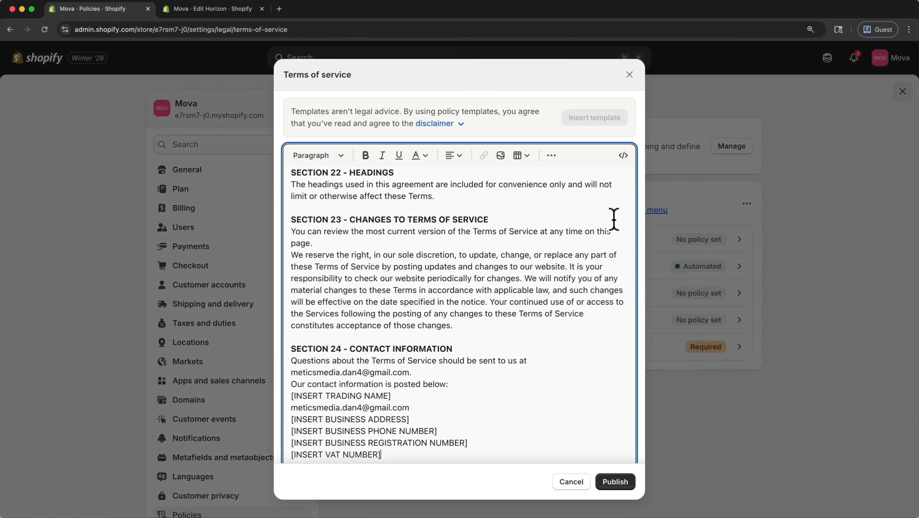
{"action": "scroll", "coordinate": [614, 219], "scroll_direction": "down", "scroll_amount": 1}
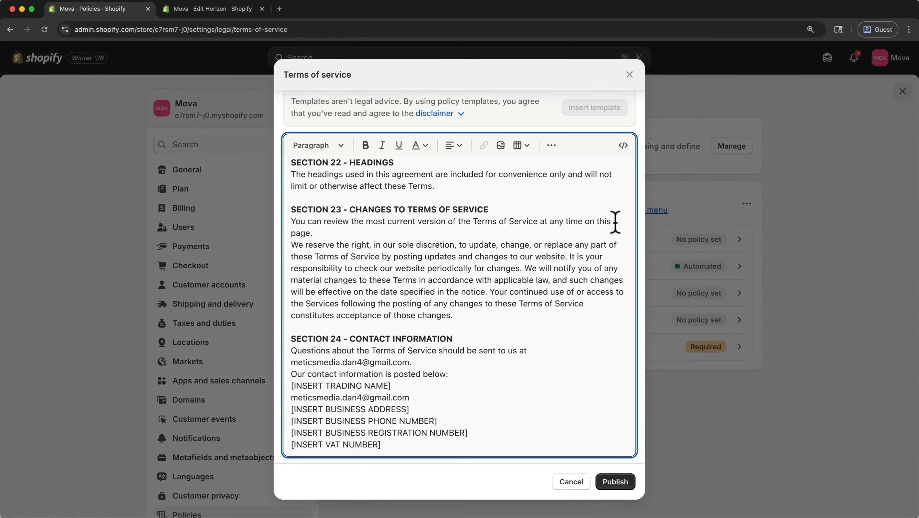
{"action": "left_click", "coordinate": [608, 479]}
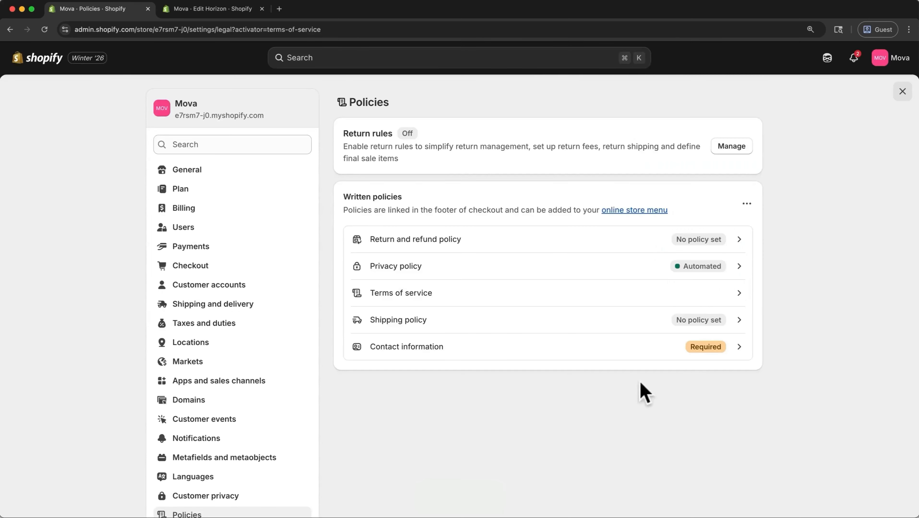
Publish the Shipping policy, and fill the Contact information from its template and publish it
{"action": "left_click", "coordinate": [647, 318]}
{"action": "left_click", "coordinate": [609, 369]}
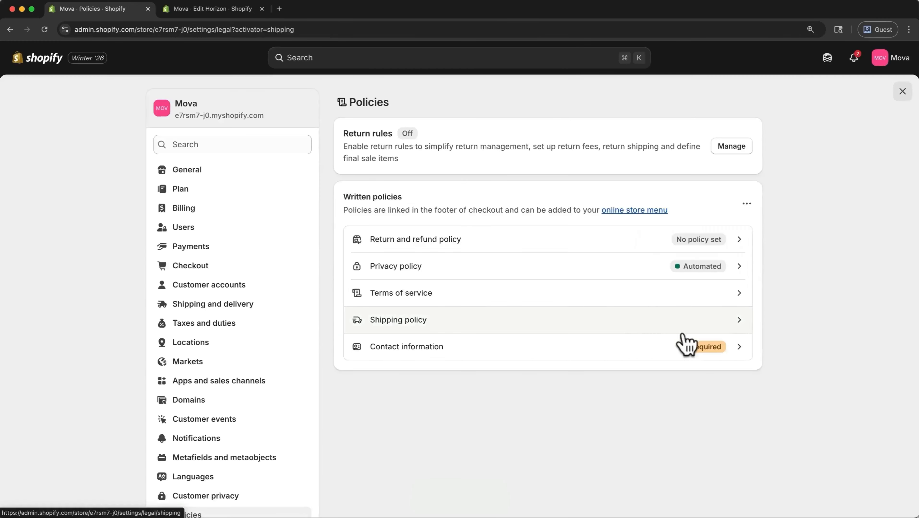
{"action": "left_click", "coordinate": [711, 342]}
{"action": "left_click", "coordinate": [599, 185]}
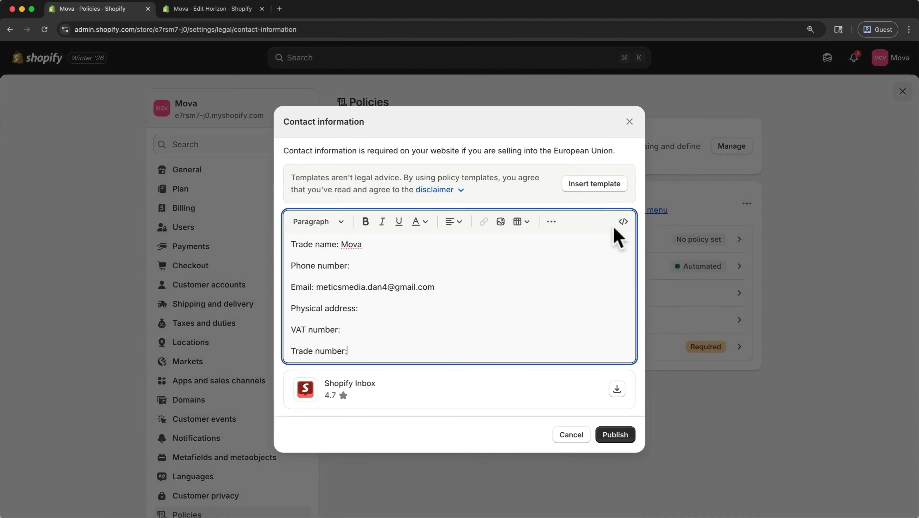
{"action": "left_click", "coordinate": [612, 435]}
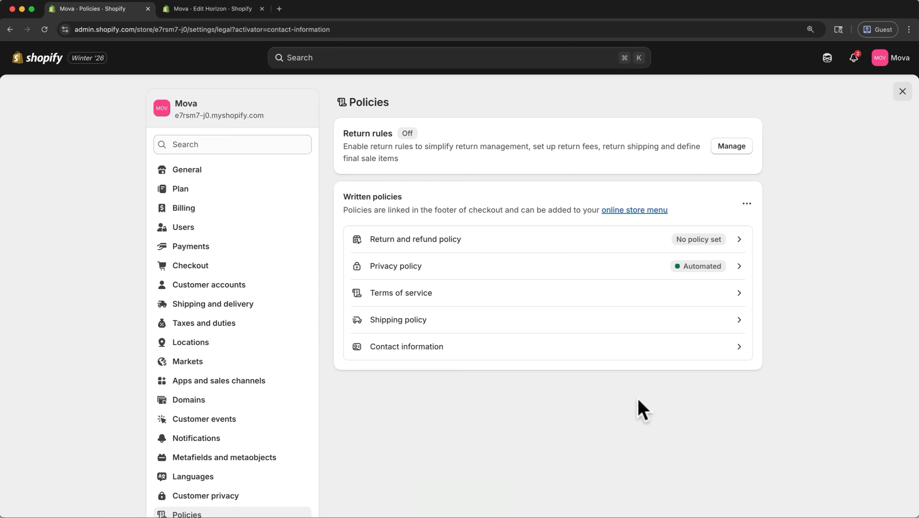
Insert the template text into the Return and refund policy and publish it
{"action": "left_click", "coordinate": [708, 245]}
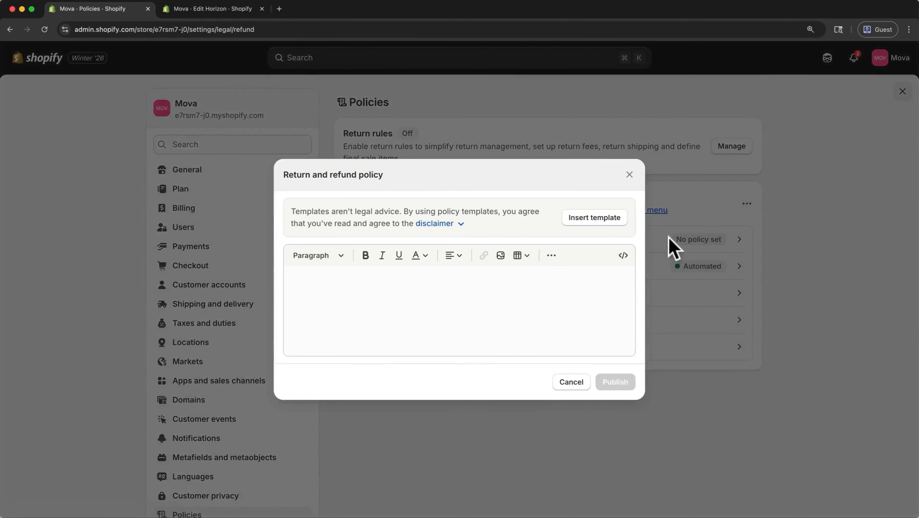
{"action": "left_click", "coordinate": [617, 219]}
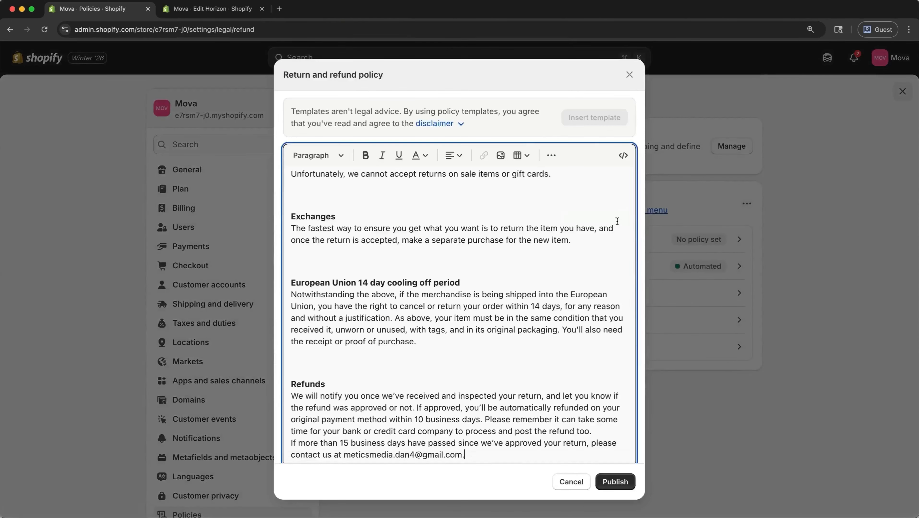
{"action": "left_click", "coordinate": [625, 485]}
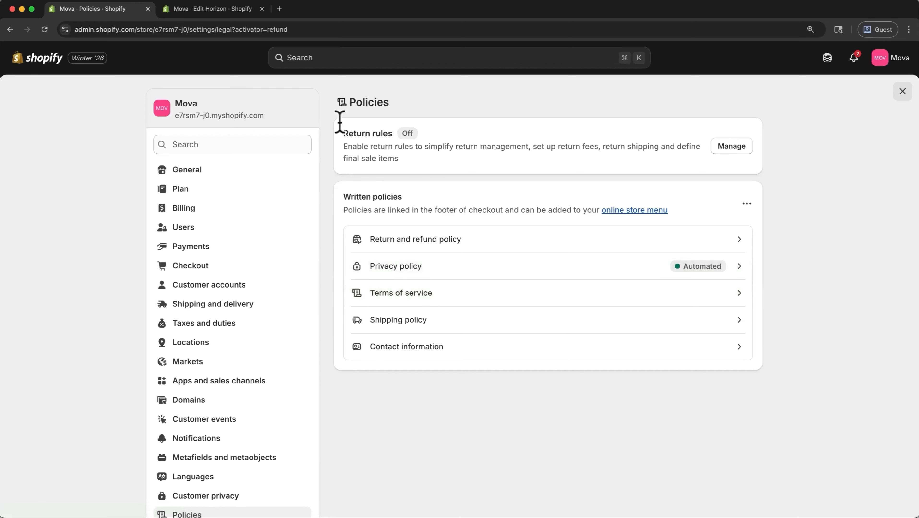
Switch back to the Horizon theme editor and examine the policy links in the footer's Utilities section
{"action": "left_click", "coordinate": [226, 10]}
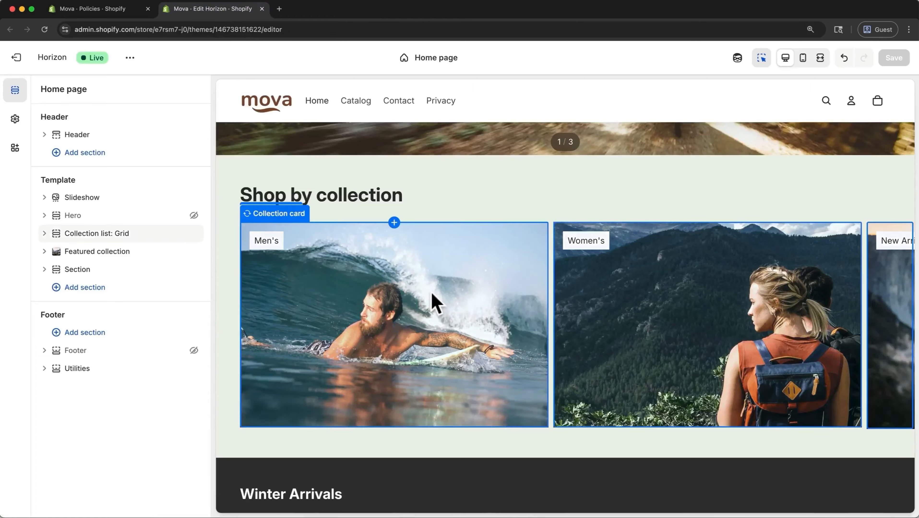
{"action": "scroll", "coordinate": [432, 302], "scroll_direction": "down", "scroll_amount": 10}
{"action": "scroll", "coordinate": [435, 303], "scroll_direction": "down", "scroll_amount": 1}
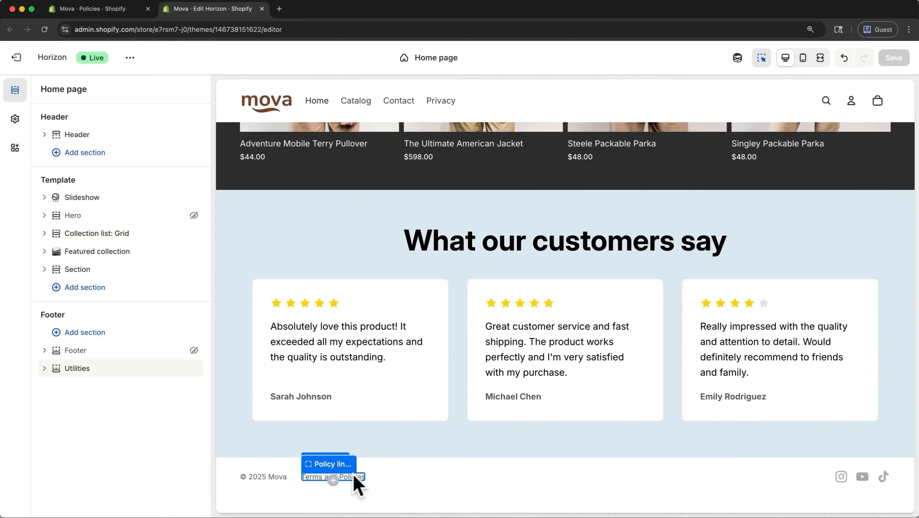
{"action": "left_click", "coordinate": [44, 369]}
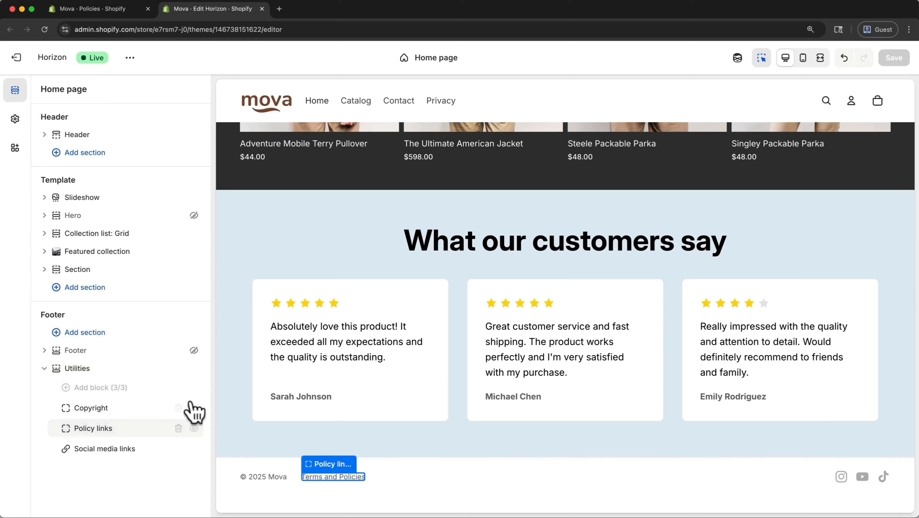
View the live storefront without the preview bar, examine the footer's Terms and Policies links, and close the storefront
{"action": "left_click", "coordinate": [130, 58]}
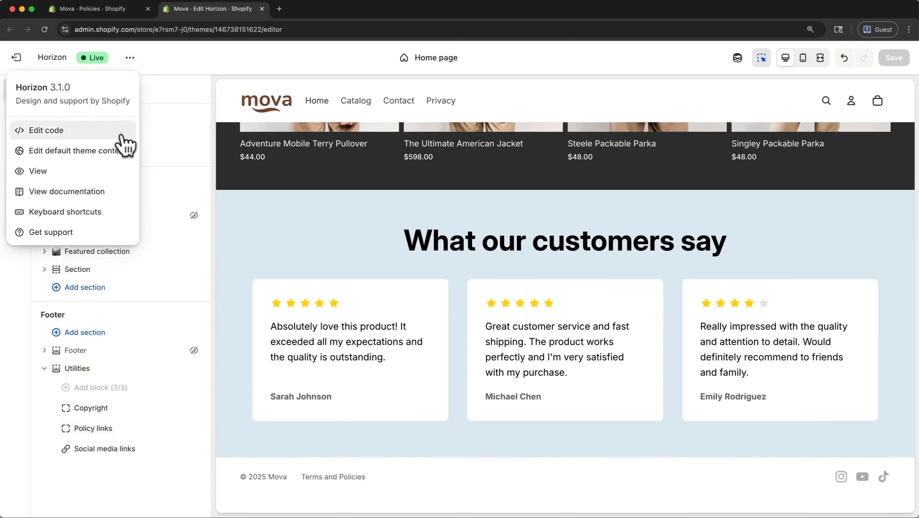
{"action": "left_click", "coordinate": [95, 170]}
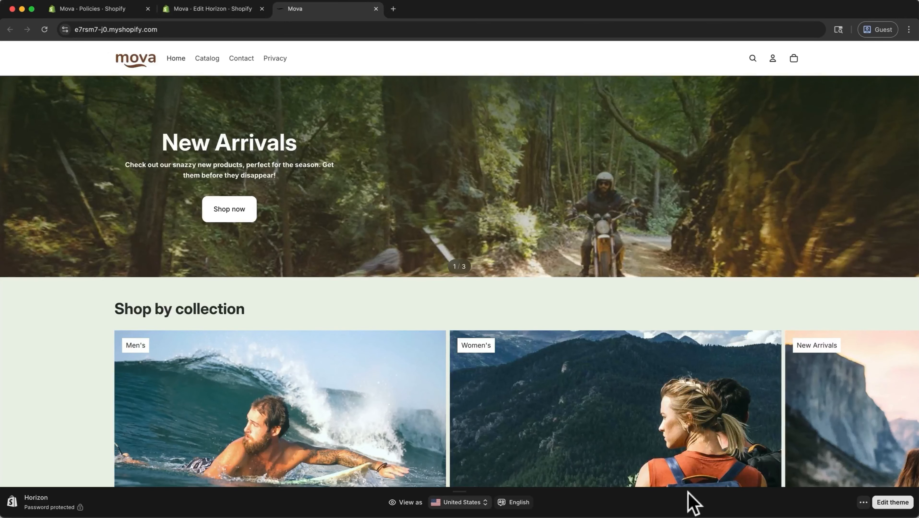
{"action": "left_click", "coordinate": [863, 505]}
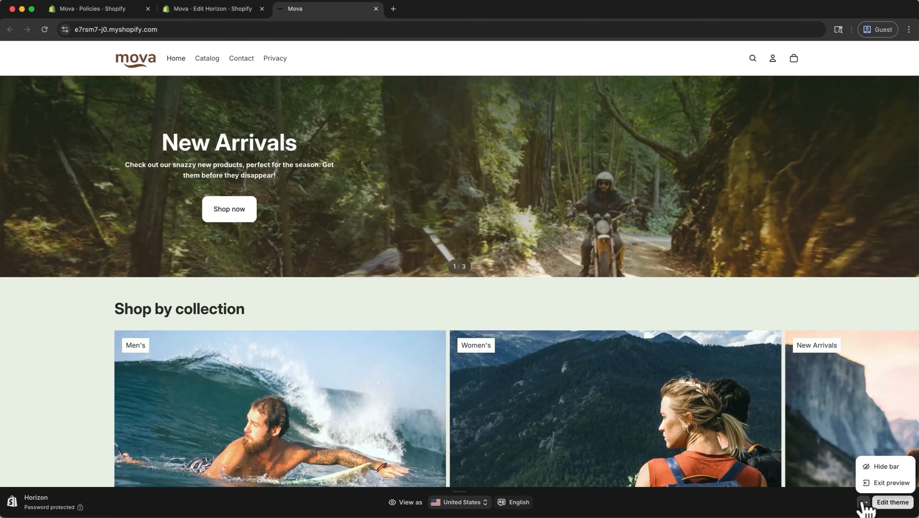
{"action": "left_click", "coordinate": [874, 482]}
{"action": "scroll", "coordinate": [873, 470], "scroll_direction": "down", "scroll_amount": 15}
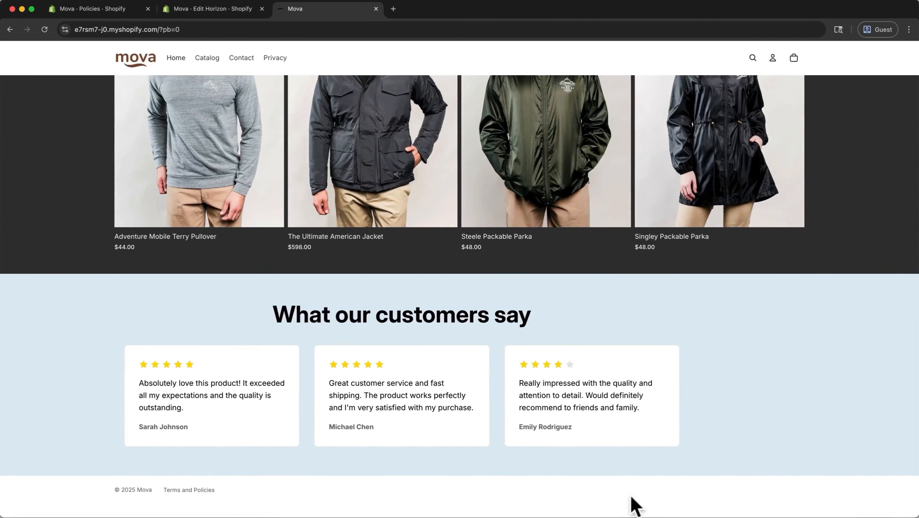
{"action": "left_click", "coordinate": [190, 490]}
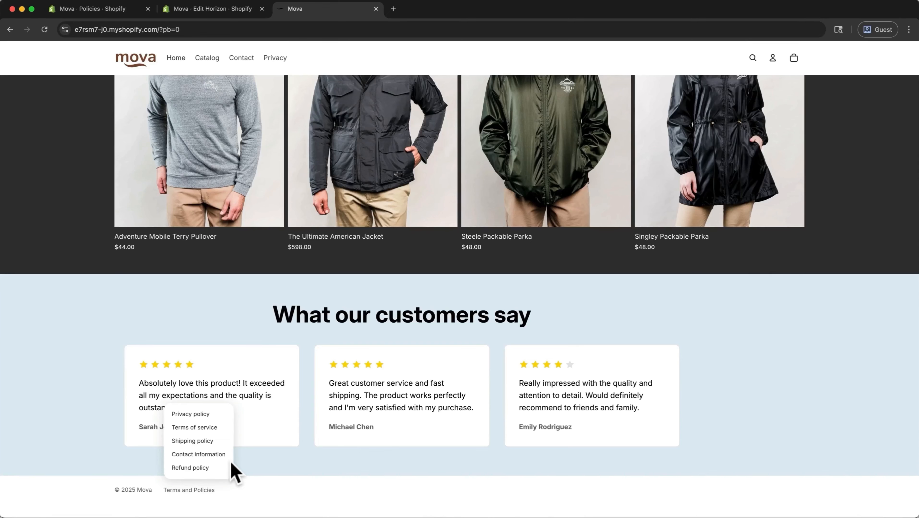
{"action": "left_click", "coordinate": [376, 9]}
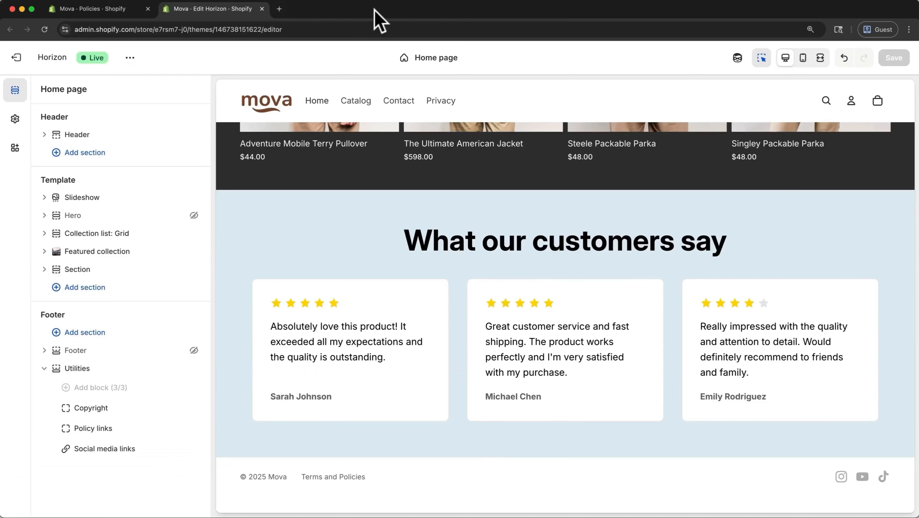
Switch to the Shopify admin, open the store's payment settings and examine the Shopify Payments account setup and the other payment options
{"action": "left_click", "coordinate": [119, 11]}
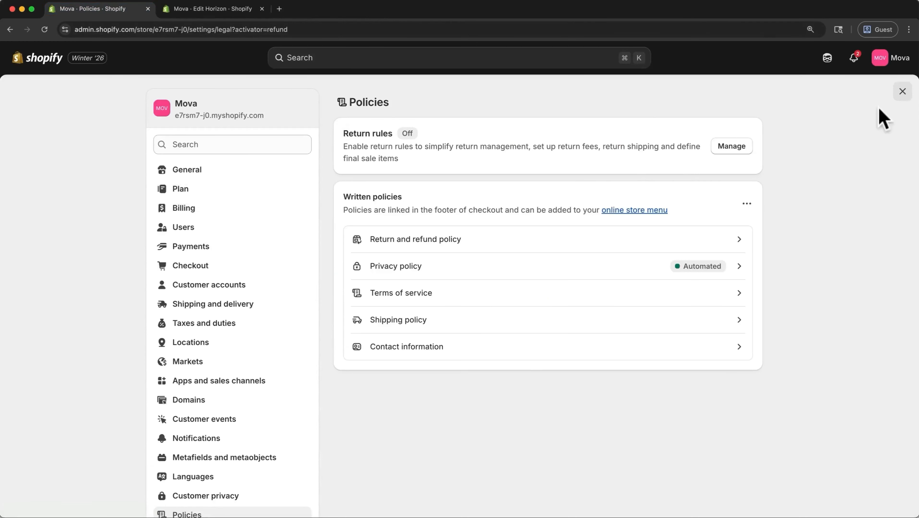
{"action": "left_click", "coordinate": [902, 93]}
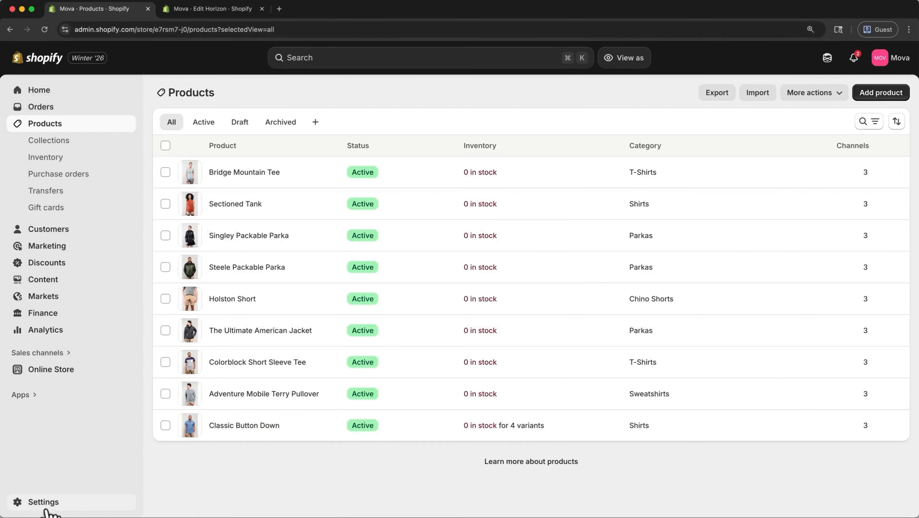
{"action": "left_click", "coordinate": [38, 508]}
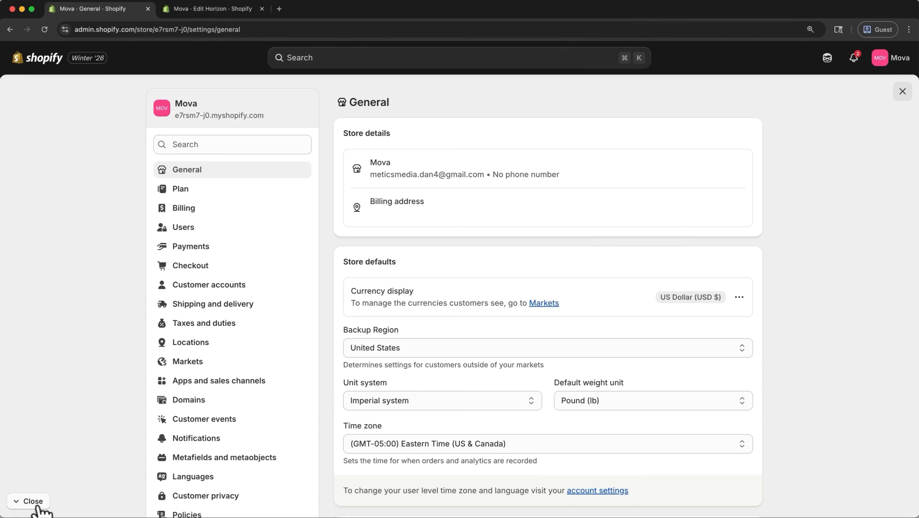
{"action": "left_click", "coordinate": [188, 252]}
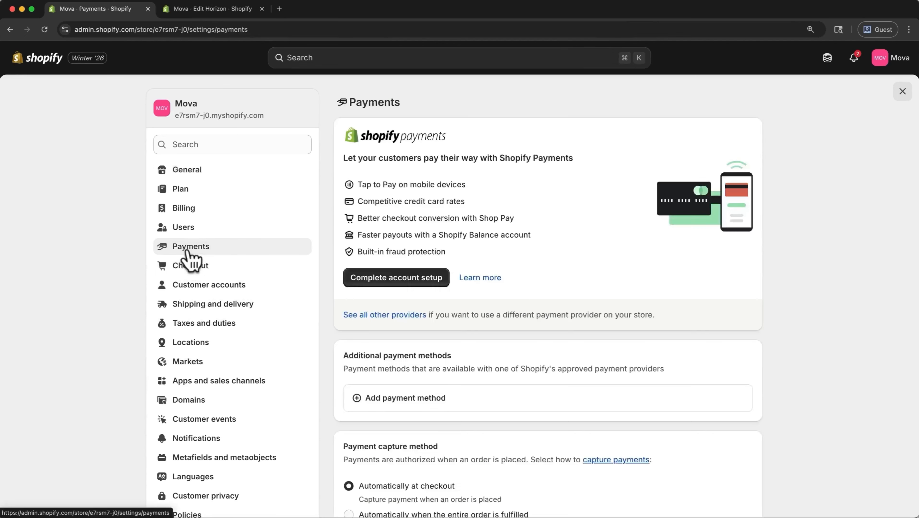
{"action": "left_click", "coordinate": [365, 280]}
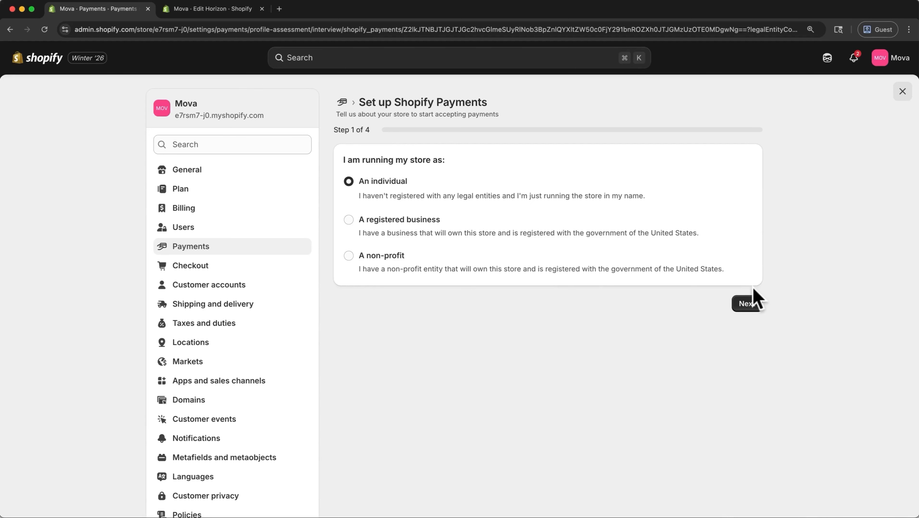
{"action": "left_click", "coordinate": [342, 103]}
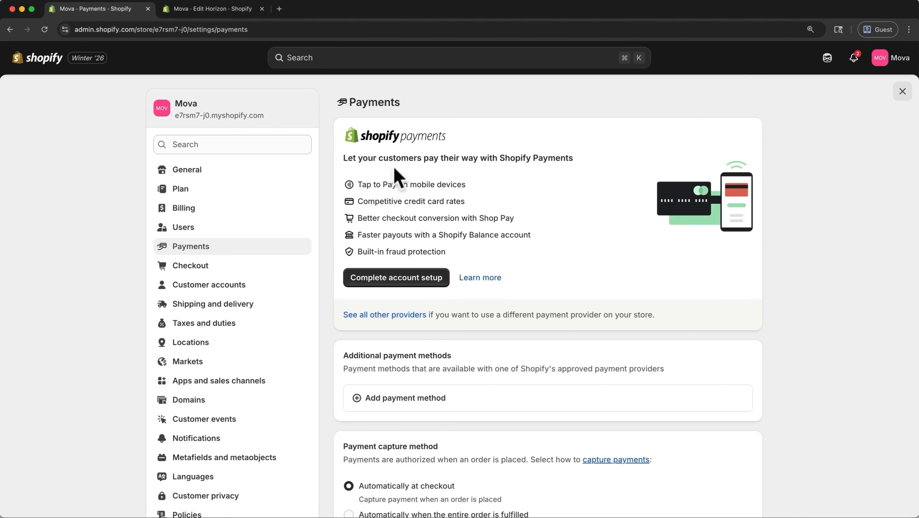
{"action": "scroll", "coordinate": [445, 302], "scroll_direction": "down", "scroll_amount": 4}
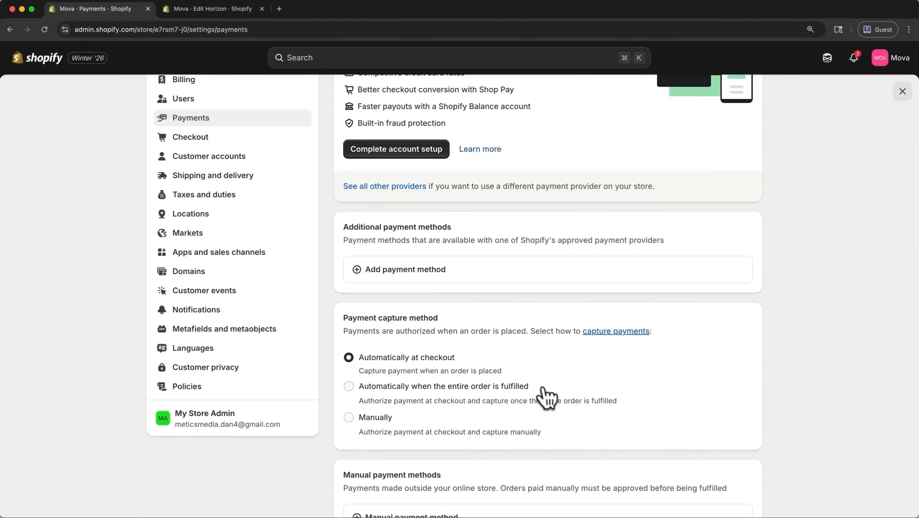
{"action": "scroll", "coordinate": [542, 392], "scroll_direction": "down", "scroll_amount": 8}
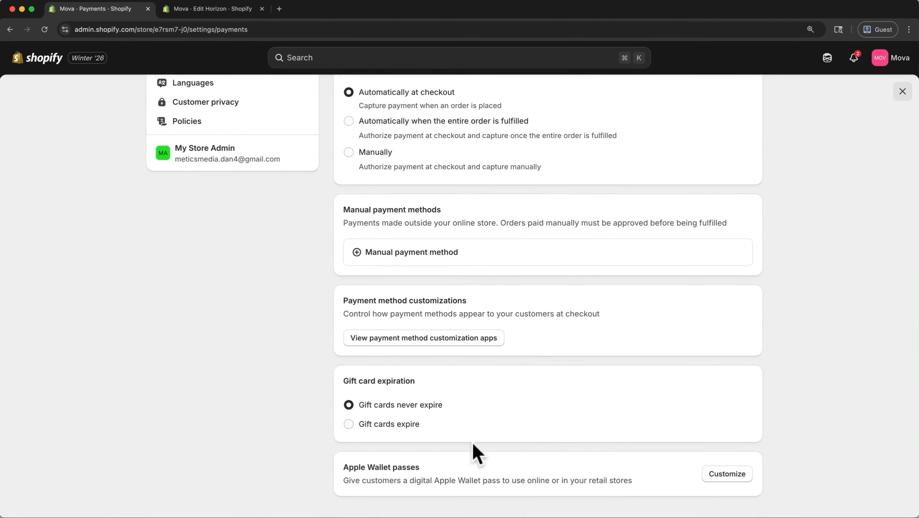
{"action": "scroll", "coordinate": [515, 399], "scroll_direction": "up", "scroll_amount": 12}
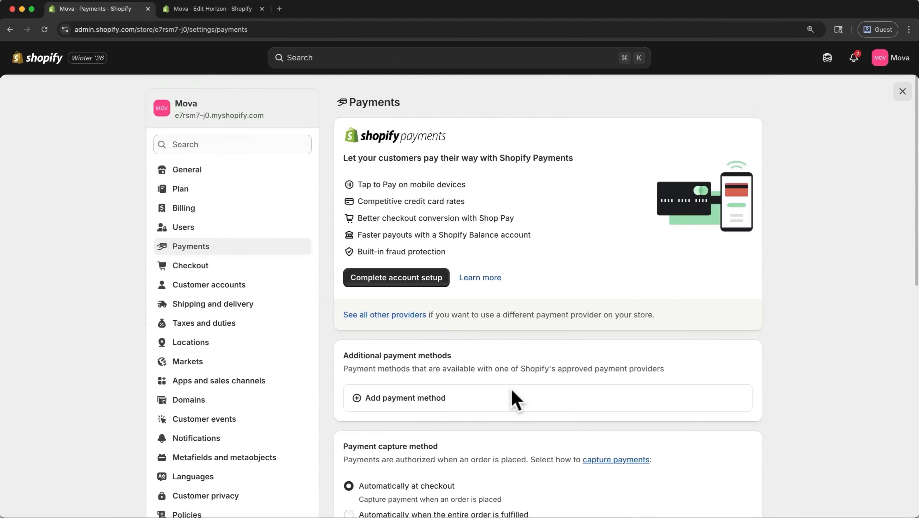
Examine the general shipping profile and delivery options in the shipping settings, and open the Taxes and duties settings
{"action": "left_click", "coordinate": [225, 308]}
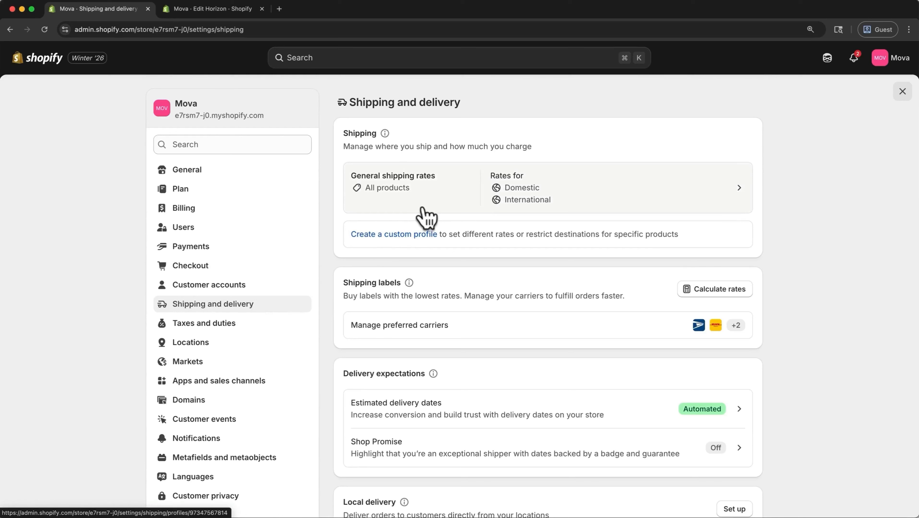
{"action": "left_click", "coordinate": [655, 199]}
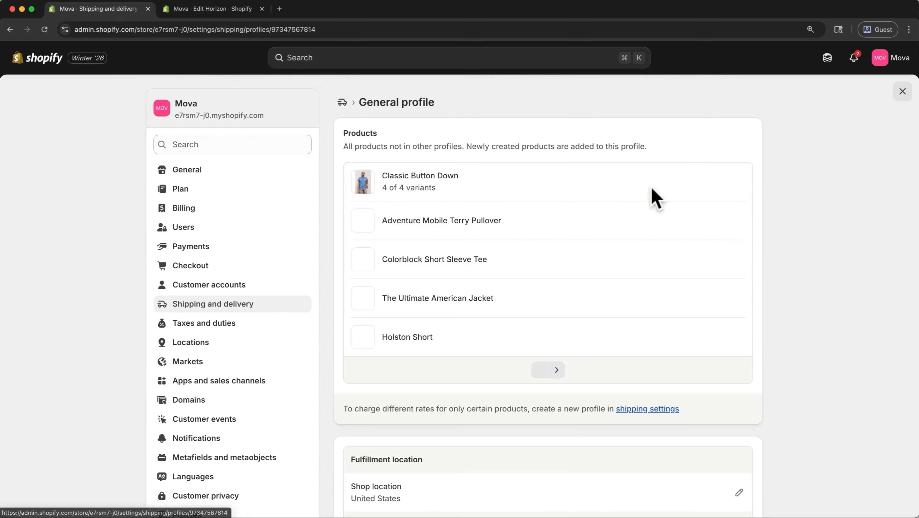
{"action": "left_click", "coordinate": [342, 103]}
{"action": "scroll", "coordinate": [467, 344], "scroll_direction": "down", "scroll_amount": 3}
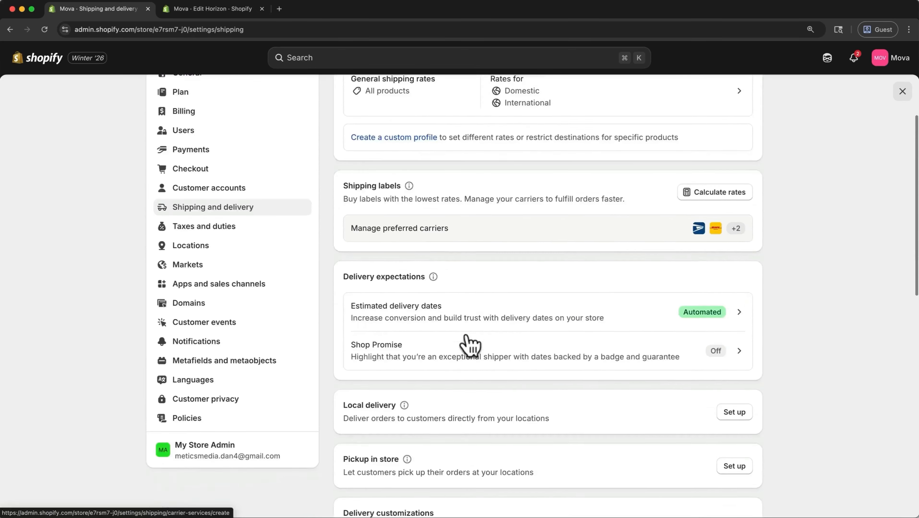
{"action": "scroll", "coordinate": [470, 345], "scroll_direction": "down", "scroll_amount": 1}
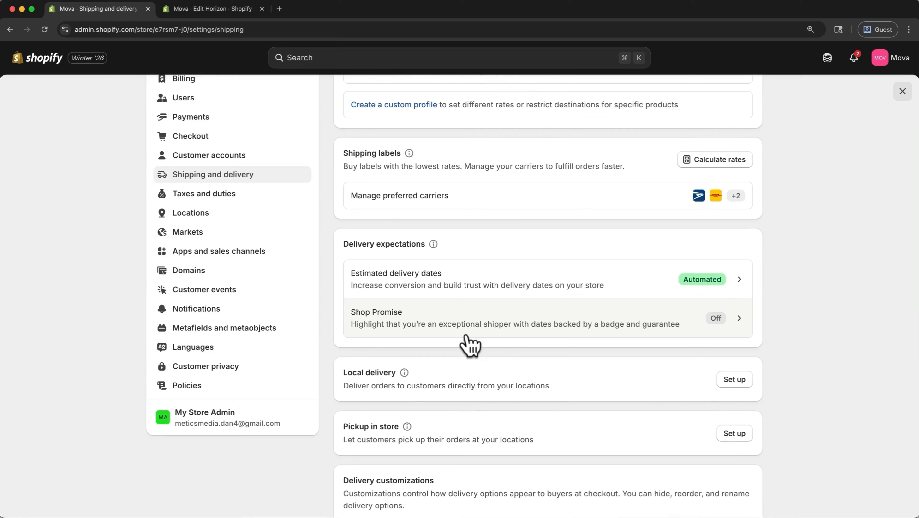
{"action": "left_click", "coordinate": [238, 195]}
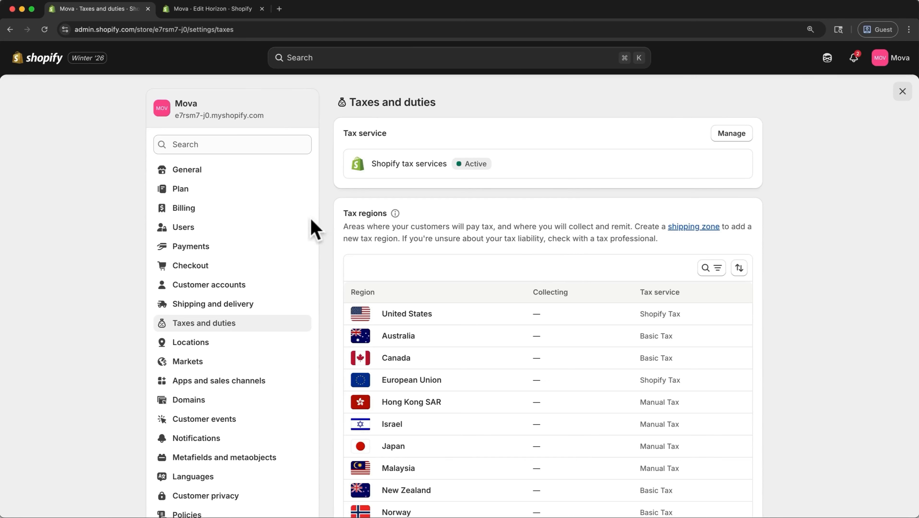
Examine the editable store profile and billing address in the General settings without changing them
{"action": "left_click", "coordinate": [200, 172]}
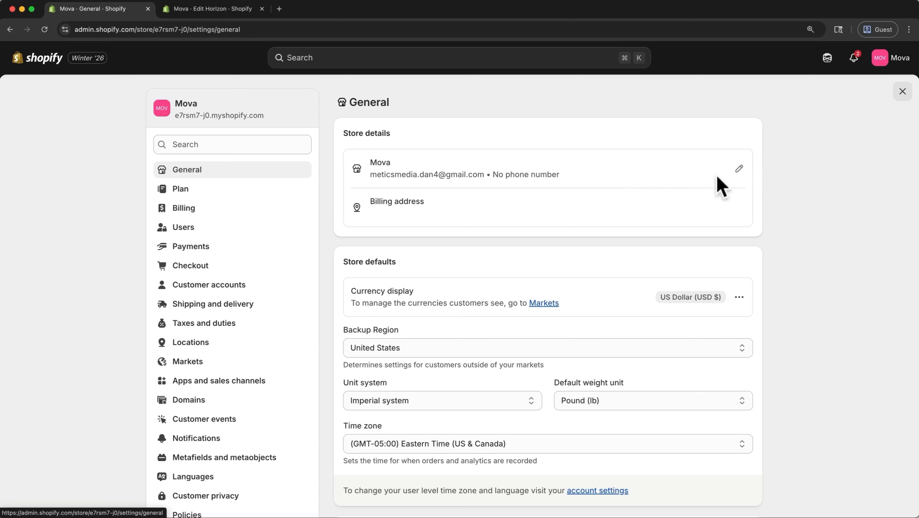
{"action": "left_click", "coordinate": [737, 170]}
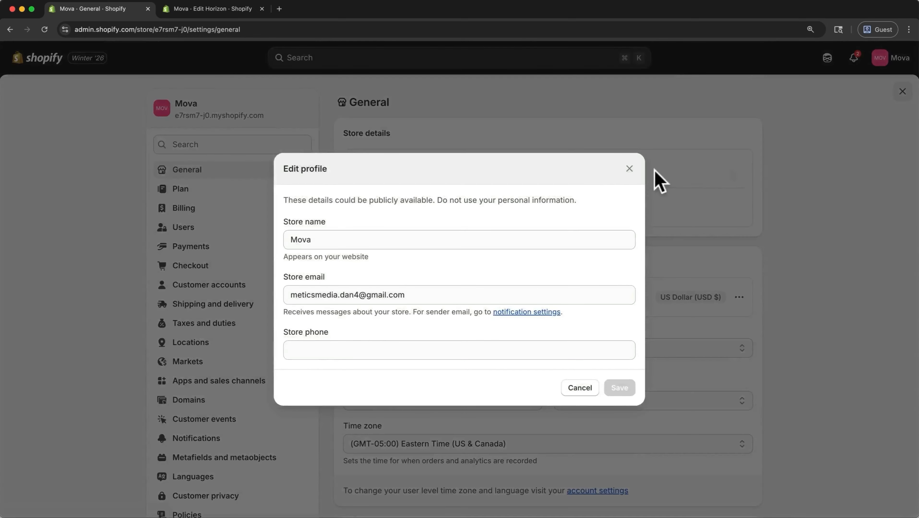
{"action": "left_click", "coordinate": [630, 167]}
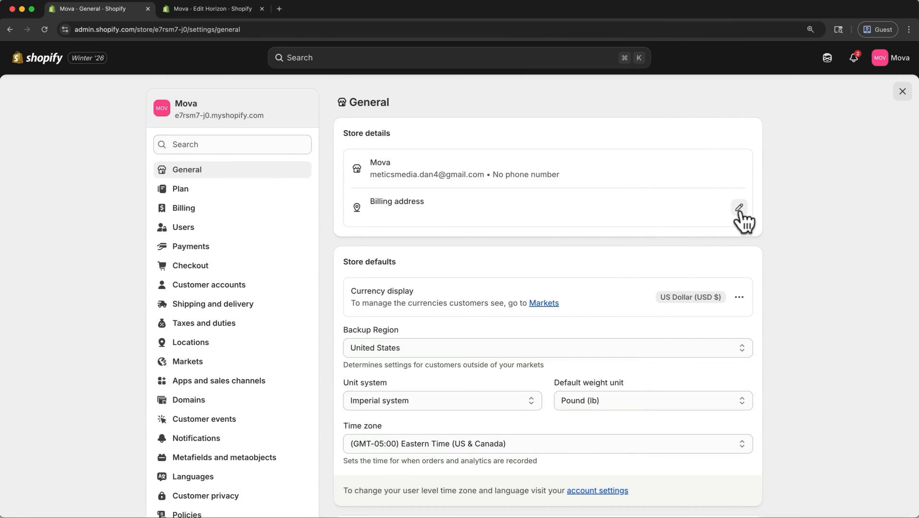
{"action": "left_click", "coordinate": [739, 207]}
{"action": "left_click", "coordinate": [627, 112]}
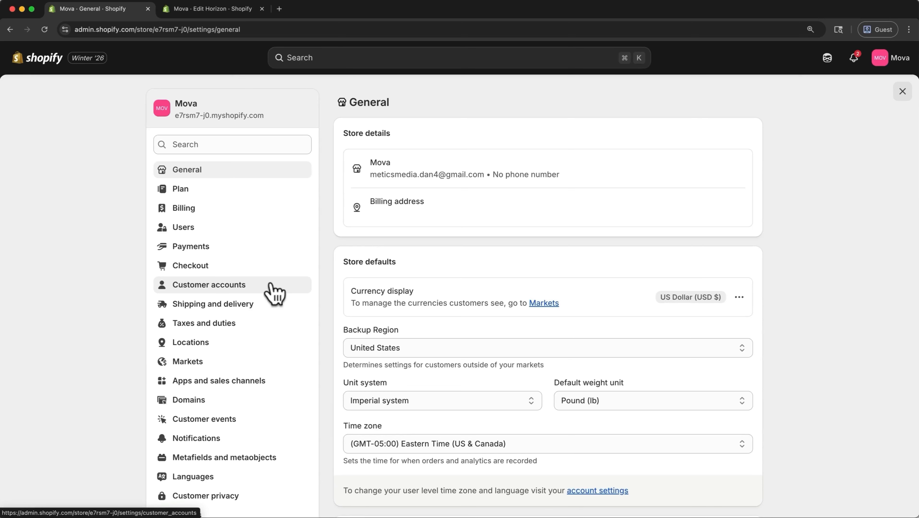
Search for the new domain name "buymova" in the domain settings, and close the settings
{"action": "left_click", "coordinate": [241, 403]}
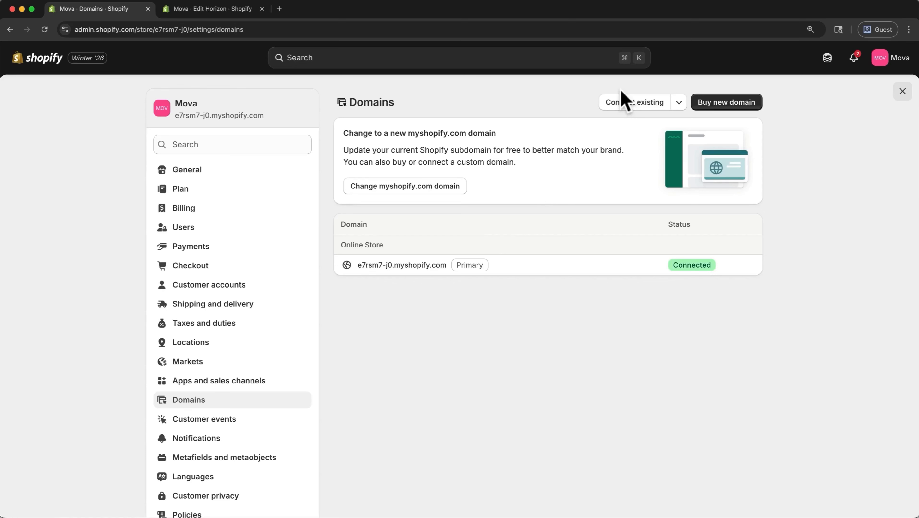
{"action": "left_click", "coordinate": [716, 118]}
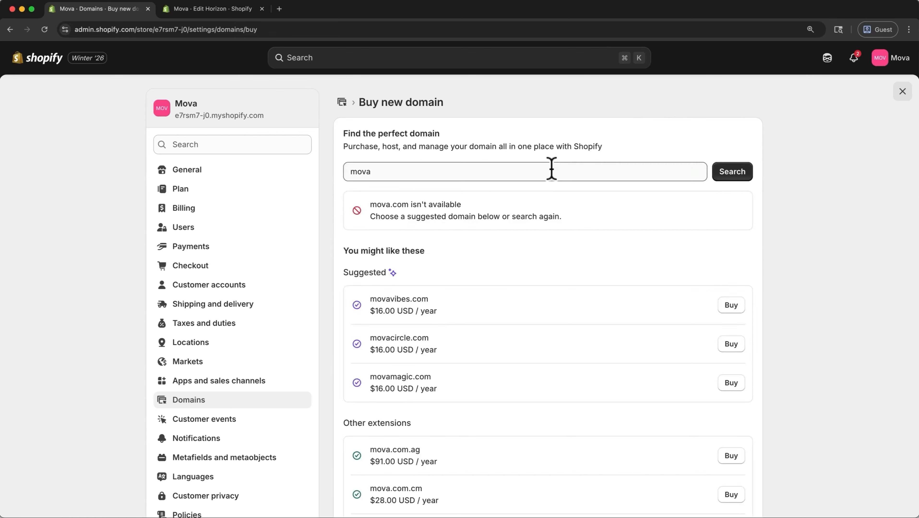
{"action": "double_click", "coordinate": [550, 171]}
{"action": "type", "text": "buymova"}
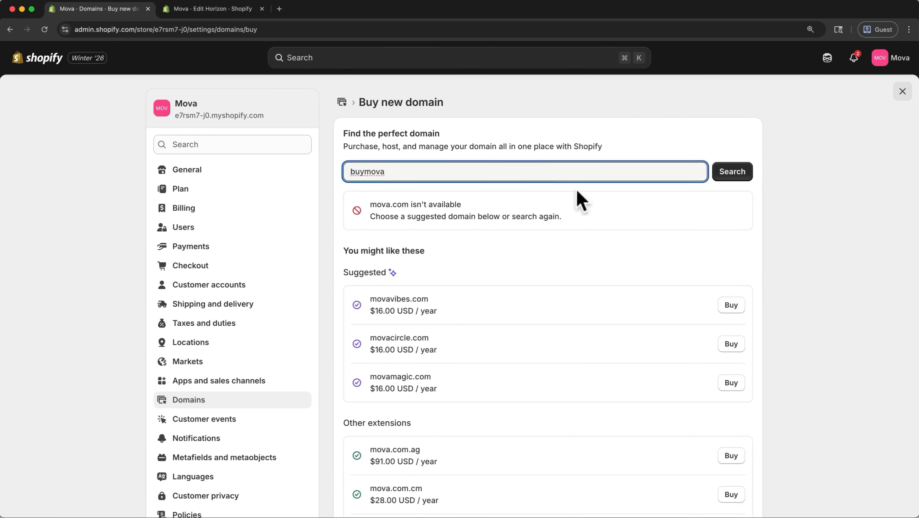
{"action": "left_click", "coordinate": [720, 176]}
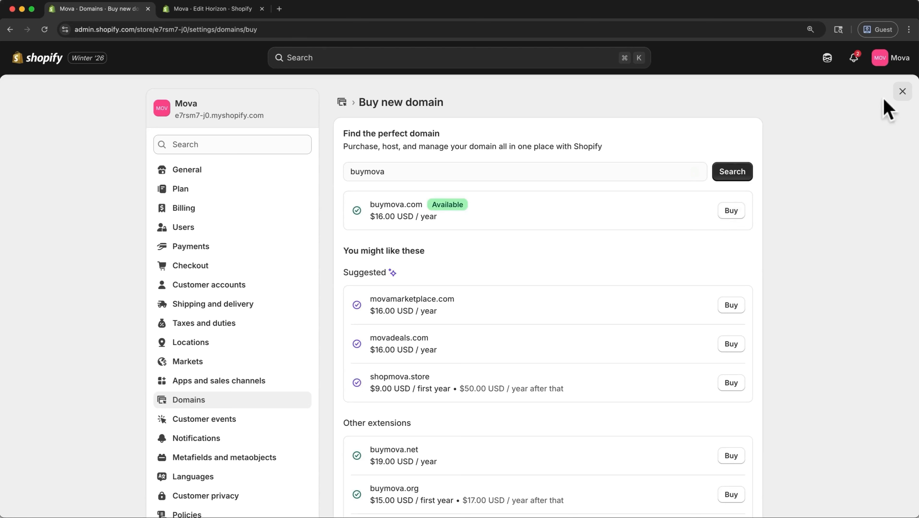
{"action": "left_click", "coordinate": [901, 92]}
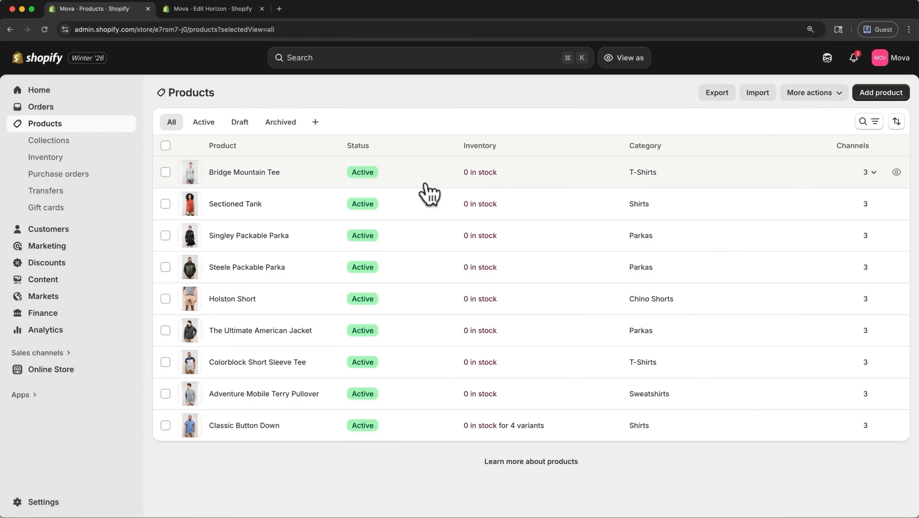
Unlock the store from the admin home page by turning off its password protection, and view the live online store
{"action": "left_click", "coordinate": [78, 107]}
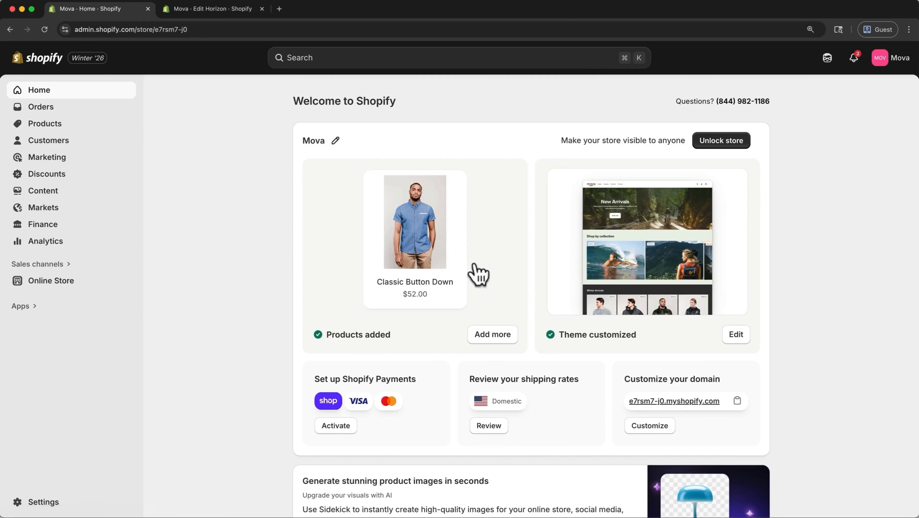
{"action": "left_click", "coordinate": [722, 143]}
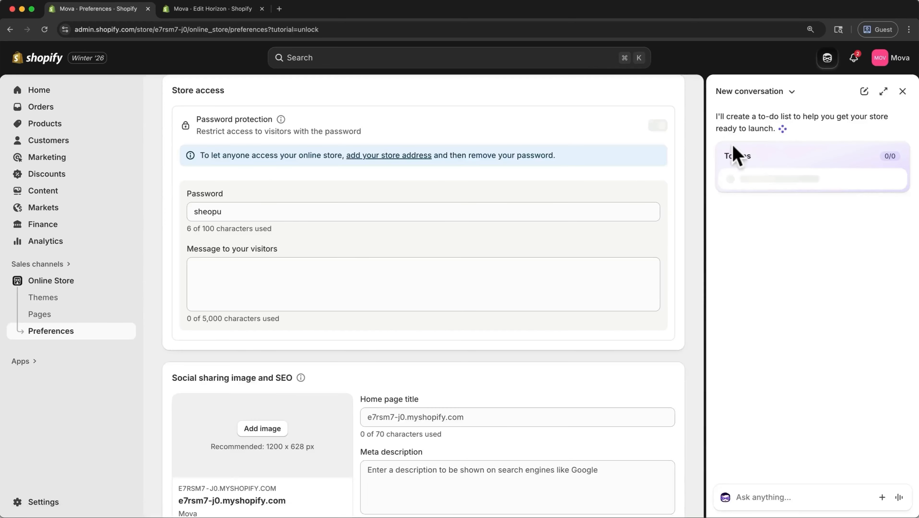
{"action": "left_click", "coordinate": [902, 91]}
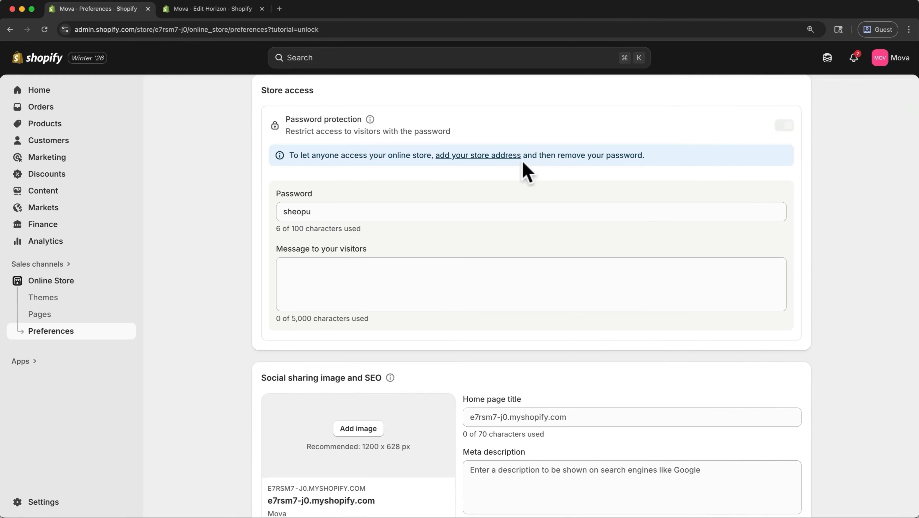
{"action": "left_click", "coordinate": [515, 160]}
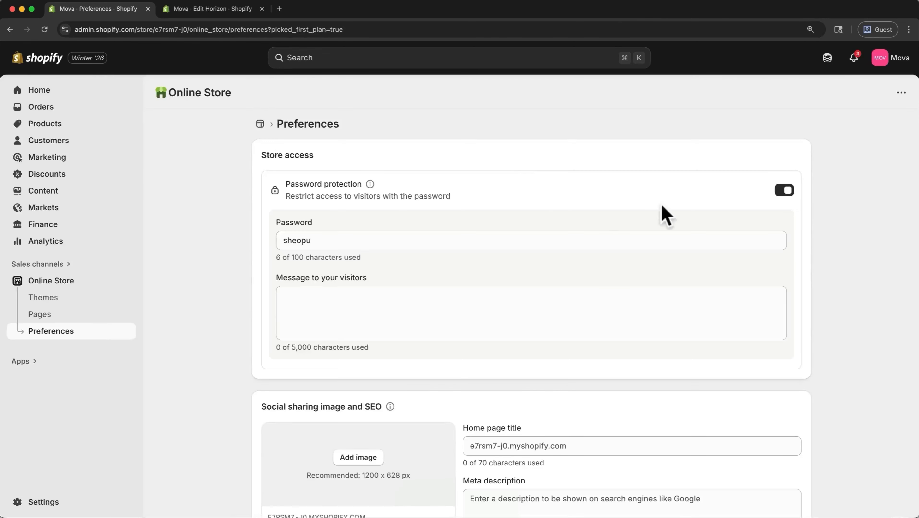
{"action": "left_click", "coordinate": [782, 191]}
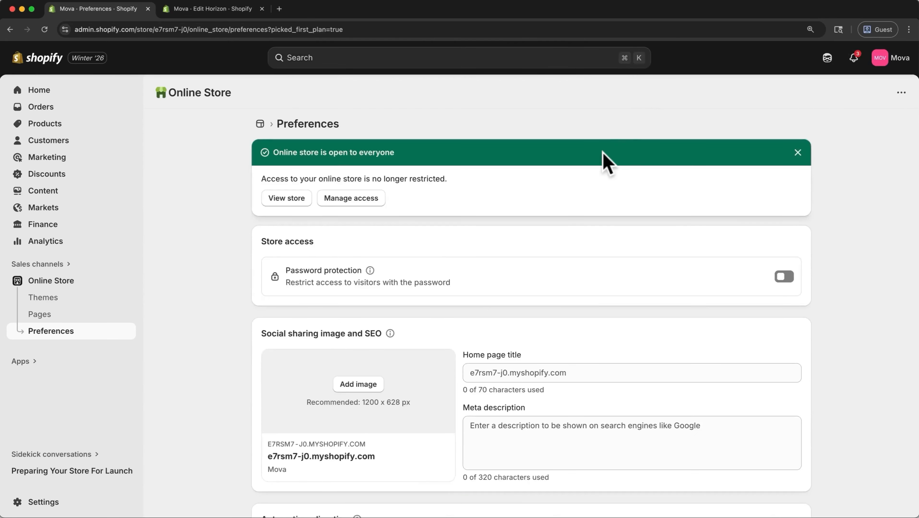
{"action": "left_click", "coordinate": [304, 202]}
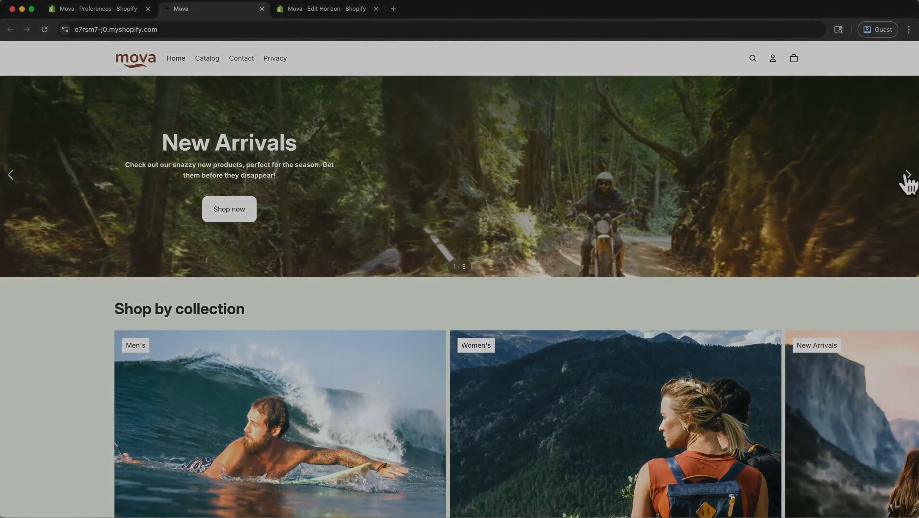
Examine the live home page's slideshow slides and its sections from the collections to the footer
{"action": "left_click", "coordinate": [907, 176]}
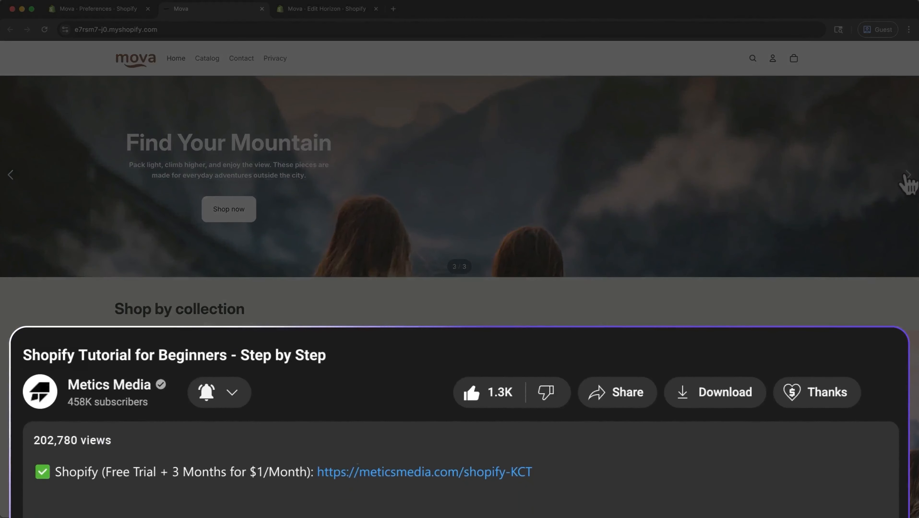
{"action": "left_click", "coordinate": [906, 178]}
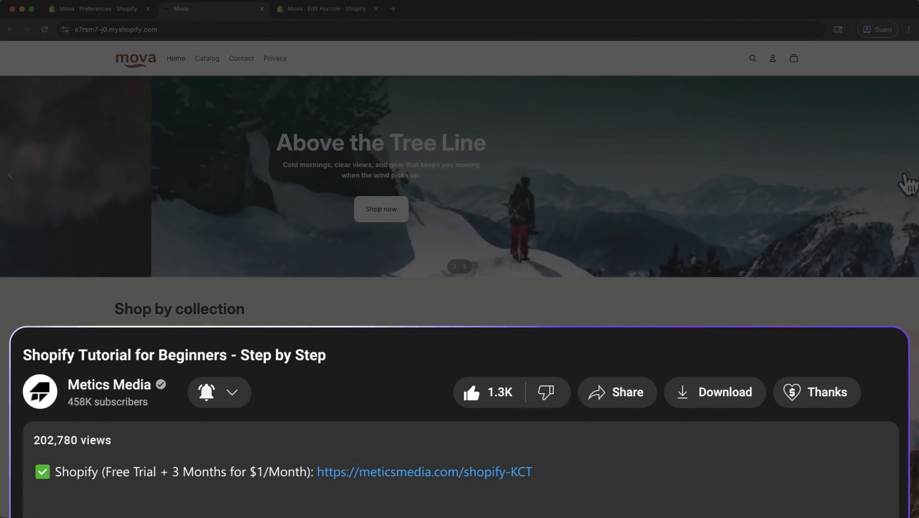
{"action": "scroll", "coordinate": [906, 184], "scroll_direction": "down", "scroll_amount": 3}
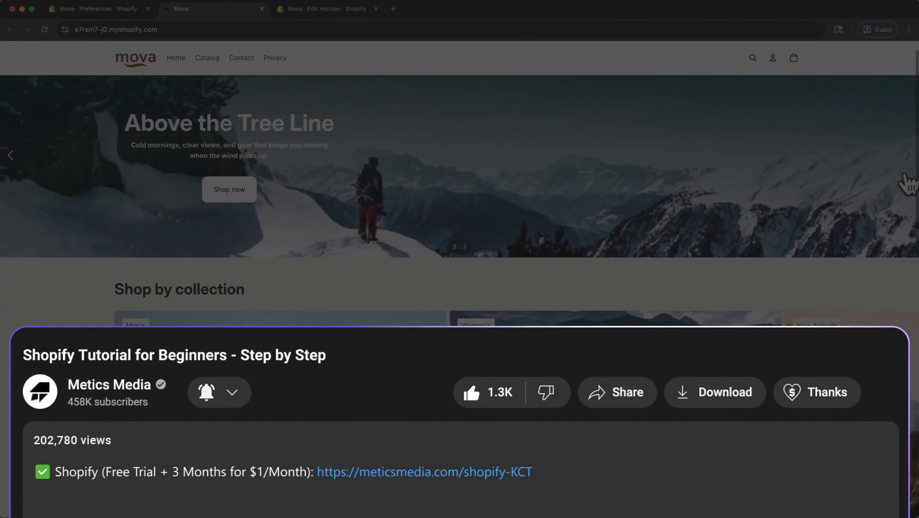
{"action": "scroll", "coordinate": [906, 184], "scroll_direction": "down", "scroll_amount": 8}
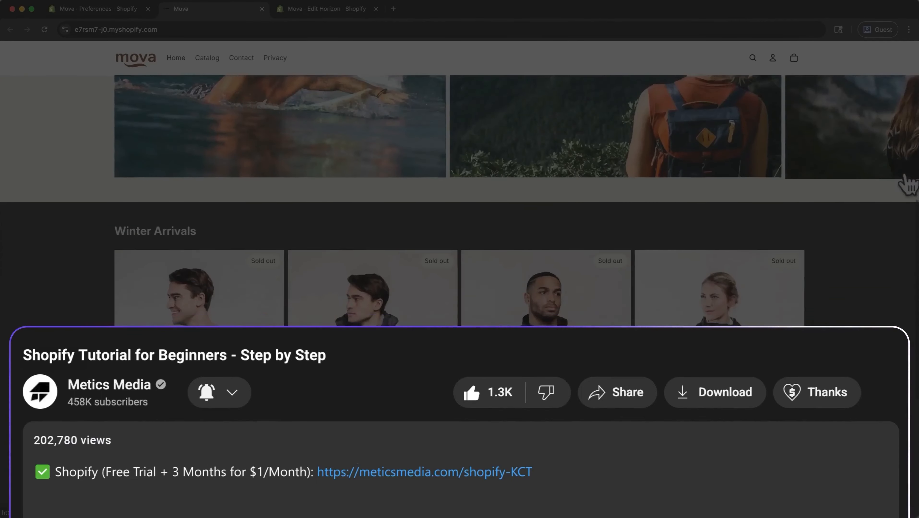
{"action": "scroll", "coordinate": [905, 184], "scroll_direction": "down", "scroll_amount": 4}
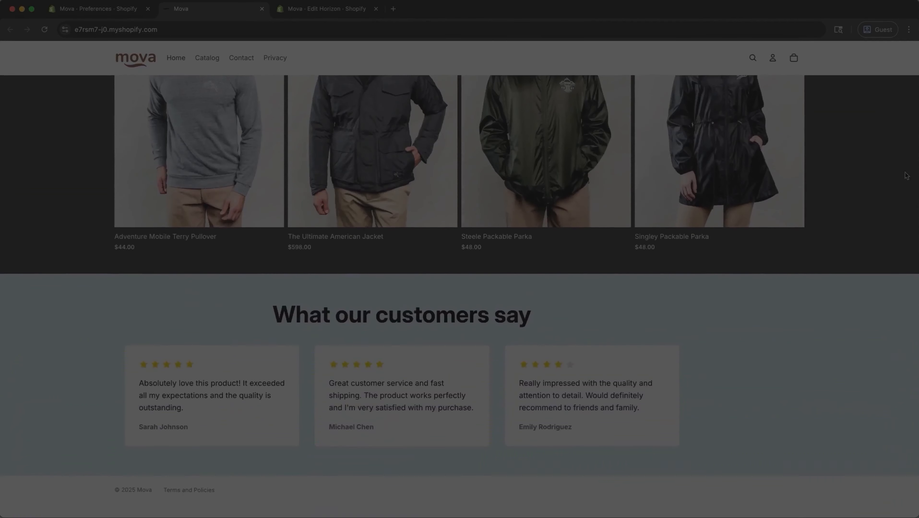
{"action": "scroll", "coordinate": [906, 175], "scroll_direction": "up", "scroll_amount": 15}
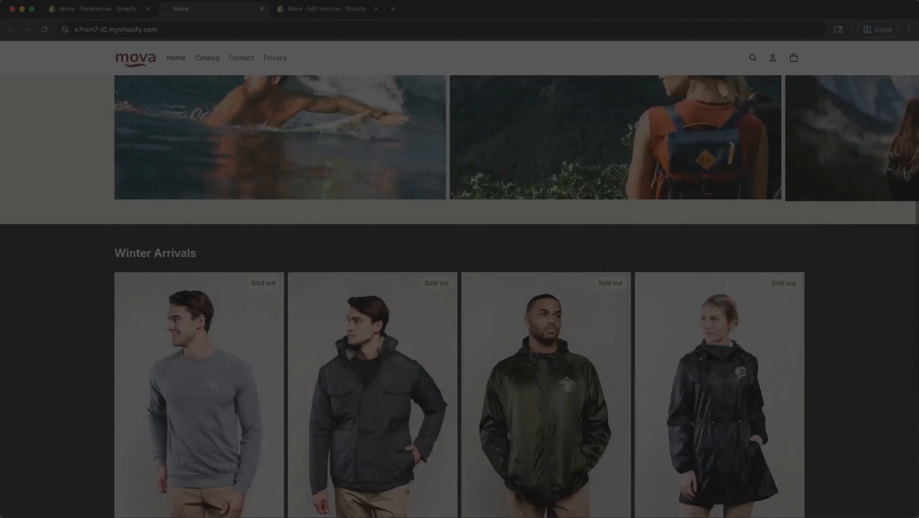